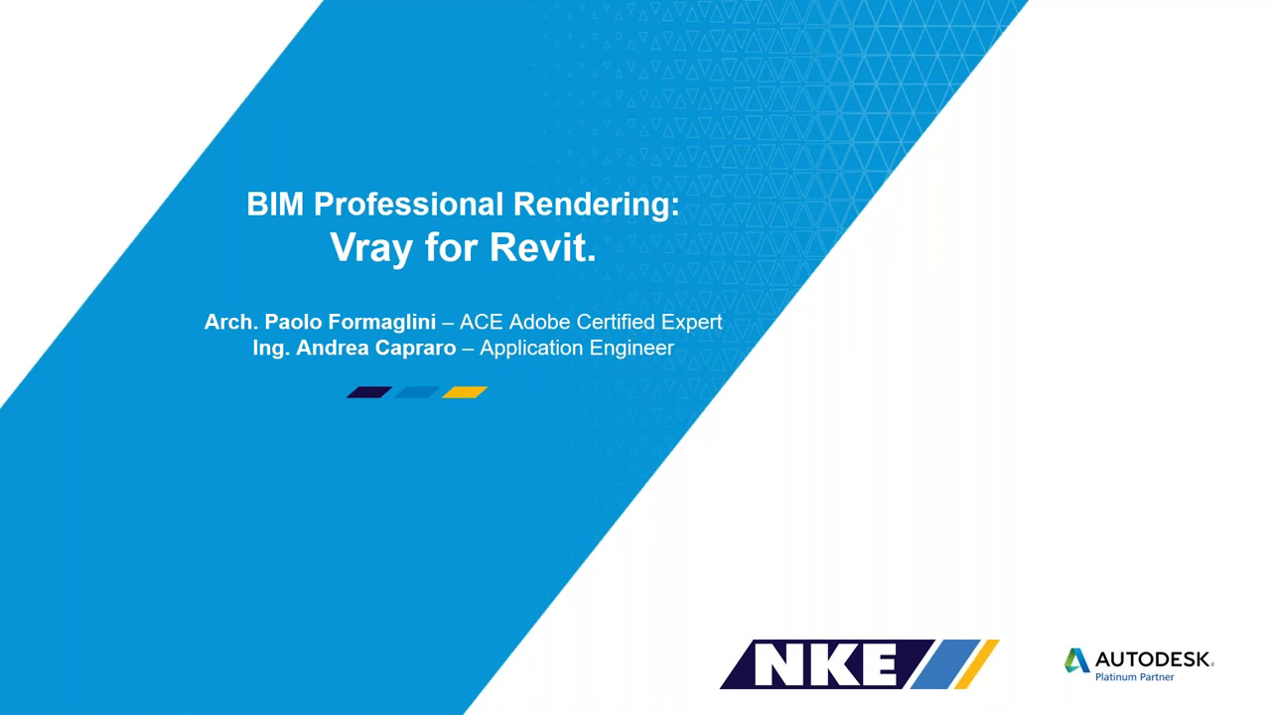
Advance from the title slide past Company Profile to the slide on improving client performance.
left_click(750, 246)
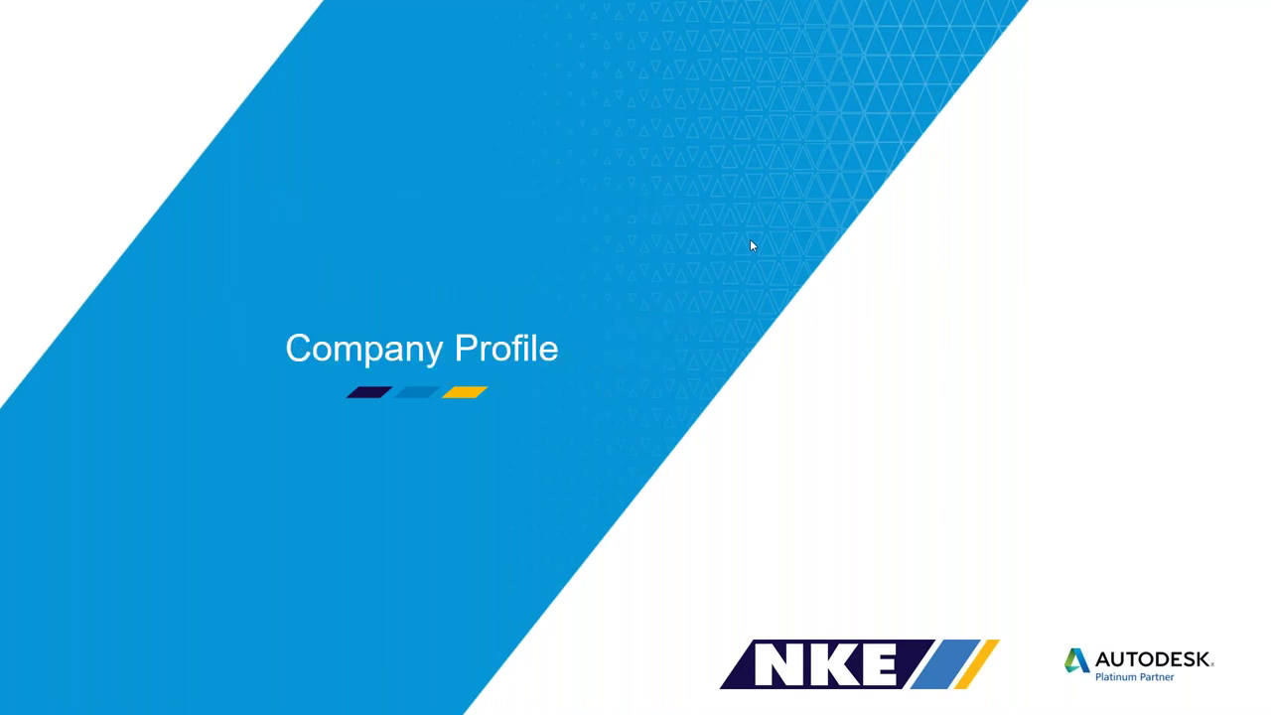
left_click(752, 246)
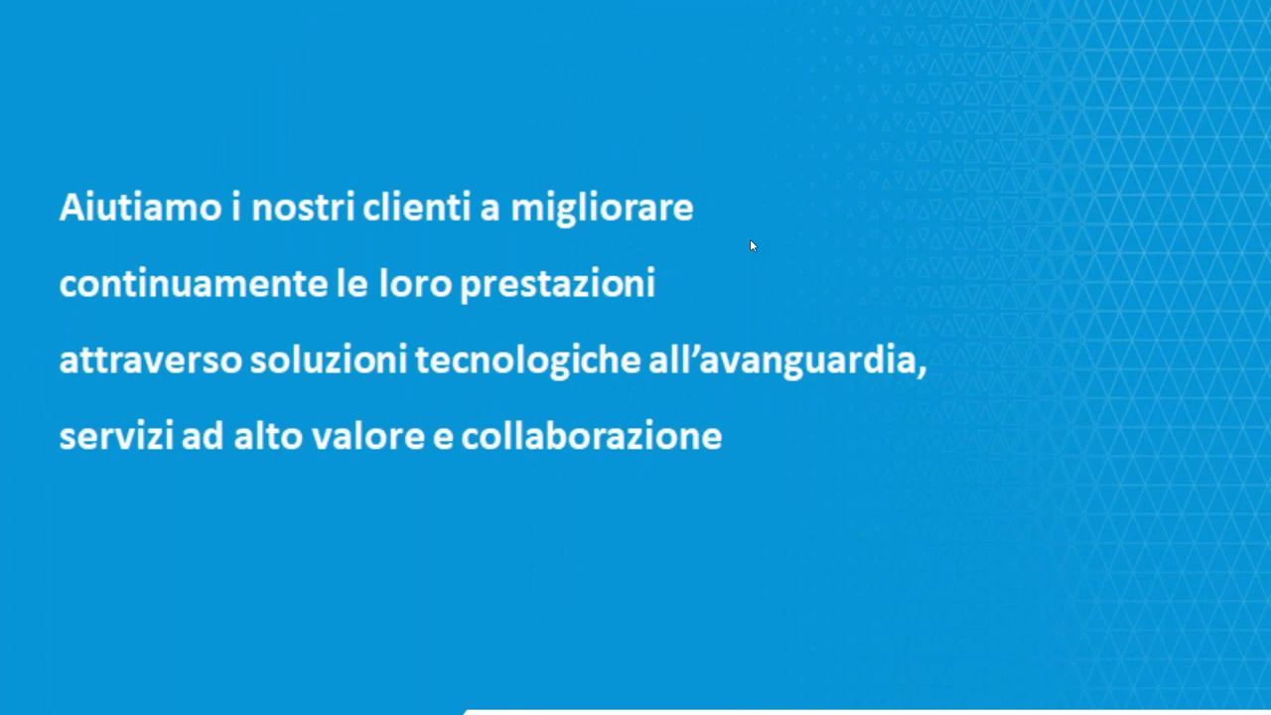
Advance the slideshow to the Partners slide.
left_click(752, 245)
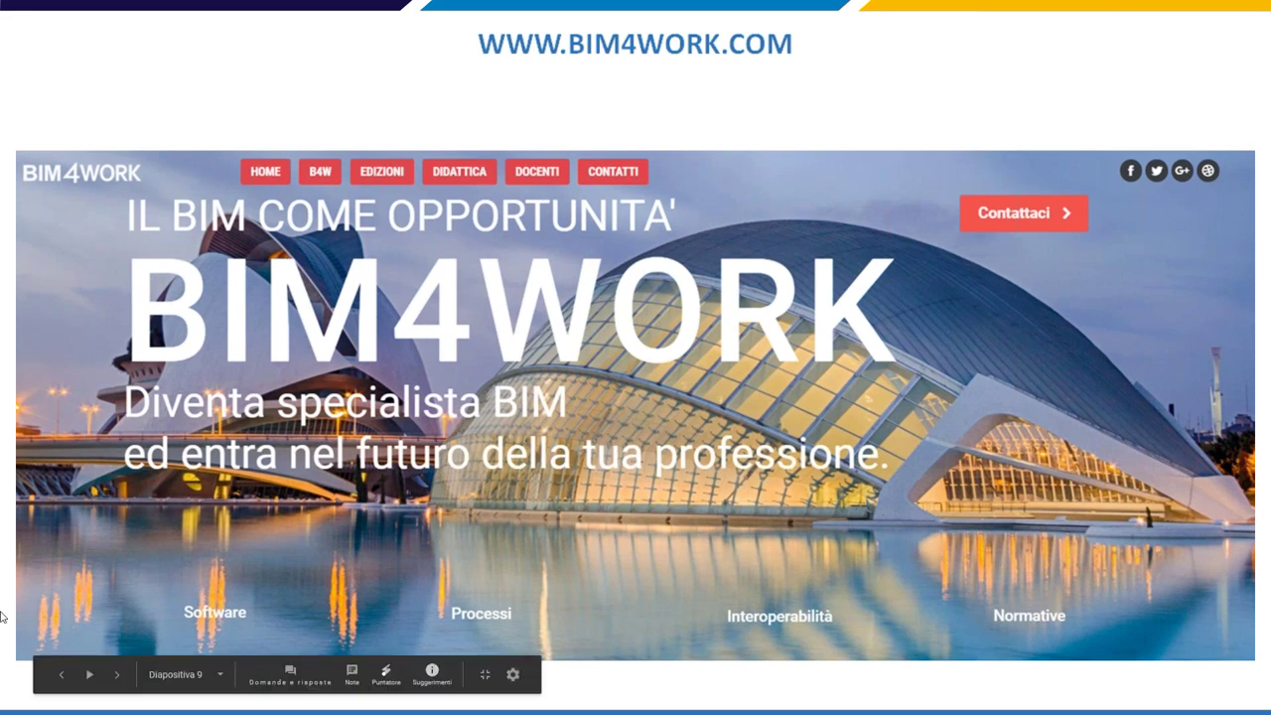
Advance from slide 9 to the 'Corsi in partenza' slide.
left_click(368, 320)
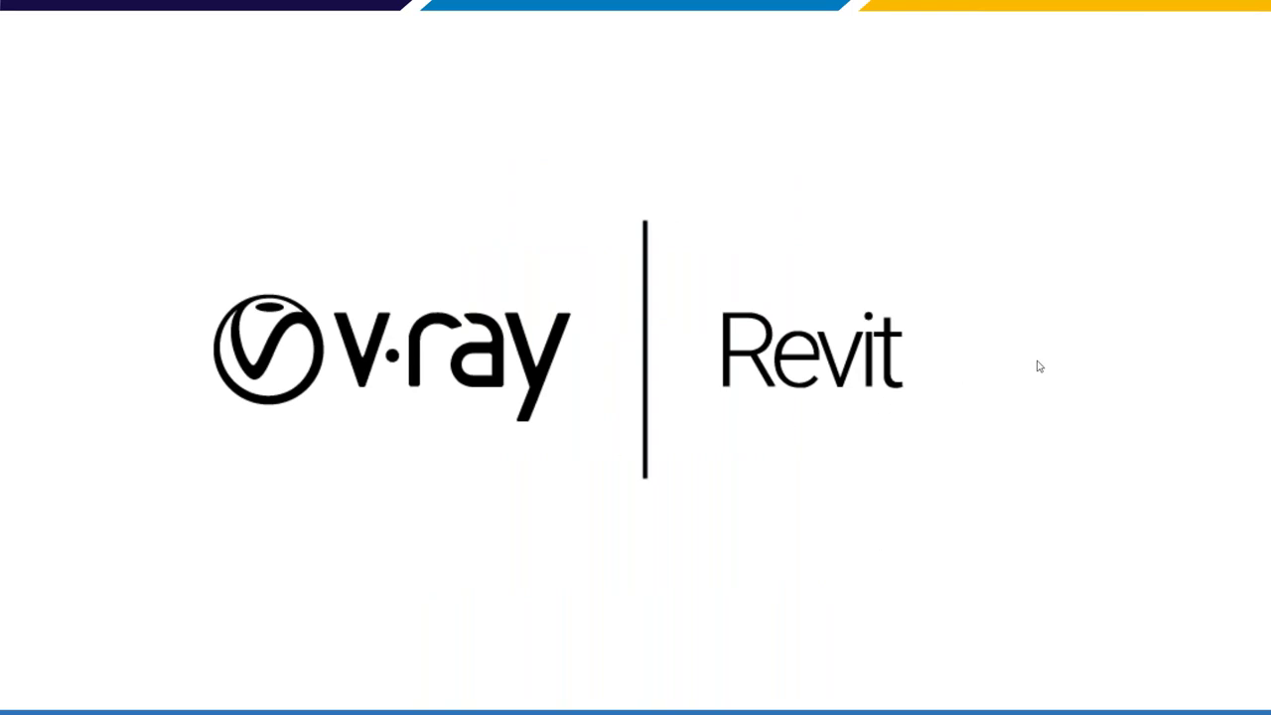
Exit full-screen presentation back to the Slides editor on slide 14.
key("Escape")
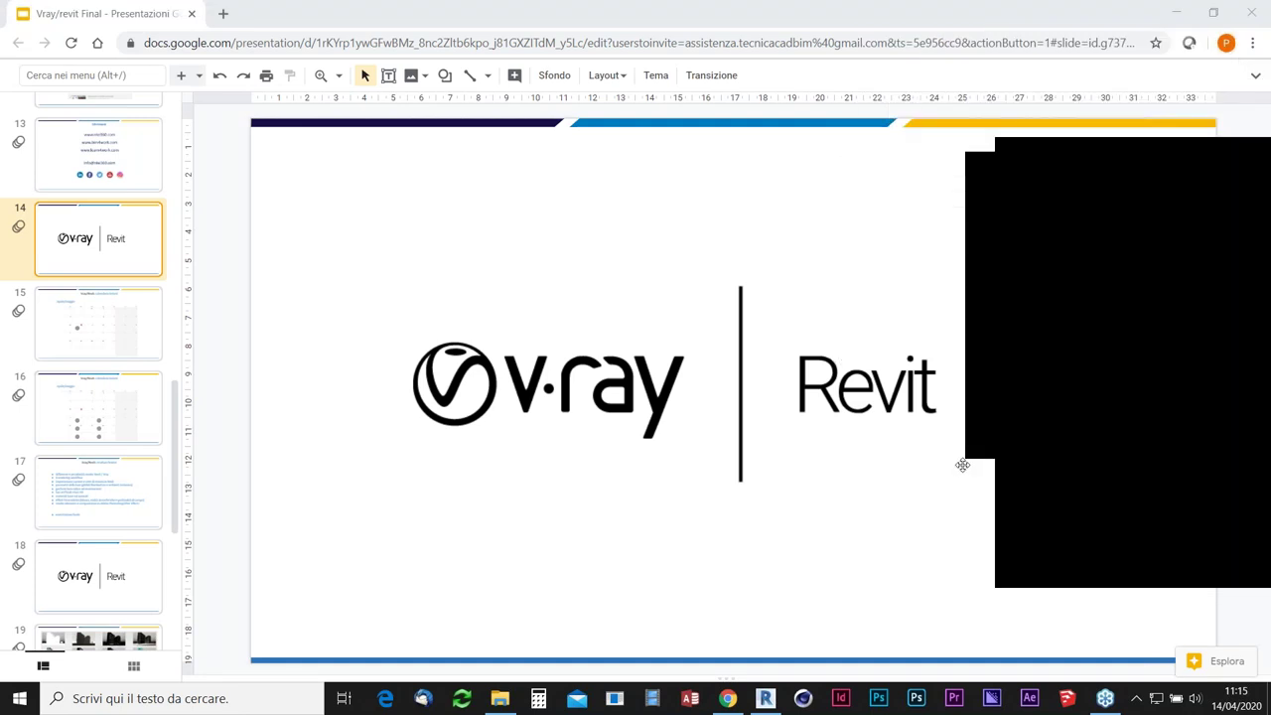
Hide the menus, present from the V-Ray | Revit slide, and advance to the lesson calendar.
left_click(1255, 75)
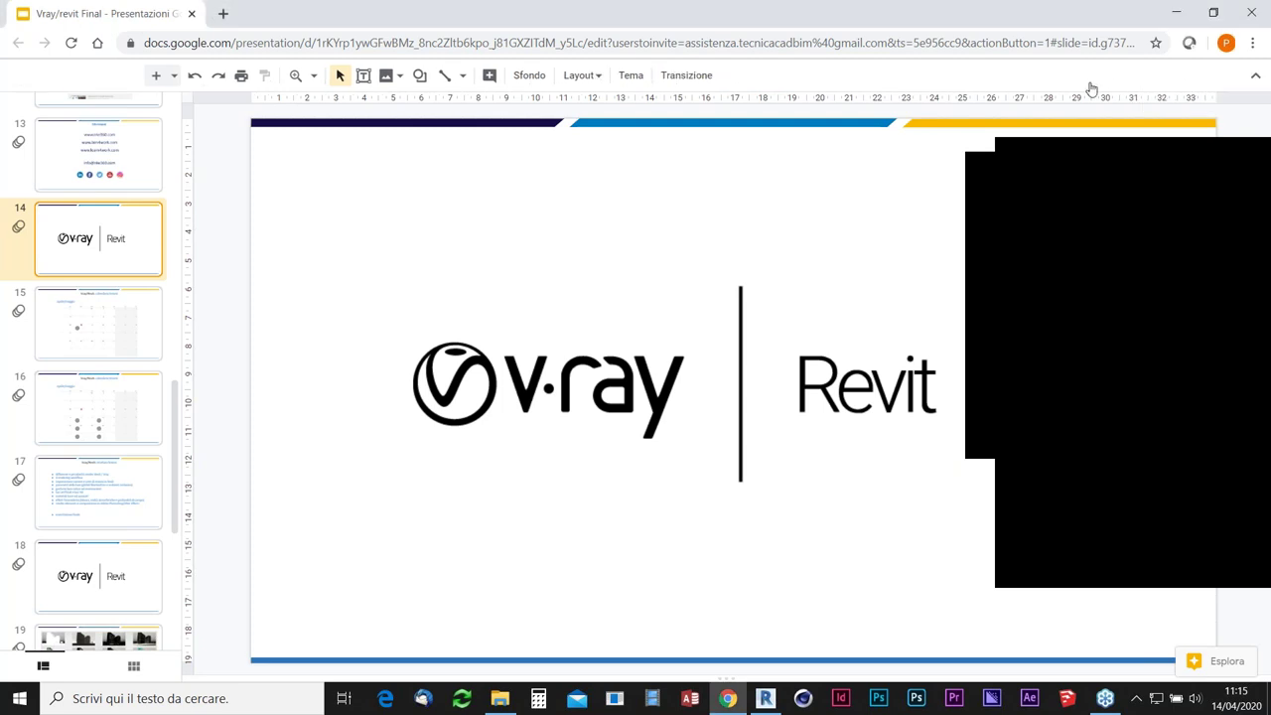
left_click(1030, 87)
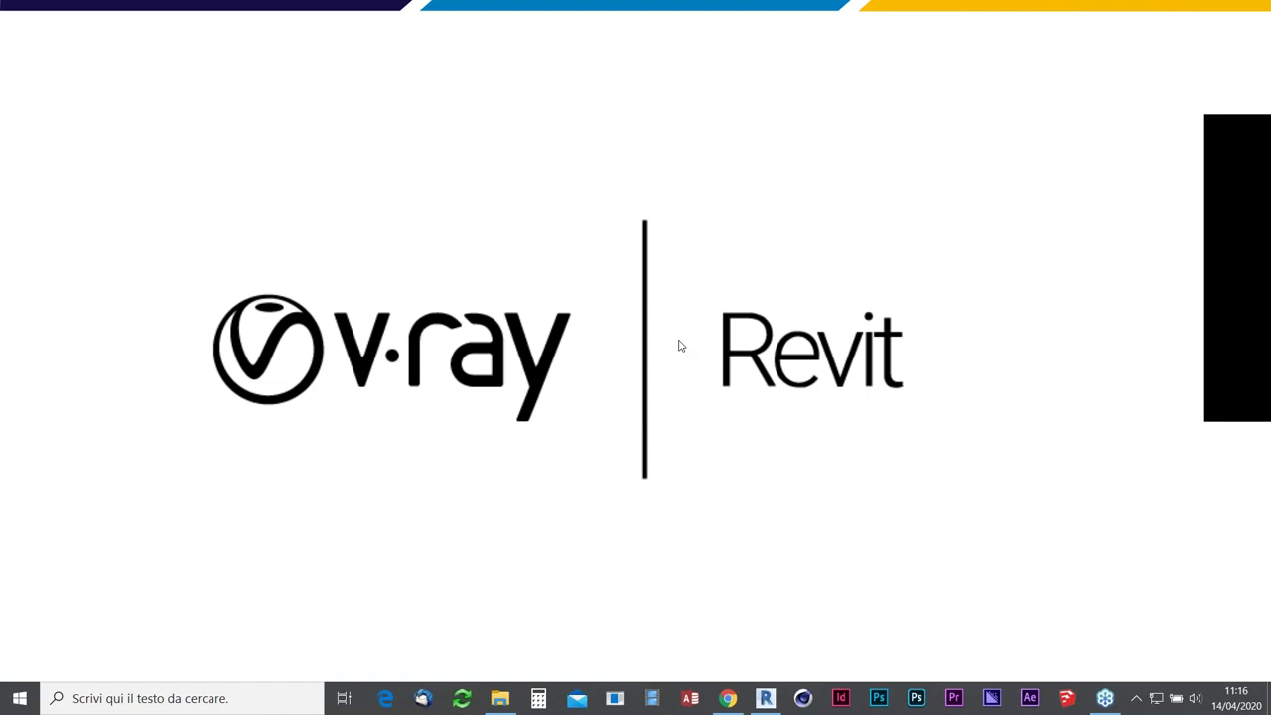
left_click(725, 391)
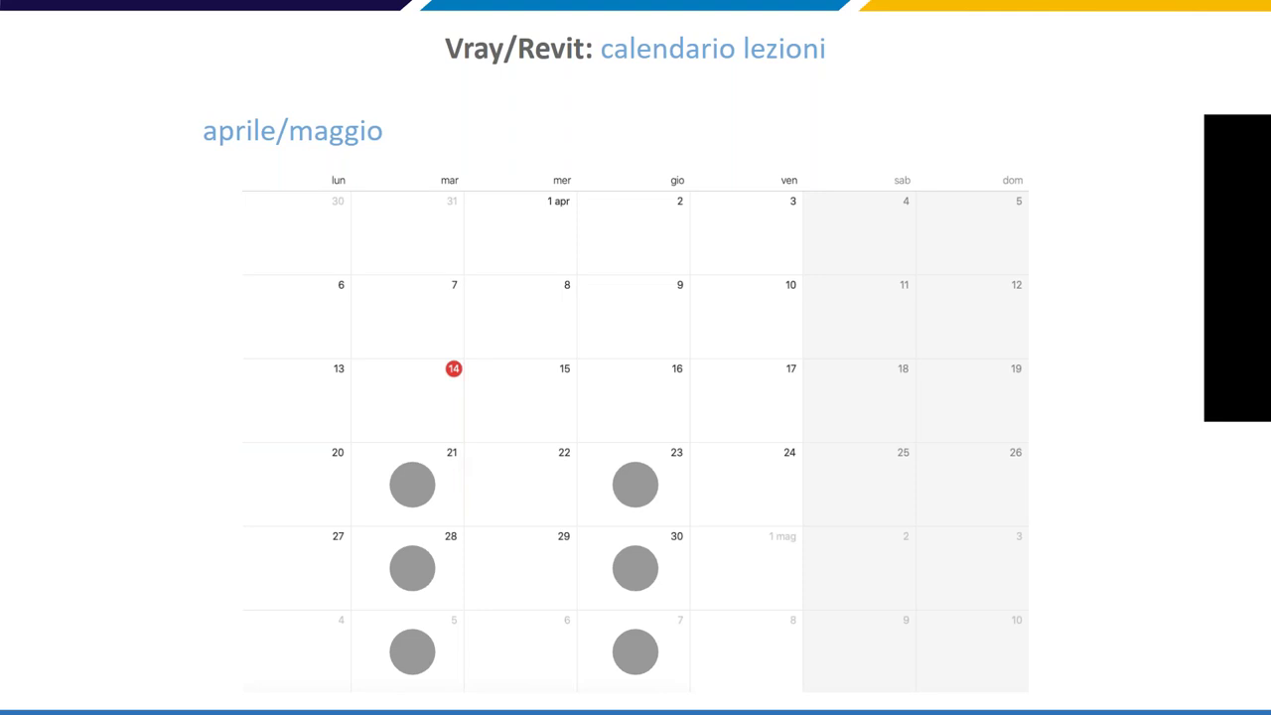
key("Right")
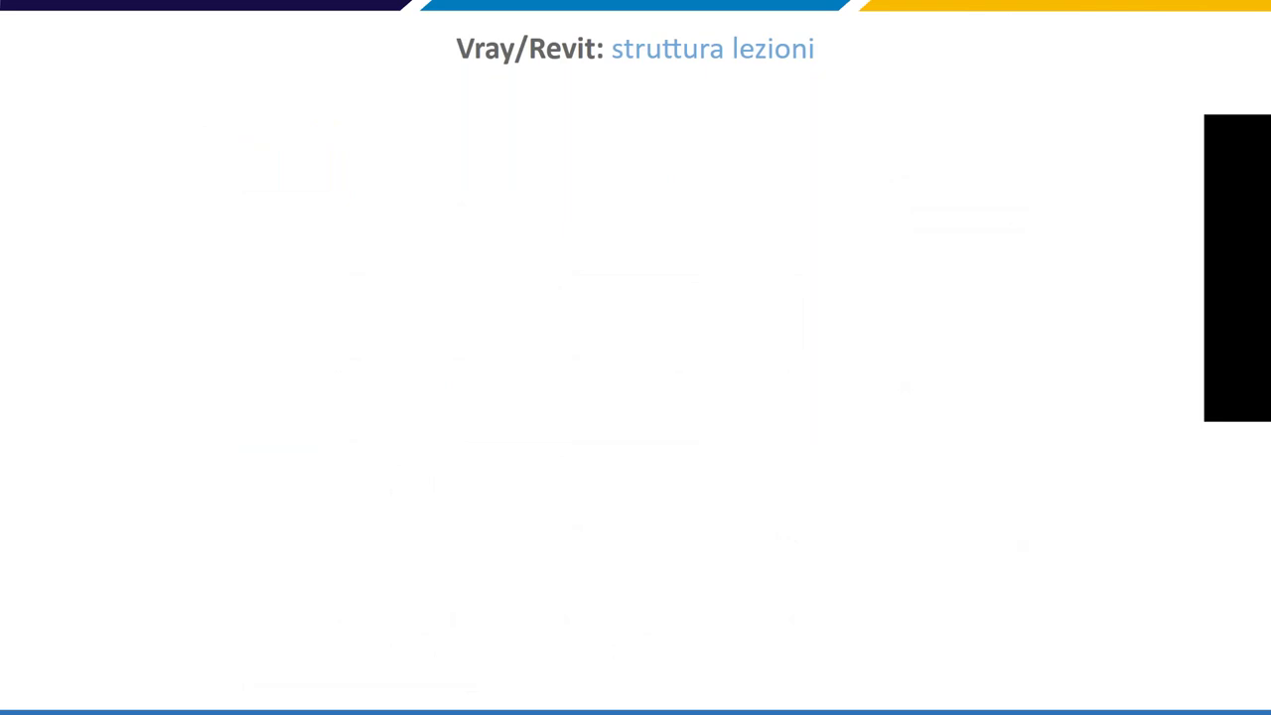
Reveal the bullets on Revit/V-Ray differences, the rendering workflow, and cameras and section views.
left_click(498, 449)
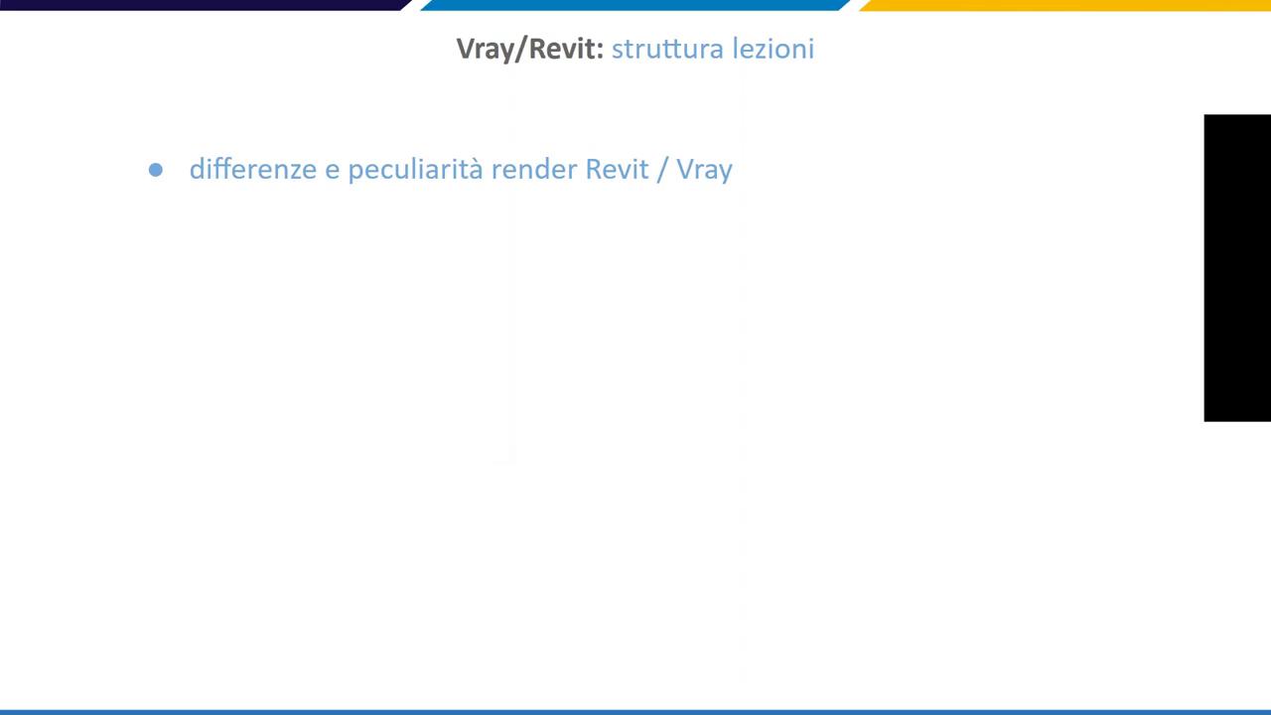
left_click(588, 382)
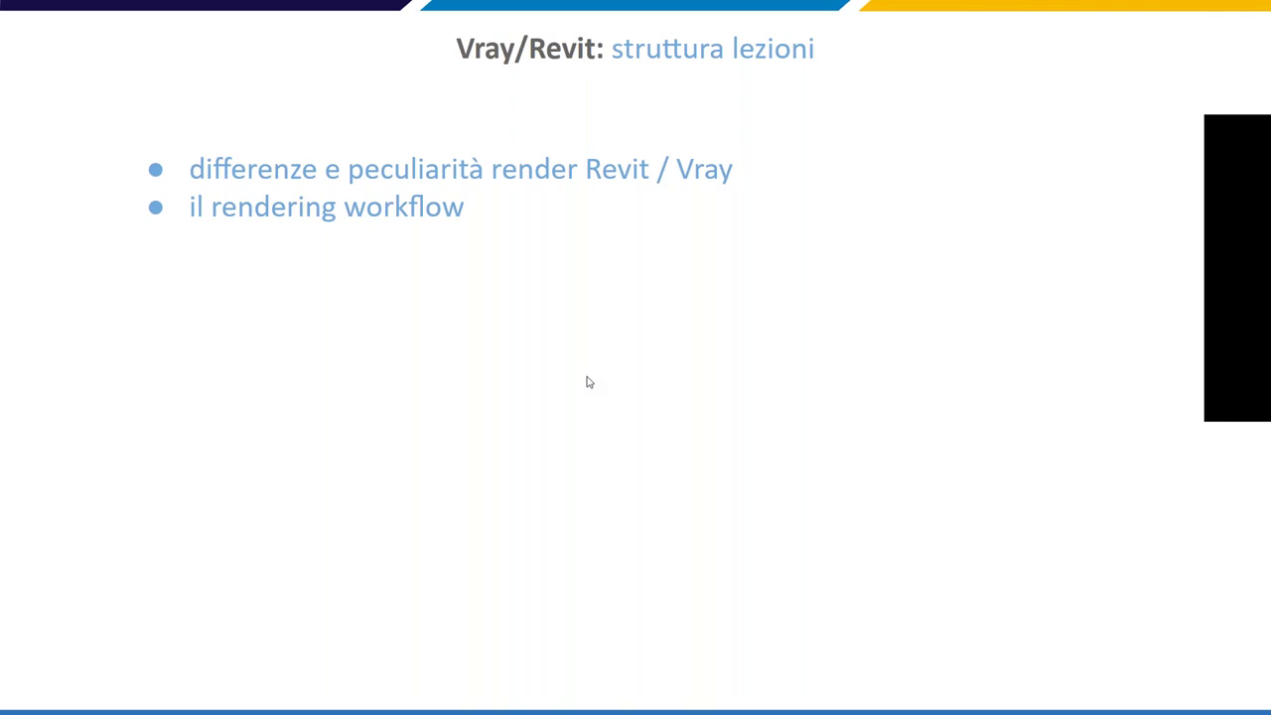
key("Right")
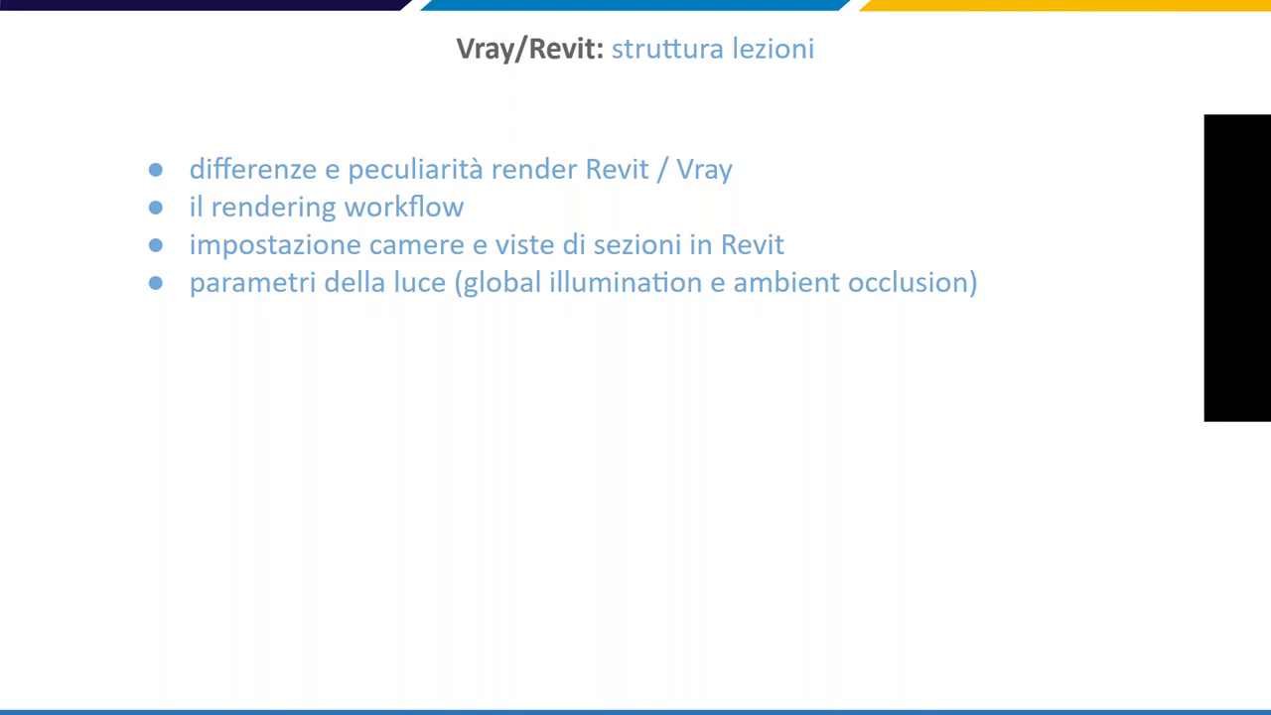
Reveal the sunlight, IES lights, materials, photorealistic effects and render elements bullets, then exit the slideshow.
left_click(592, 380)
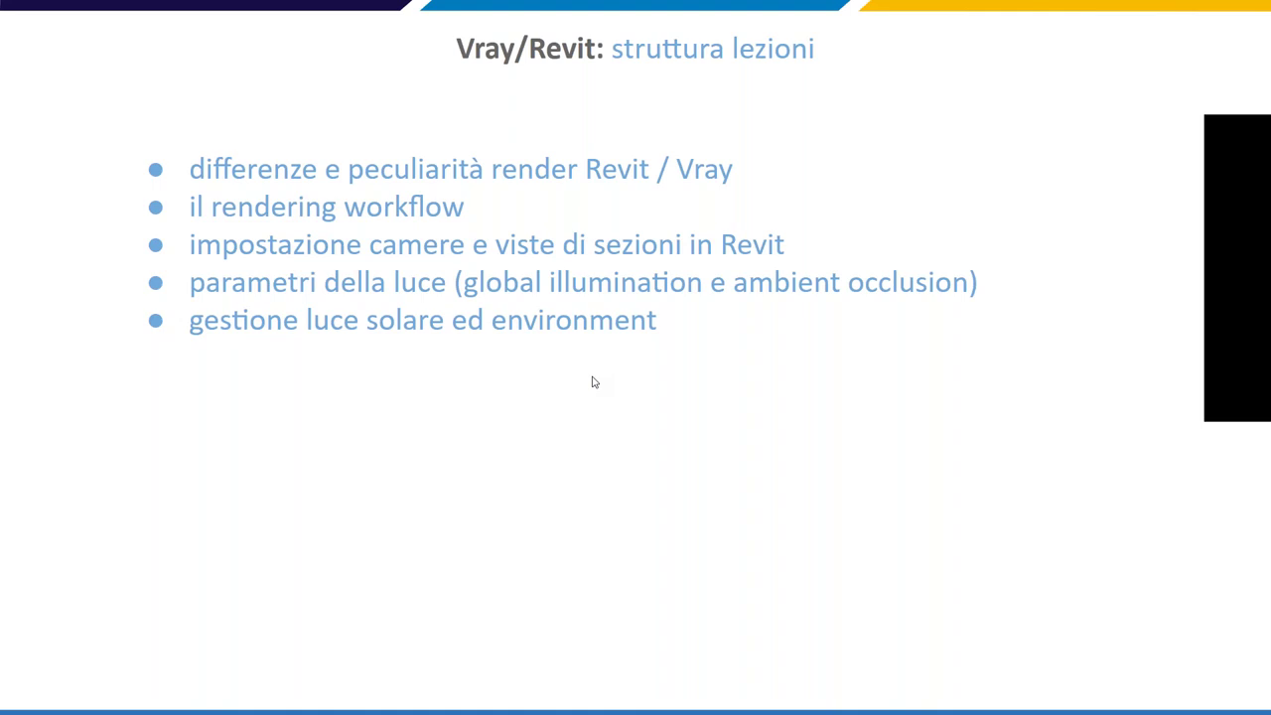
key("Right")
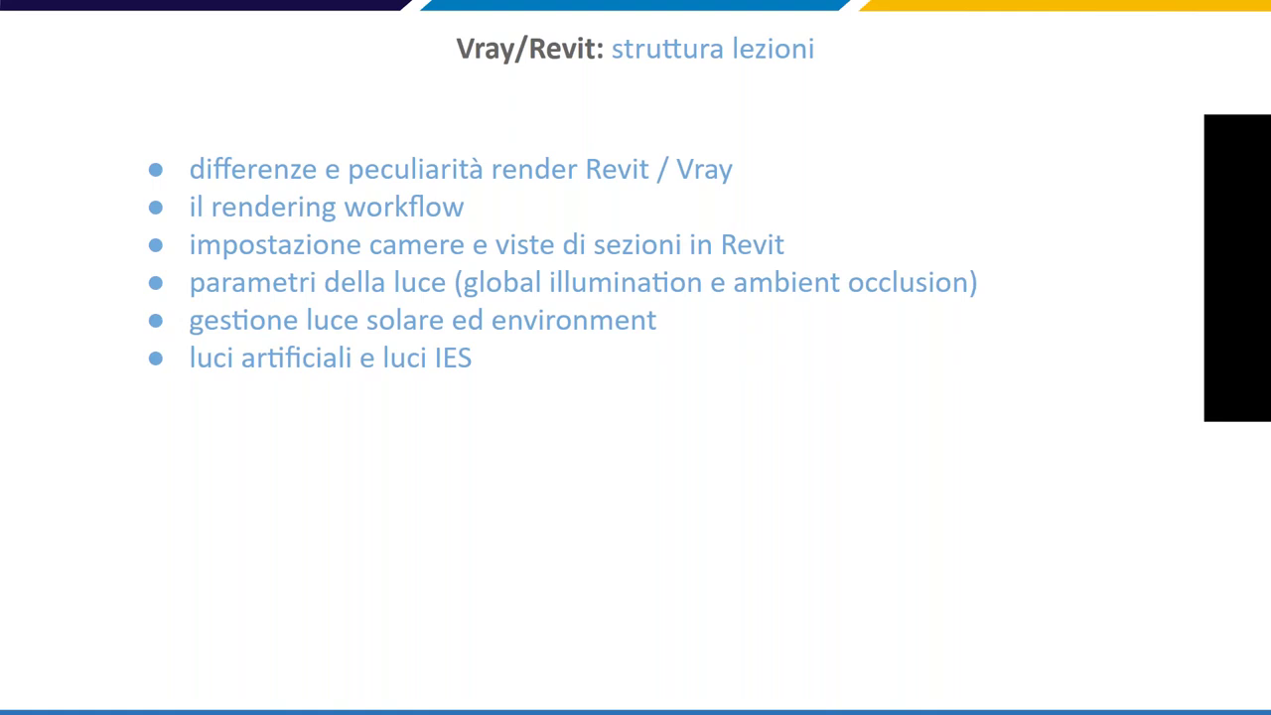
left_click(563, 392)
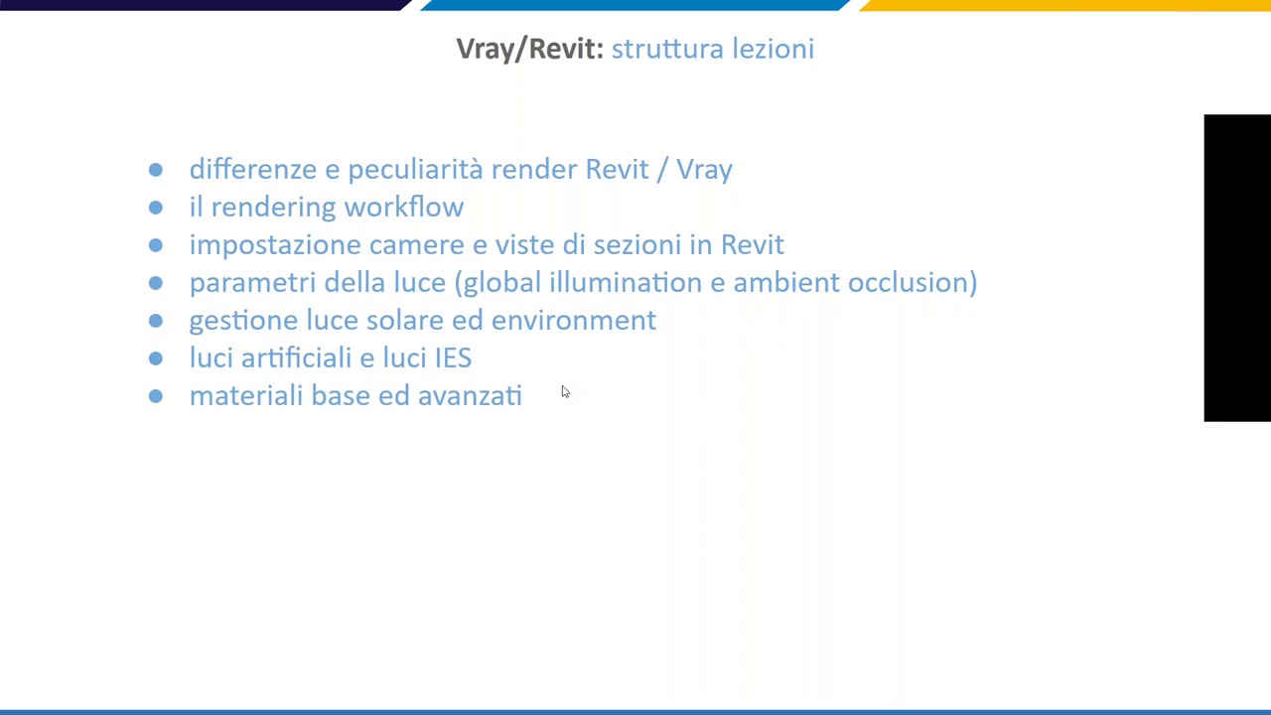
left_click(564, 391)
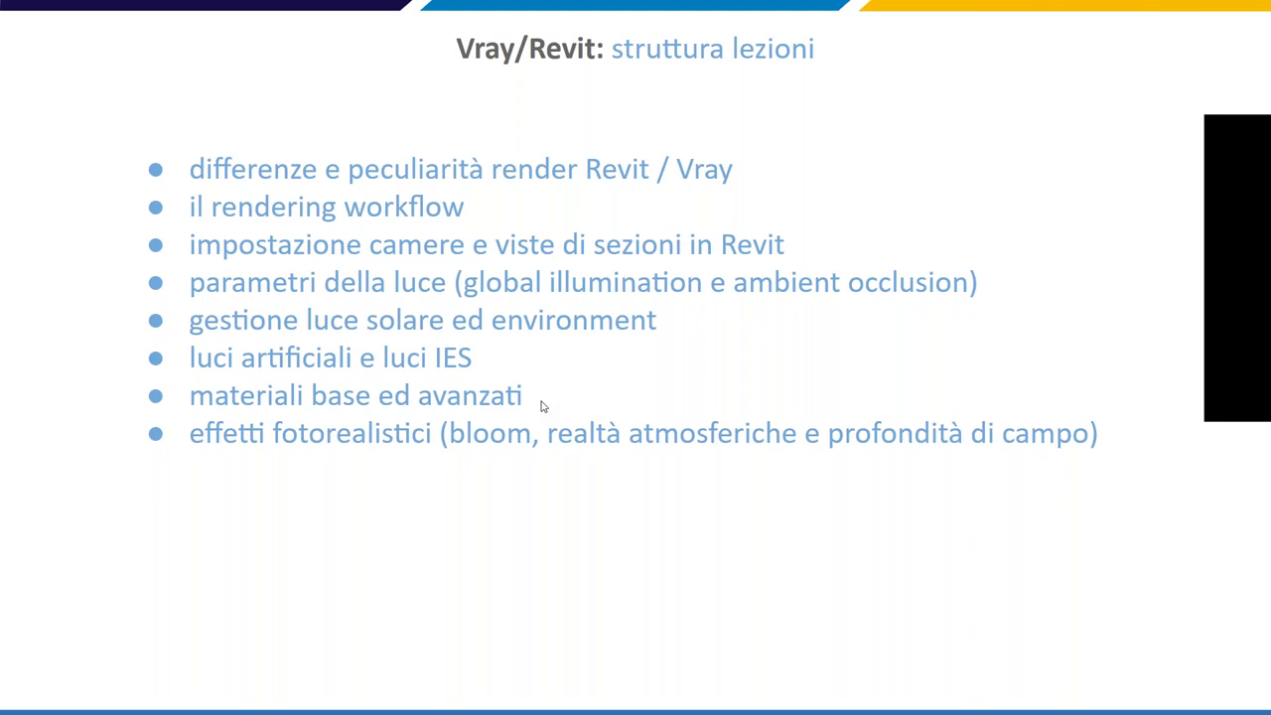
left_click(544, 406)
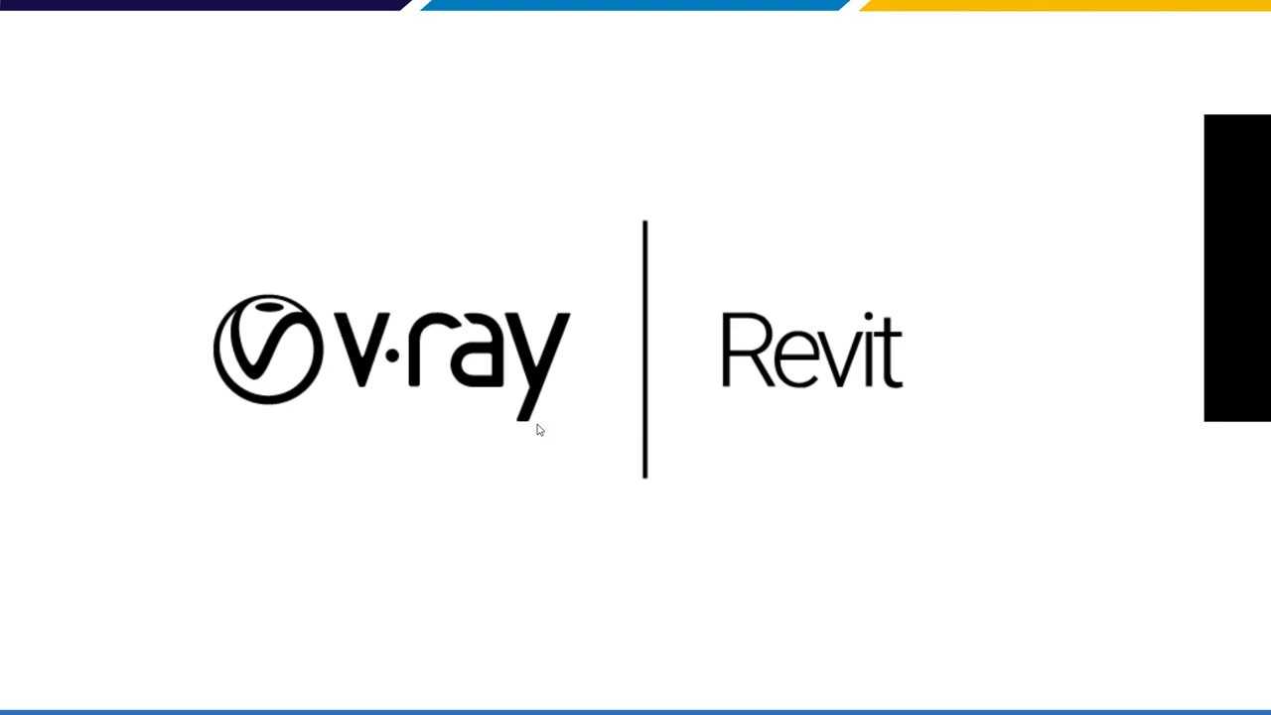
key("Escape")
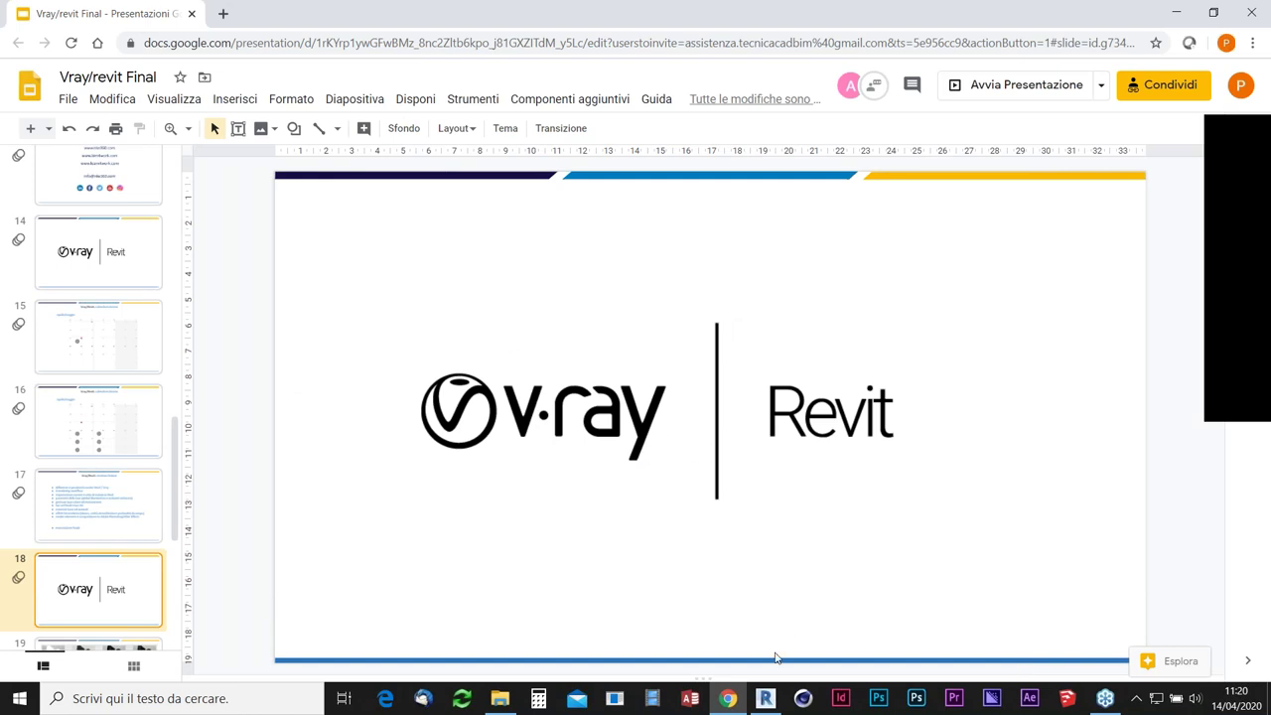
Switch from Google Slides to Revit showing building06.rvt in its 3D view.
left_click(763, 699)
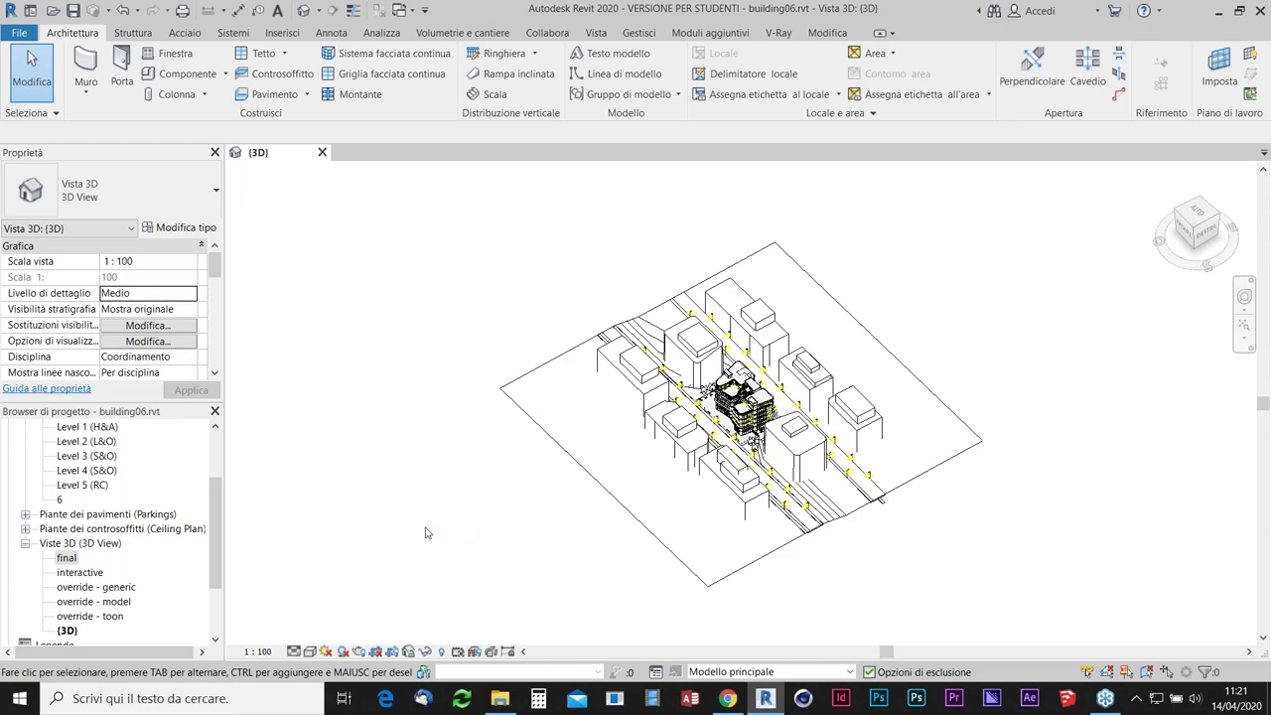
Orbit the 3D view and zoom in on the building among its city blocks.
mouse_move(736, 529)
middle_mouse_down("shift")
mouse_move(671, 463)
mouse_move(760, 437)
middle_mouse_up("shift")
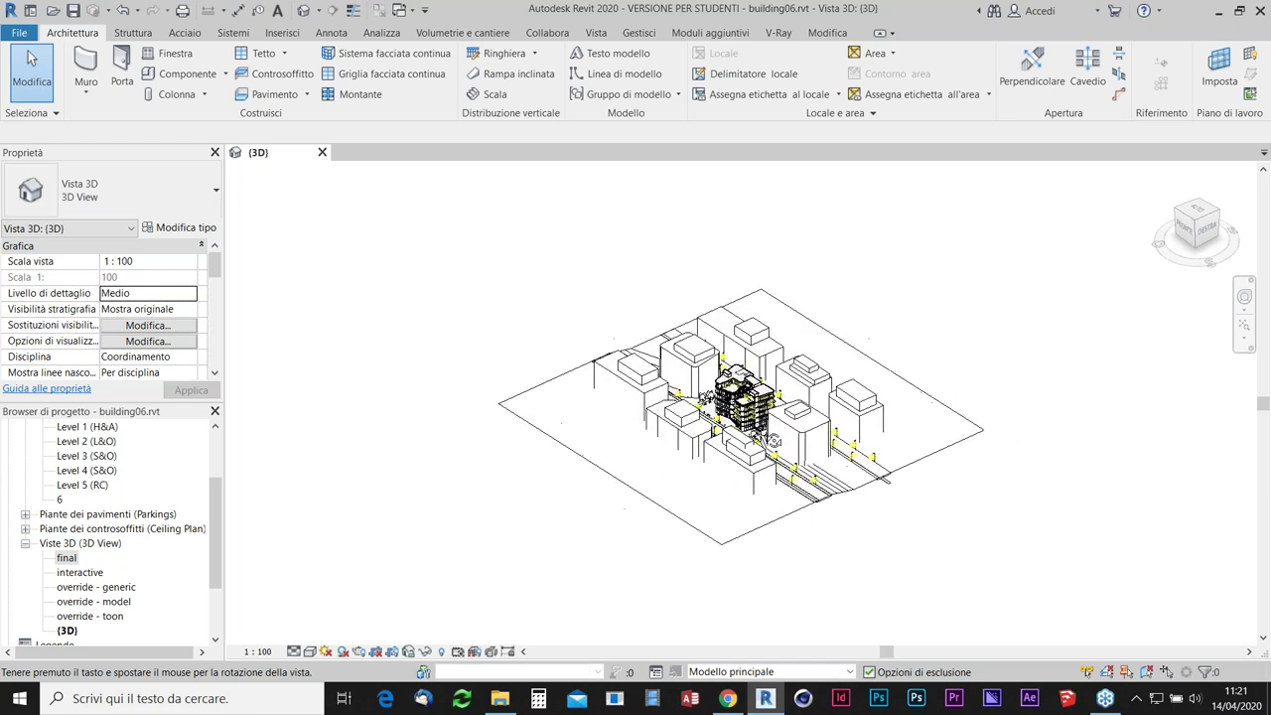
scroll(761, 437, "up", 2)
scroll(751, 435, "up", 1)
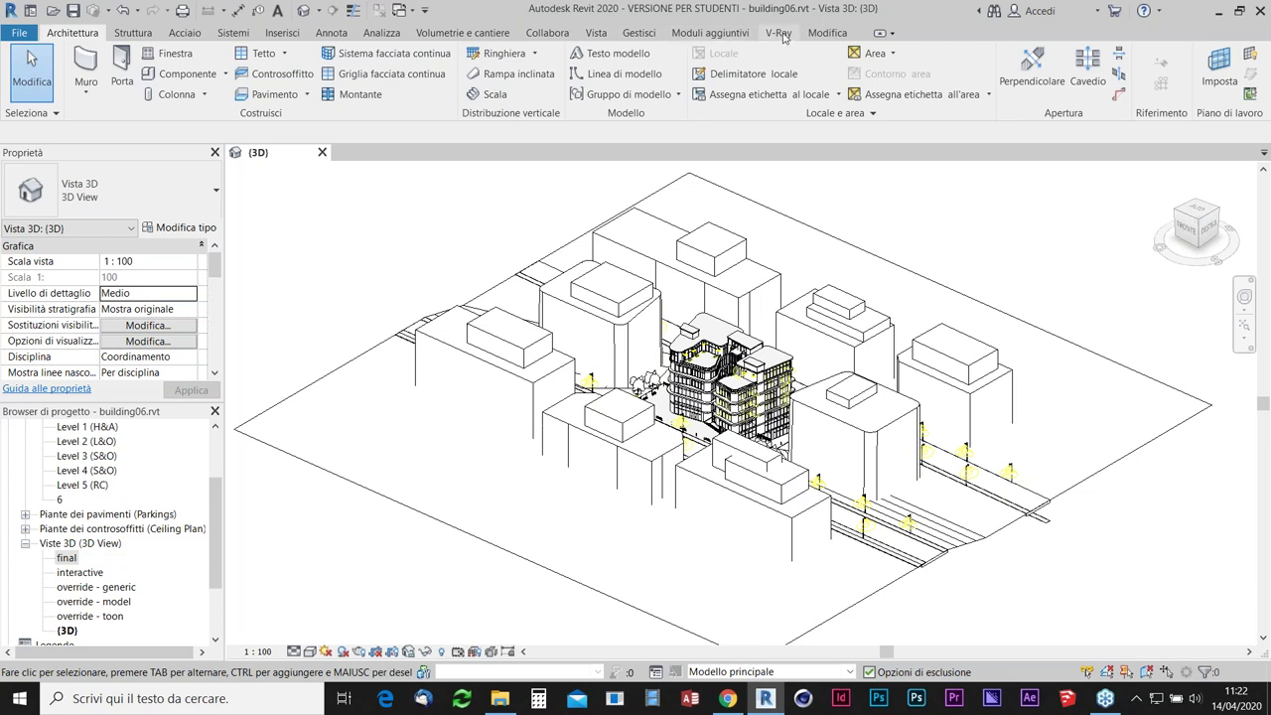
Switch to the V-Ray ribbon tab and open the V-Ray Settings dialog.
left_click(781, 33)
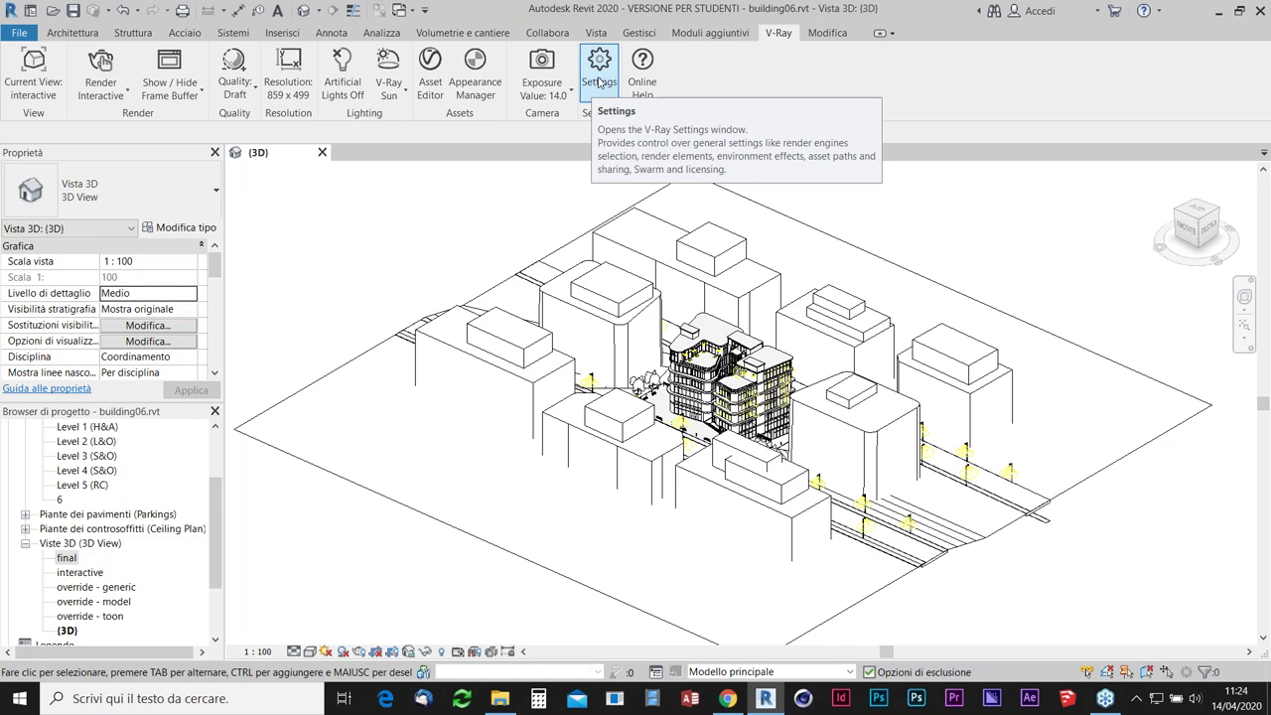
left_click(599, 83)
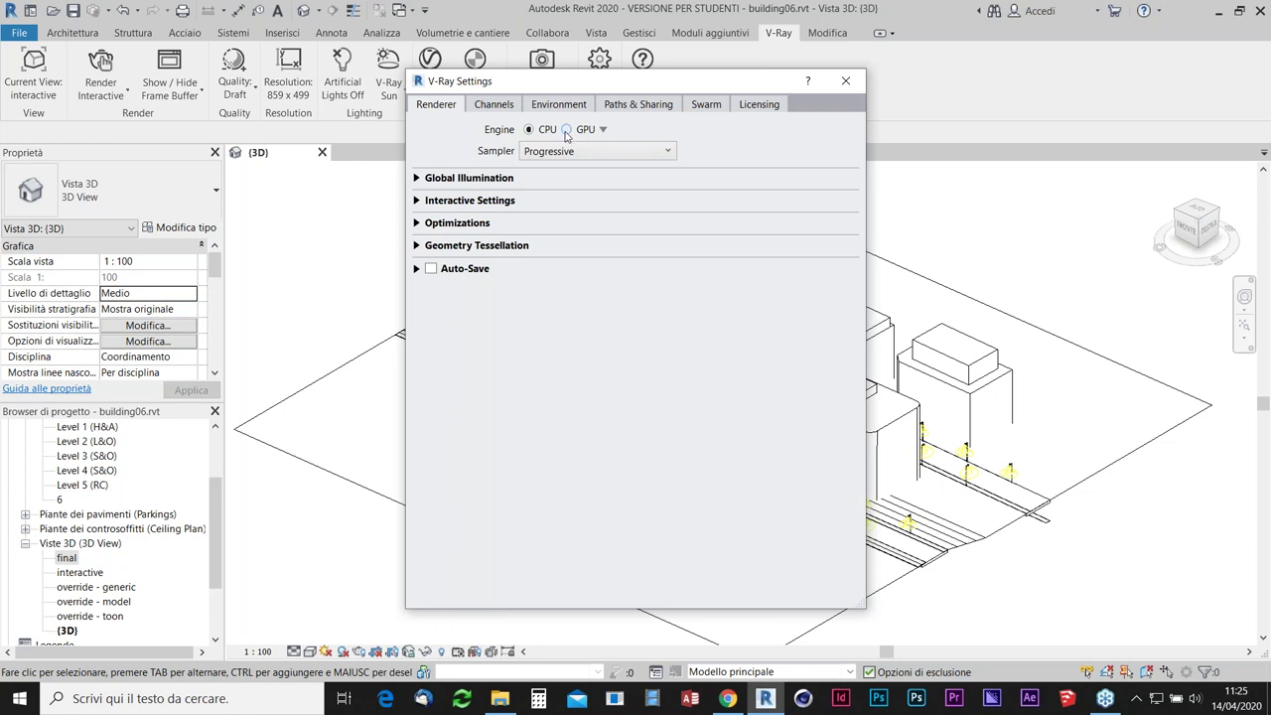
Switch the V-Ray render engine from CPU to GPU and review its render devices.
left_click(567, 131)
left_click(604, 131)
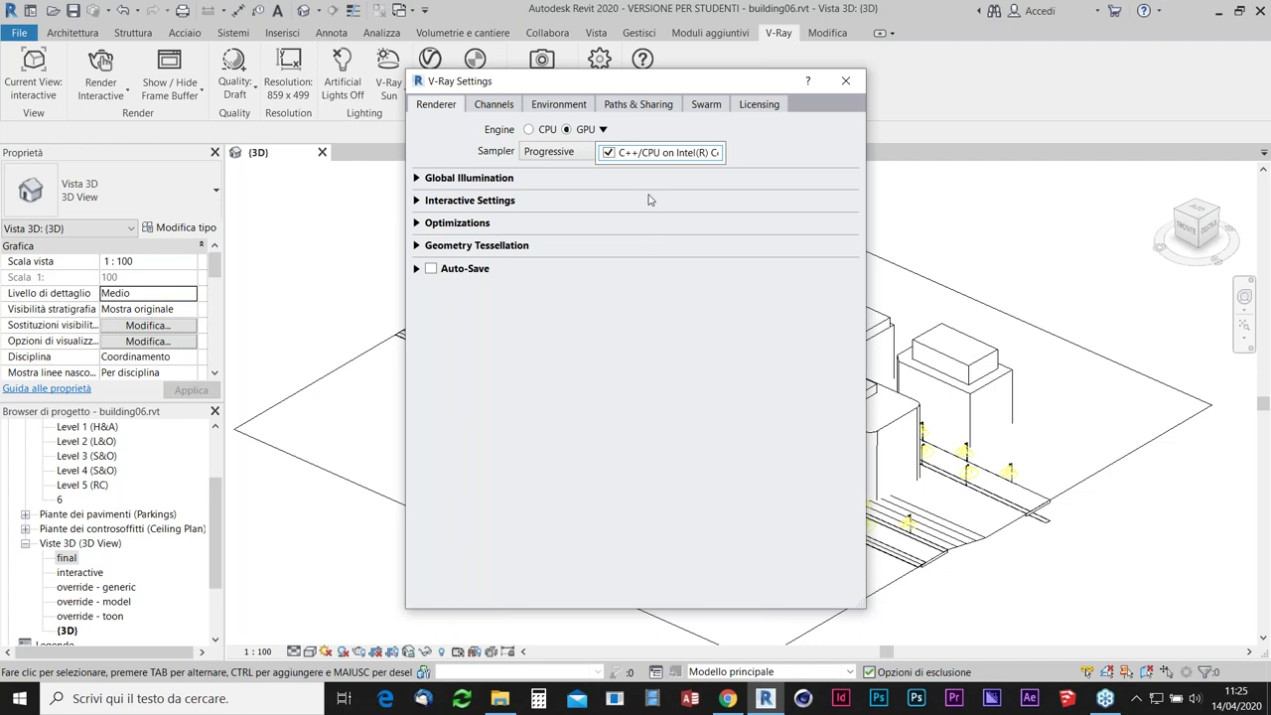
left_click(529, 135)
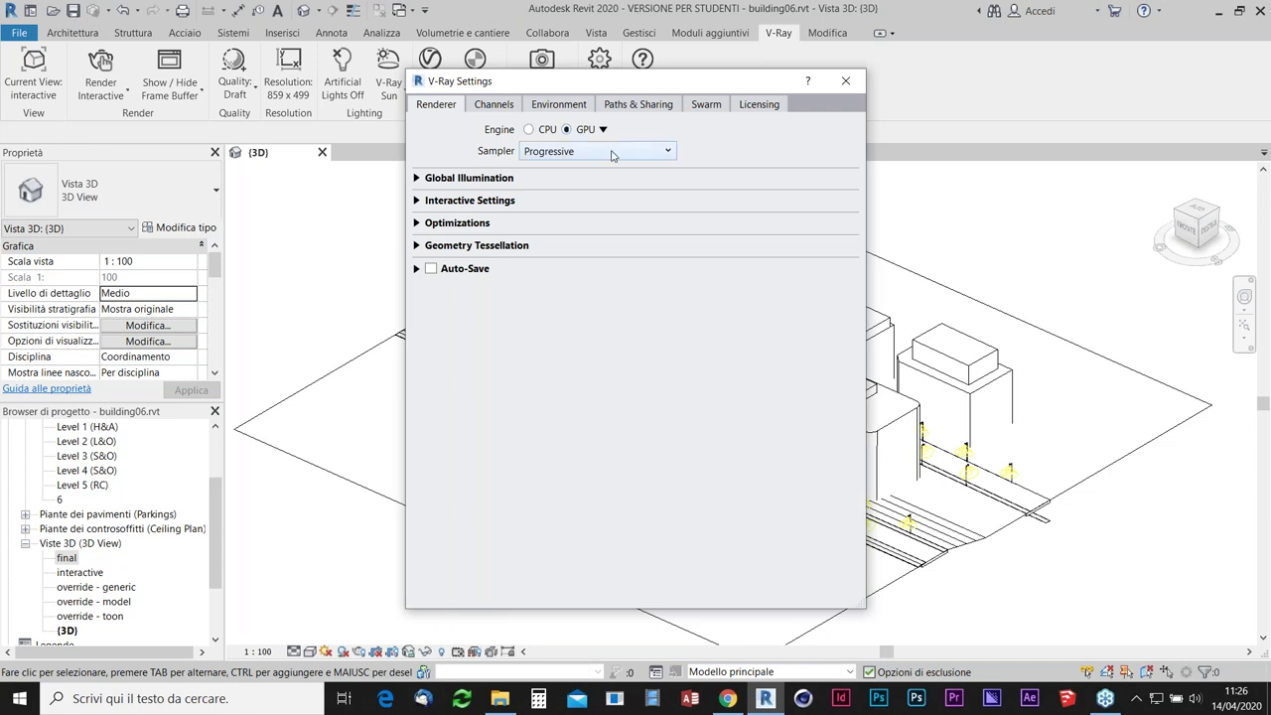
Try the CPU engine, then return to GPU and enable the Intel CPU device.
left_click(529, 130)
left_click(567, 130)
left_click(604, 129)
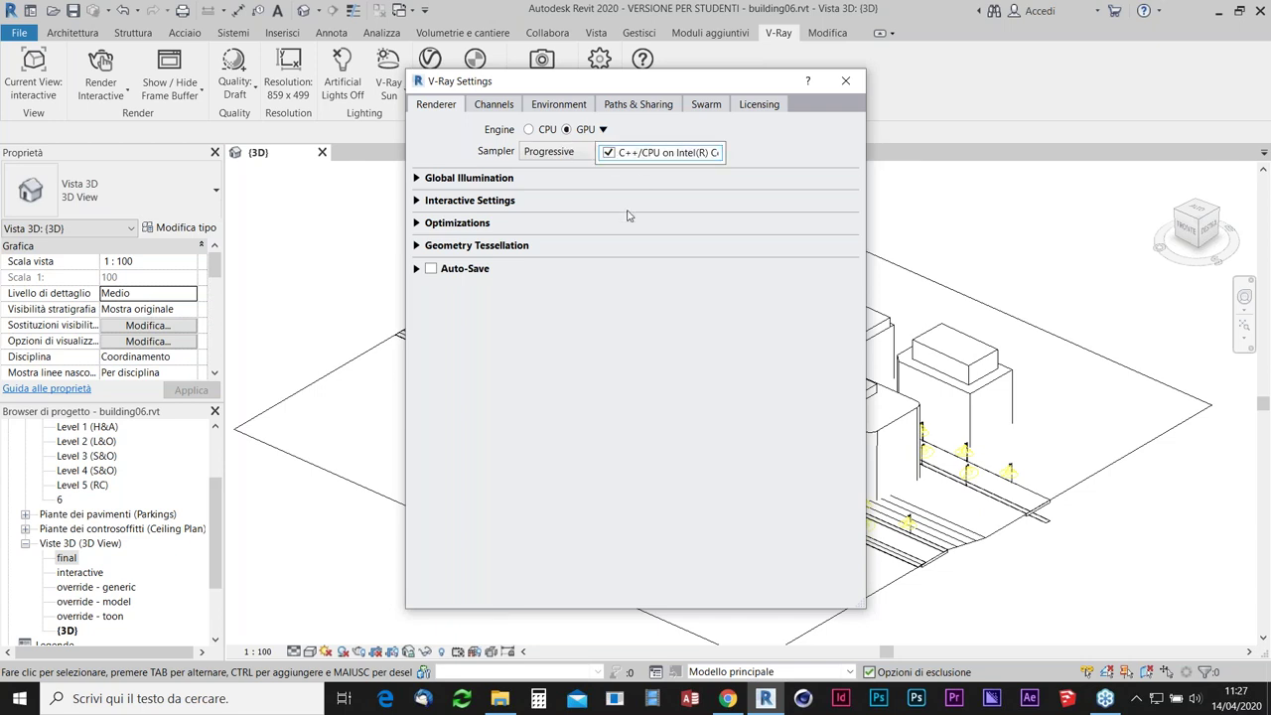
left_click(528, 134)
Set the V-Ray engine to CPU and bring the Revit building model back on screen.
left_click(530, 131)
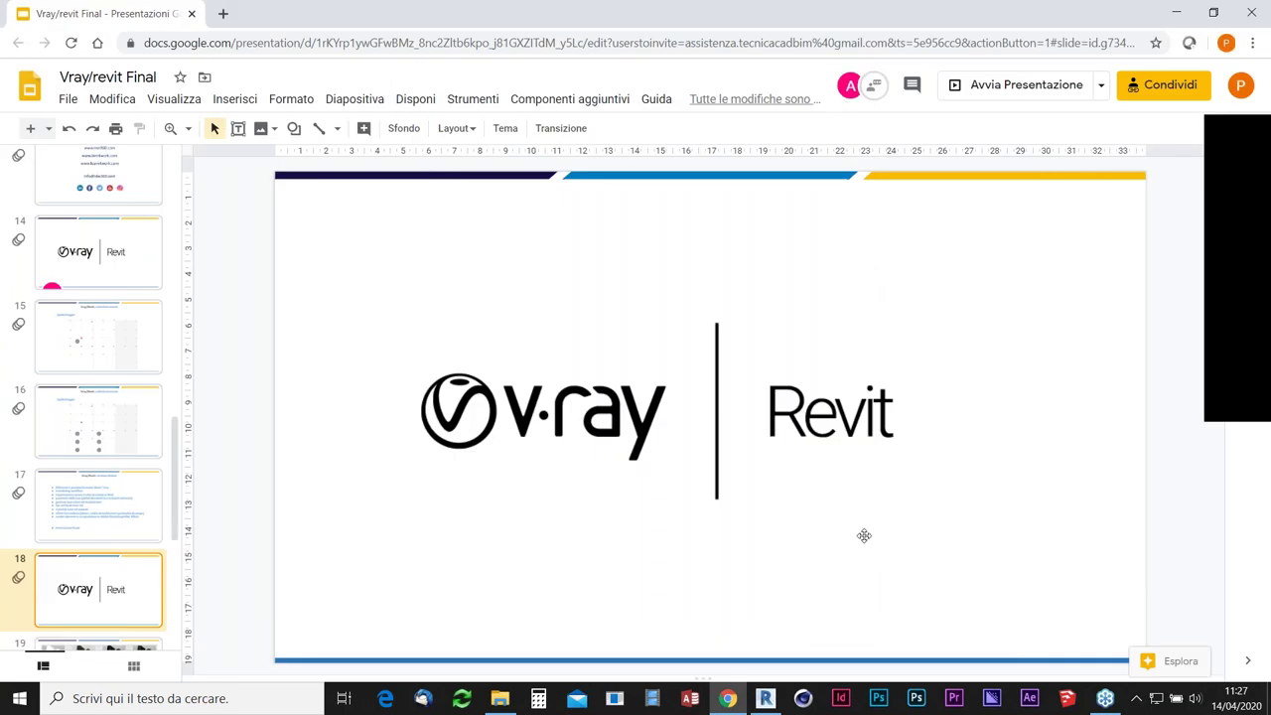
left_click(766, 699)
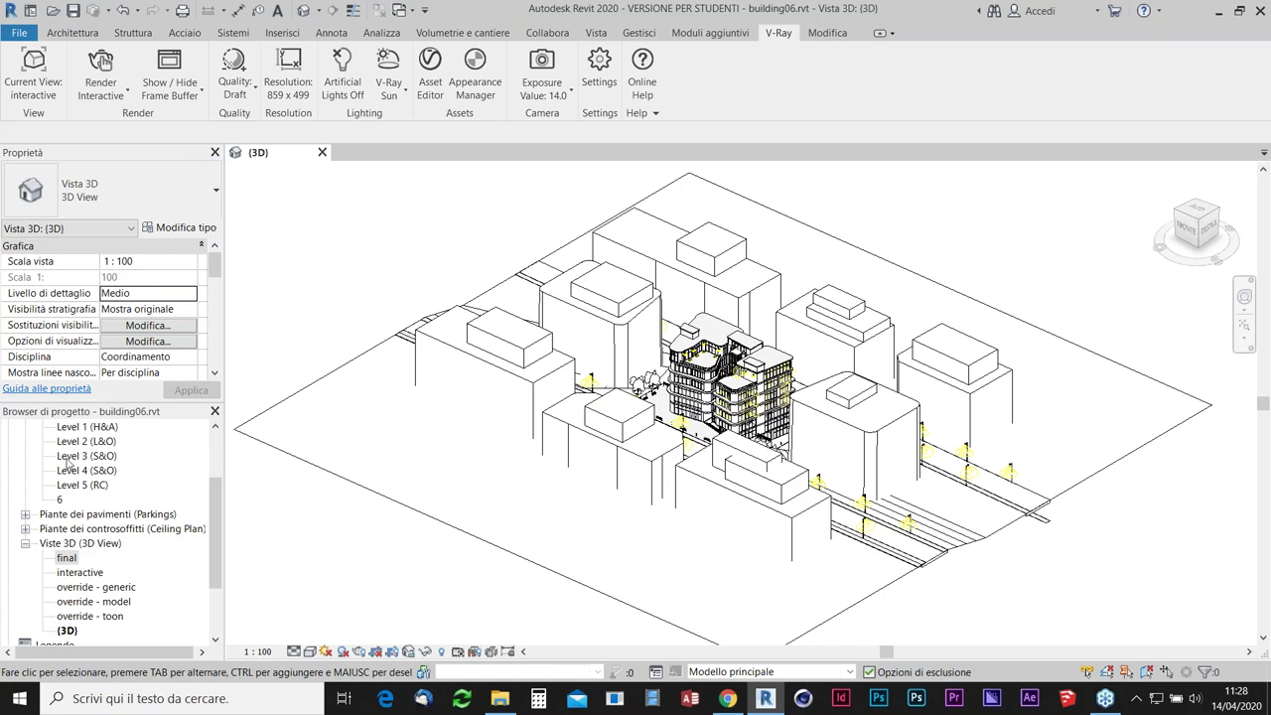
Open the 'interactive' 3D view and start V-Ray interactive rendering of it.
double_click(88, 574)
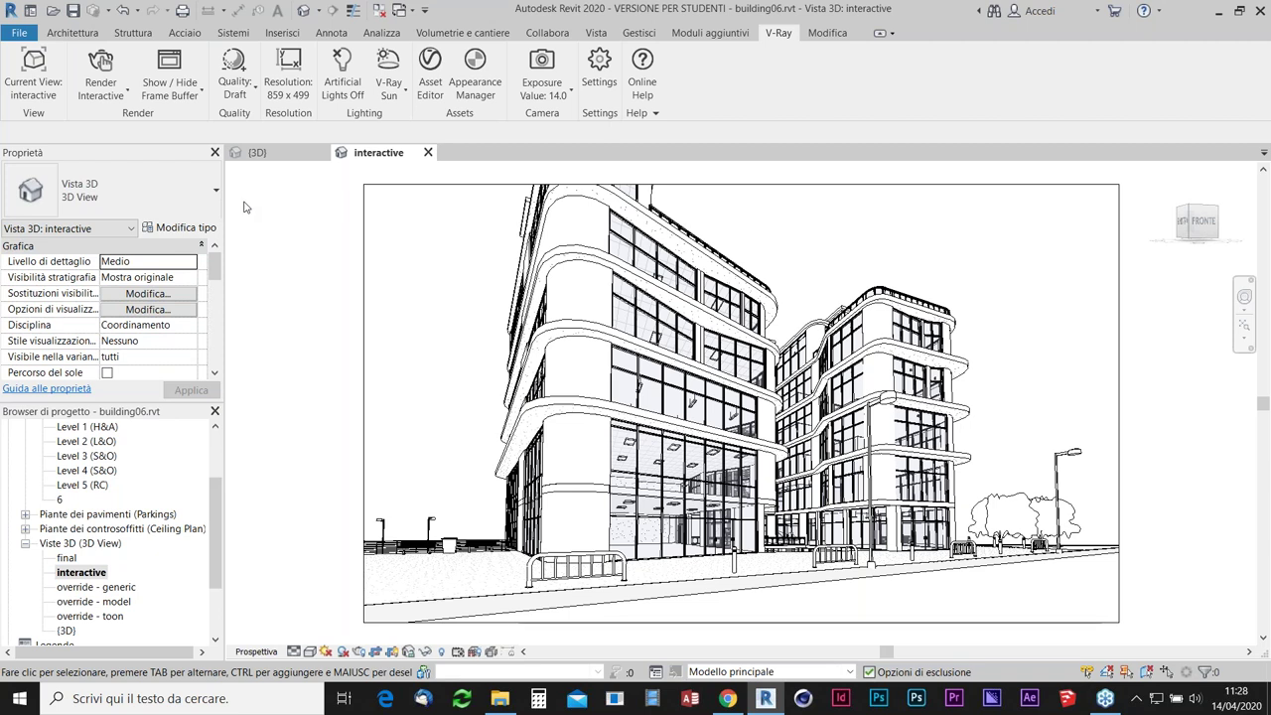
left_click(117, 81)
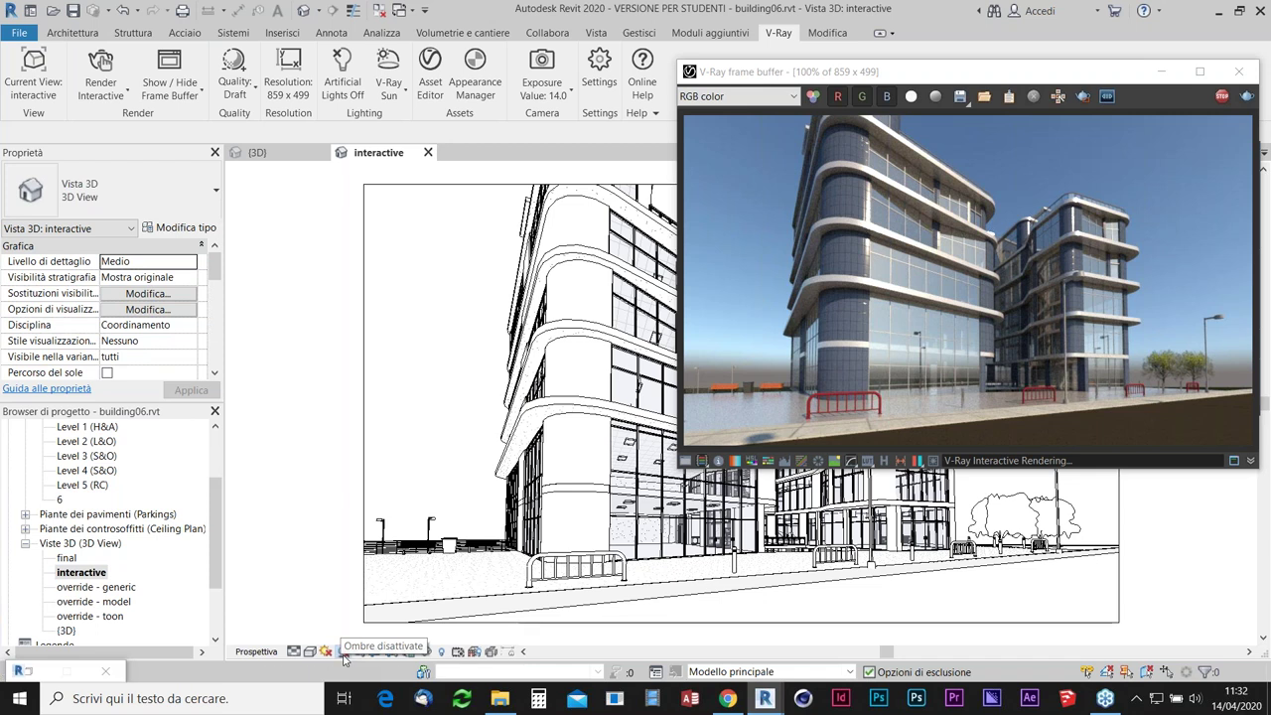
left_click(341, 652)
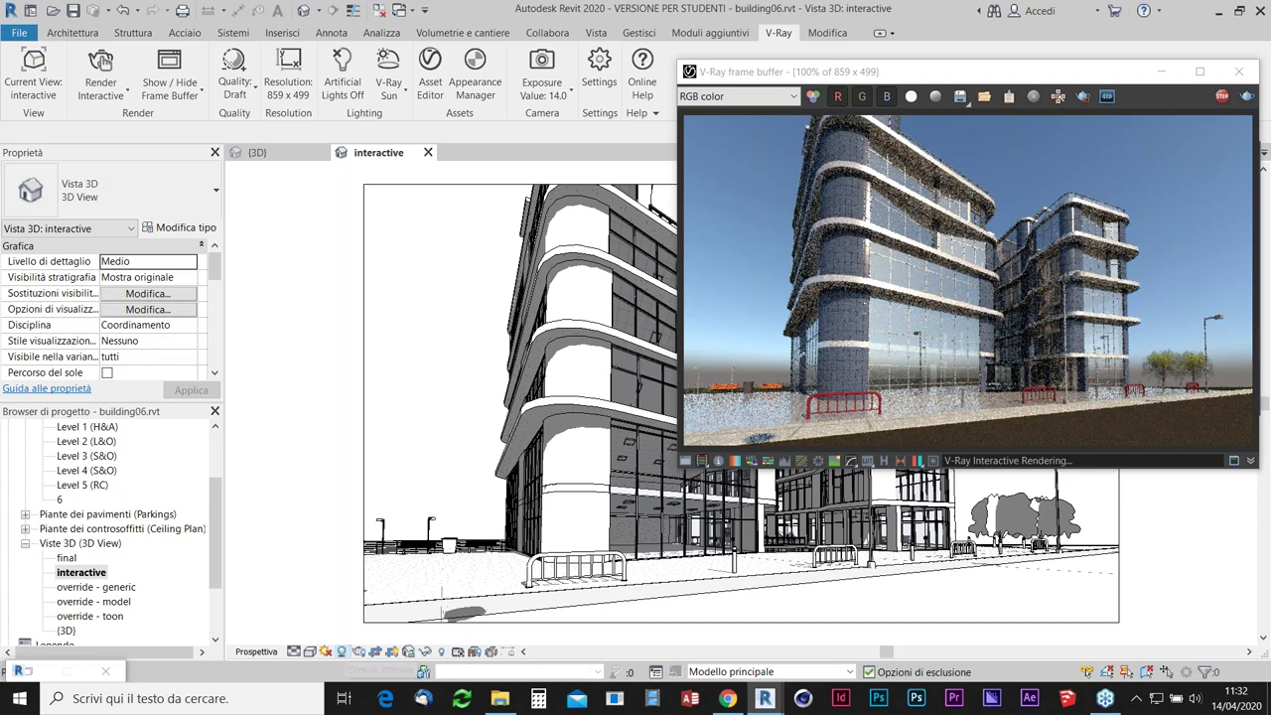
Turn the interactive view's shadows back off so the V-Ray render refreshes.
left_click(341, 651)
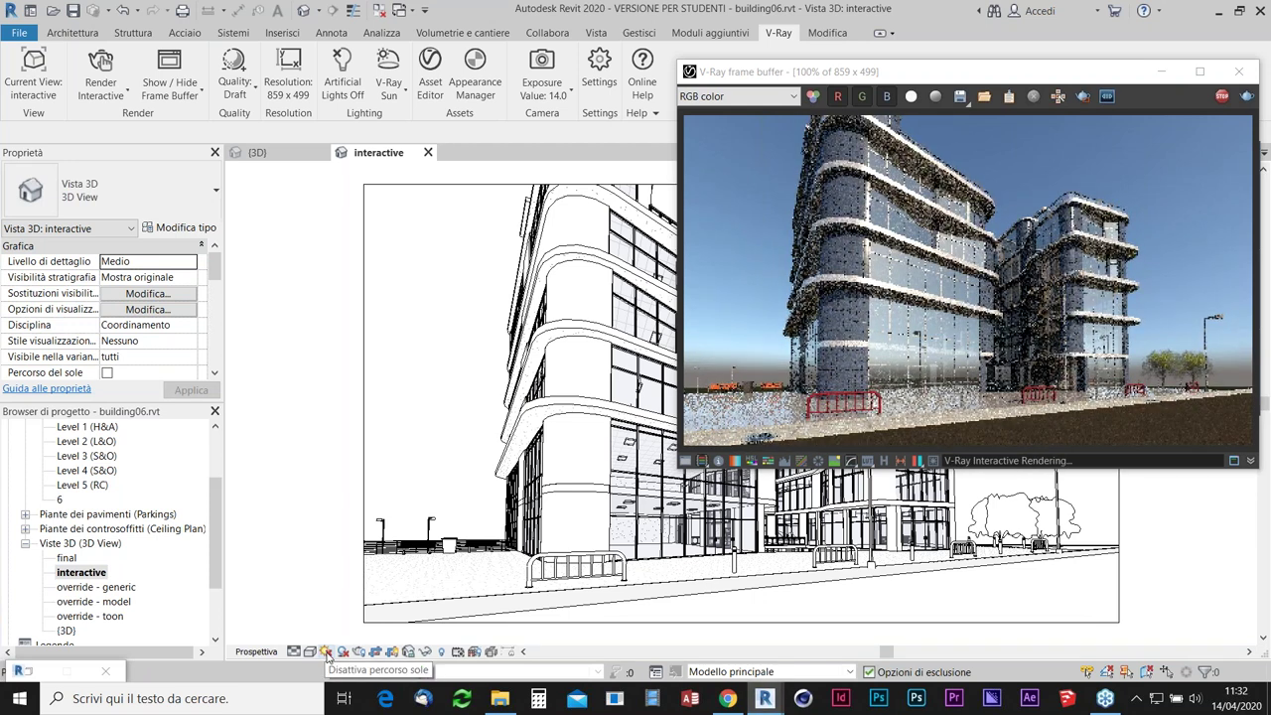
Open Impostazioni sole (Sun Settings) from the Sun Path menu.
left_click(327, 655)
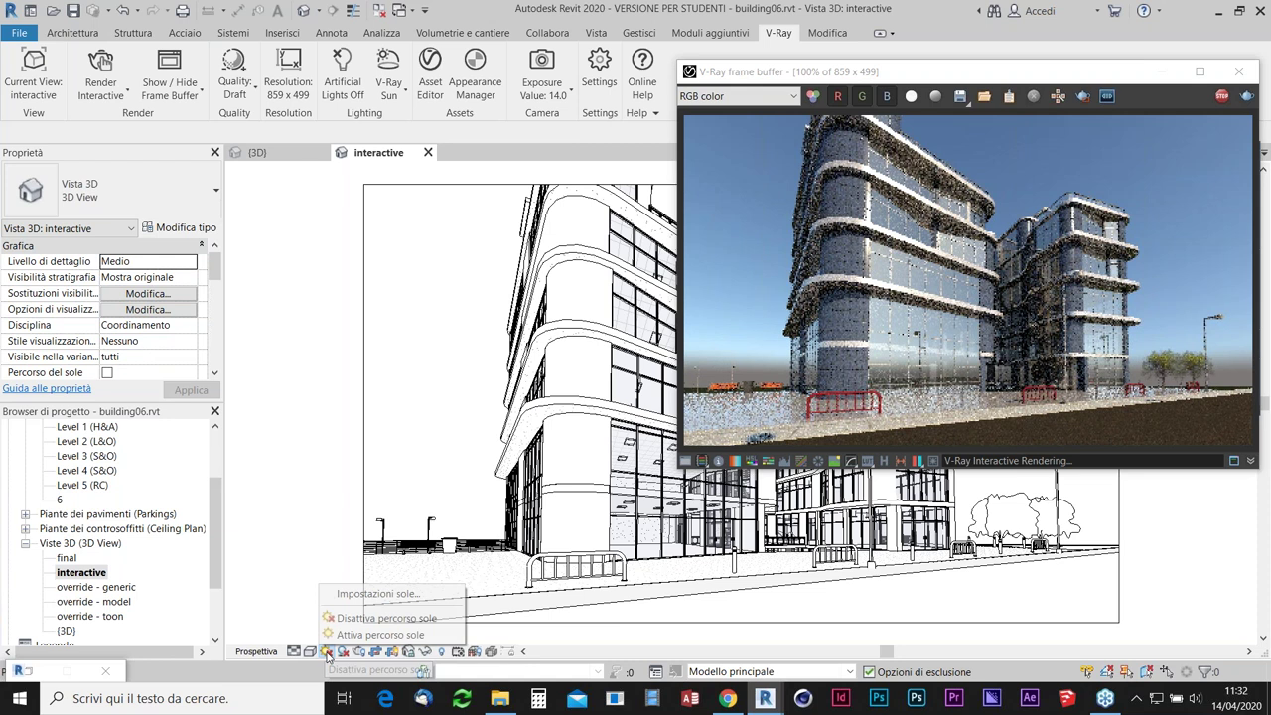
left_click(350, 594)
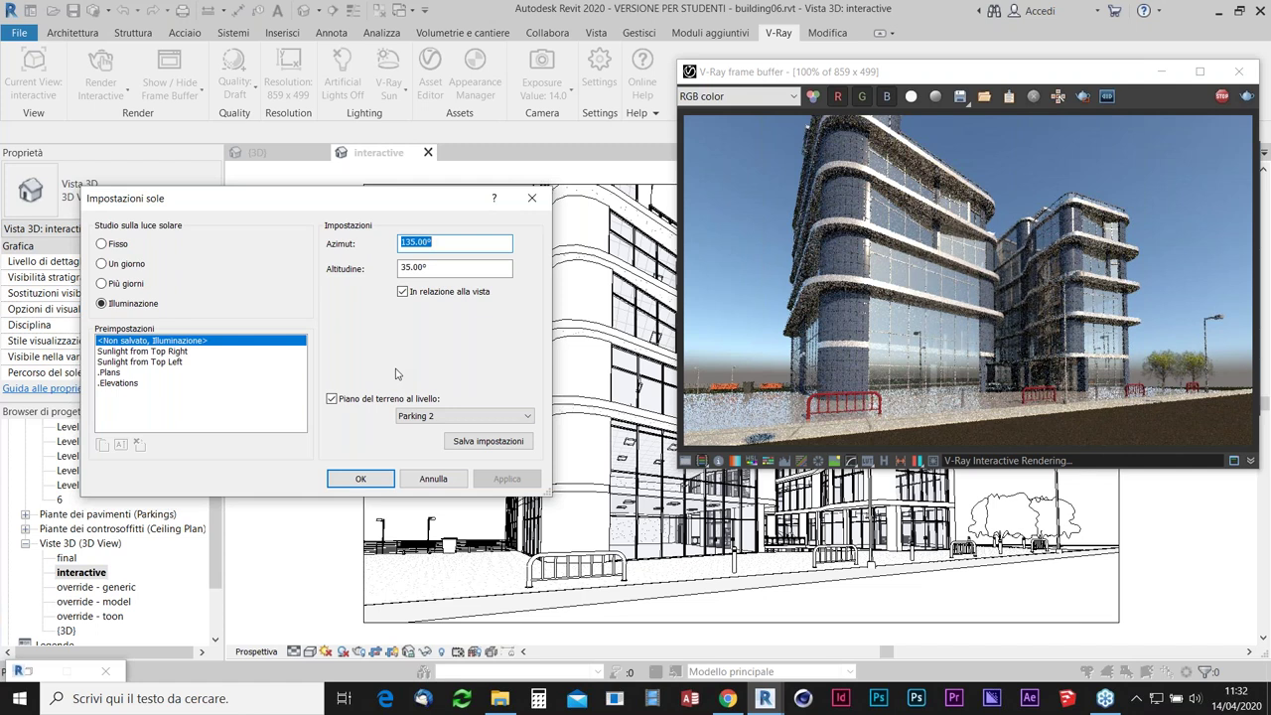
Set the sun azimuth to 270° and apply it to the view.
type("270")
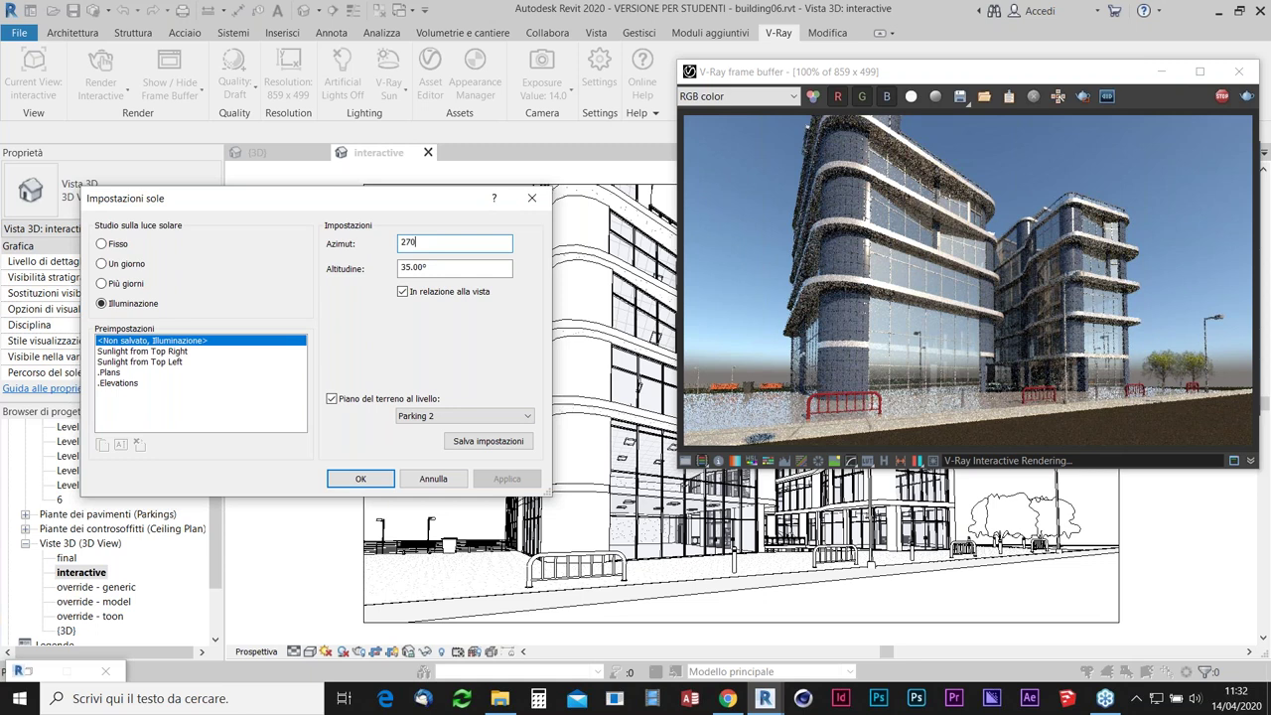
key("Tab")
left_click(524, 479)
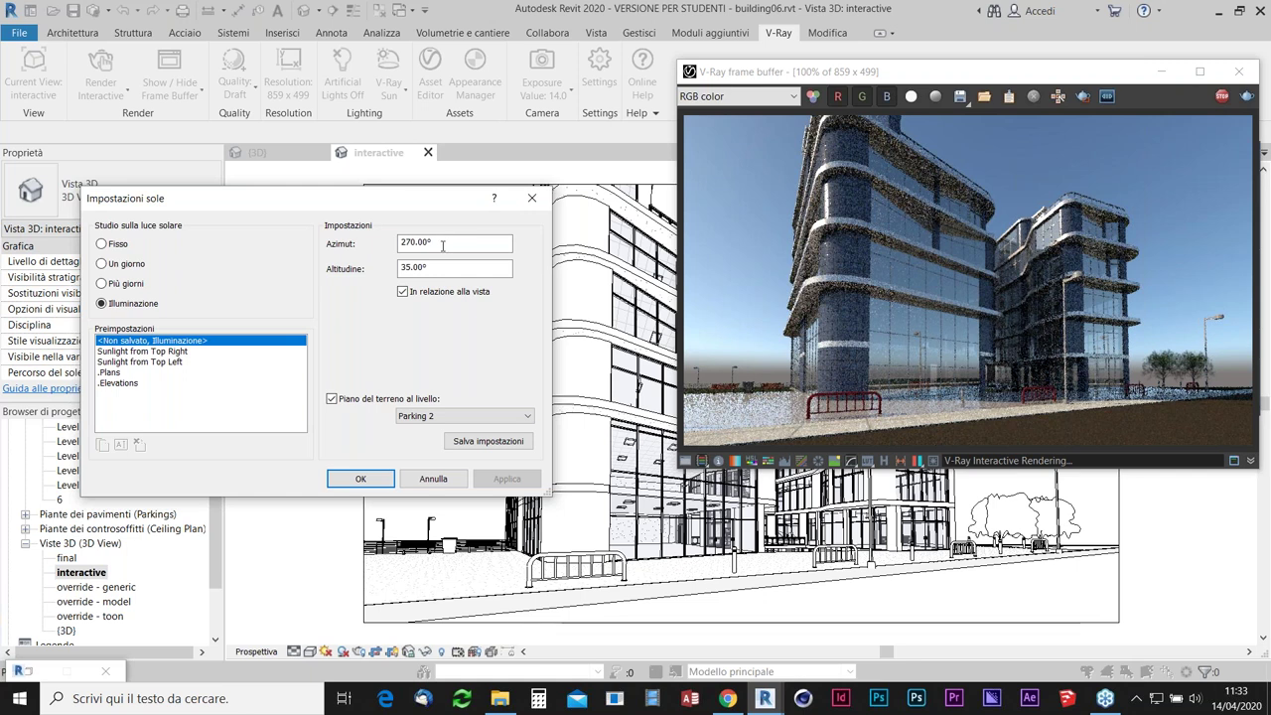
Change the sun azimuth to 90° and apply it to the render.
left_click_drag(439, 246, 363, 247)
type("90")
key("Tab")
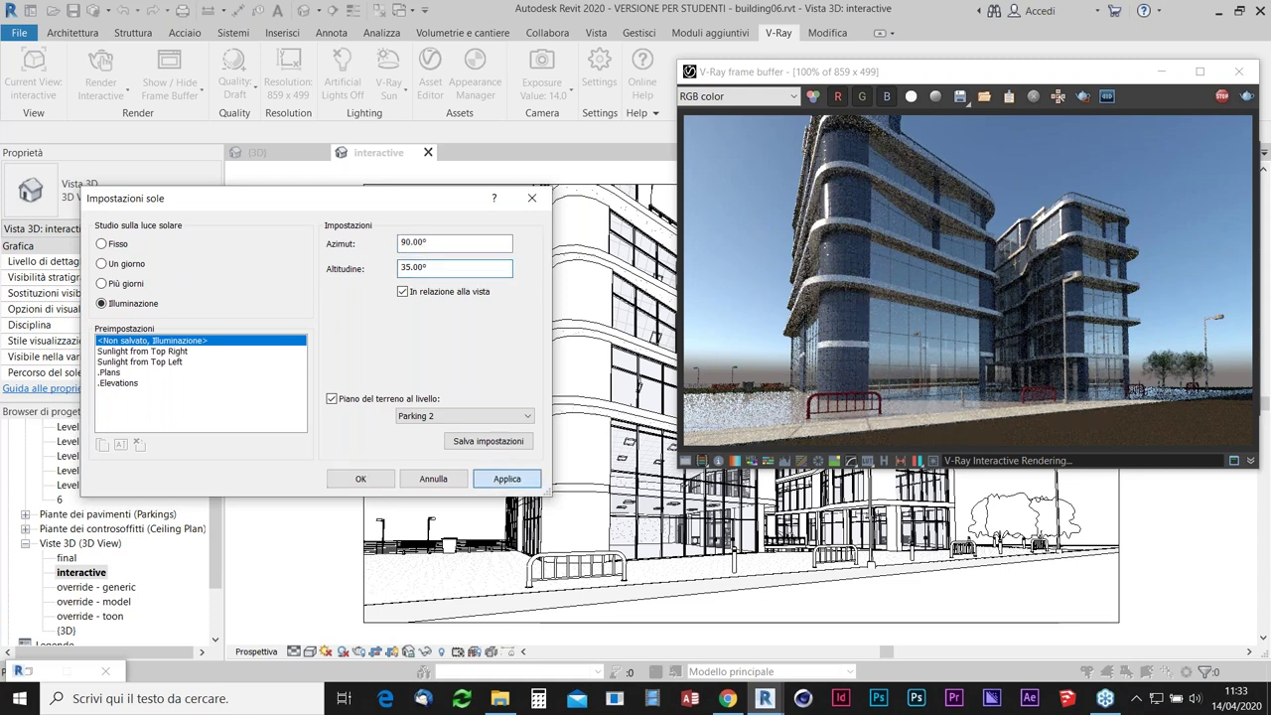
left_click(507, 479)
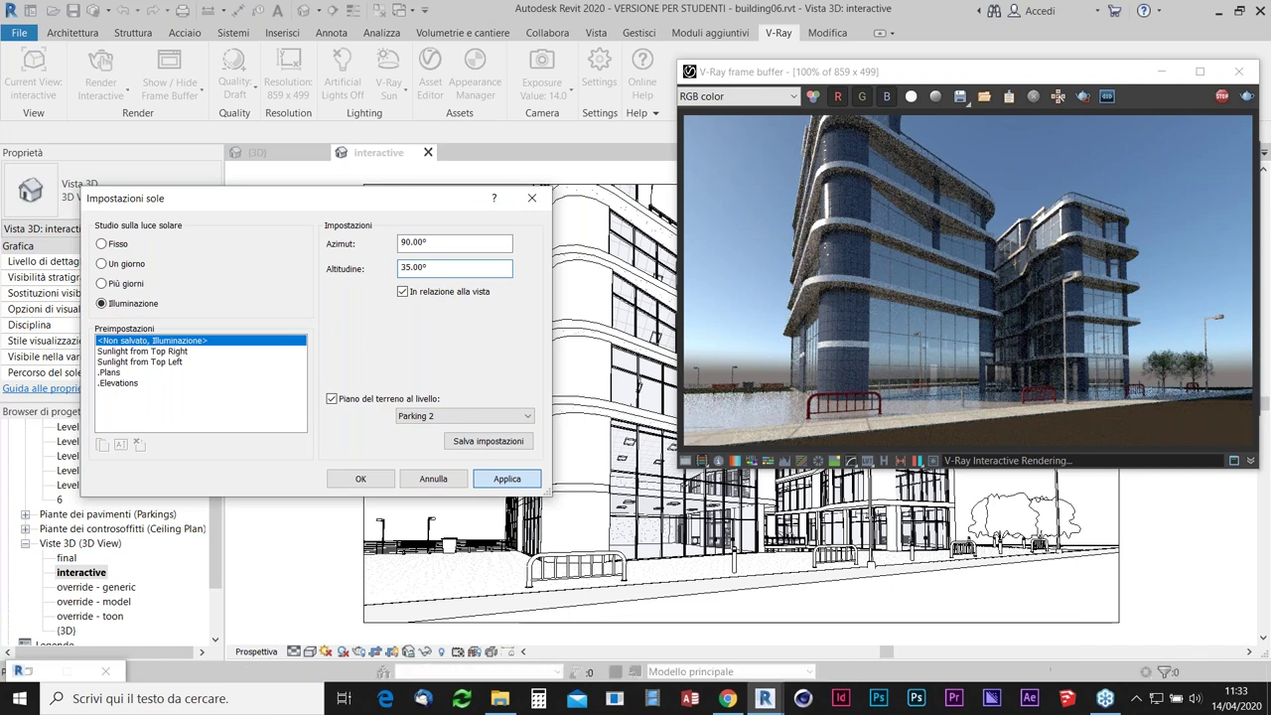
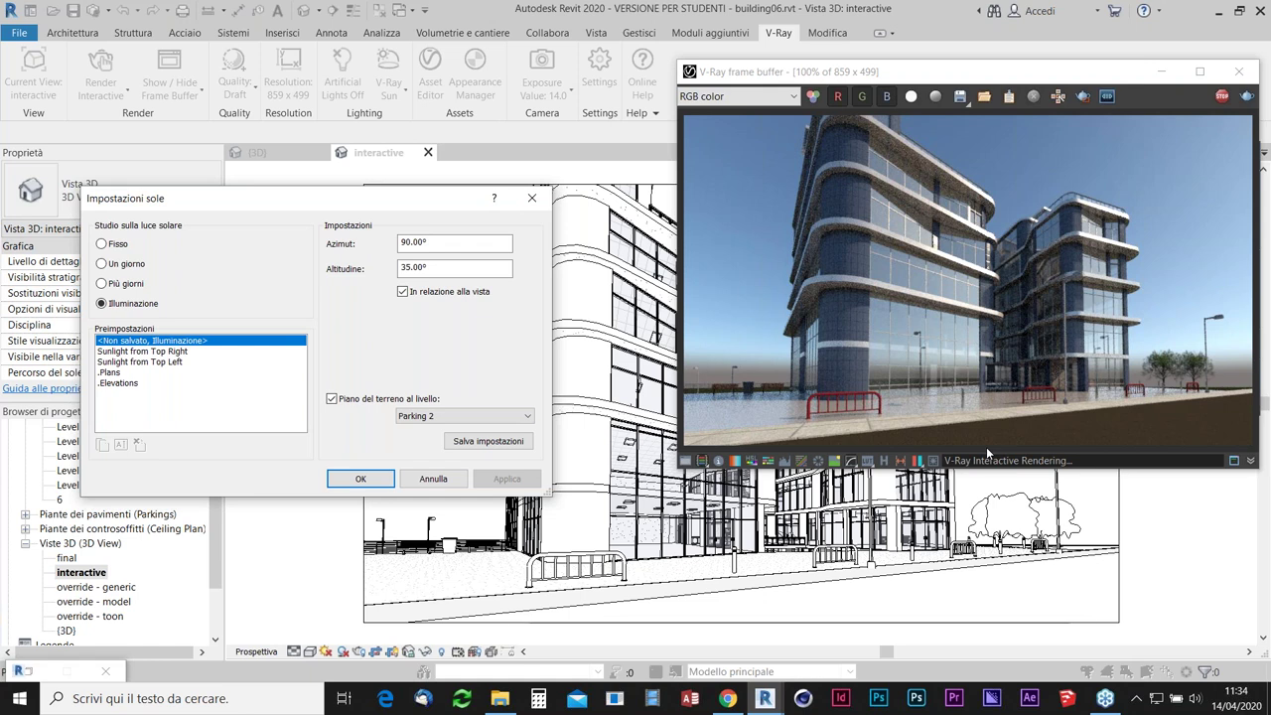
Accept the Impostazioni sole settings at 90° azimuth and 35° altitude, then switch to Vista.
left_click(374, 483)
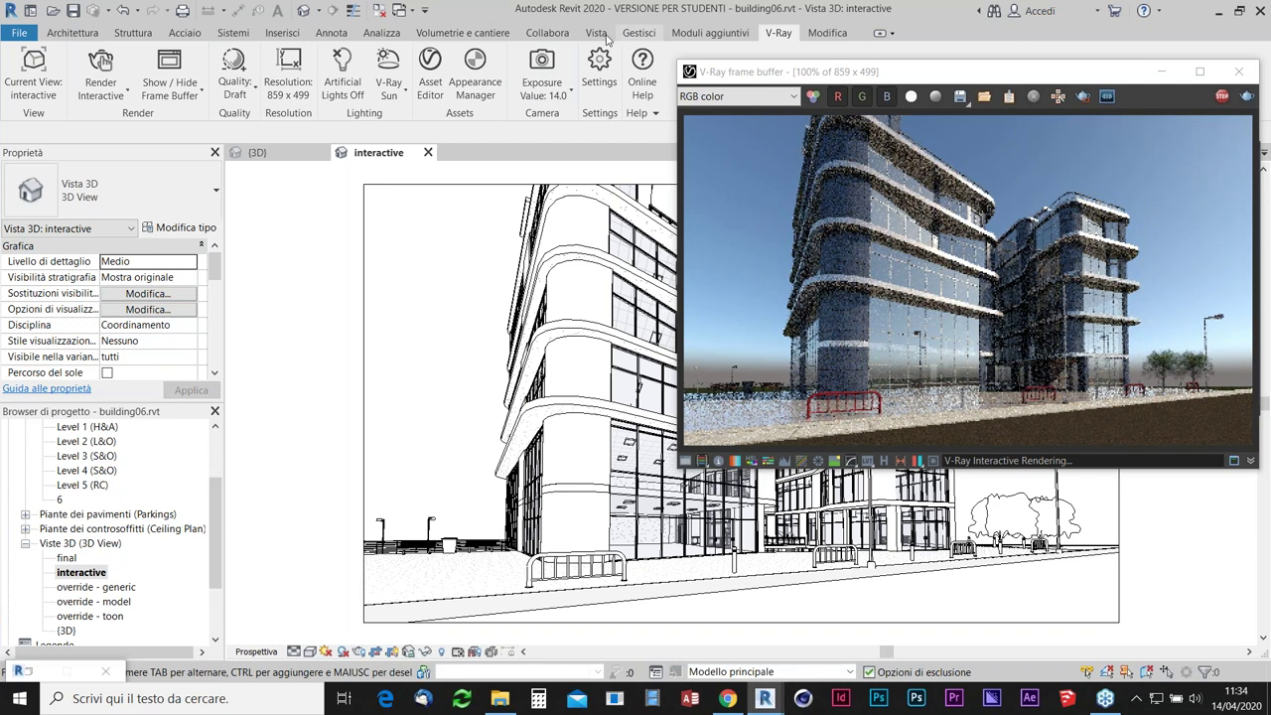
left_click(603, 35)
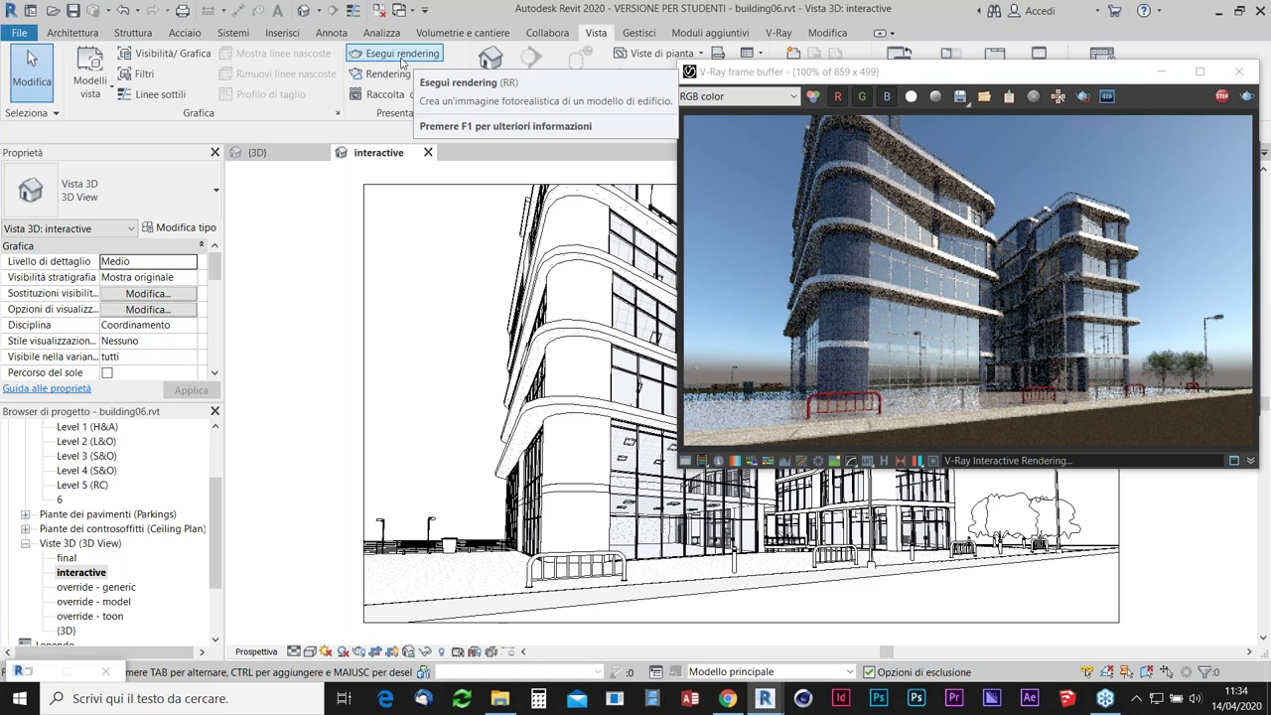
Set the Rendering dialog's background sky style to 'Cielo: Molto nuvoloso' and close the dialog.
left_click(403, 55)
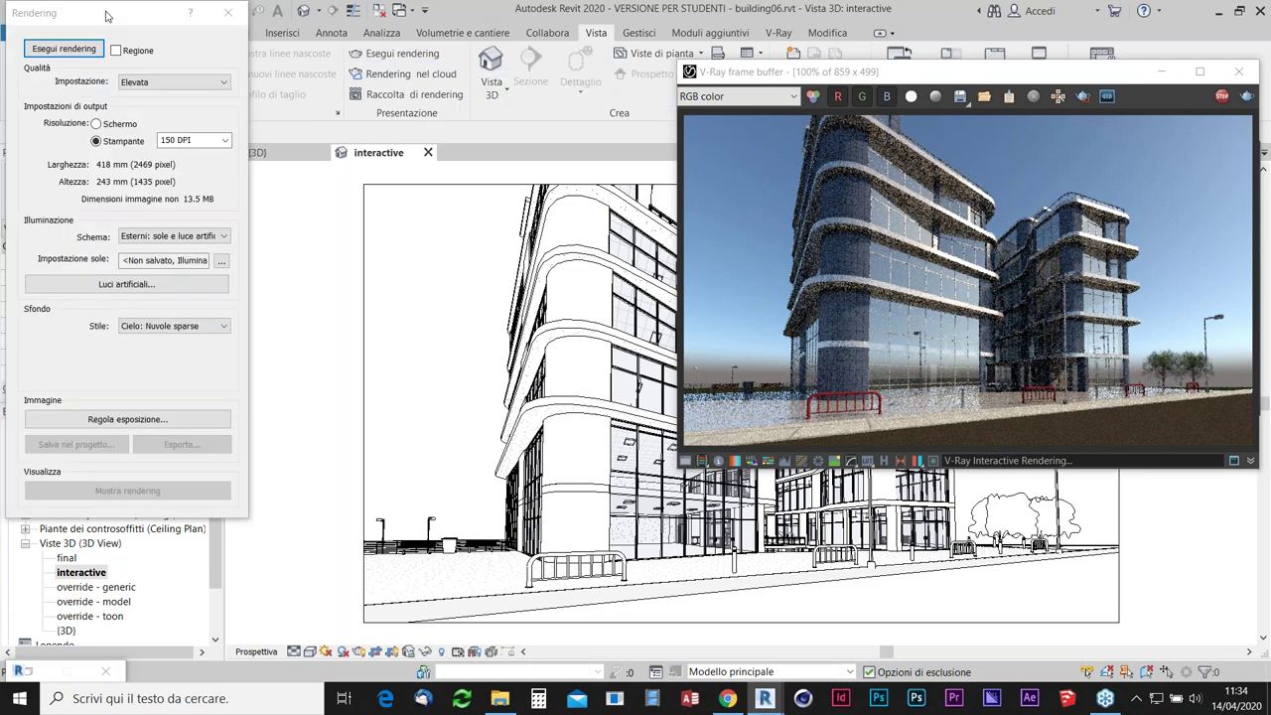
left_click_drag(107, 15, 206, 69)
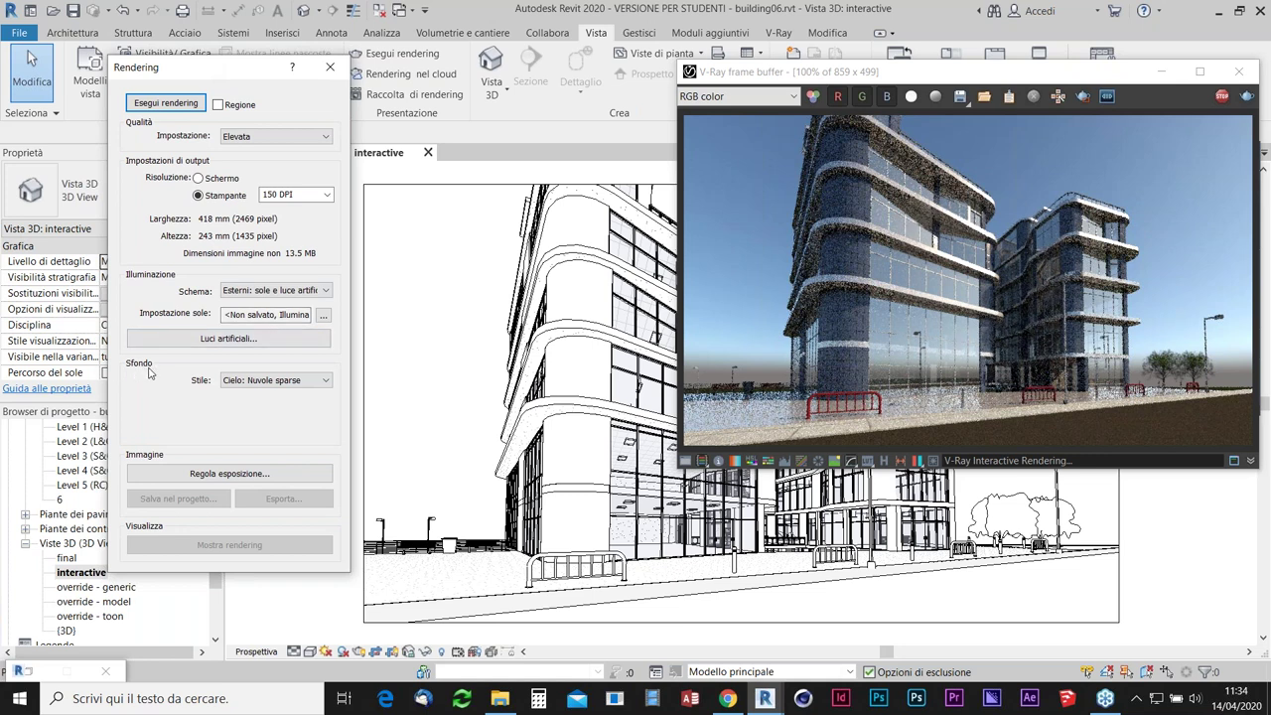
left_click(257, 381)
left_click(257, 382)
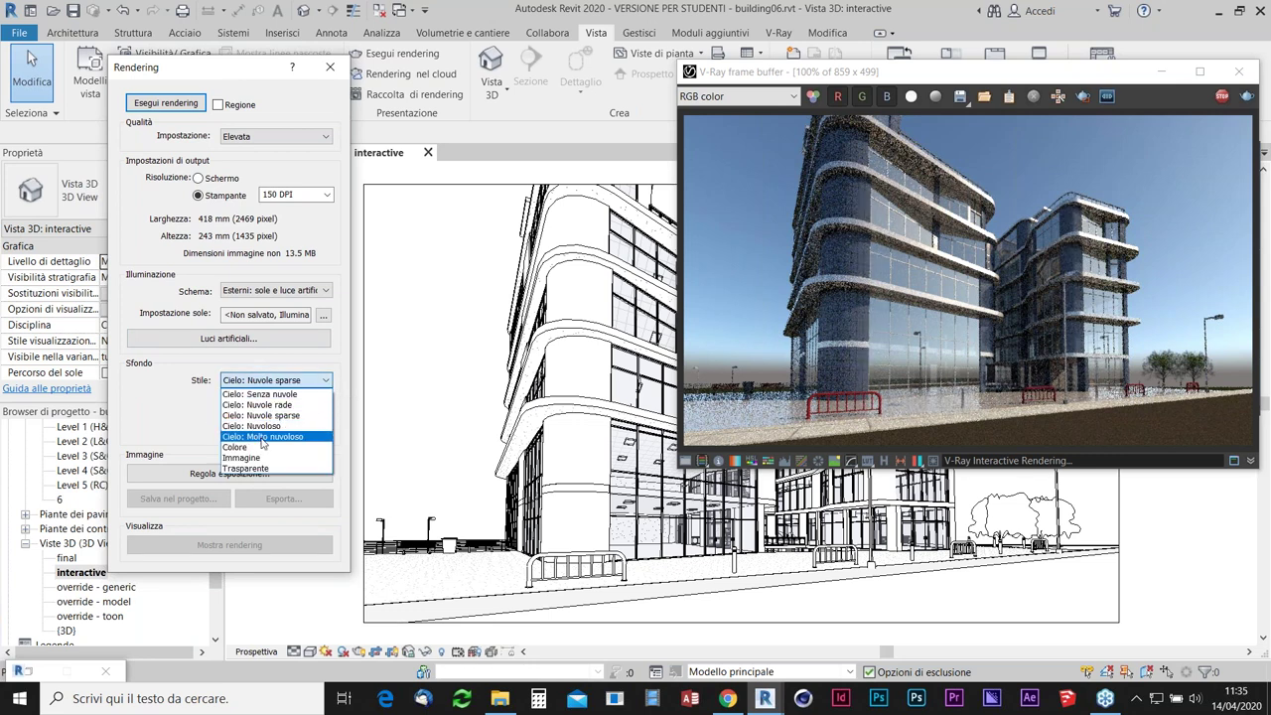
left_click(264, 442)
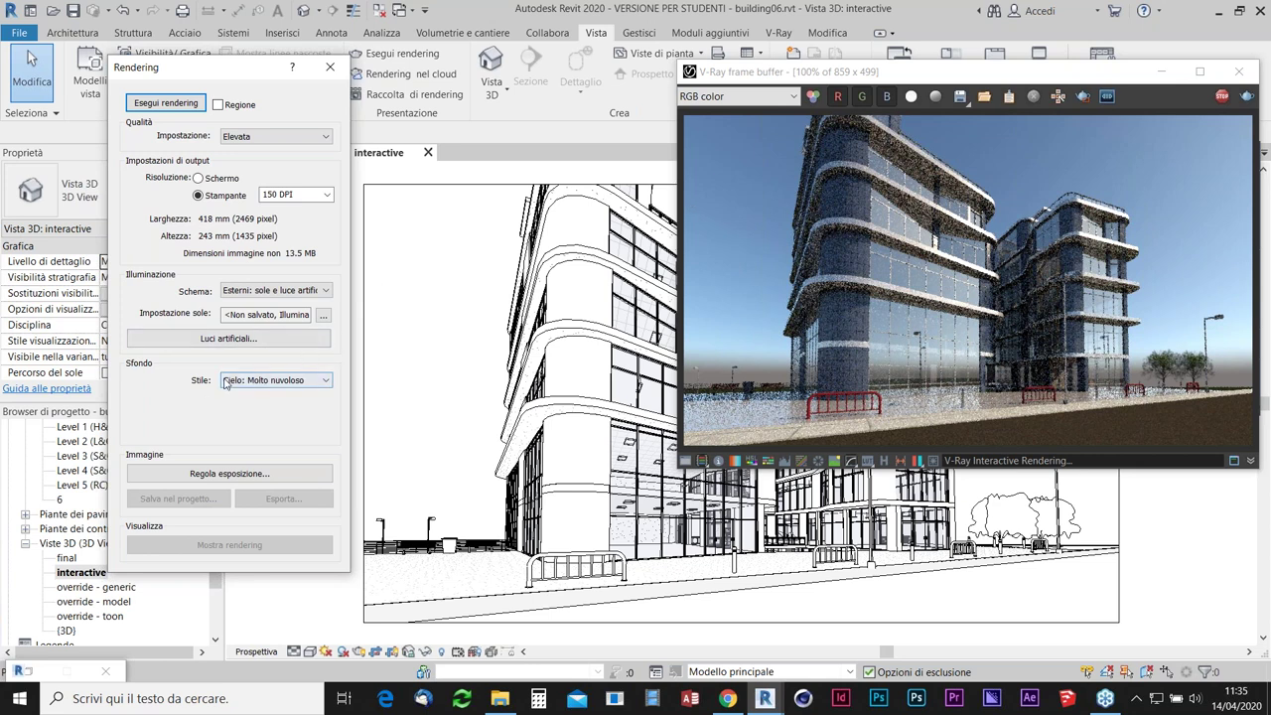
left_click(298, 381)
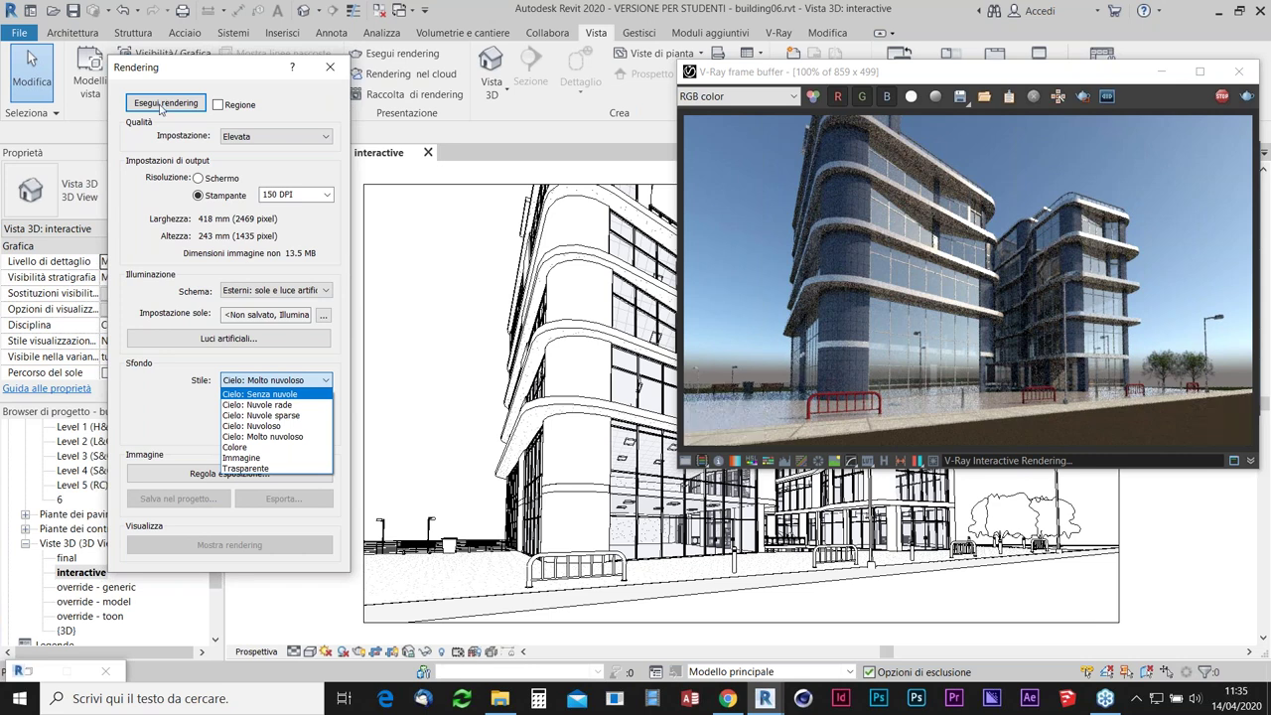
left_click(157, 391)
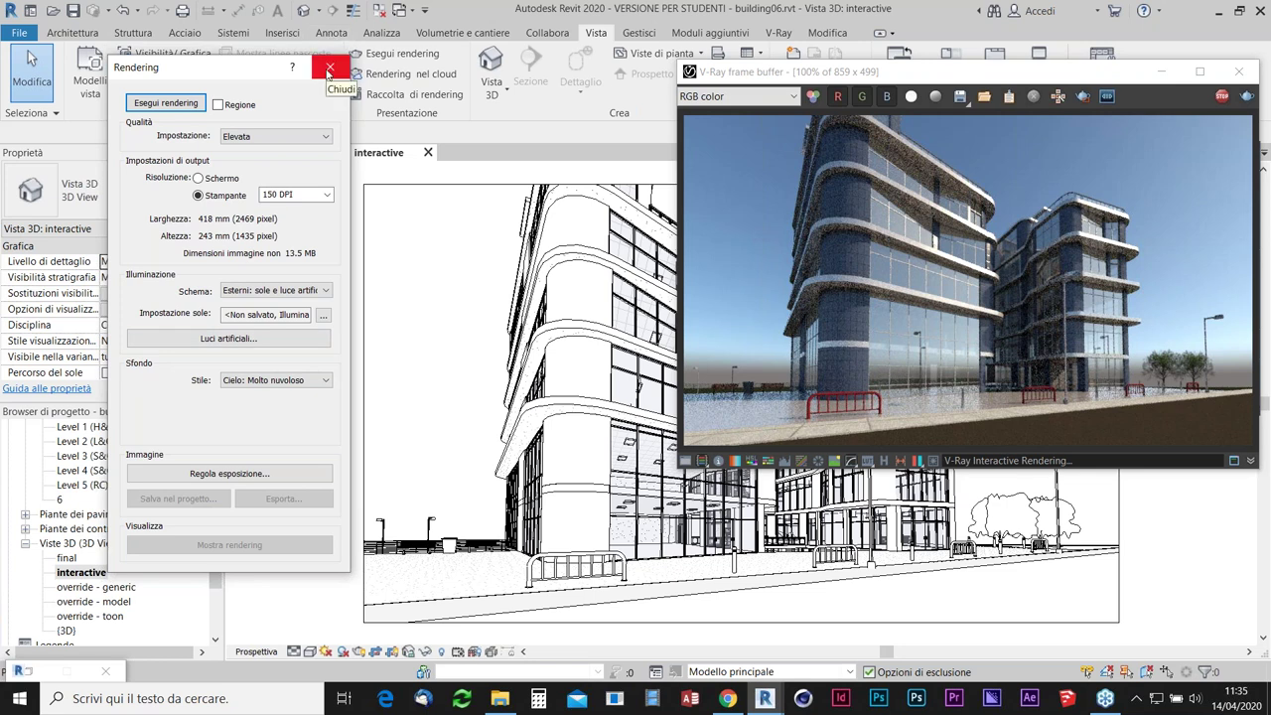
left_click(329, 72)
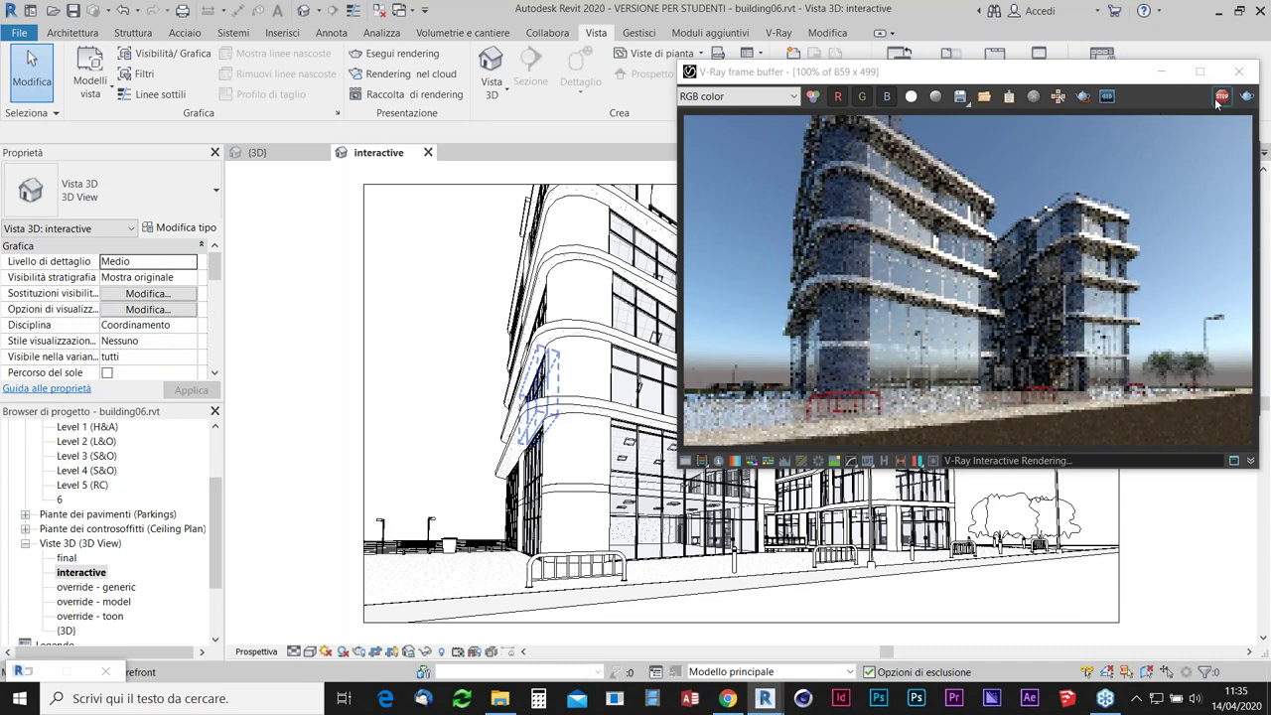
Open the Camera floor plan, zoomed in on the building, with the camera's view cone shown.
left_click(81, 572)
scroll(141, 499, "up", 2)
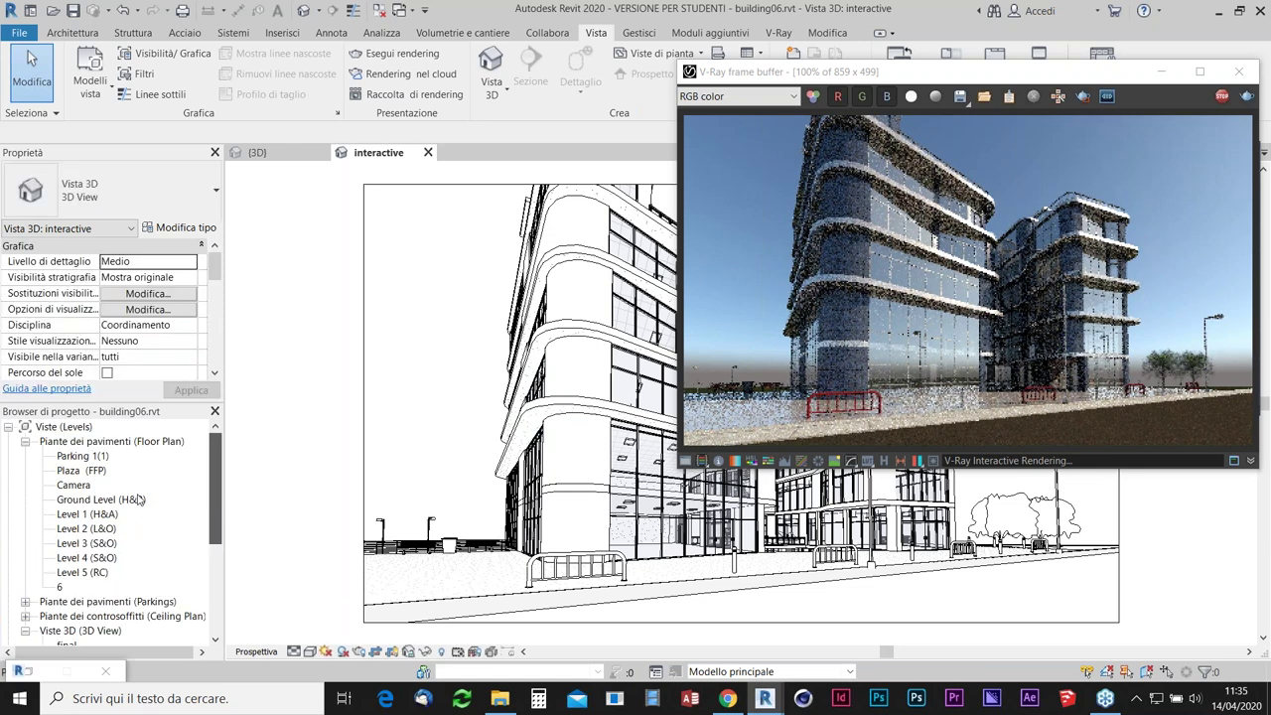
left_click(68, 486)
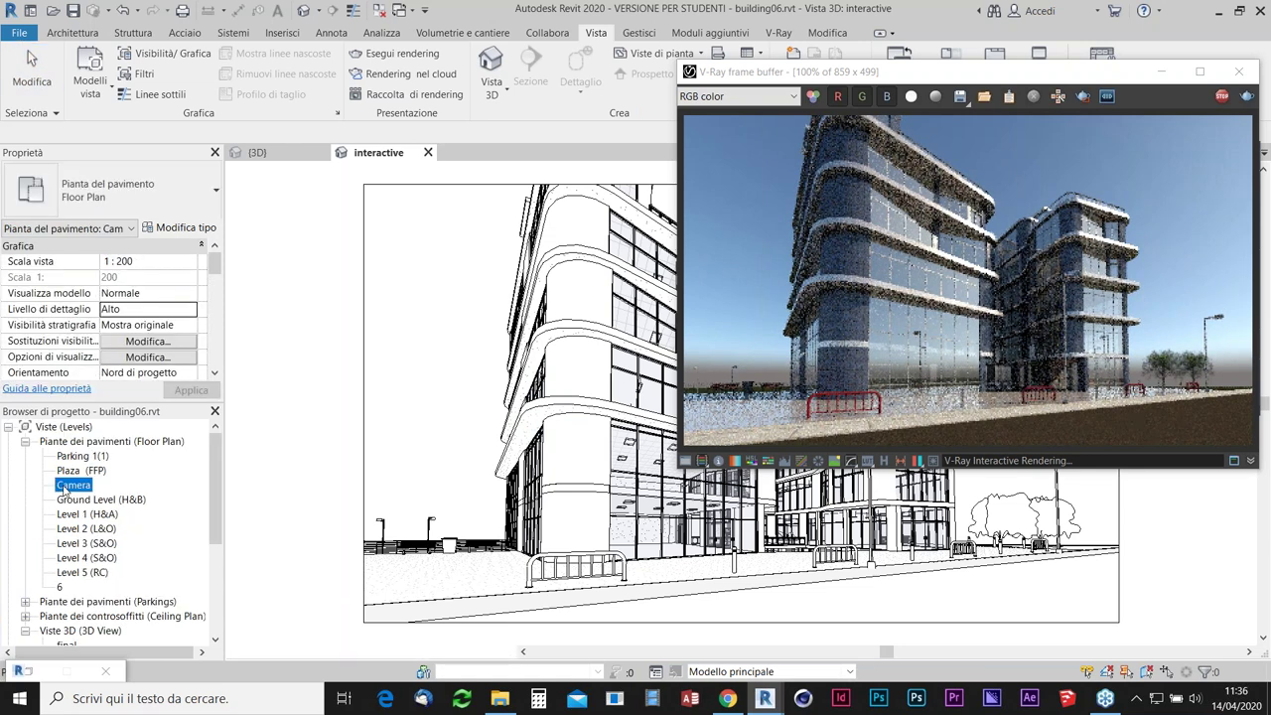
double_click(68, 485)
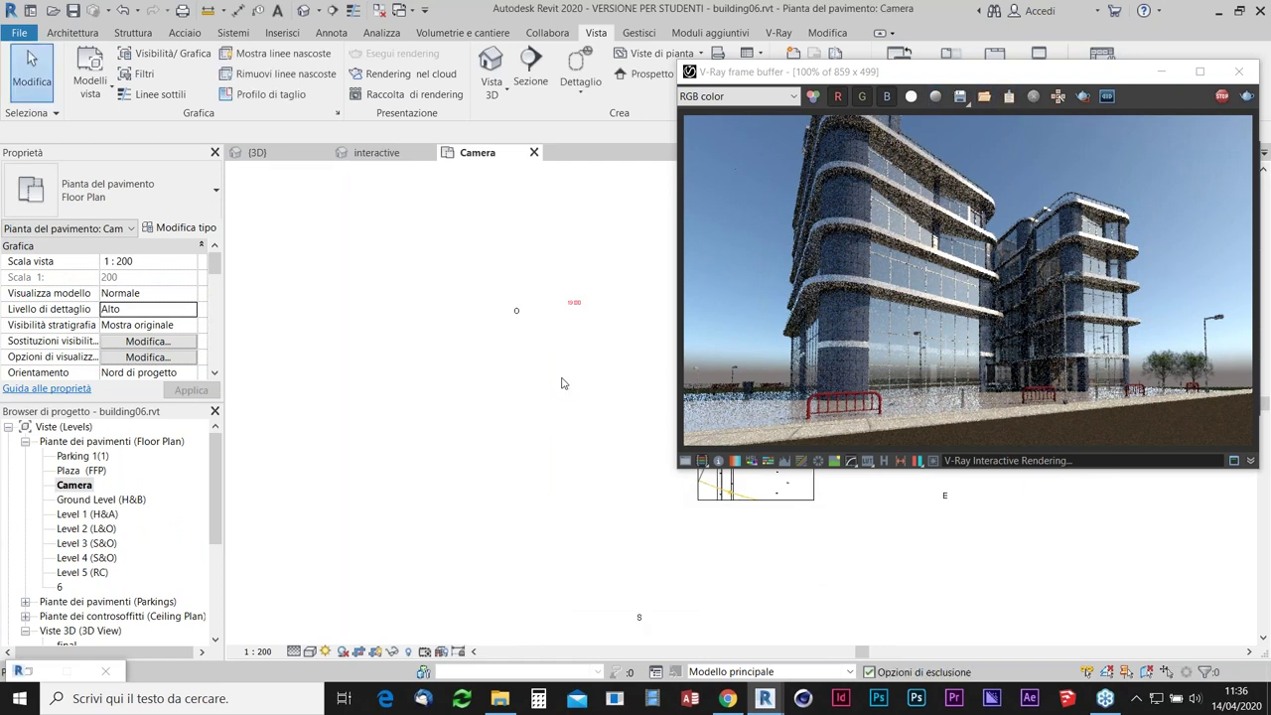
middle_click_drag(422, 473, 301, 477)
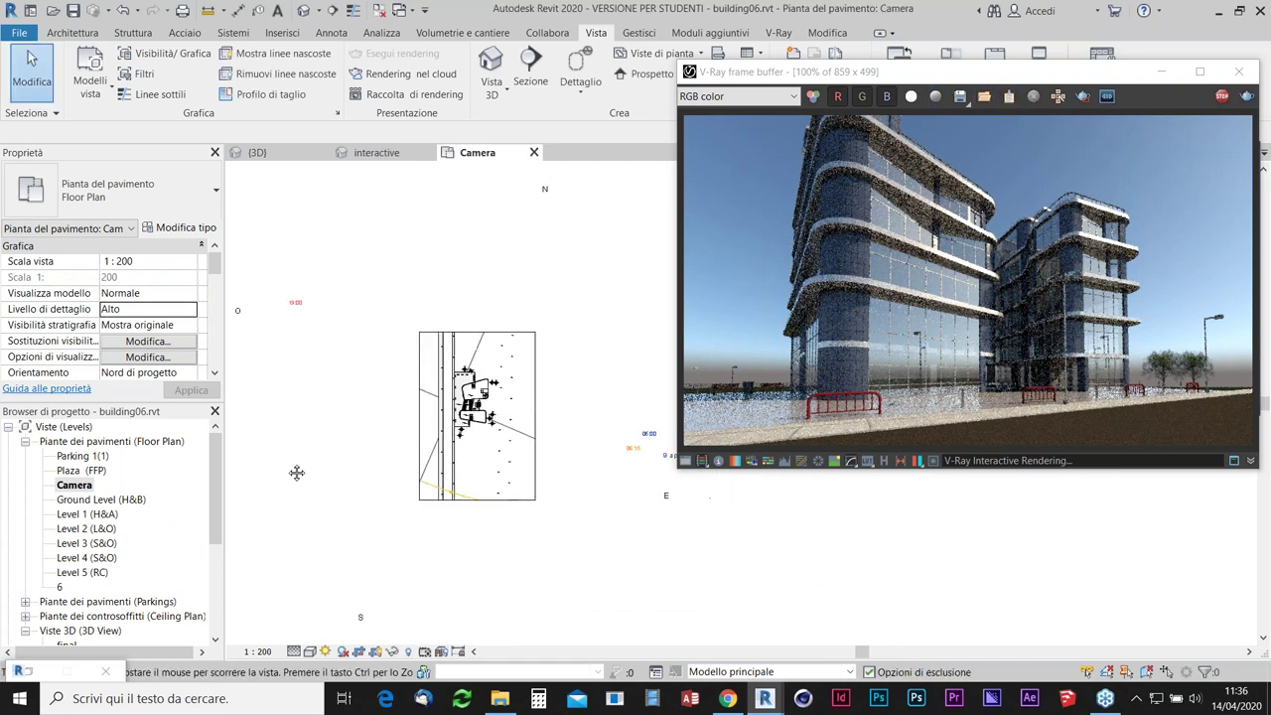
scroll(487, 402, "up", 2)
scroll(483, 405, "up", 2)
scroll(479, 409, "up", 2)
scroll(476, 412, "up", 2)
scroll(476, 412, "up", 2)
left_click(377, 152)
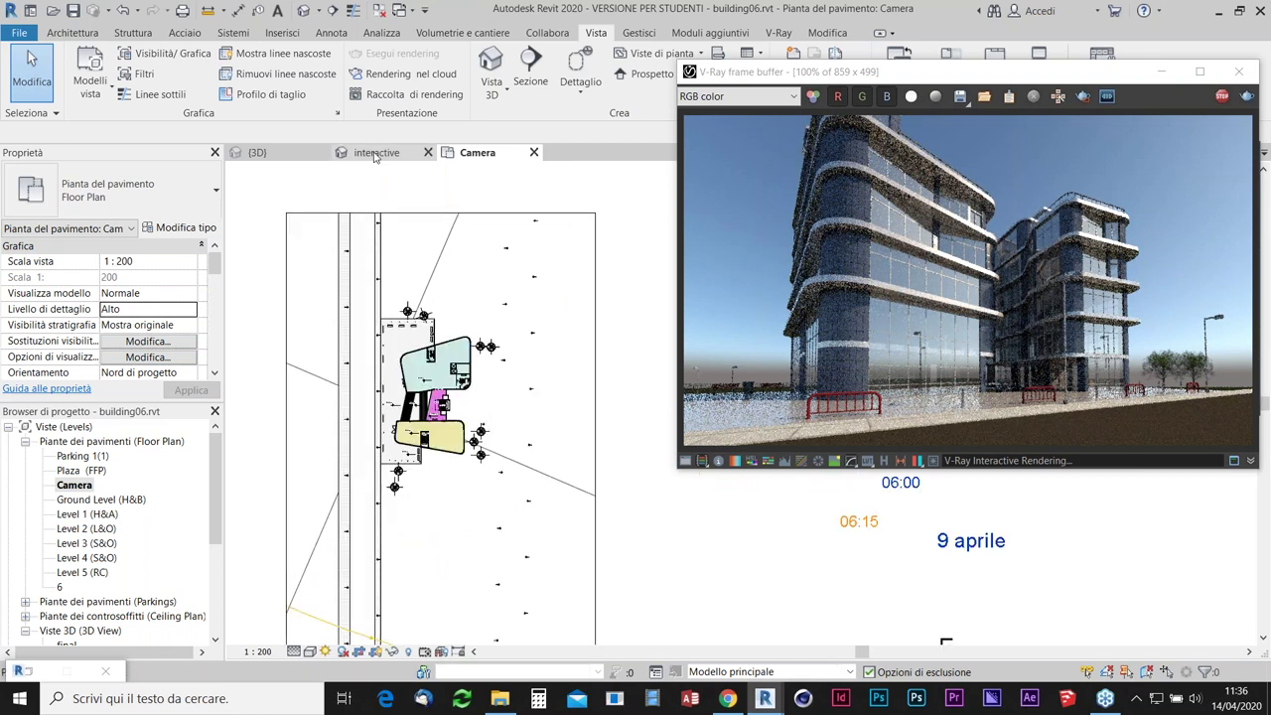
left_click(463, 154)
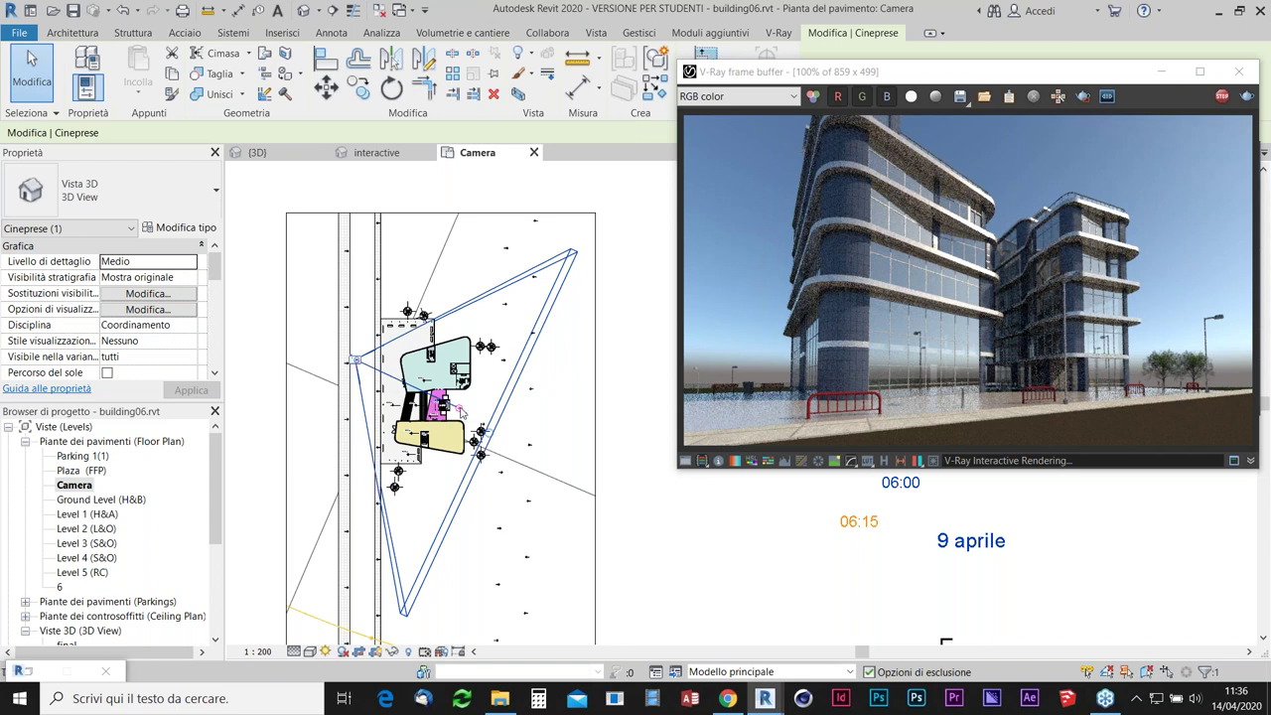
Drag the camera closer to the building and swing its eye point toward the facade.
left_click_drag(461, 409, 454, 442)
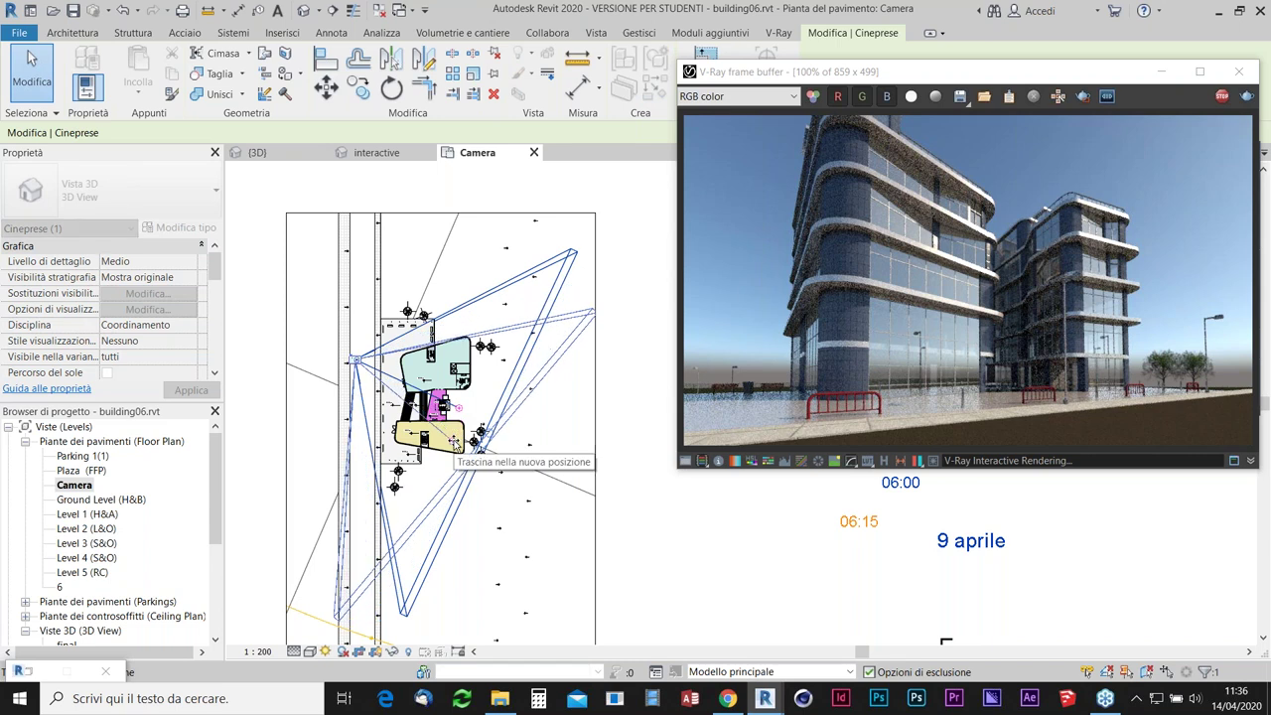
left_click_drag(454, 442, 455, 444)
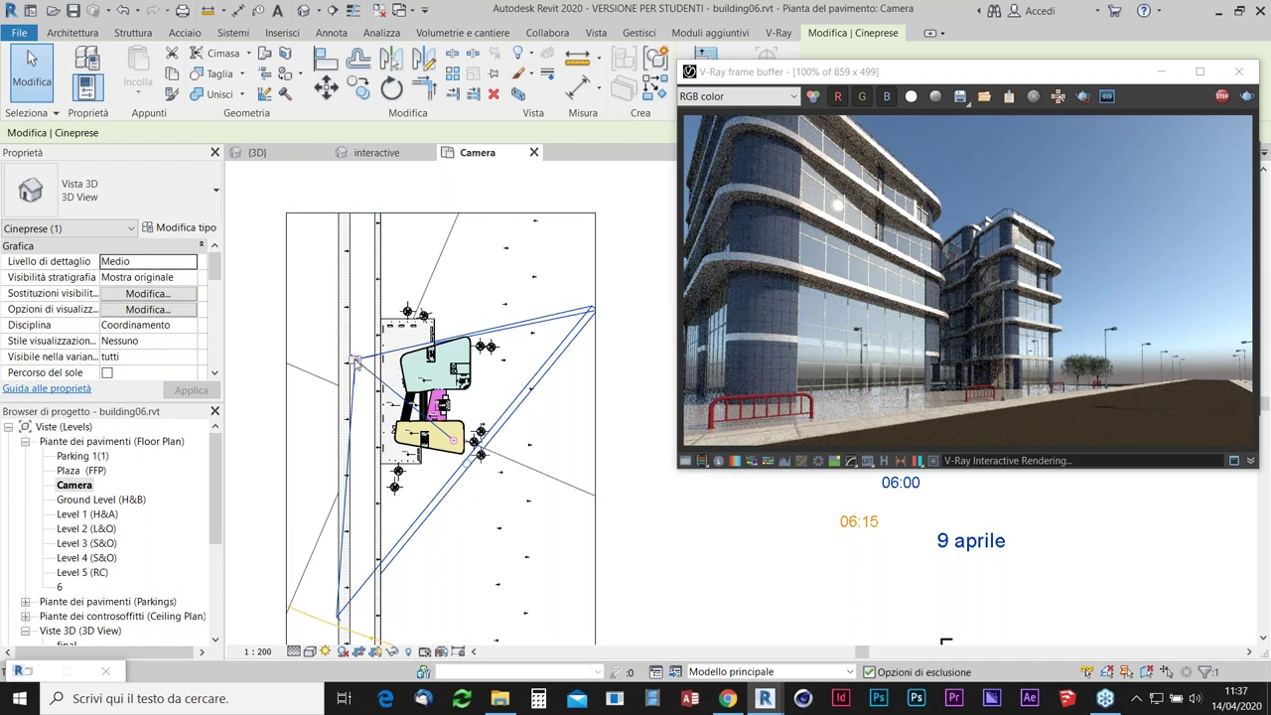
left_click_drag(355, 361, 346, 473)
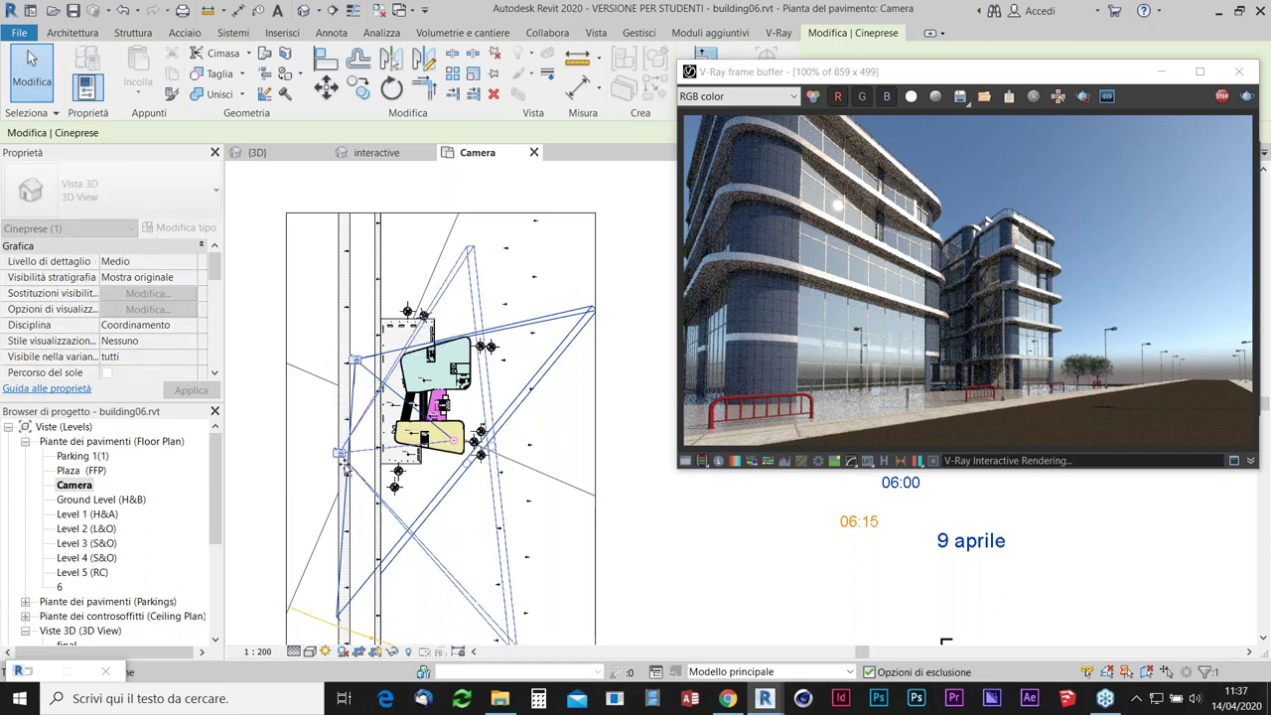
left_click_drag(349, 477, 388, 399)
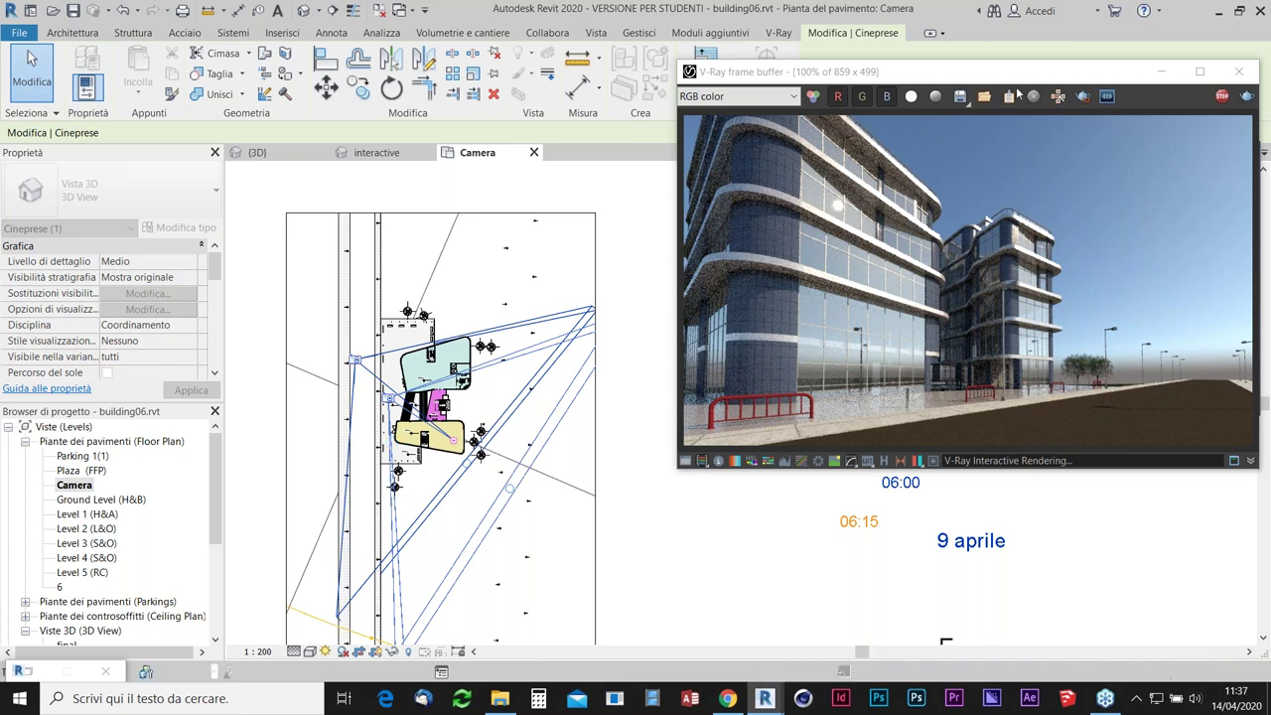
left_click_drag(978, 78, 974, 77)
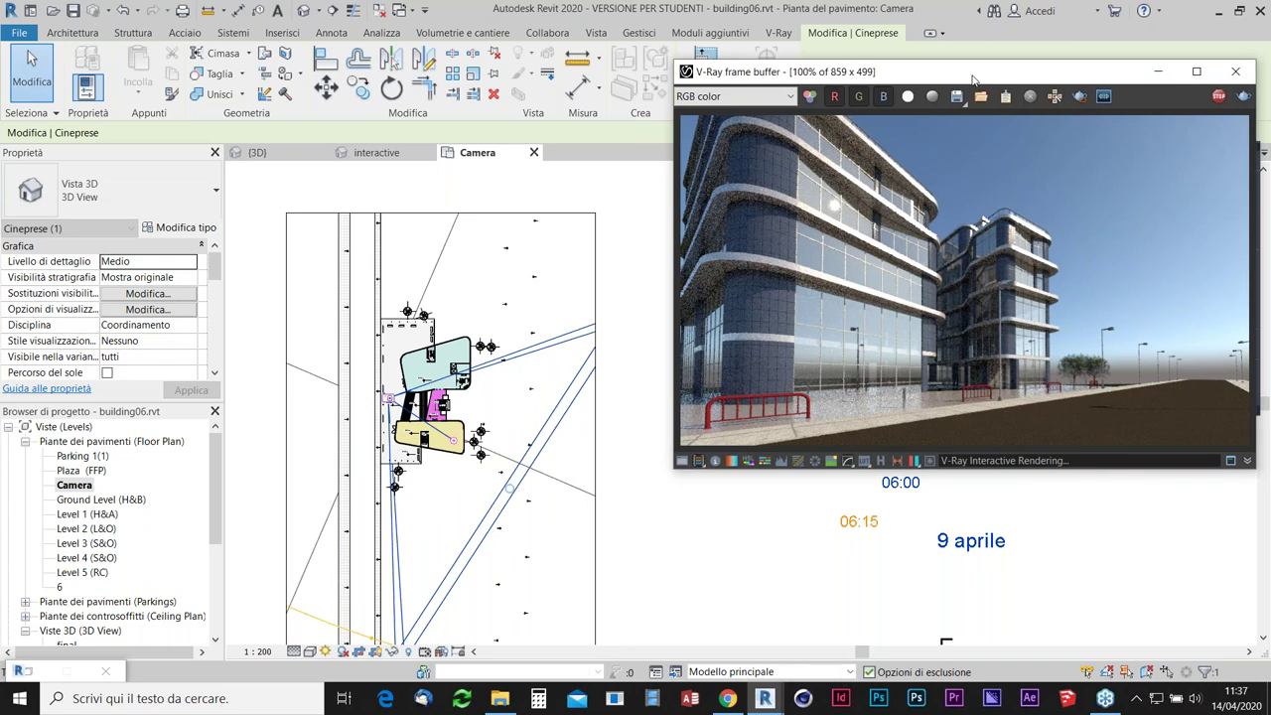
left_click_drag(974, 77, 564, 81)
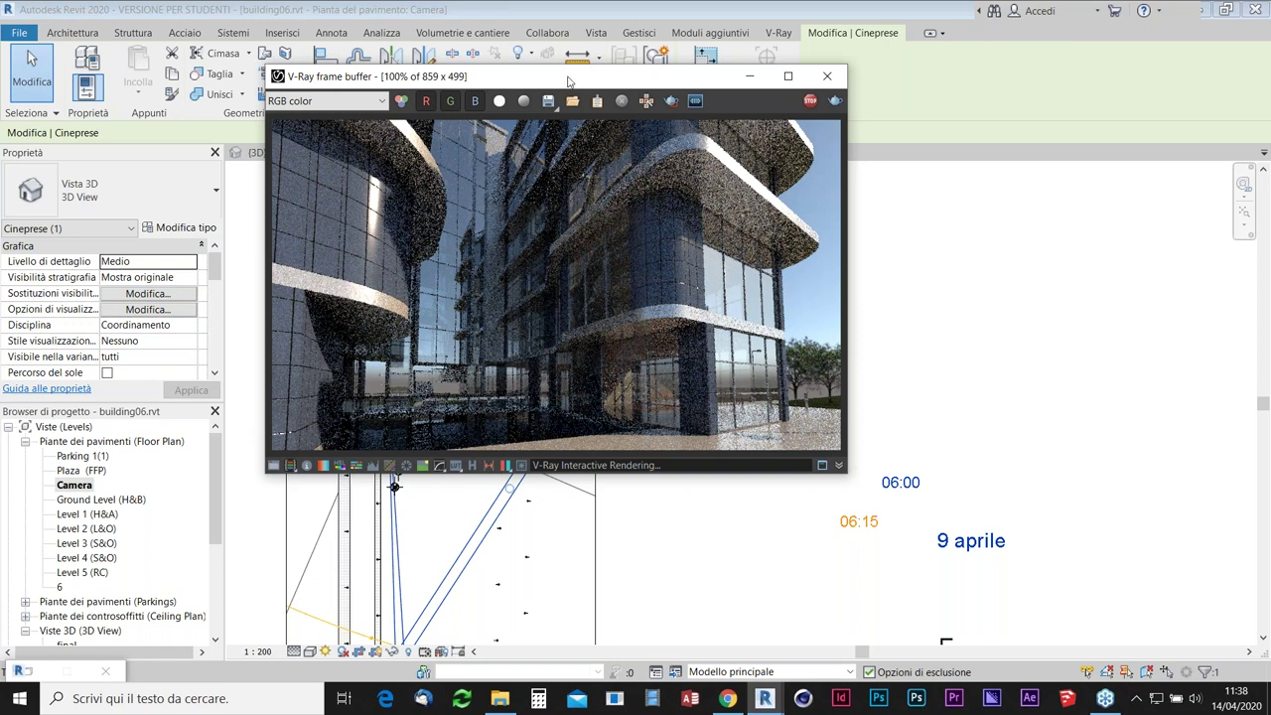
Return to the interactive 3D camera view and bring up the full navigation wheel.
mouse_move(568, 85)
left_mouse_down()
mouse_move(820, 147)
mouse_move(432, 73)
mouse_move(896, 137)
left_mouse_up()
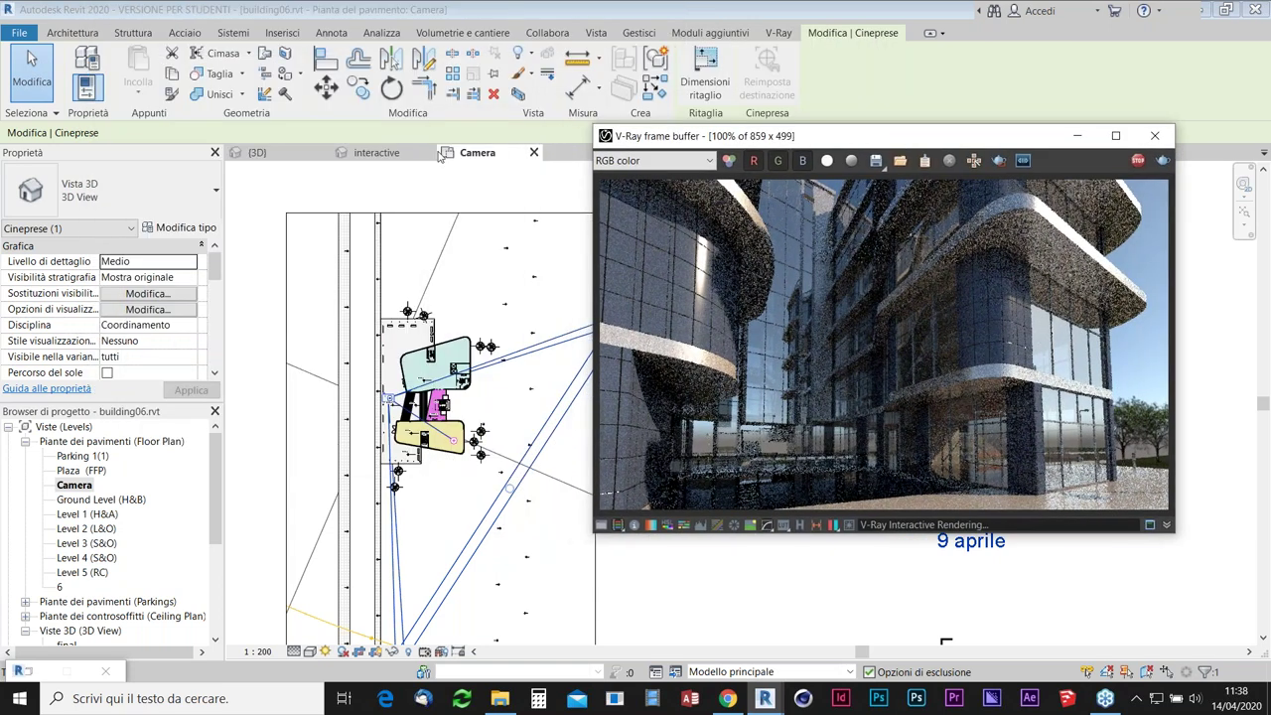
mouse_move(376, 152)
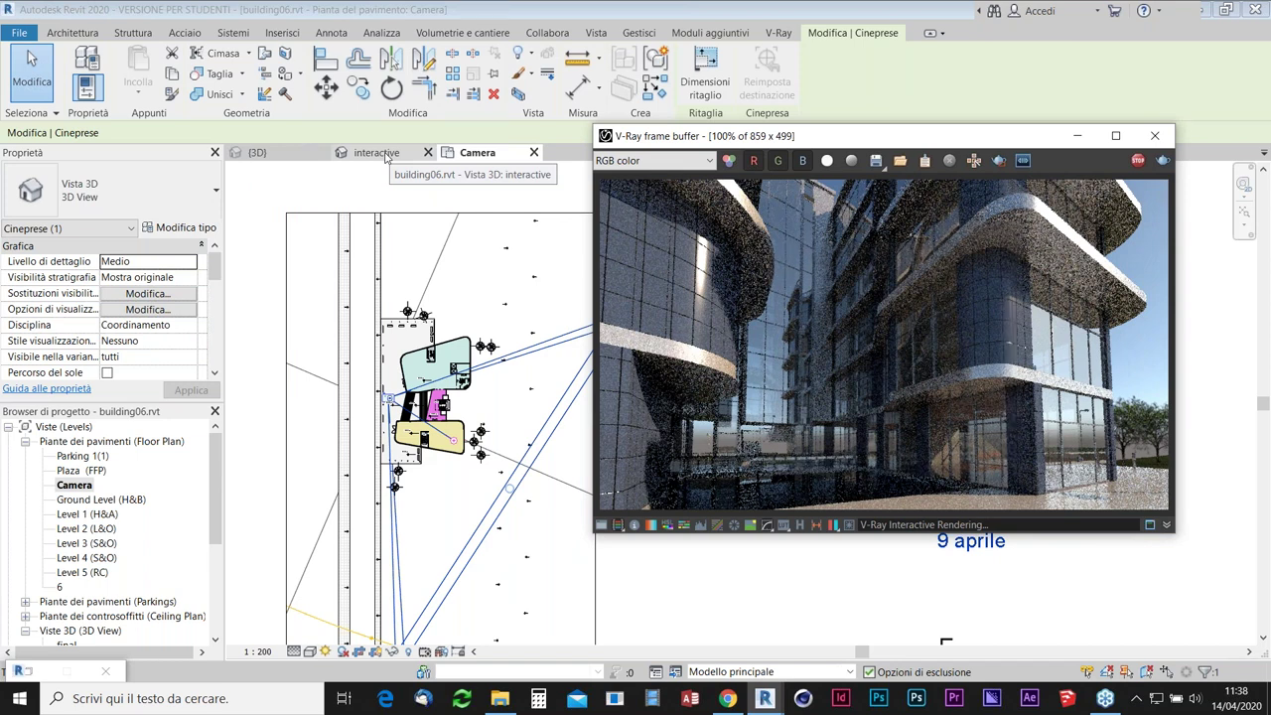
left_click(386, 157)
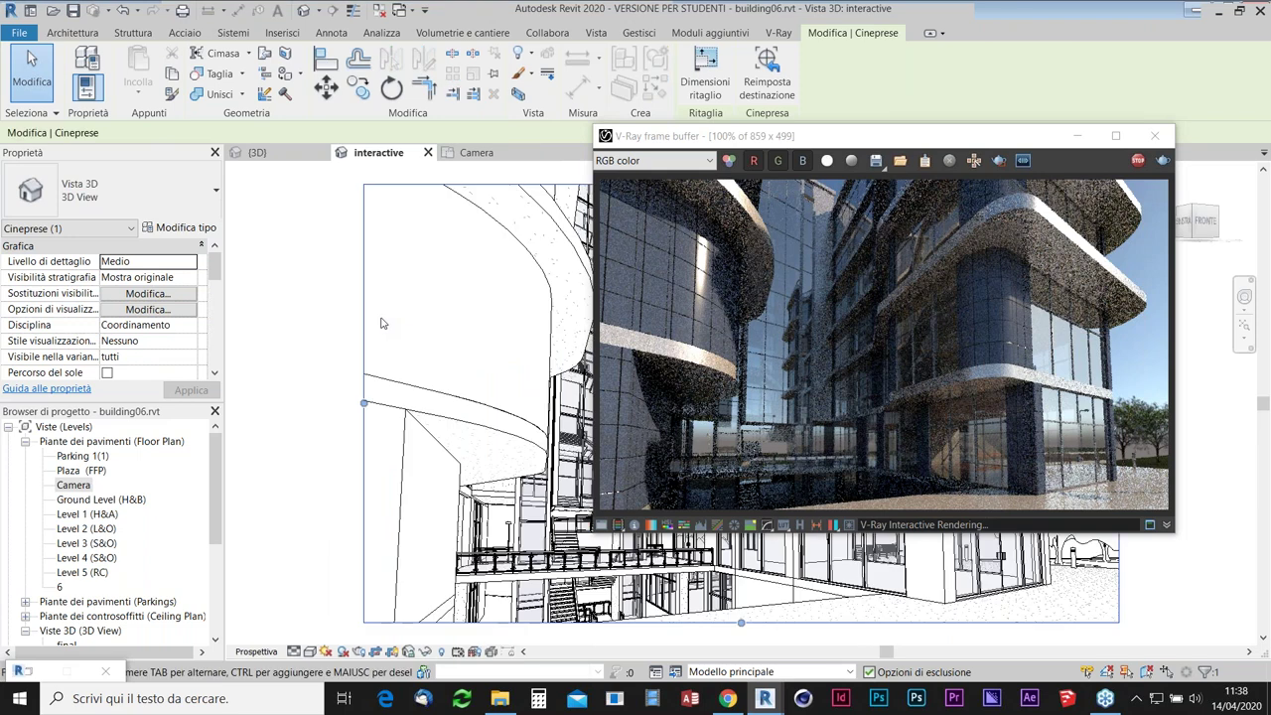
left_click_drag(899, 143, 425, 75)
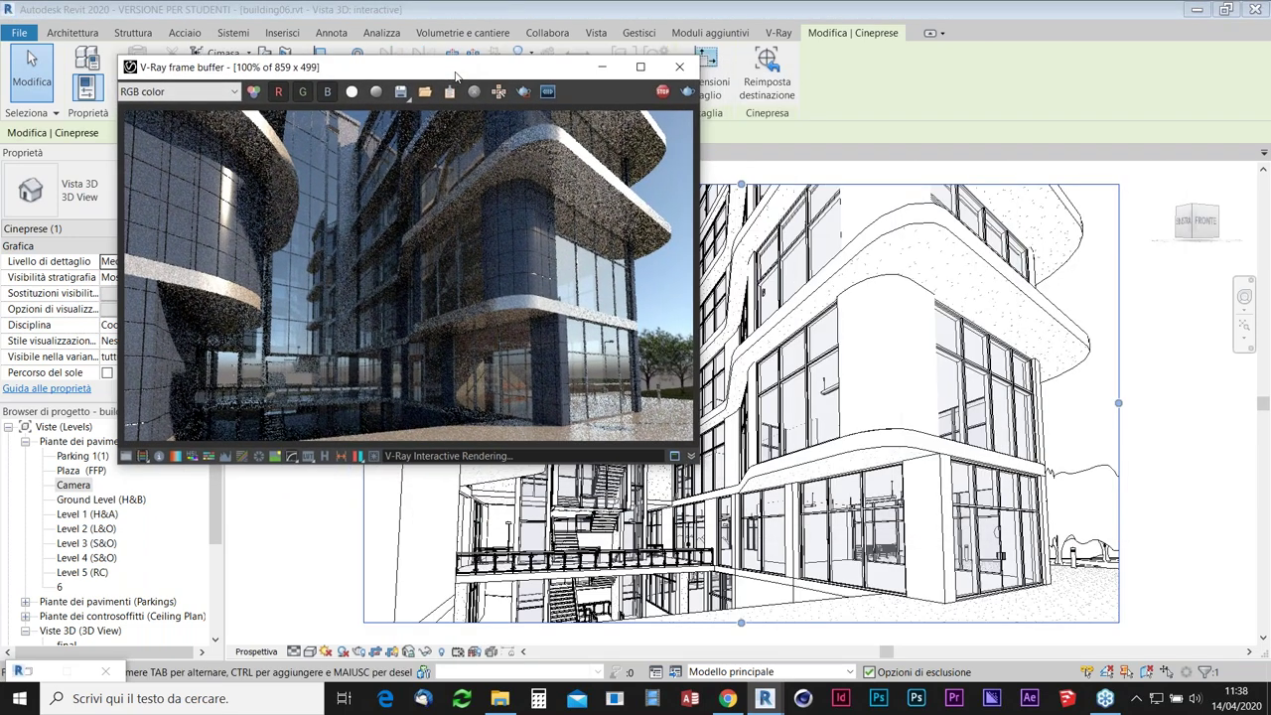
left_click(1240, 218)
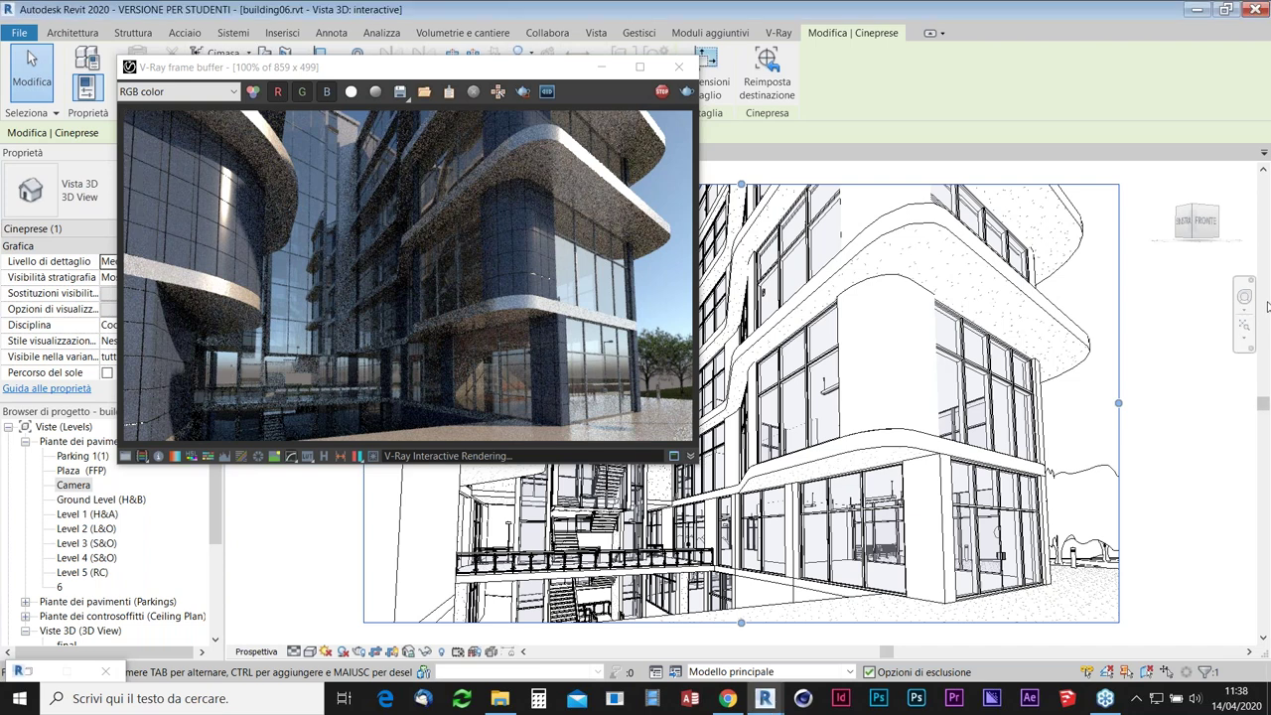
left_click(1246, 297)
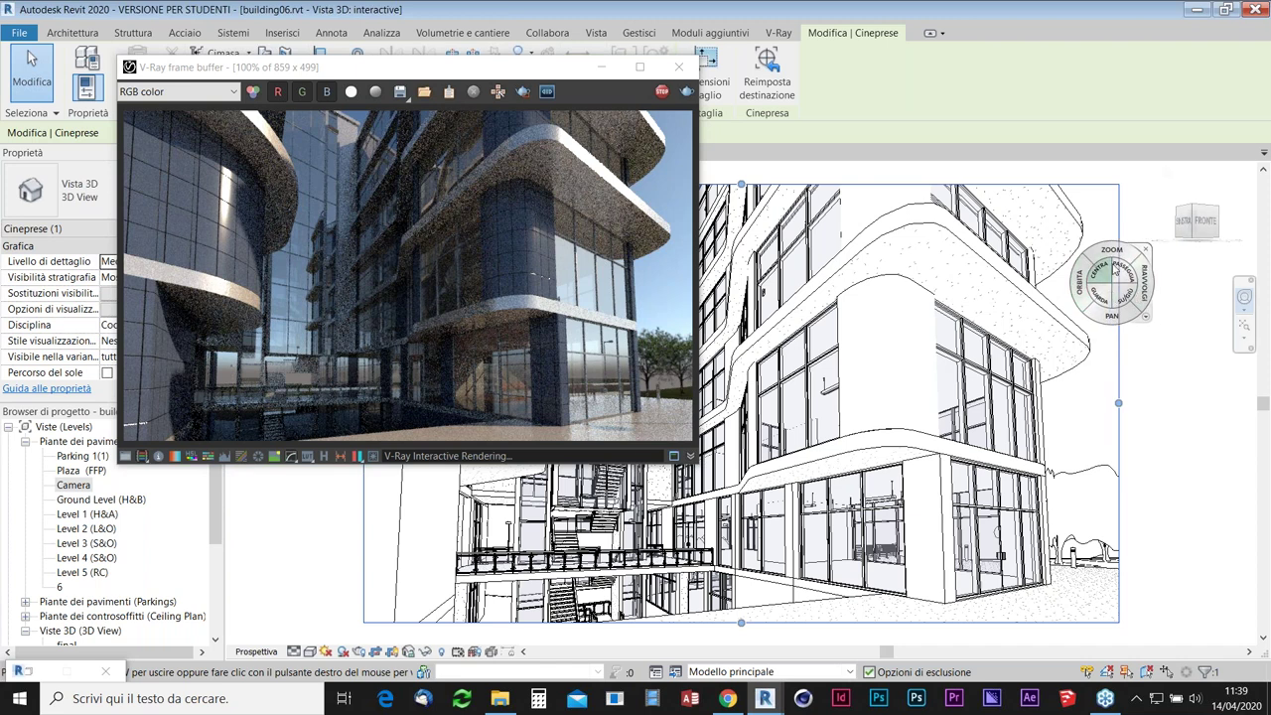
Widen the camera's focal length with the wheel's focal length option to show more building.
right_click(1071, 286)
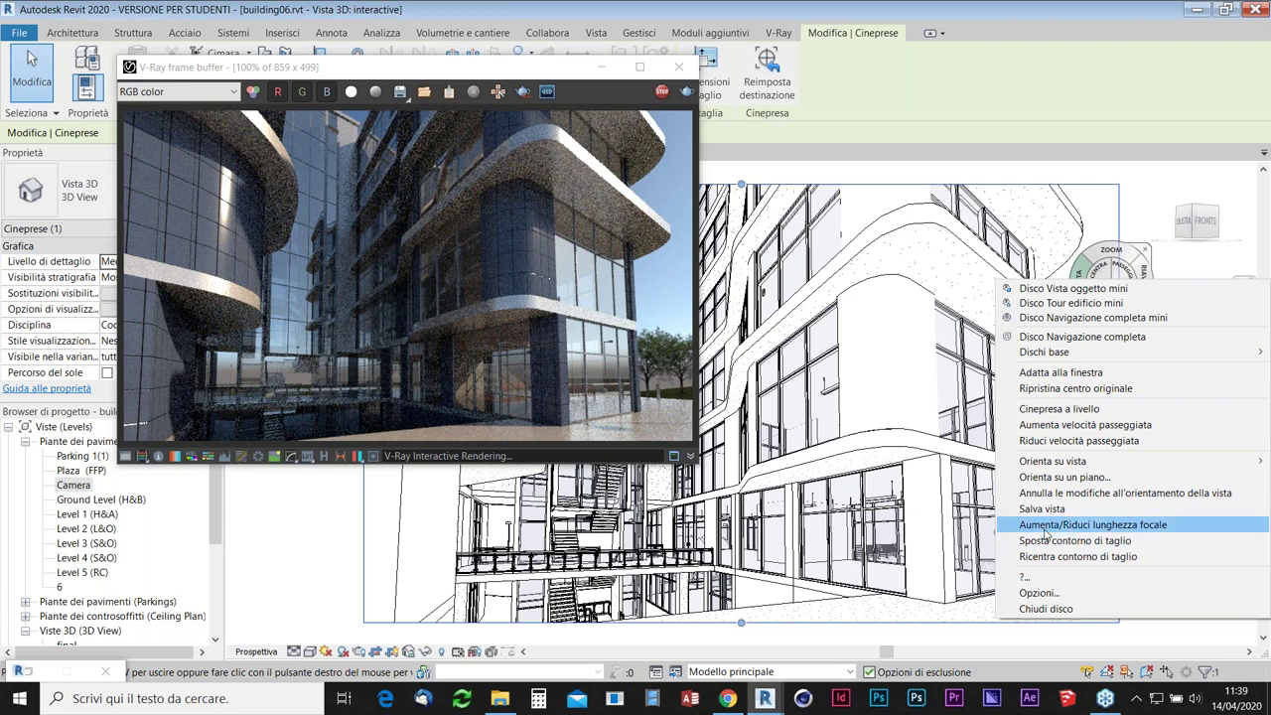
left_click(1045, 526)
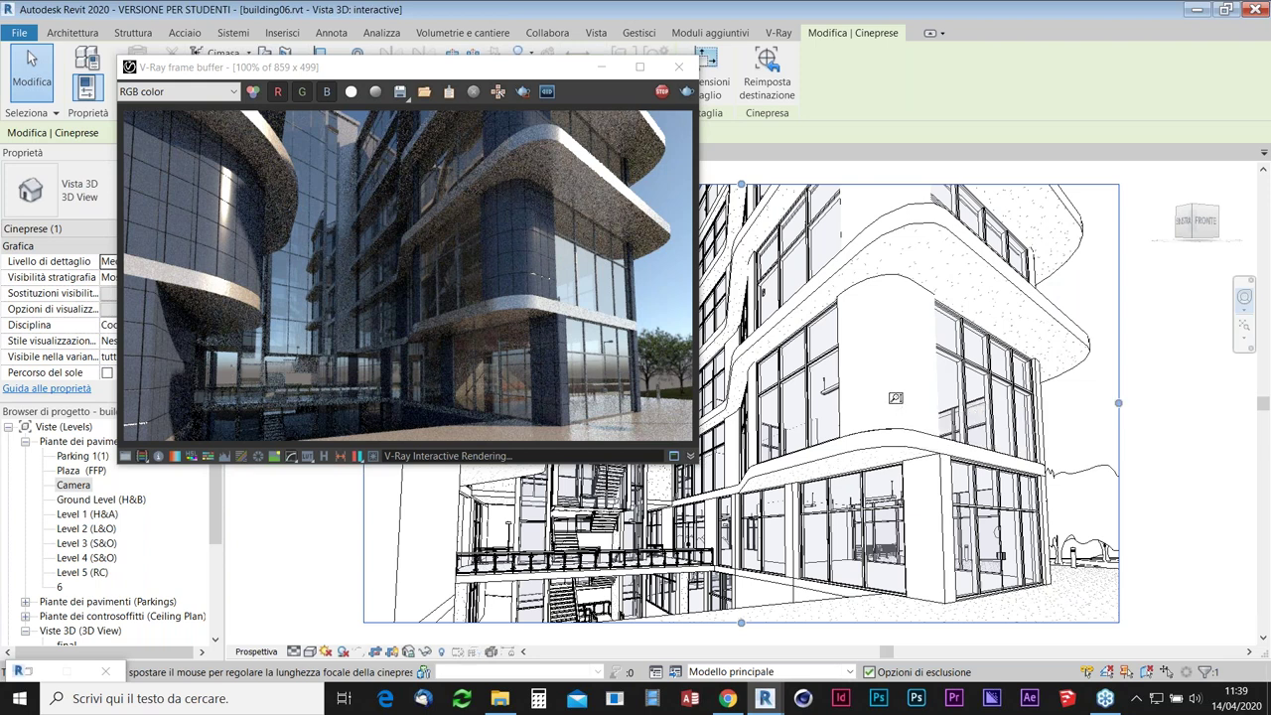
left_click_drag(896, 398, 874, 317)
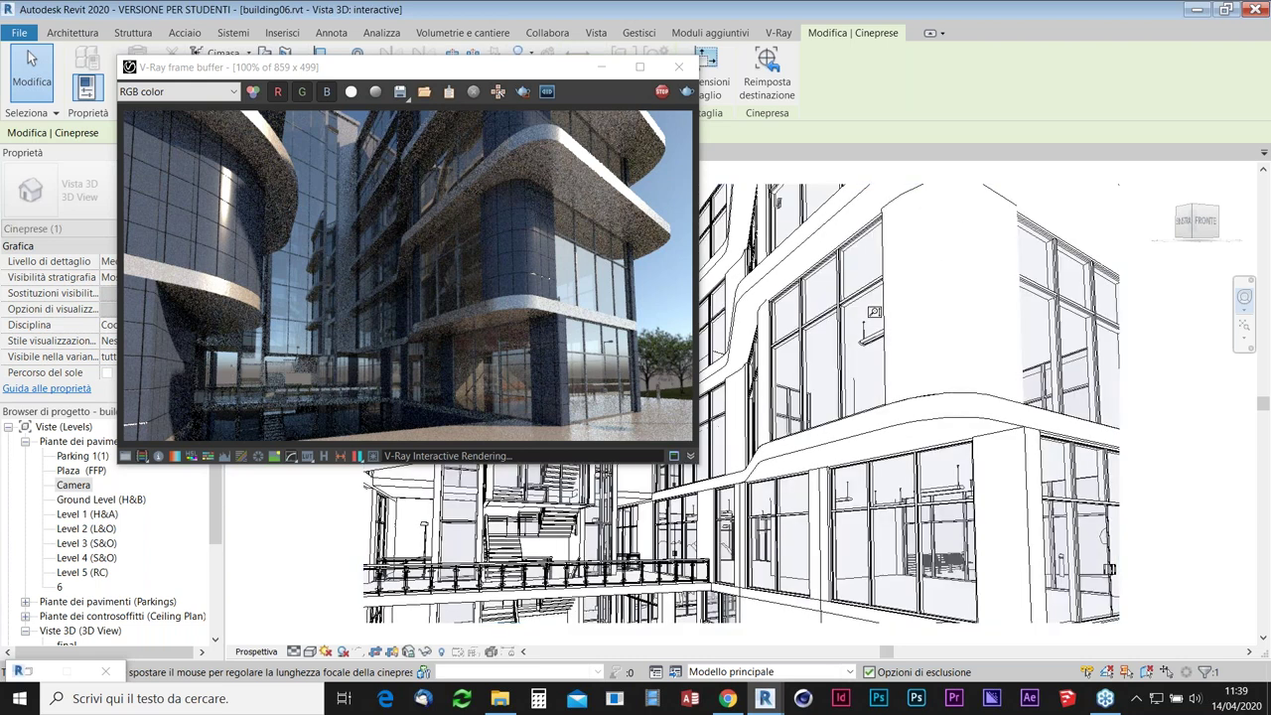
left_click_drag(874, 317, 874, 304)
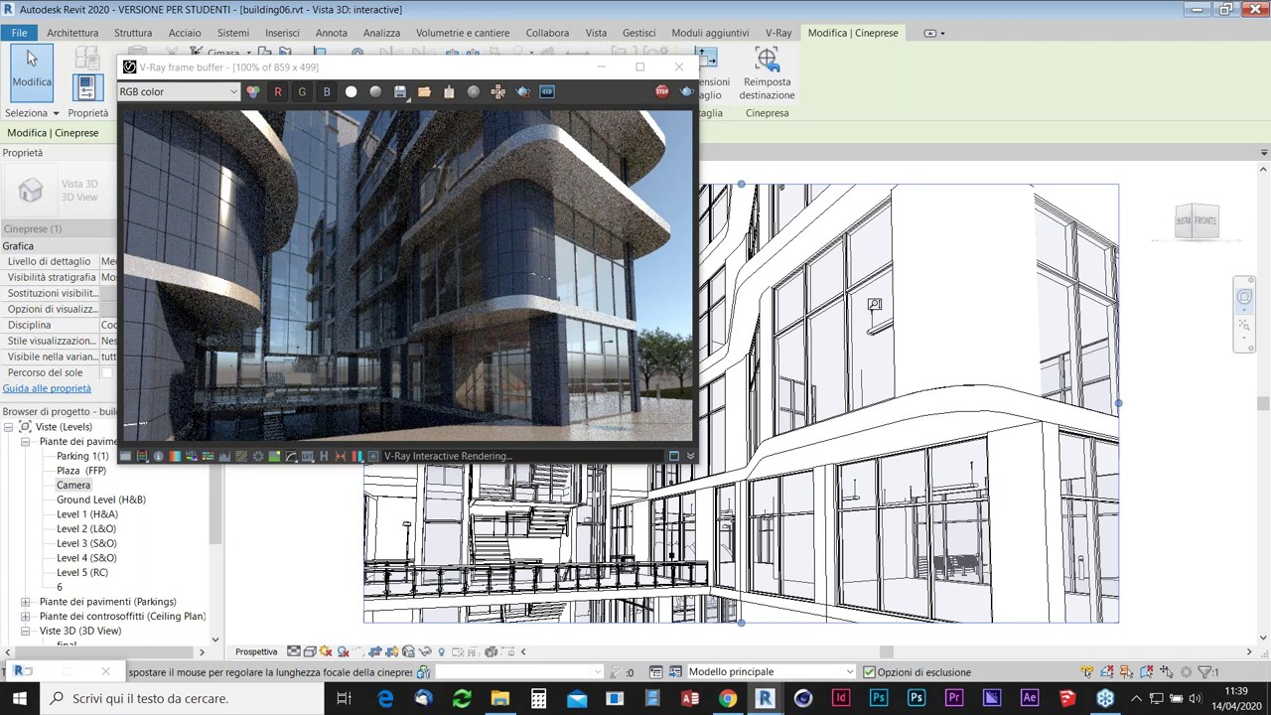
left_click_drag(874, 304, 874, 317)
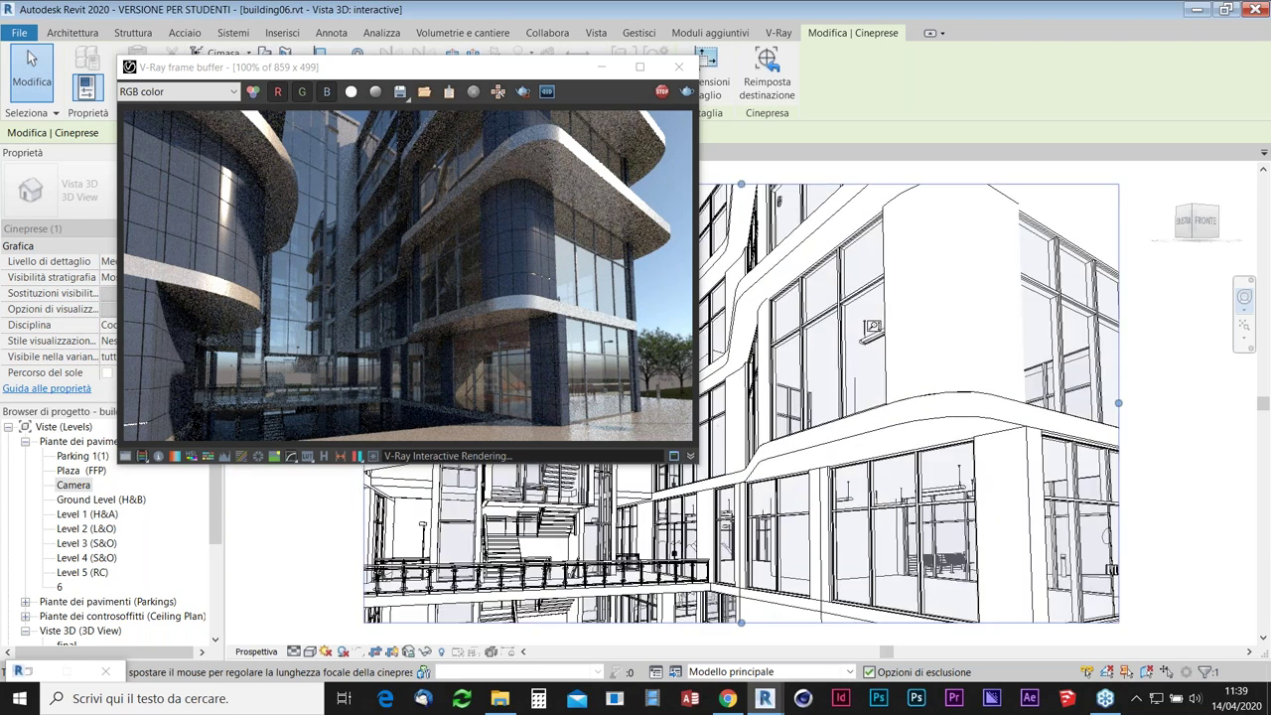
left_click_drag(874, 317, 911, 441)
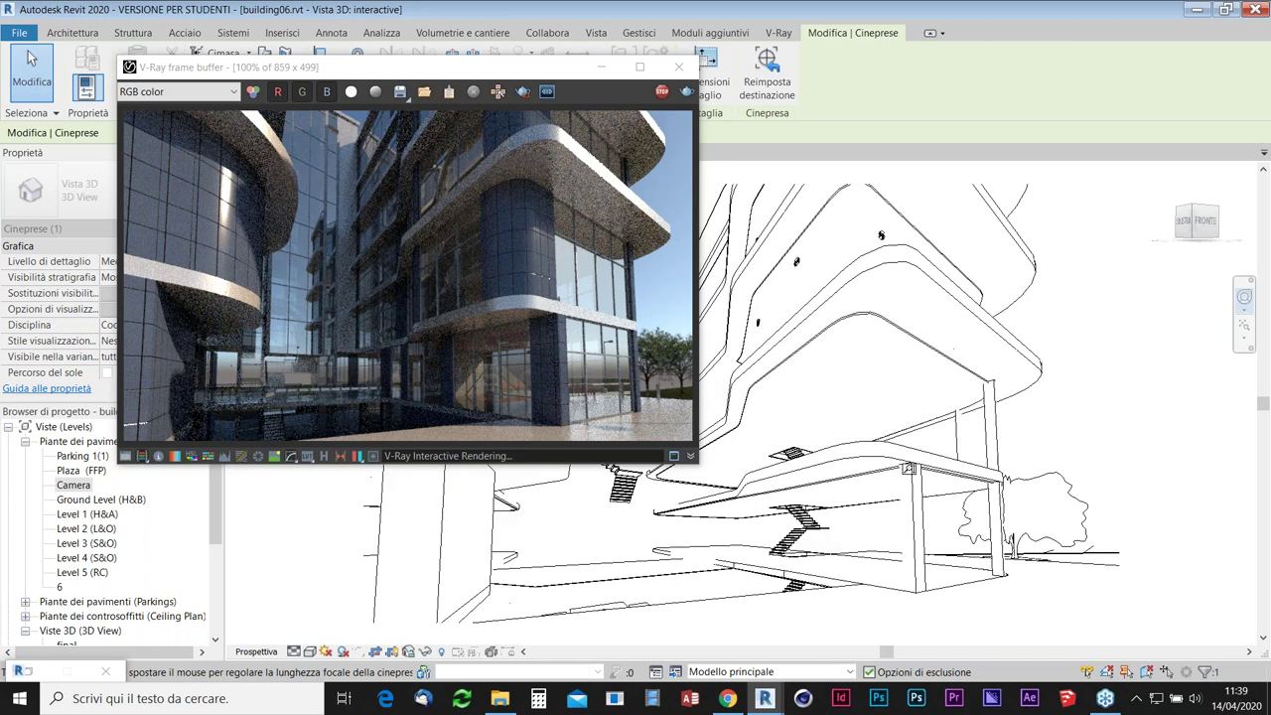
left_click_drag(911, 441, 910, 537)
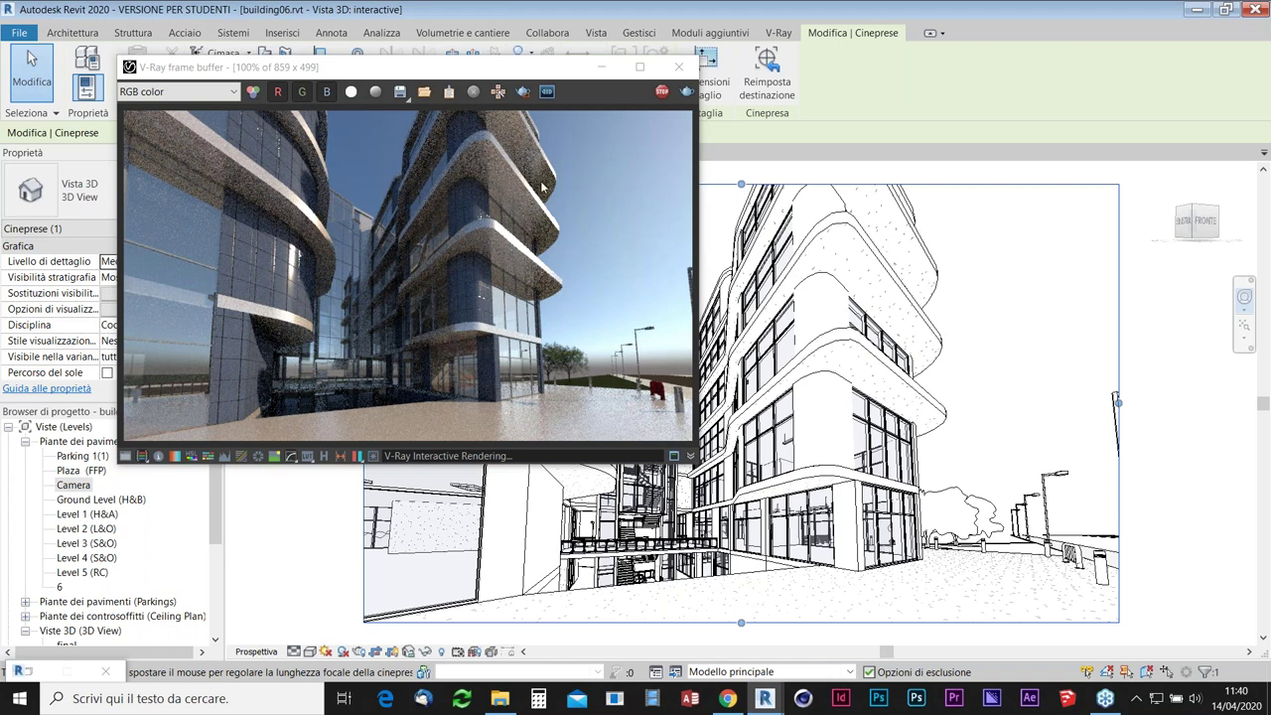
Move the render window to the upper right and close the navigation wheel.
left_click_drag(473, 76, 972, 88)
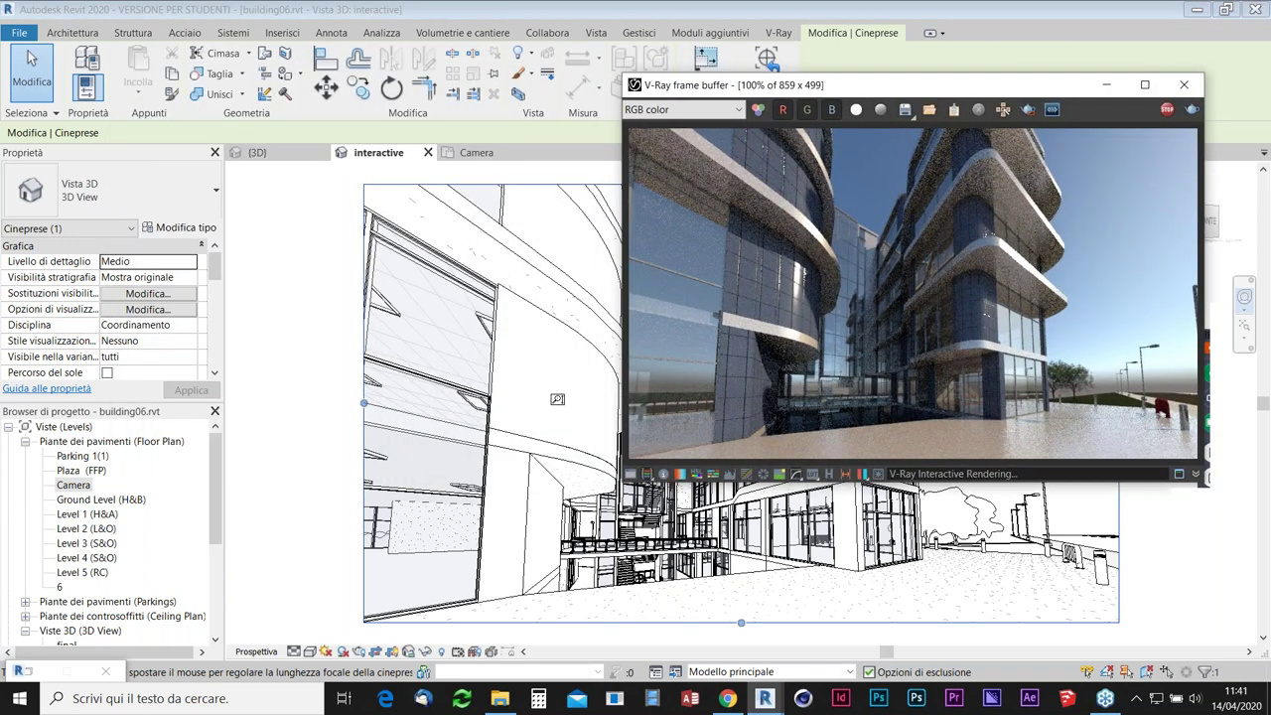
left_click(300, 417)
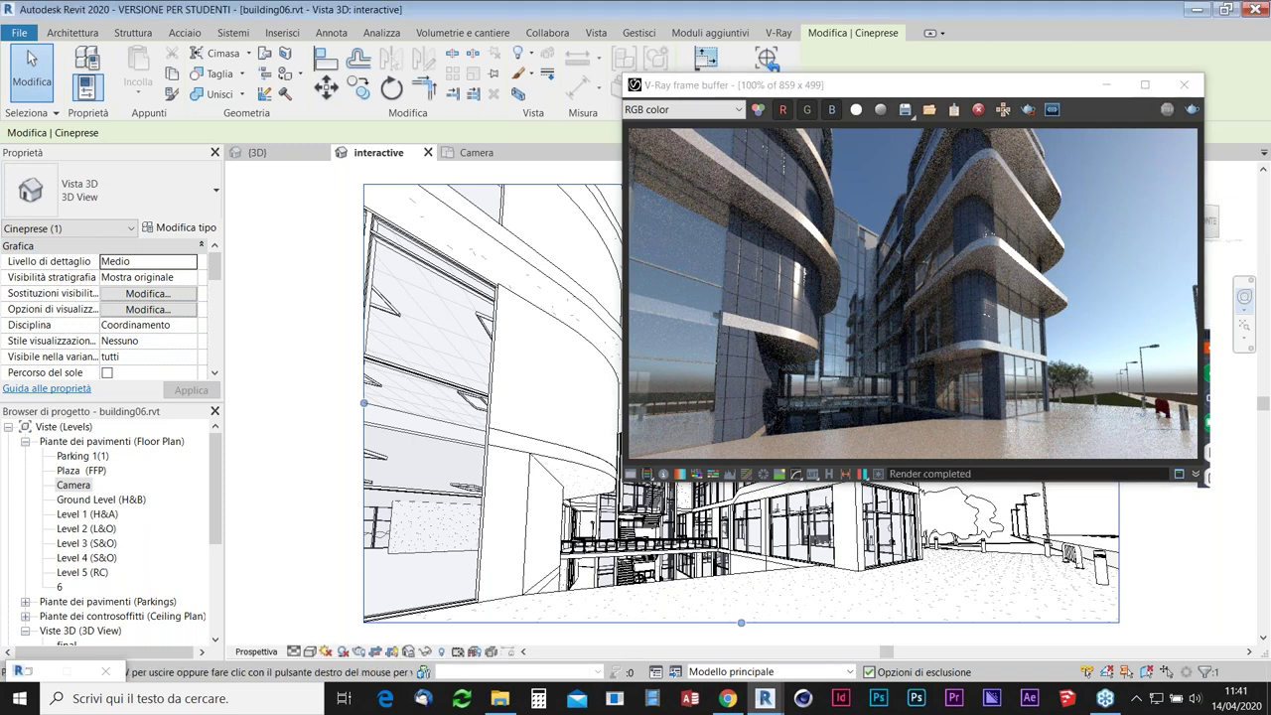
key("shift+w")
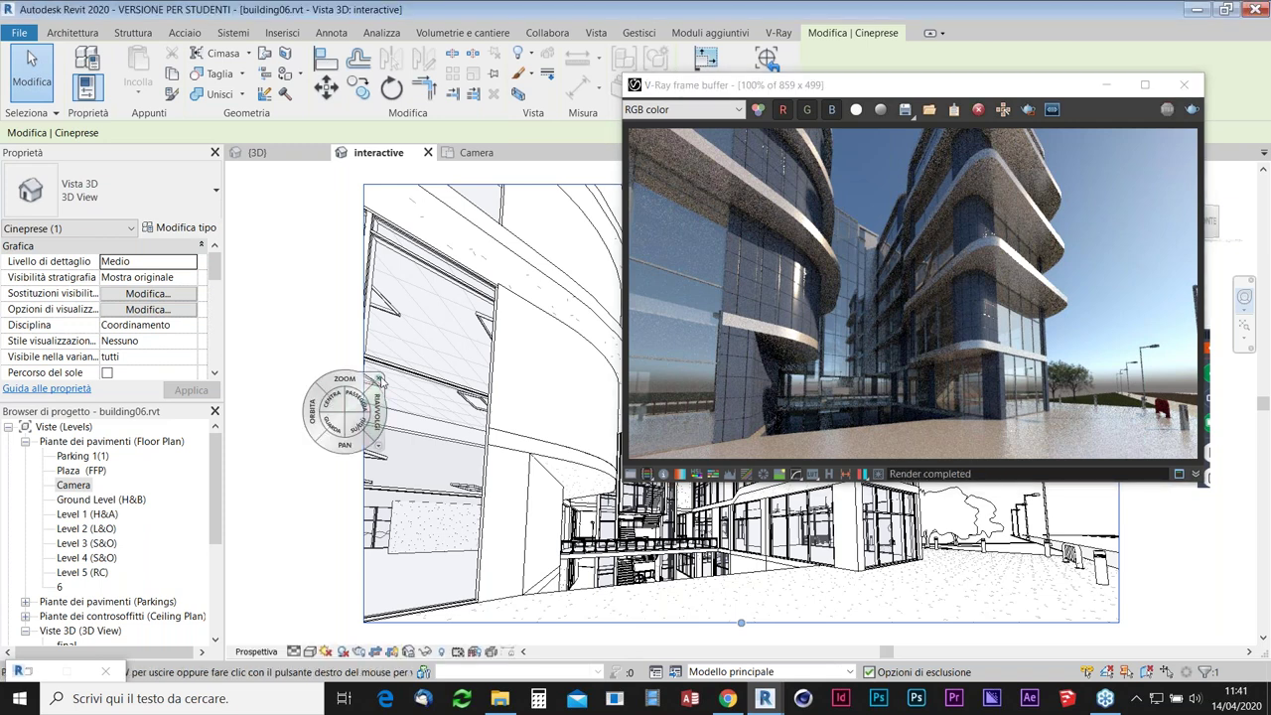
left_click(379, 380)
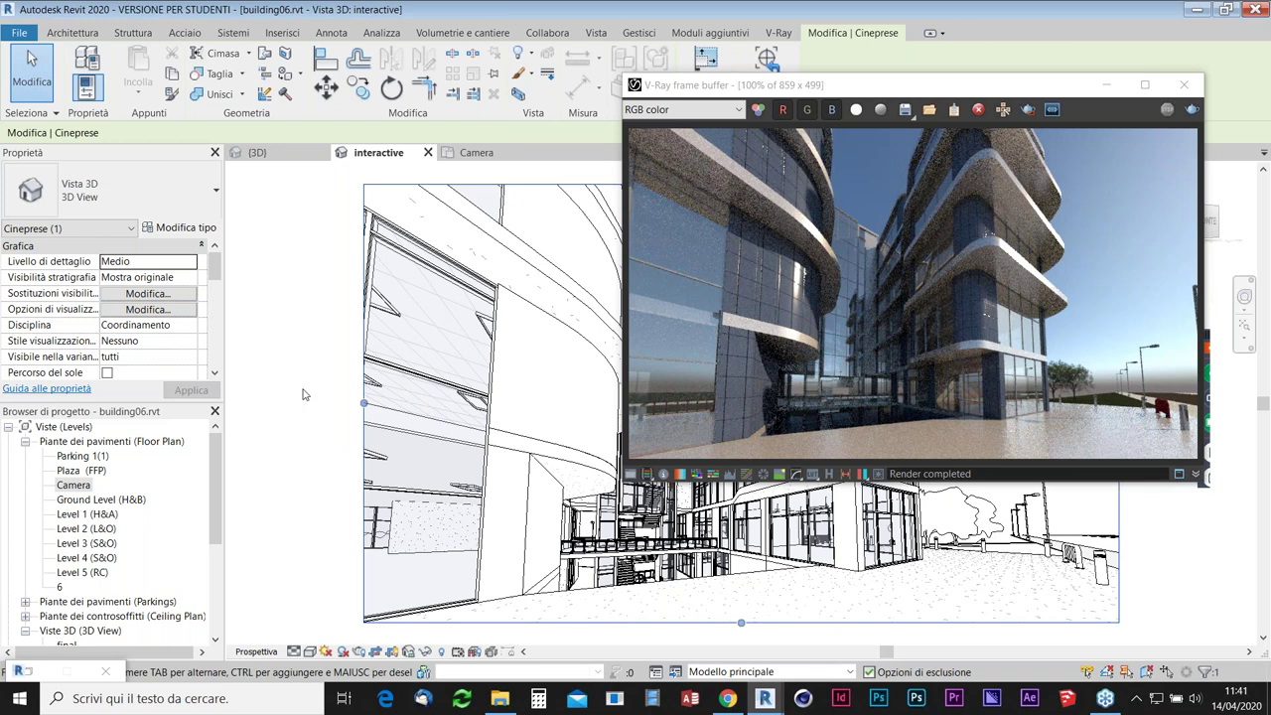
left_click(773, 34)
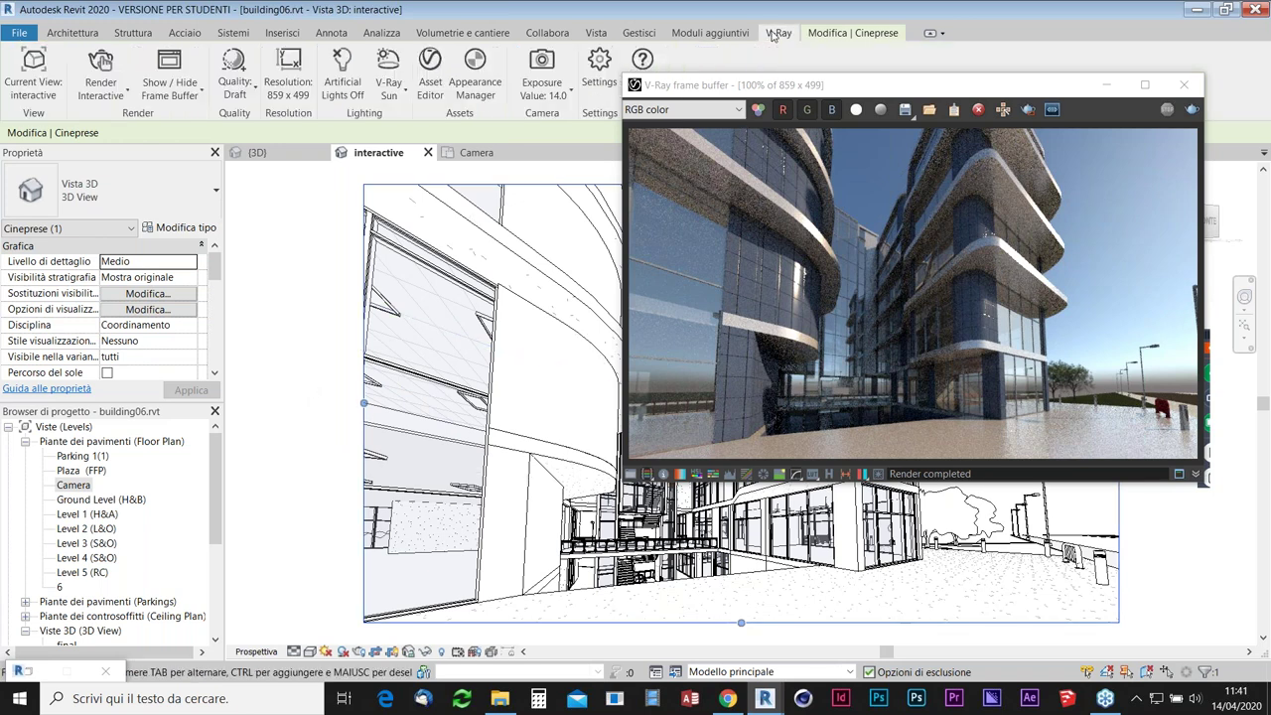
left_click_drag(796, 88, 777, 110)
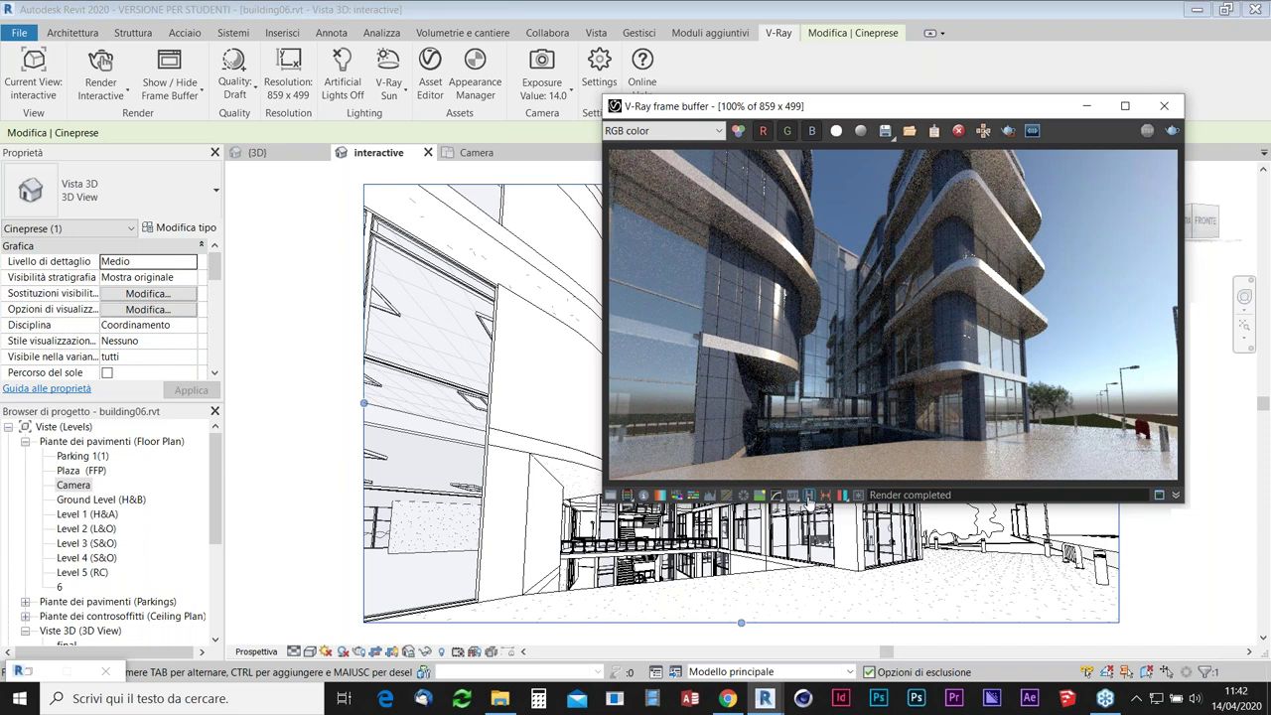
Show the render history panel beside the render and confirm its History Settings.
left_click(809, 496)
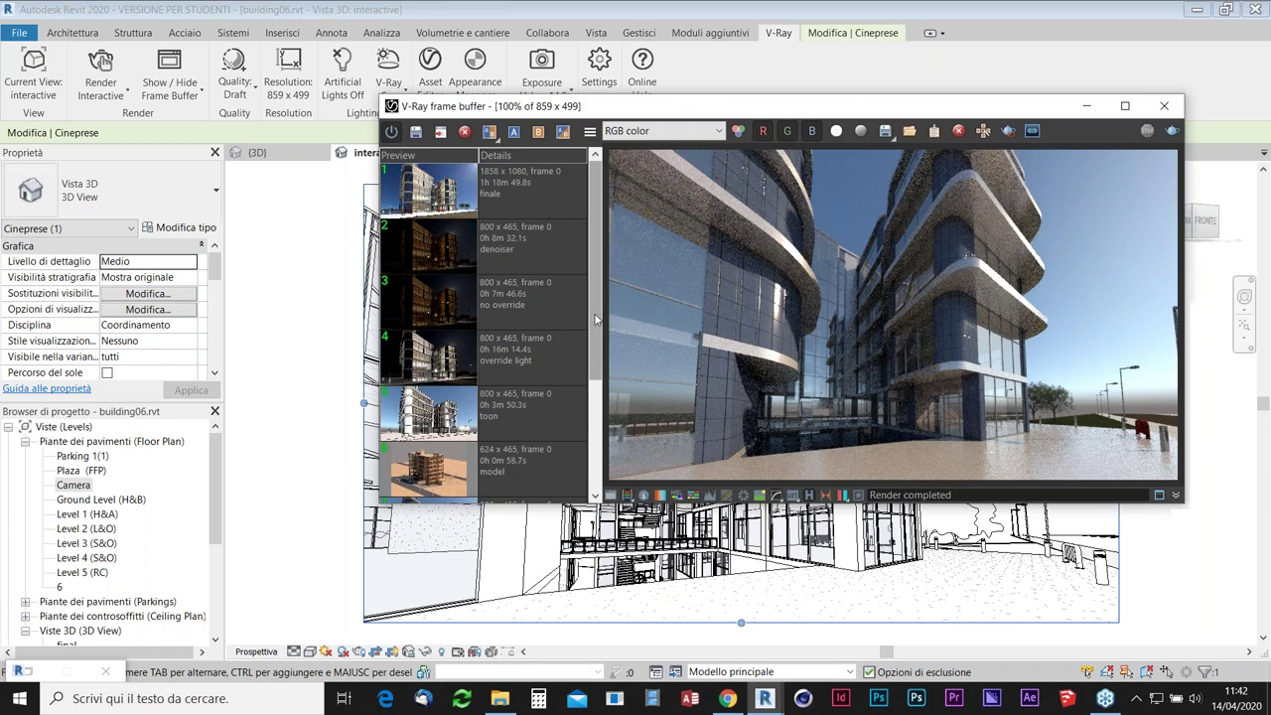
left_click_drag(594, 333, 568, 438)
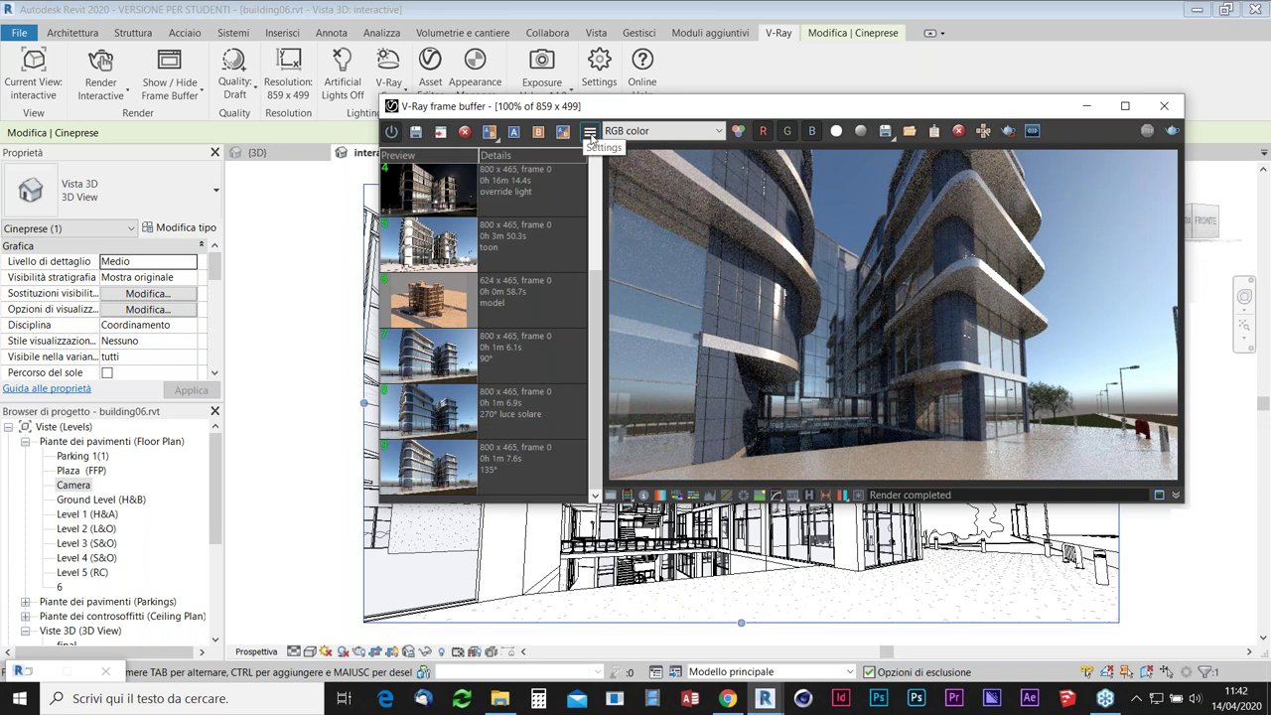
left_click(591, 135)
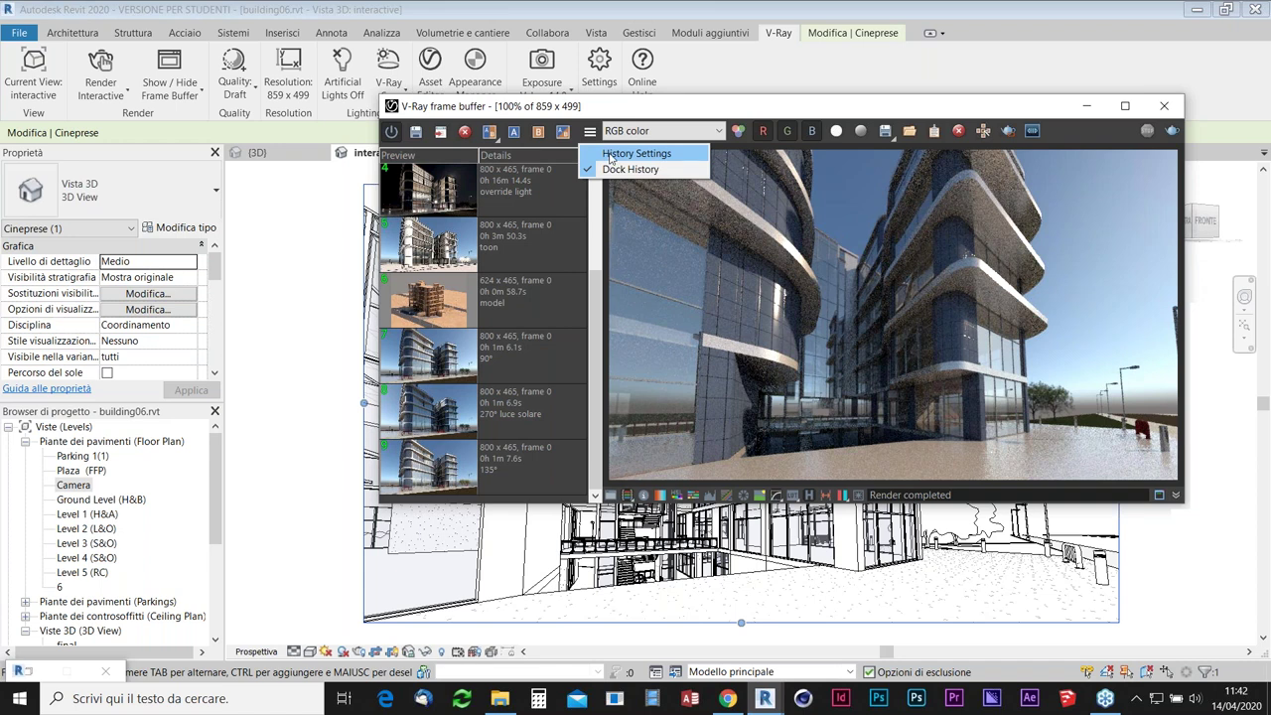
left_click(610, 156)
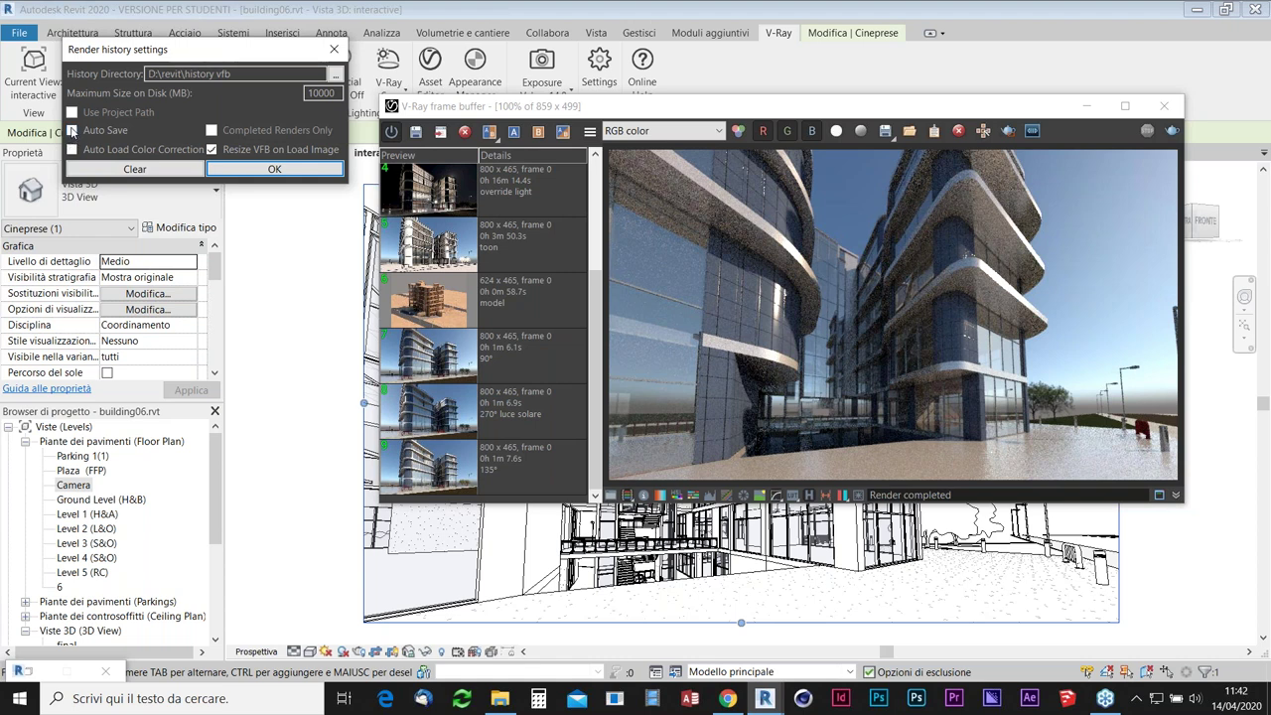
left_click(230, 171)
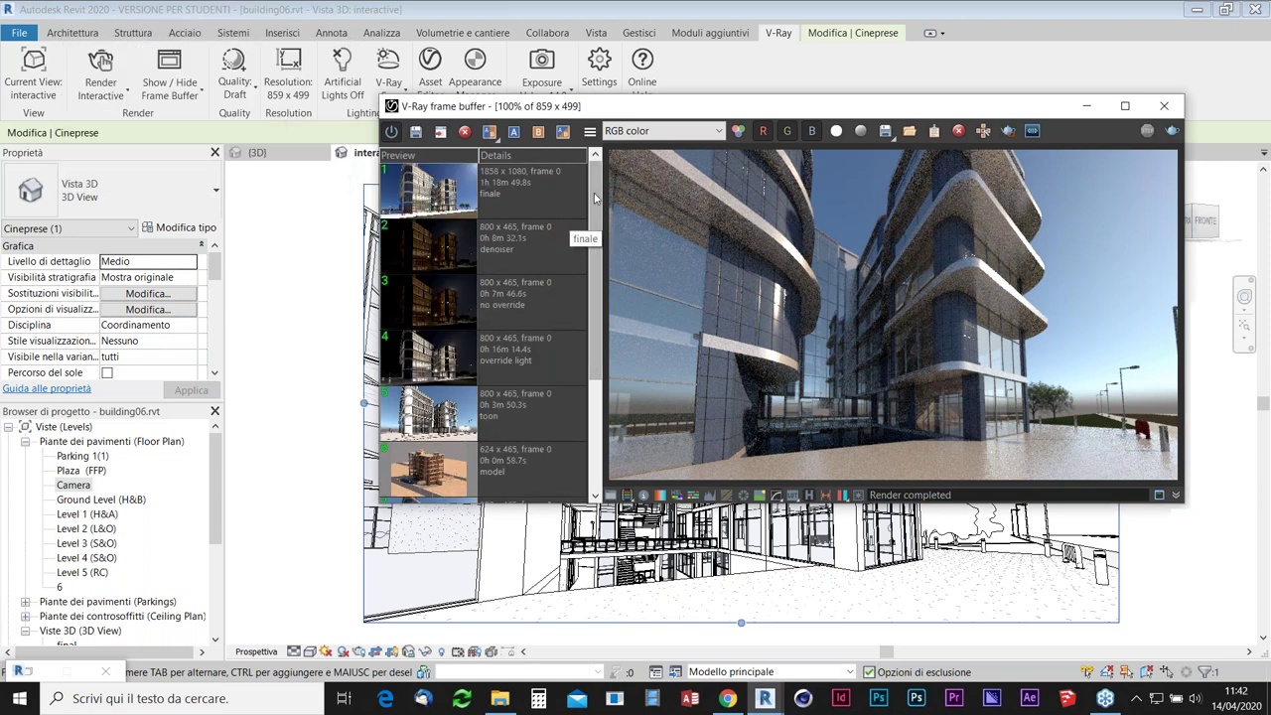
mouse_move(594, 203)
left_mouse_down()
mouse_move(608, 316)
mouse_move(872, 302)
left_mouse_up()
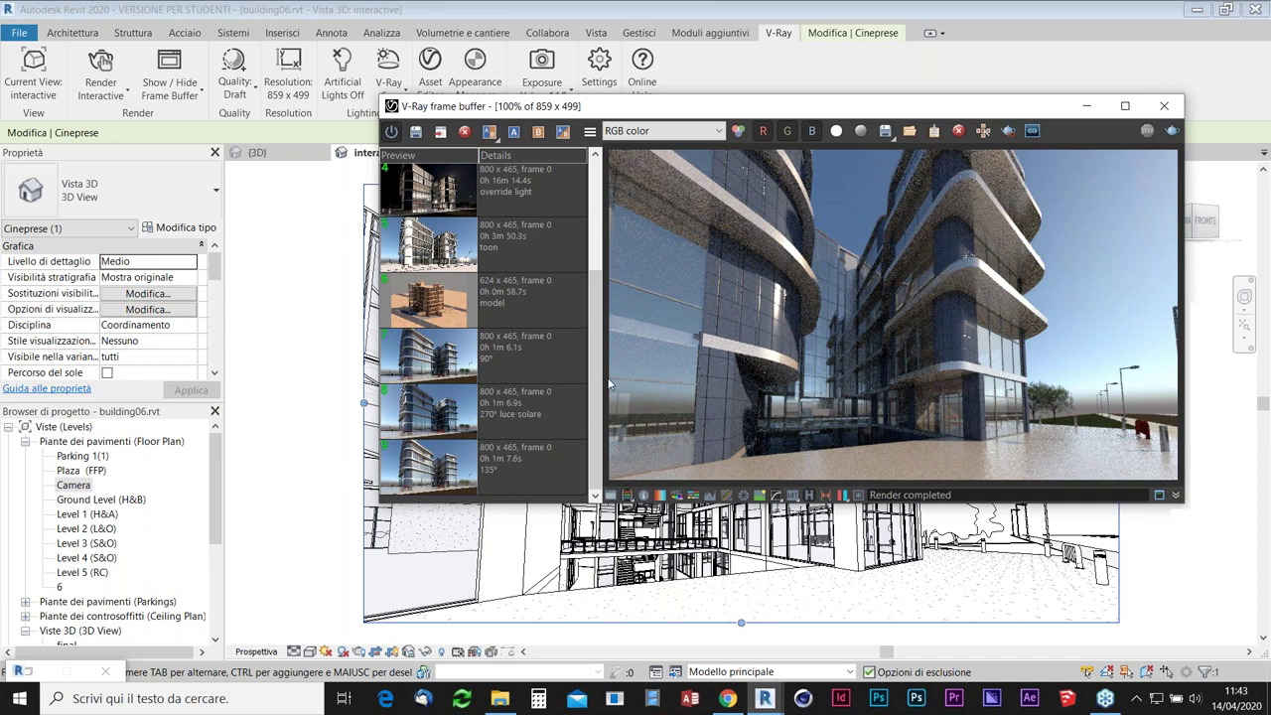
Load the 135° history render, view the 270° luce solare and 90° renders, then return to 135°.
left_click(502, 463)
double_click(503, 467)
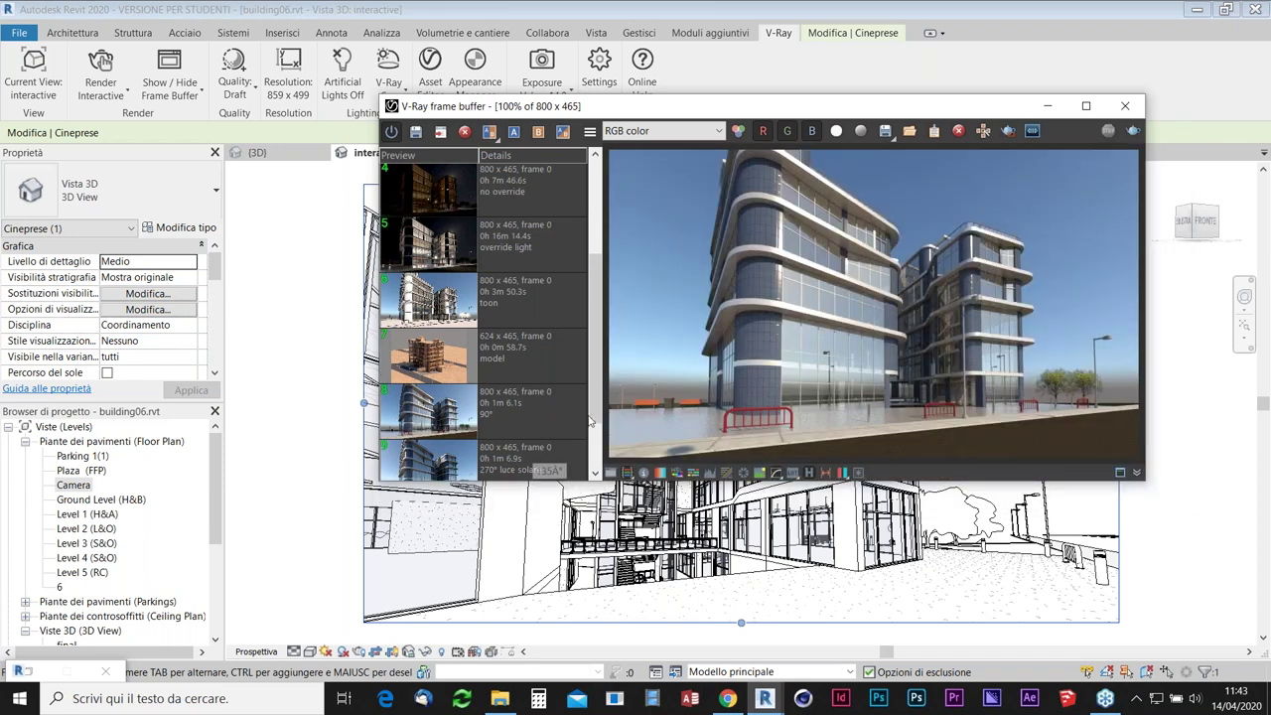
scroll(599, 383, "down", 2)
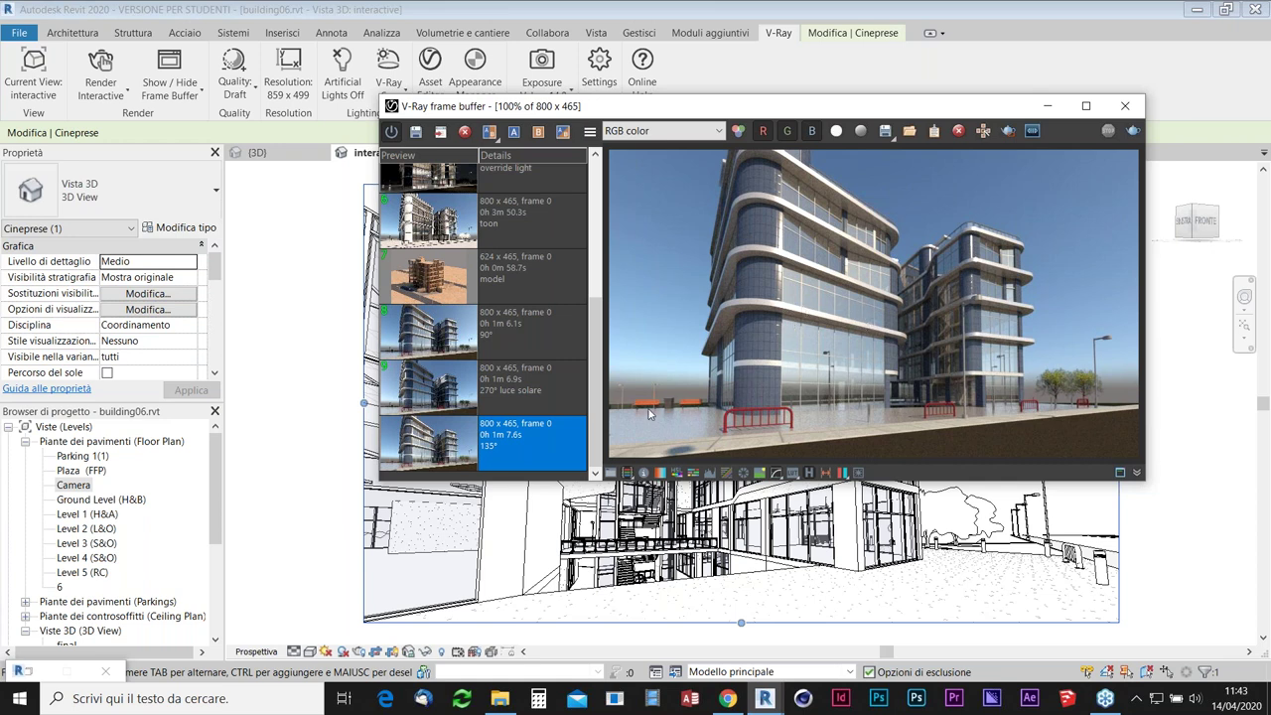
left_click(508, 392)
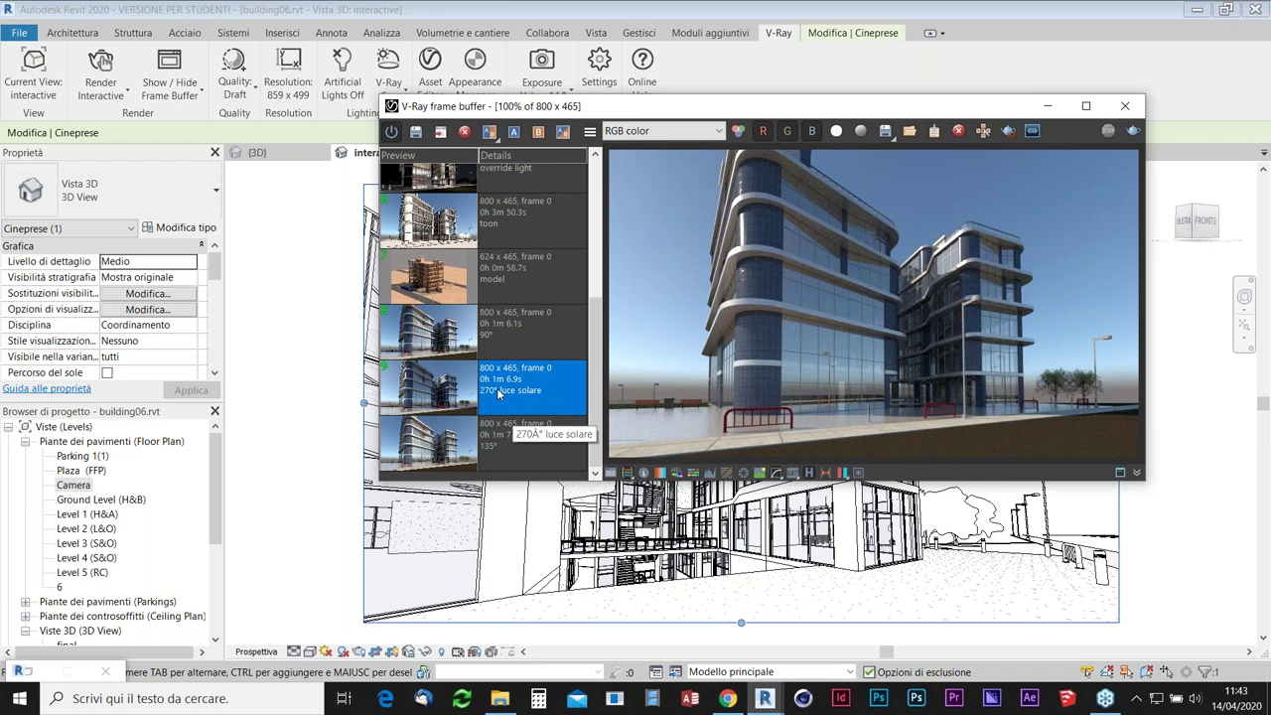
left_click(511, 329)
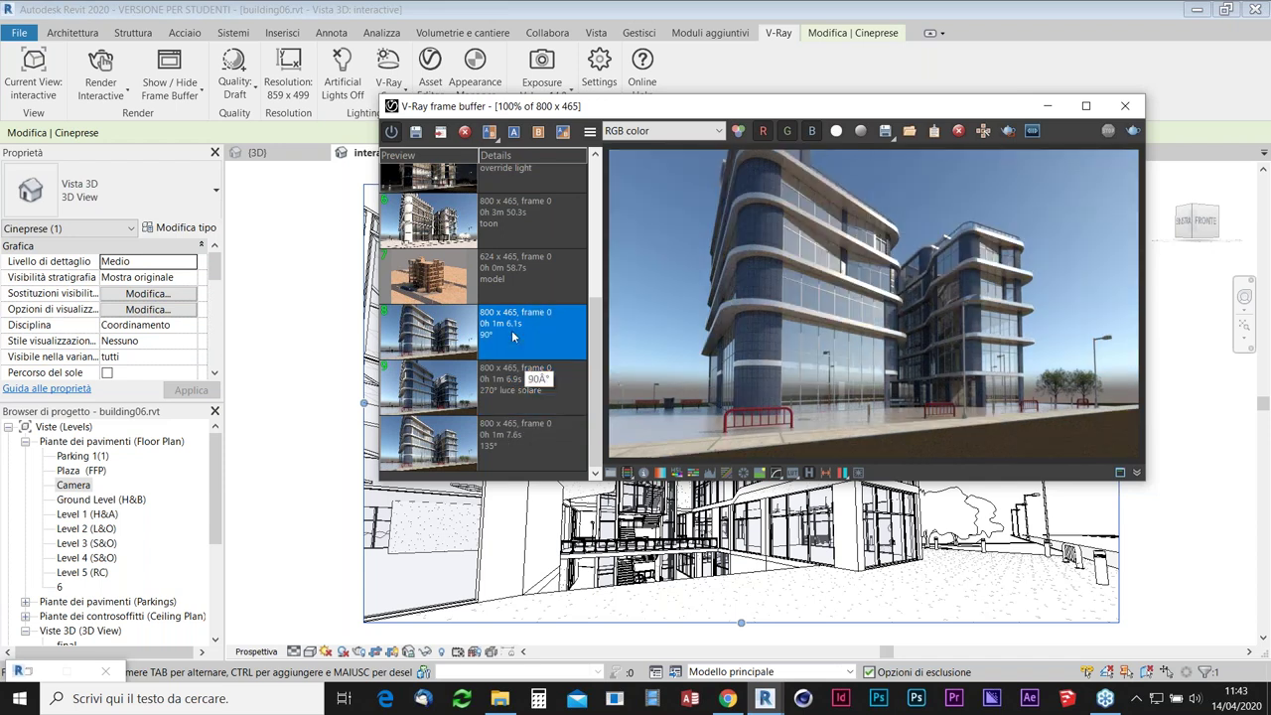
left_click(537, 442)
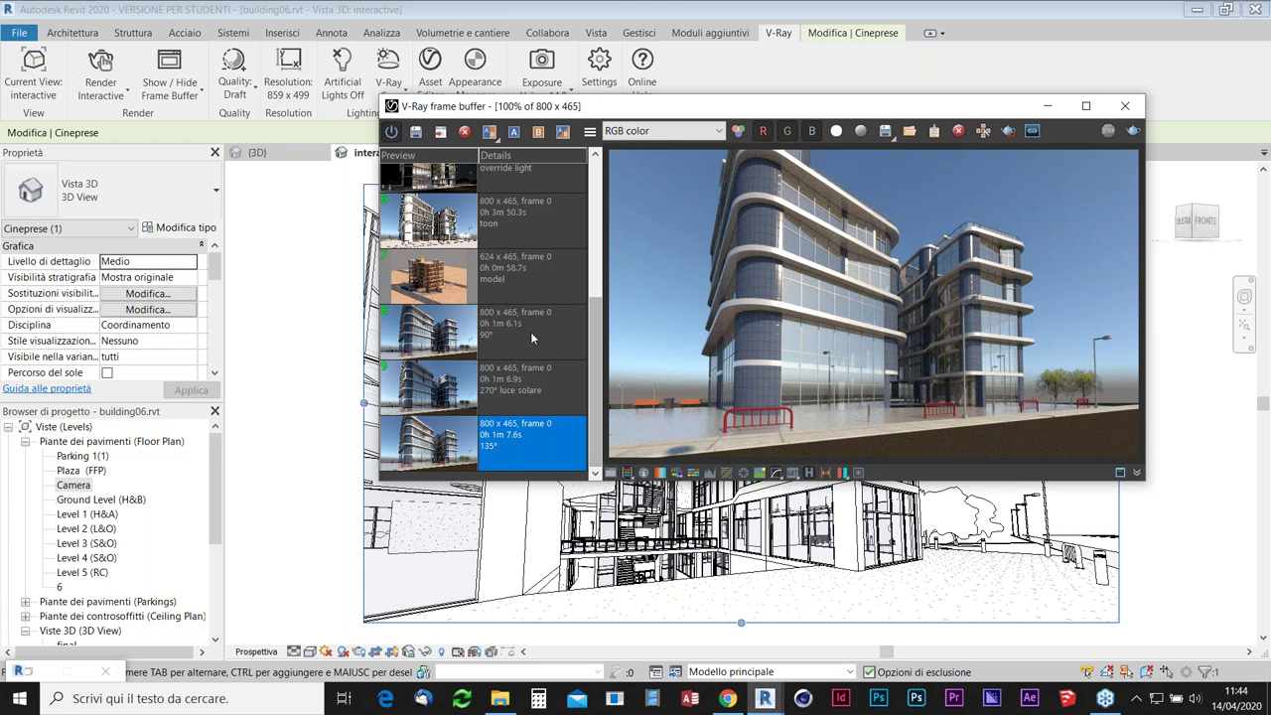
Save the note attached to the 135° history render.
right_click(515, 444)
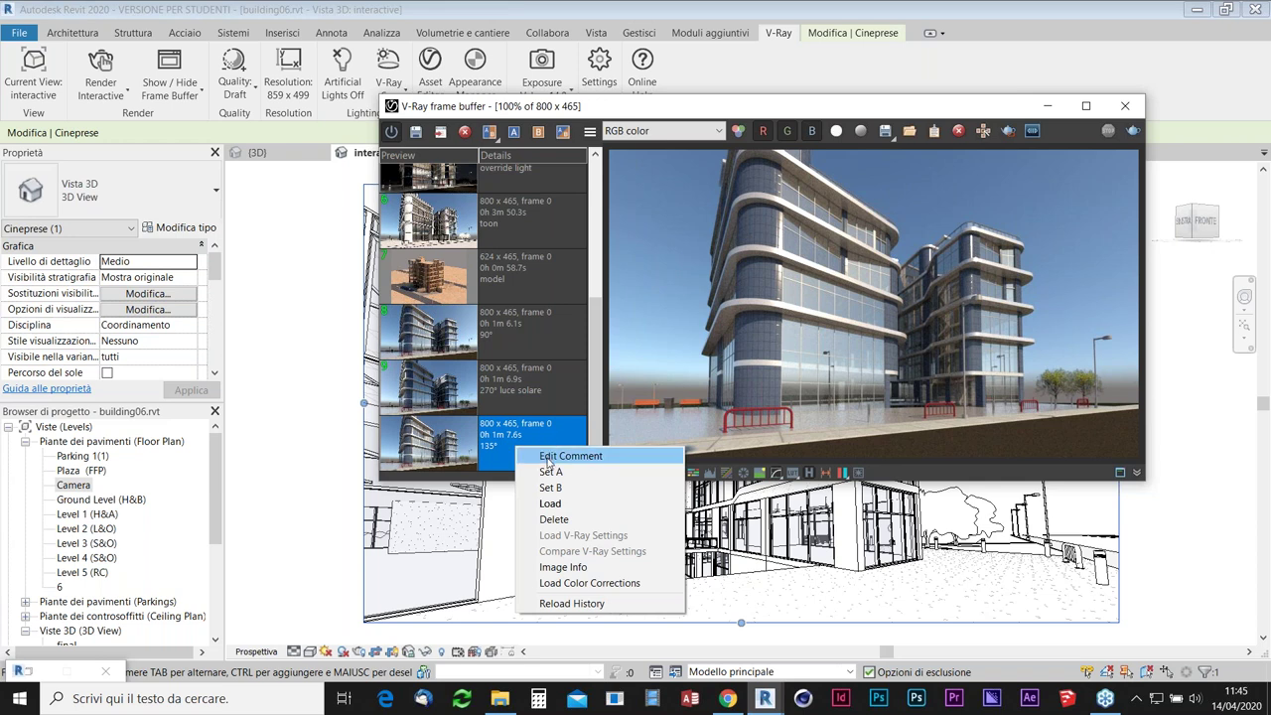
left_click(547, 461)
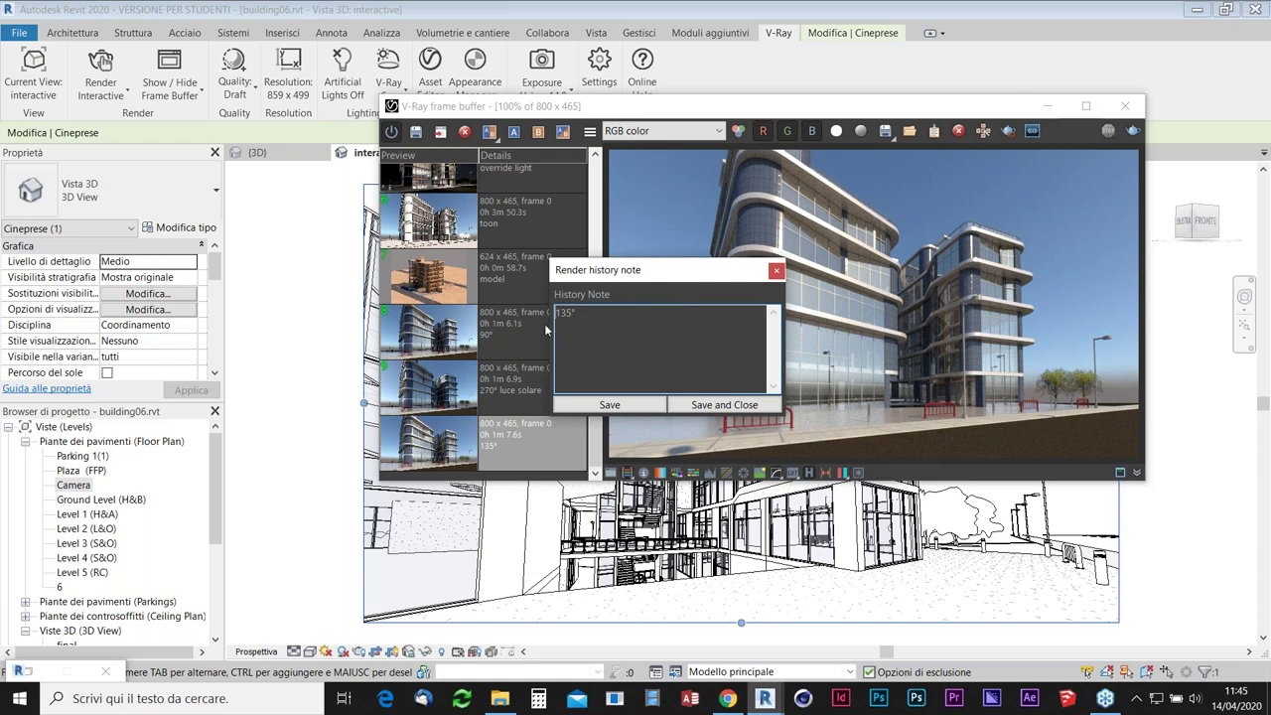
left_click(687, 404)
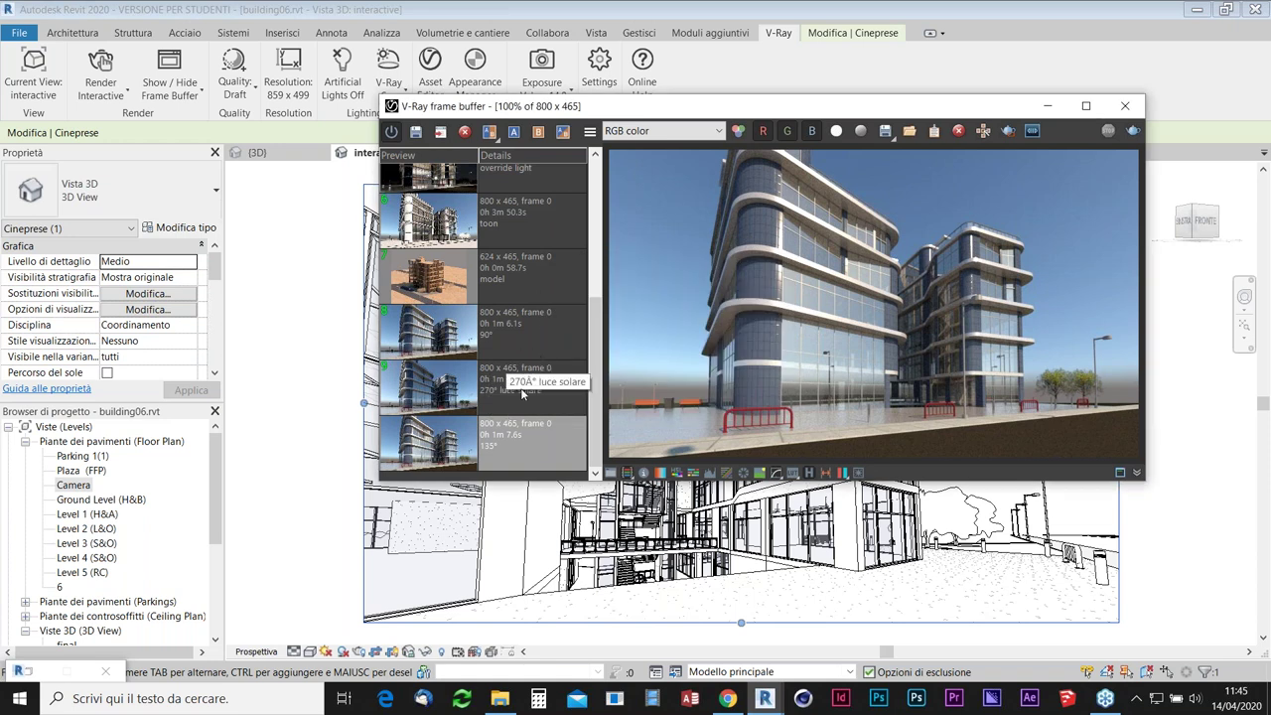
Change the 90° render's history note to read '90° luce solare'.
left_click(523, 395)
left_click(488, 337)
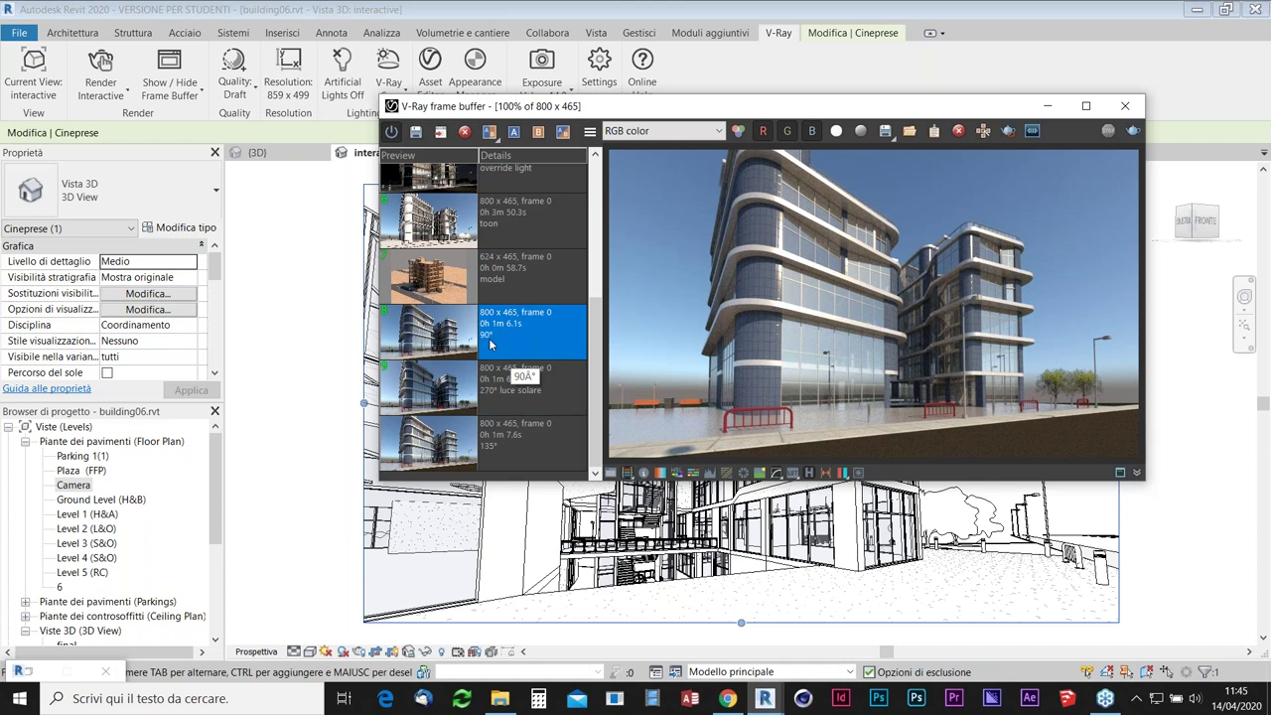
right_click(523, 340)
left_click(548, 356)
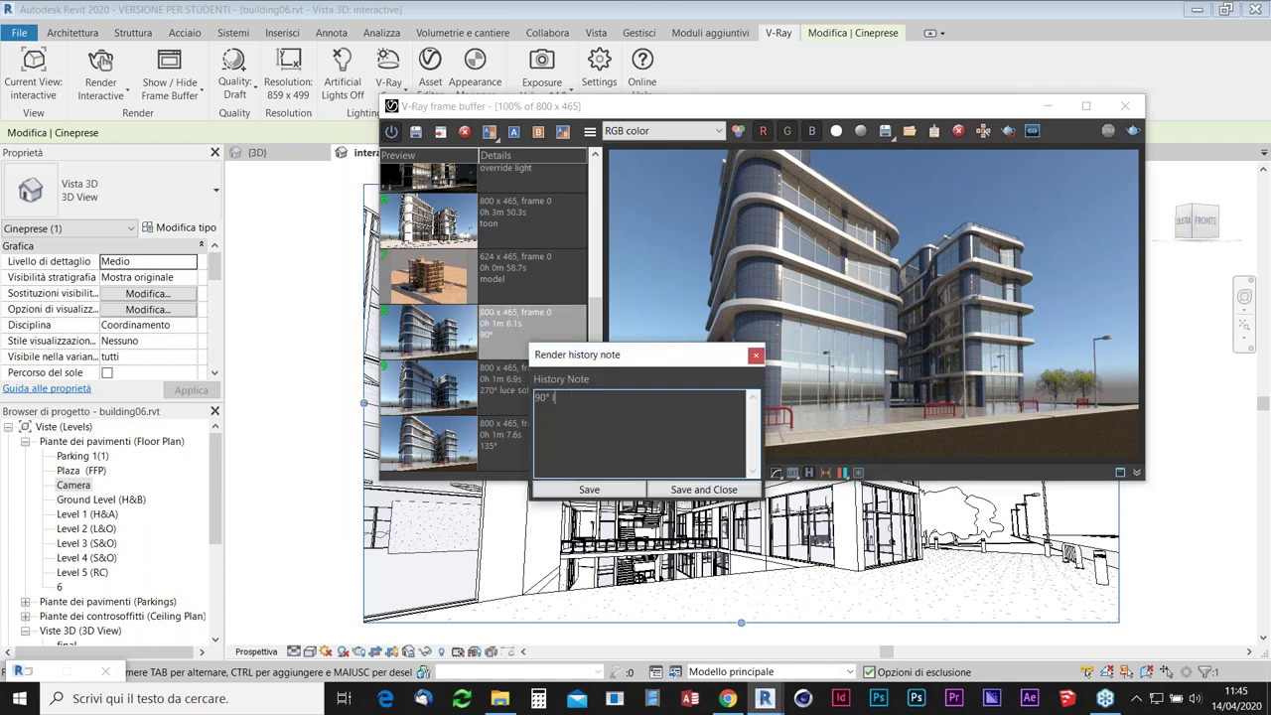
type("luce soire")
key("BackSpace")
key("BackSpace")
key("BackSpace")
type("lare")
left_click(709, 491)
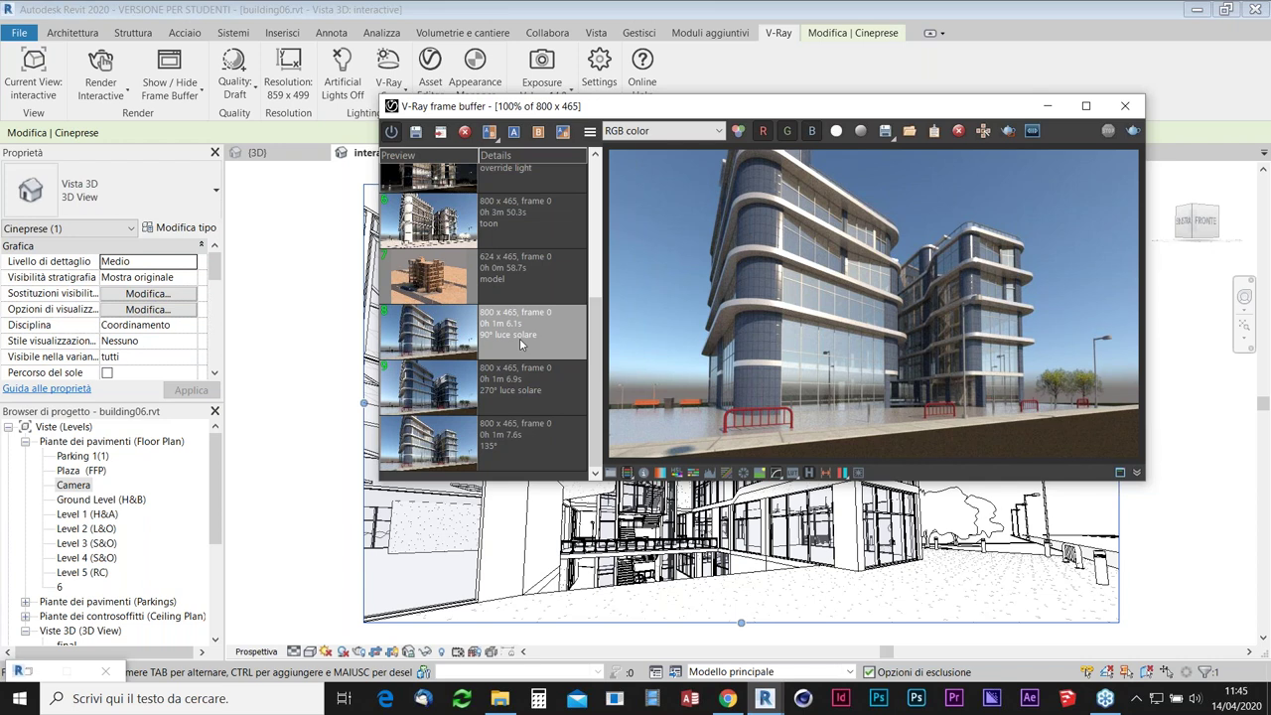
Set the 135° render as comparison image A and 90° luce solare as image B.
left_click(523, 449)
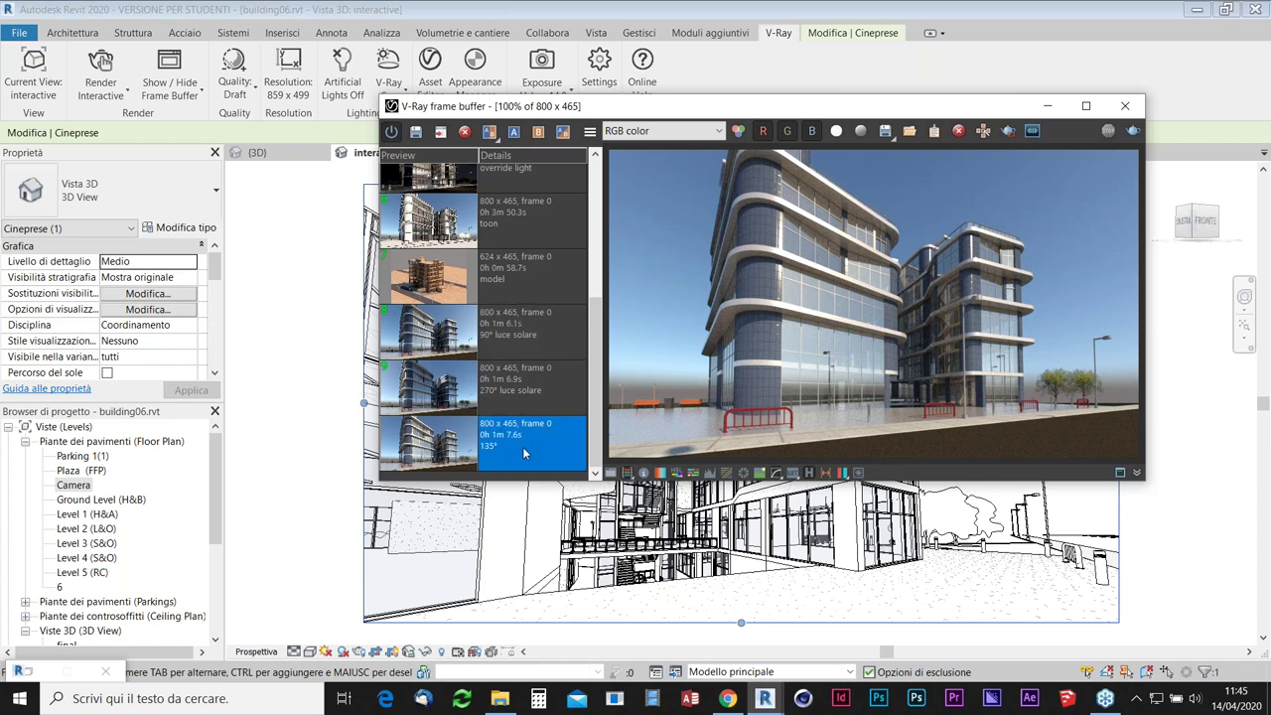
left_click(516, 137)
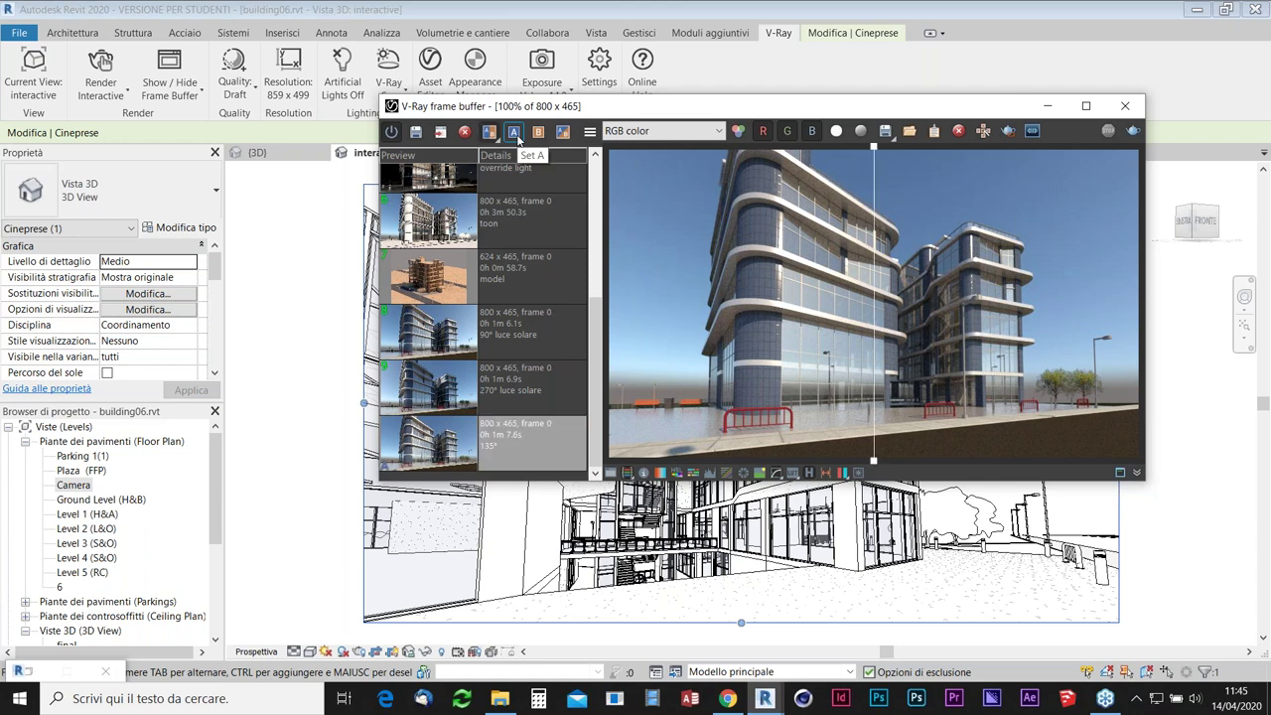
left_click(510, 347)
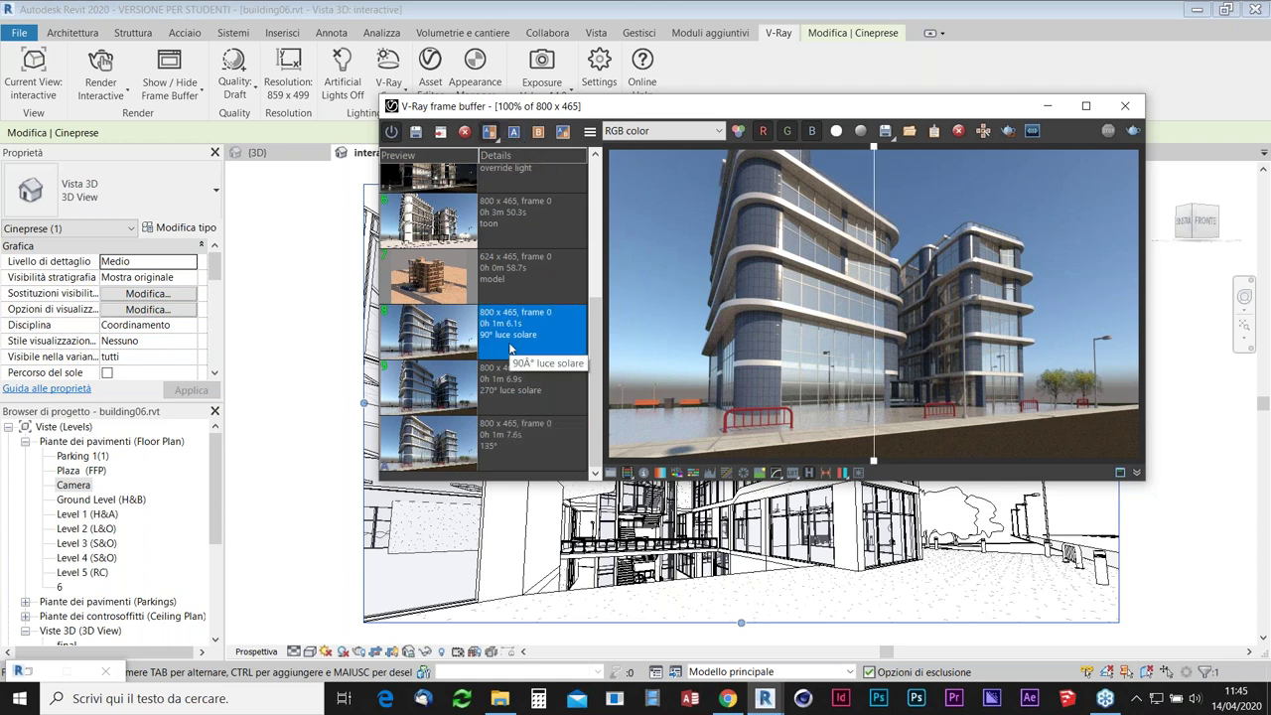
left_click(539, 133)
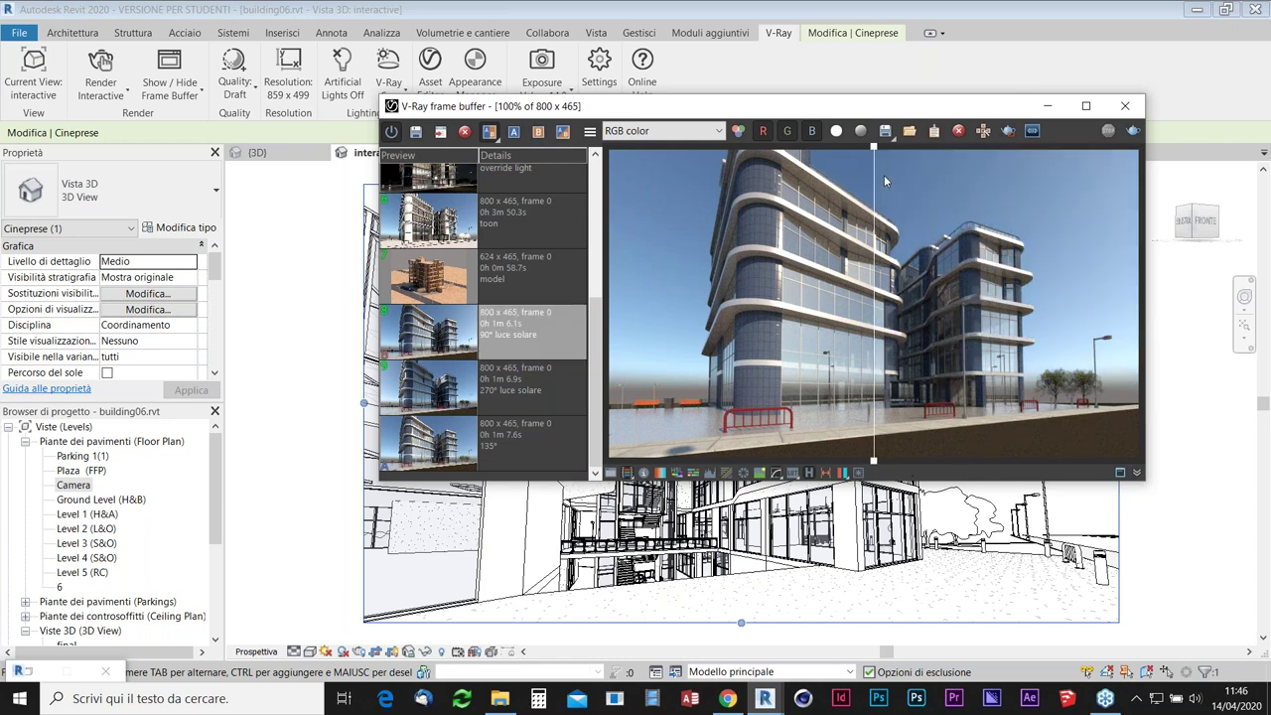
Sweep the A/B split line across the facade to compare the two renders.
mouse_move(875, 464)
left_mouse_down()
mouse_move(974, 464)
mouse_move(764, 475)
mouse_move(976, 449)
mouse_move(900, 454)
left_mouse_up()
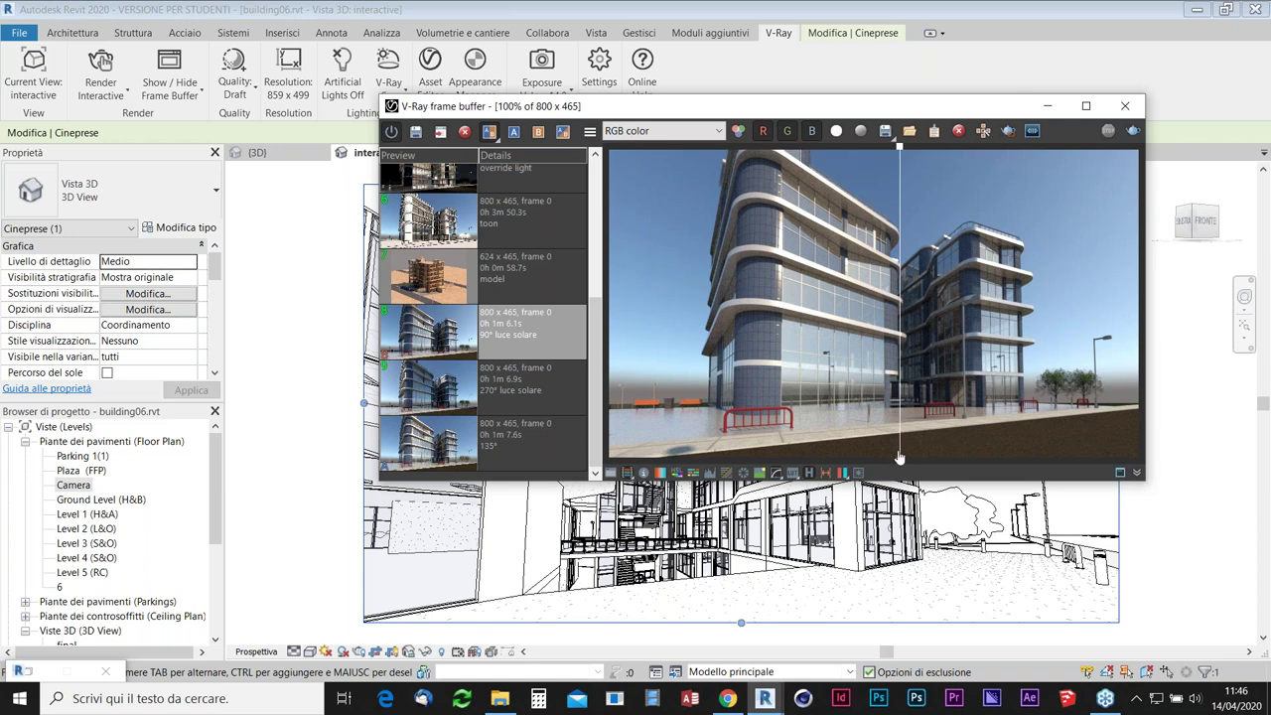
mouse_move(898, 462)
left_mouse_down()
mouse_move(968, 460)
mouse_move(822, 439)
mouse_move(877, 430)
mouse_move(756, 437)
mouse_move(945, 424)
left_mouse_up()
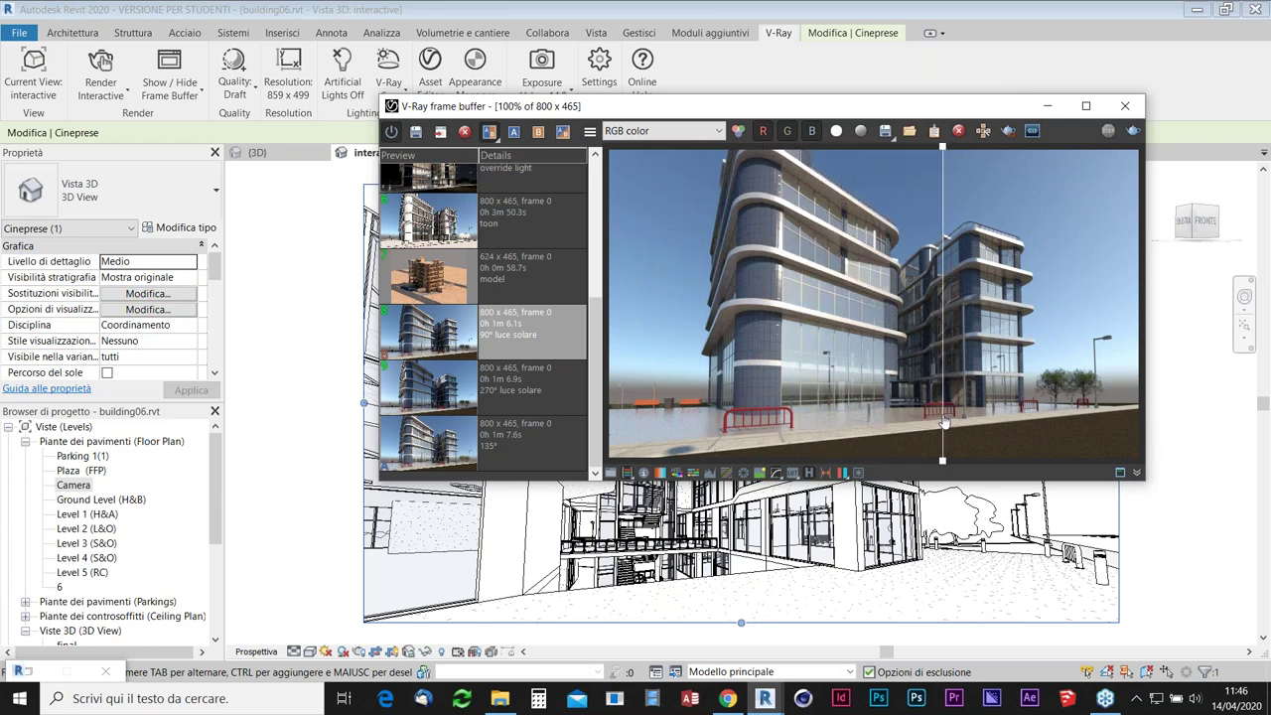
mouse_move(945, 424)
left_mouse_down()
mouse_move(929, 442)
mouse_move(969, 443)
mouse_move(909, 452)
mouse_move(879, 328)
left_mouse_up()
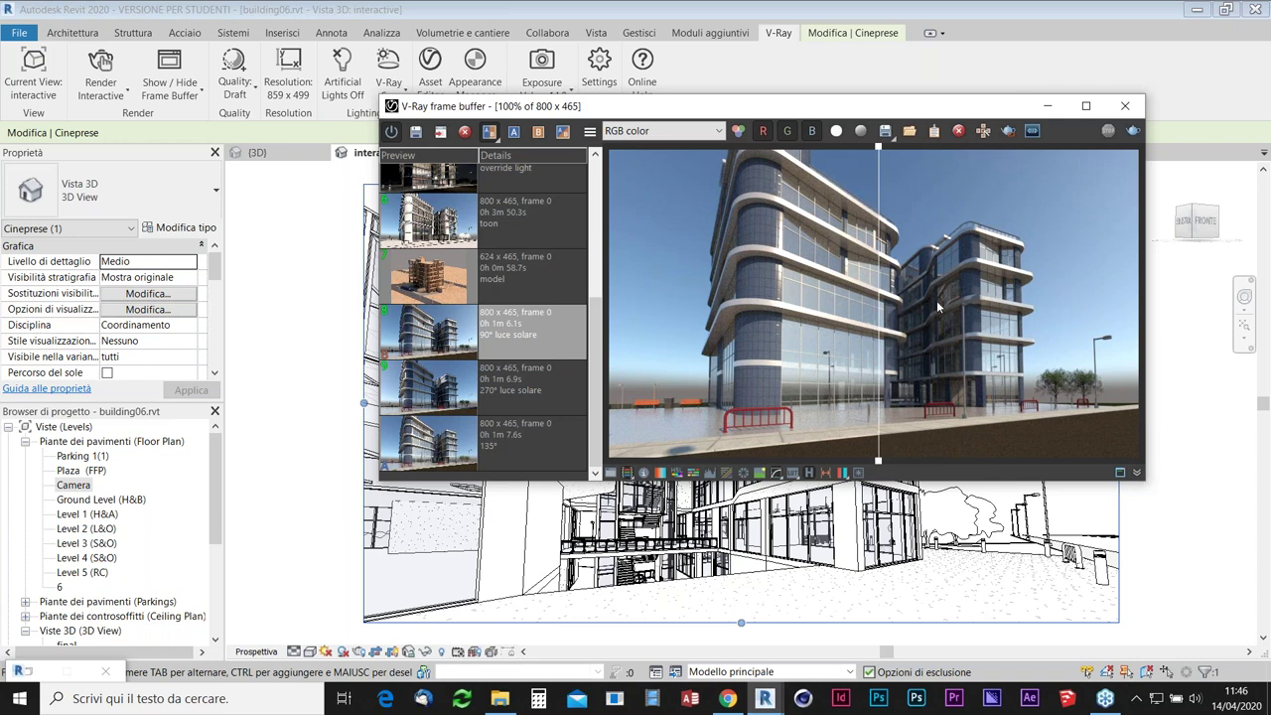
mouse_move(879, 461)
left_mouse_down()
mouse_move(982, 462)
mouse_move(880, 489)
left_mouse_up()
mouse_move(938, 475)
left_mouse_down()
mouse_move(833, 496)
mouse_move(992, 465)
mouse_move(1019, 472)
mouse_move(933, 489)
mouse_move(733, 493)
mouse_move(898, 479)
left_mouse_up()
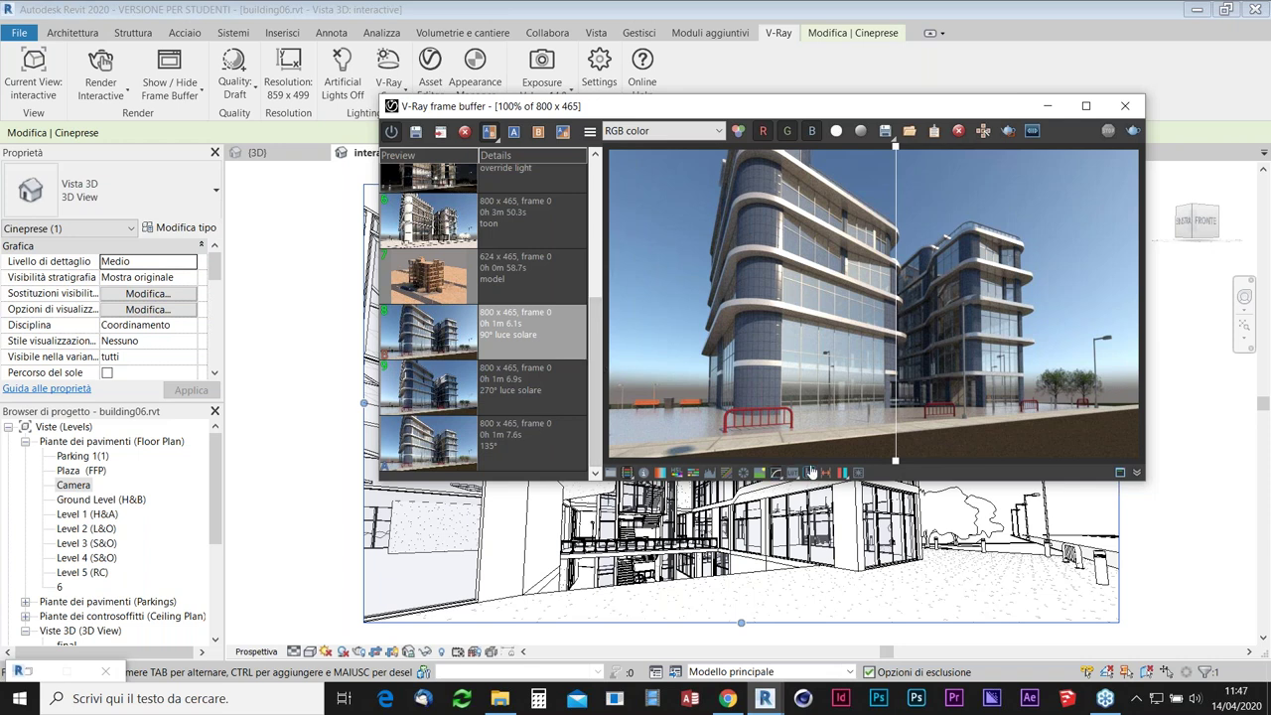
left_click_drag(593, 378, 605, 231)
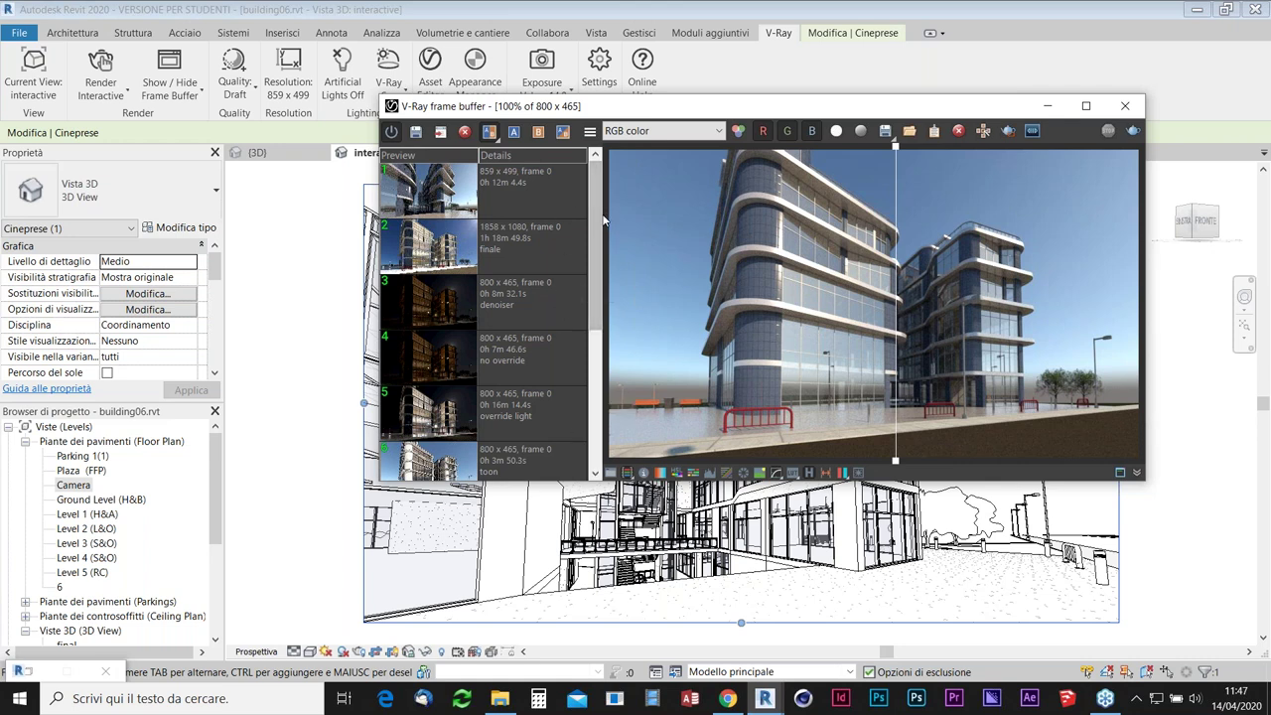
left_click_drag(595, 223, 595, 356)
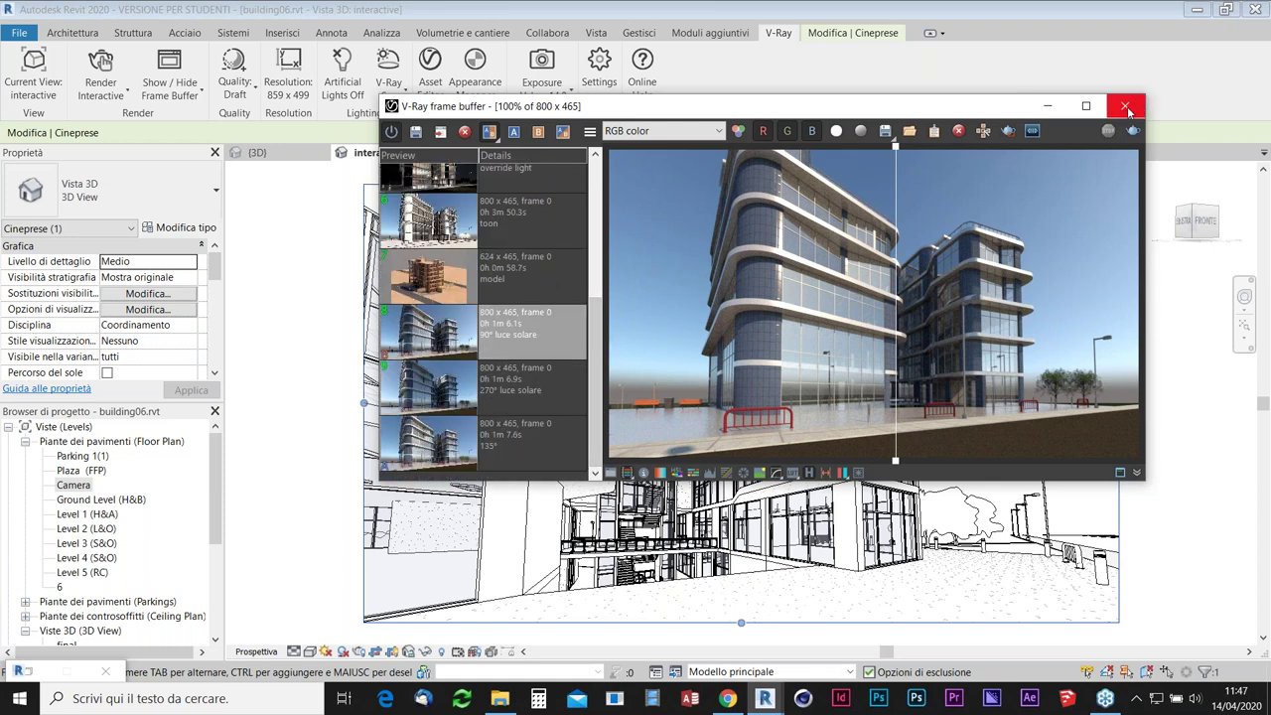
Hide the render history, turn off the A/B comparison and close the frame buffer.
left_click(808, 473)
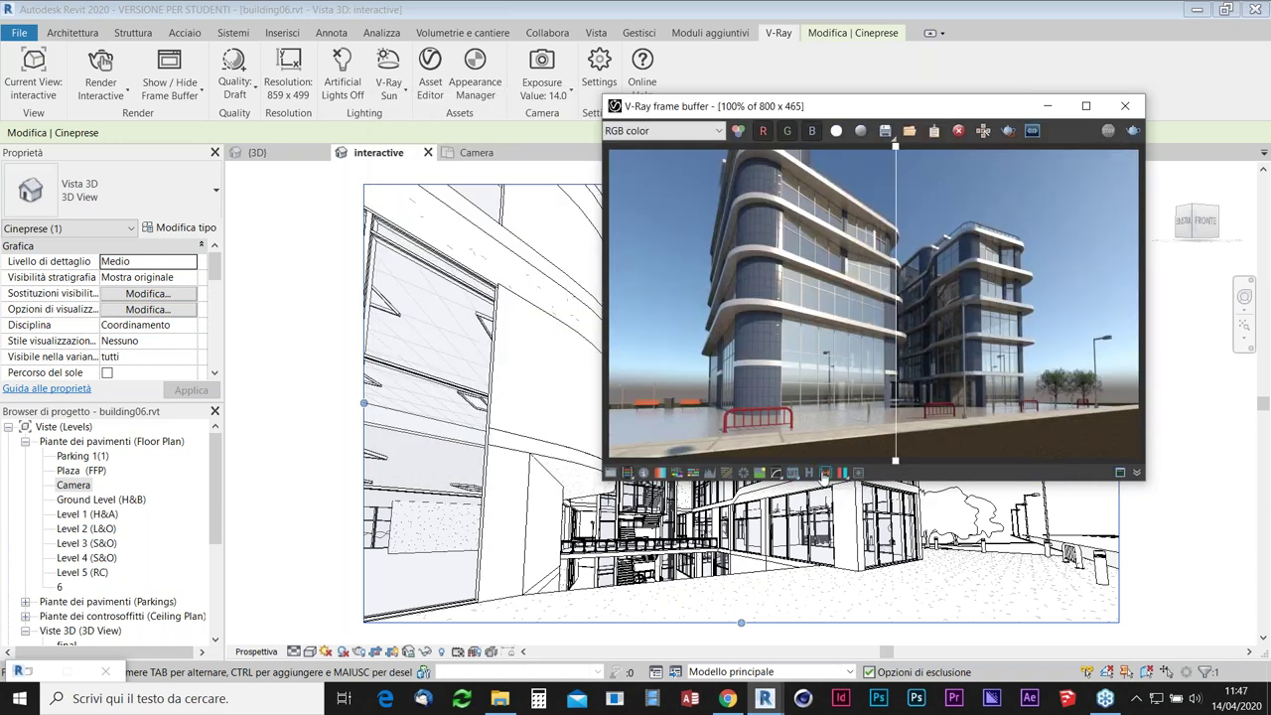
left_click(807, 474)
left_click(491, 134)
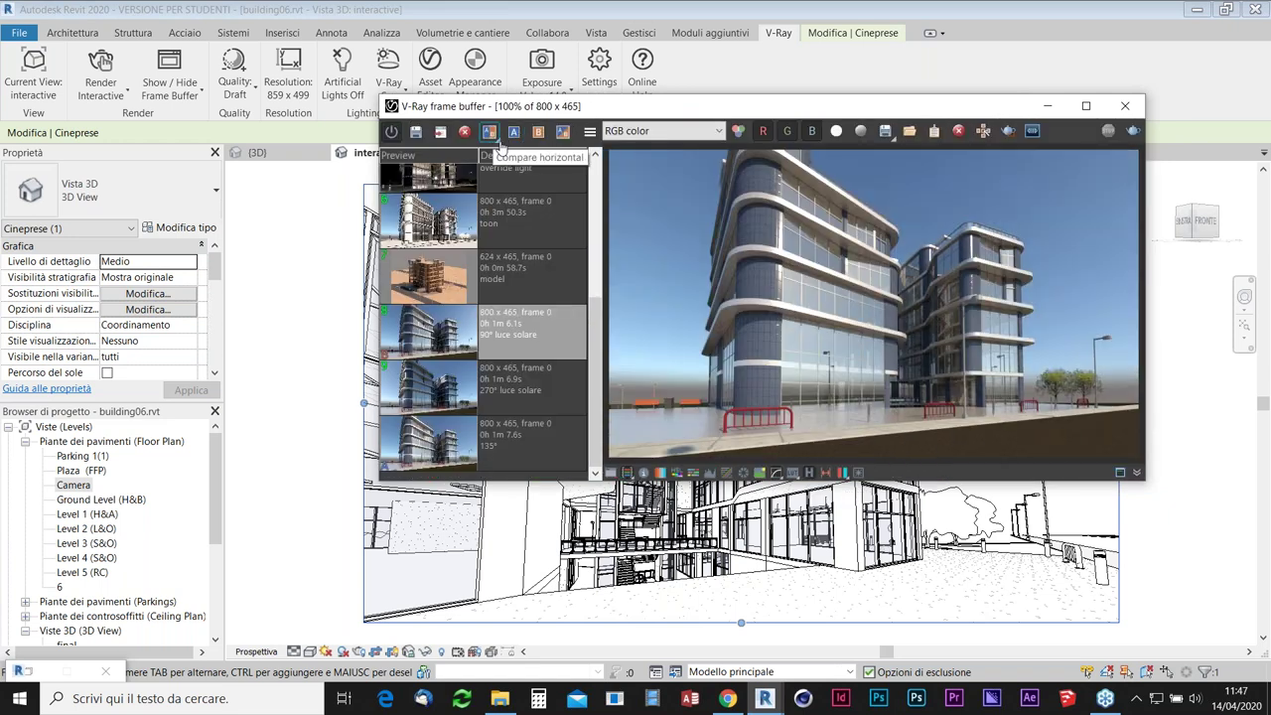
left_click(810, 473)
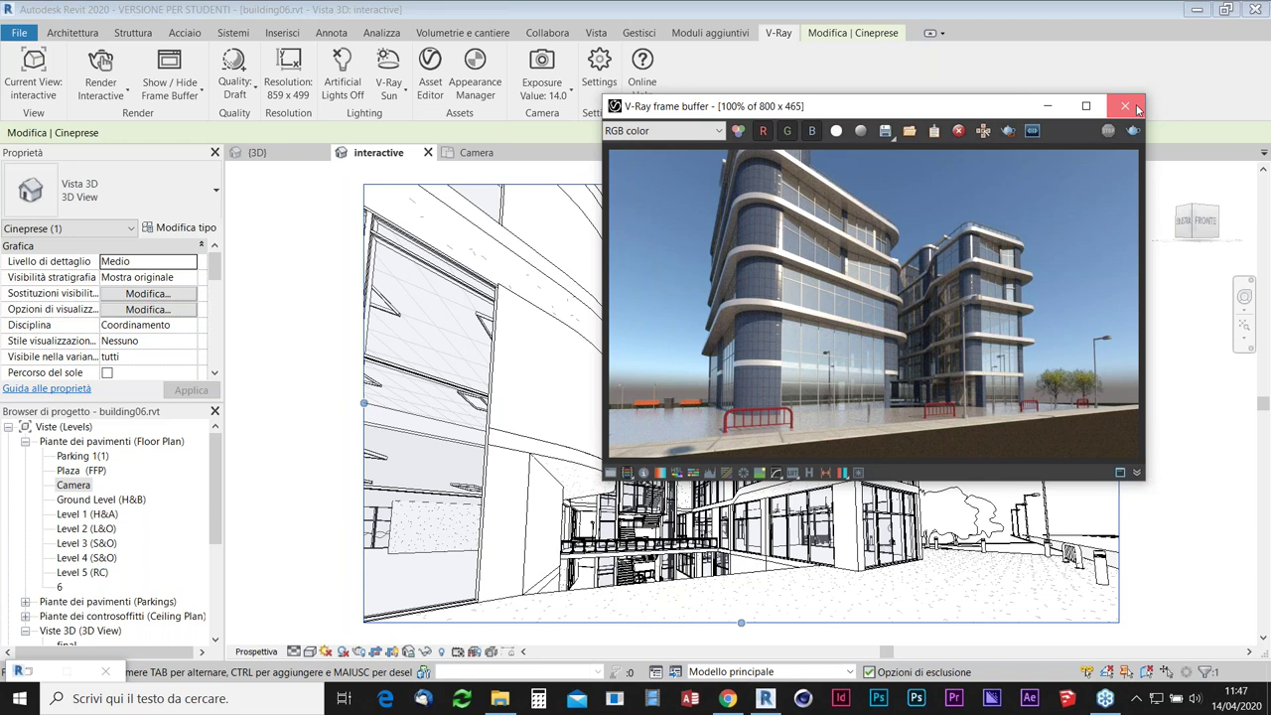
left_click(1126, 105)
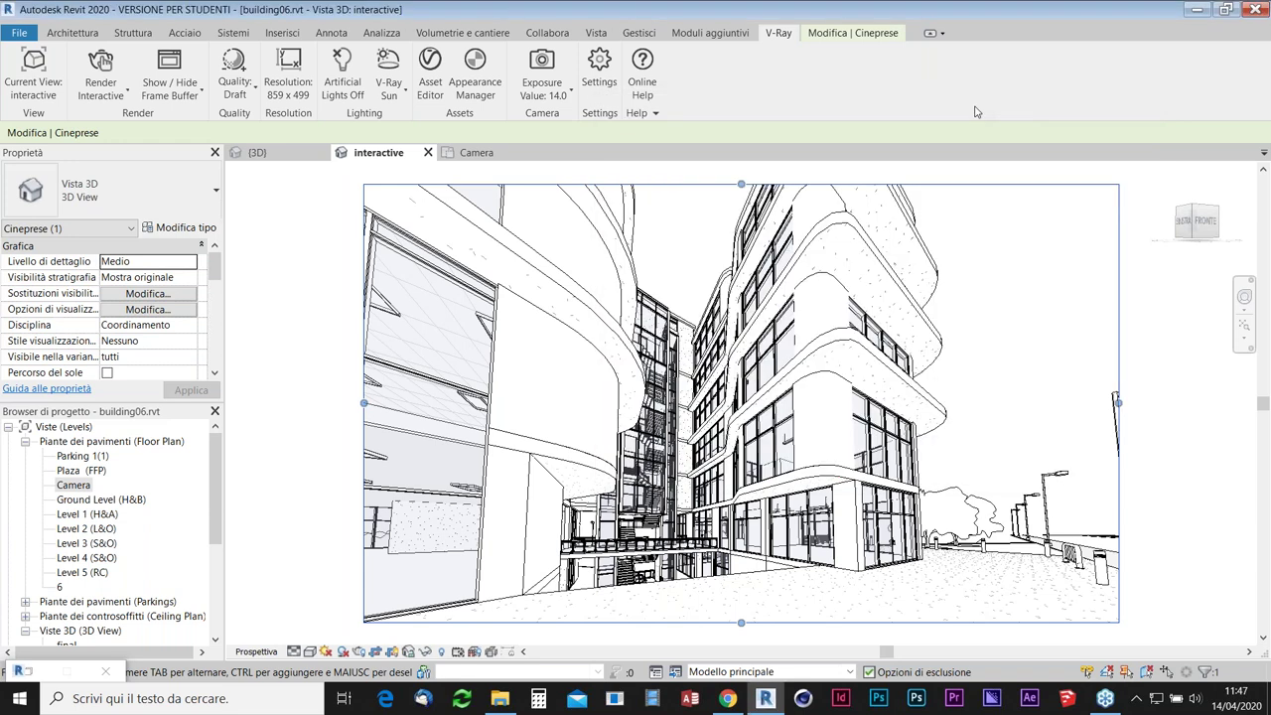
Open V-Ray's Asset Editor from the V-Ray ribbon tab to see the scene materials.
left_click(425, 89)
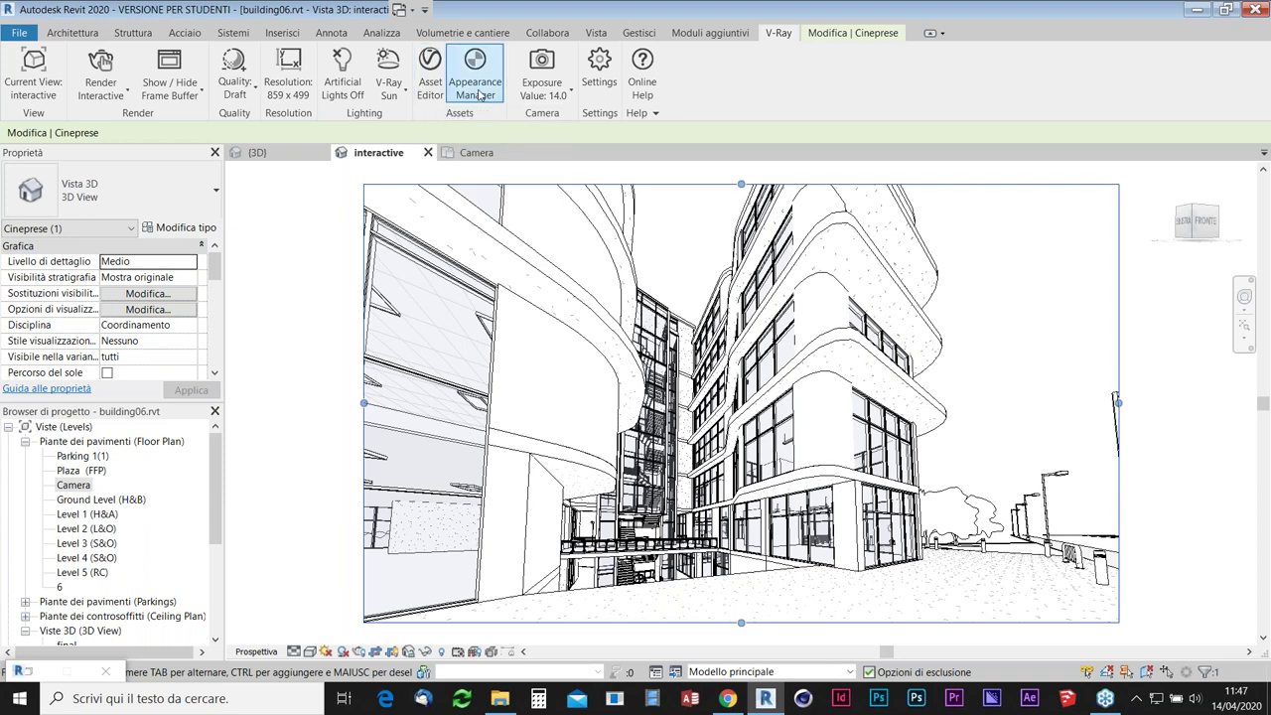
left_click(443, 91)
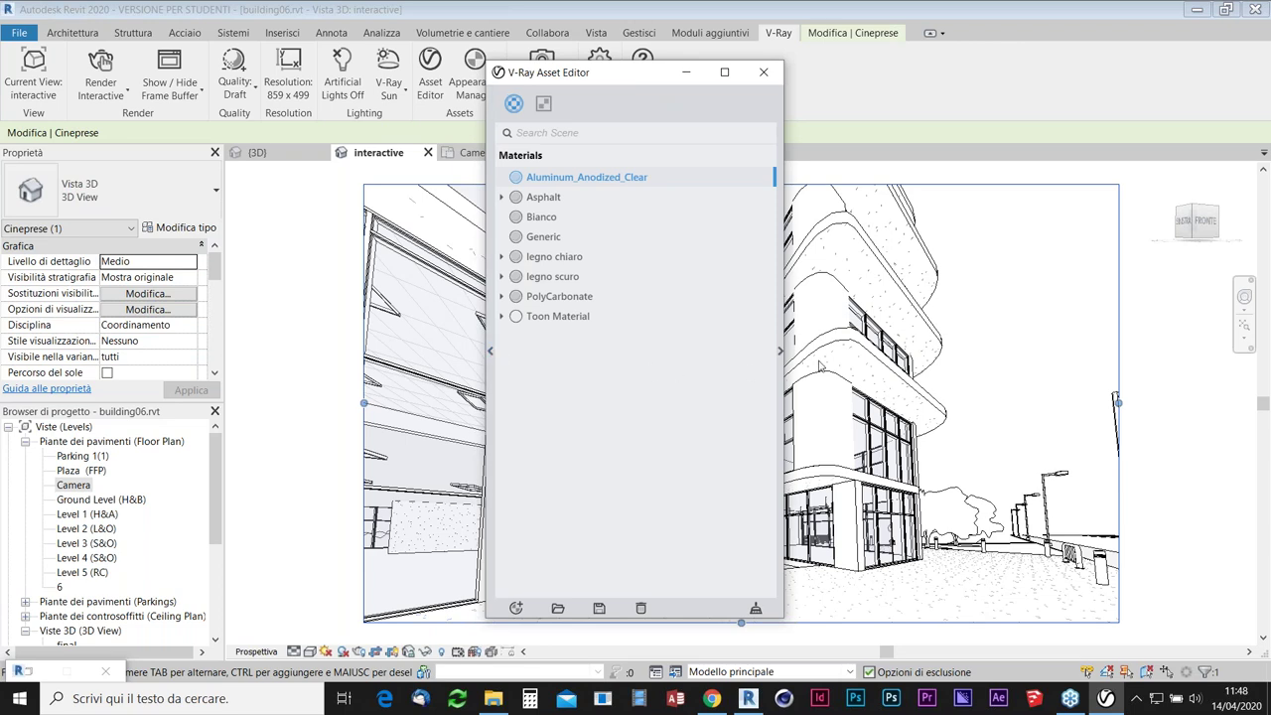
Expand the library and properties panels, then open the Fabric category of the materials library.
left_click(491, 356)
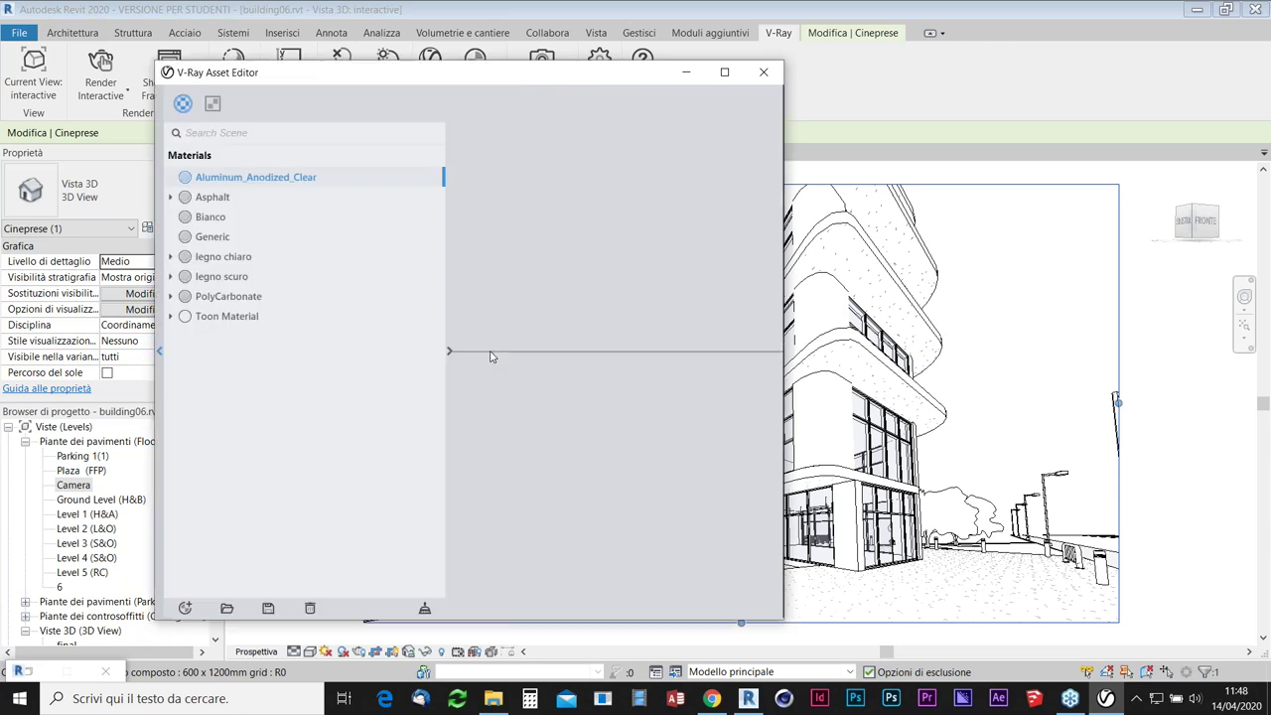
left_click(783, 354)
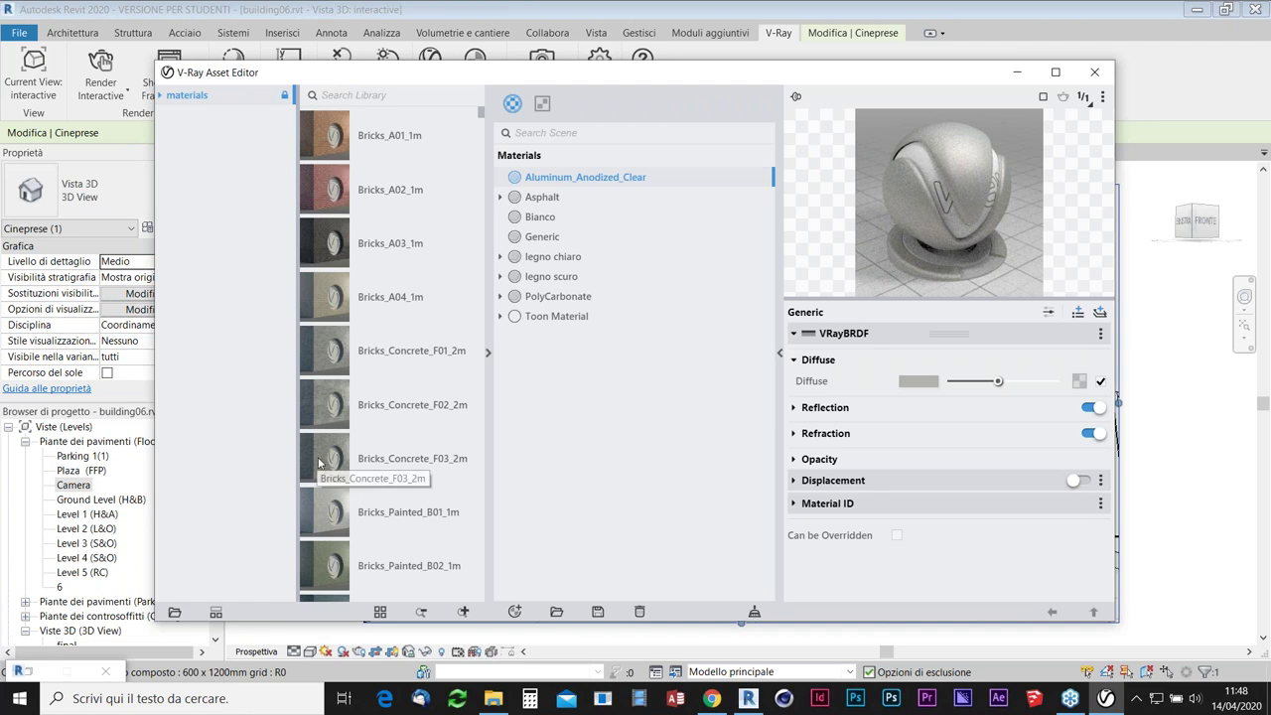
left_click(159, 95)
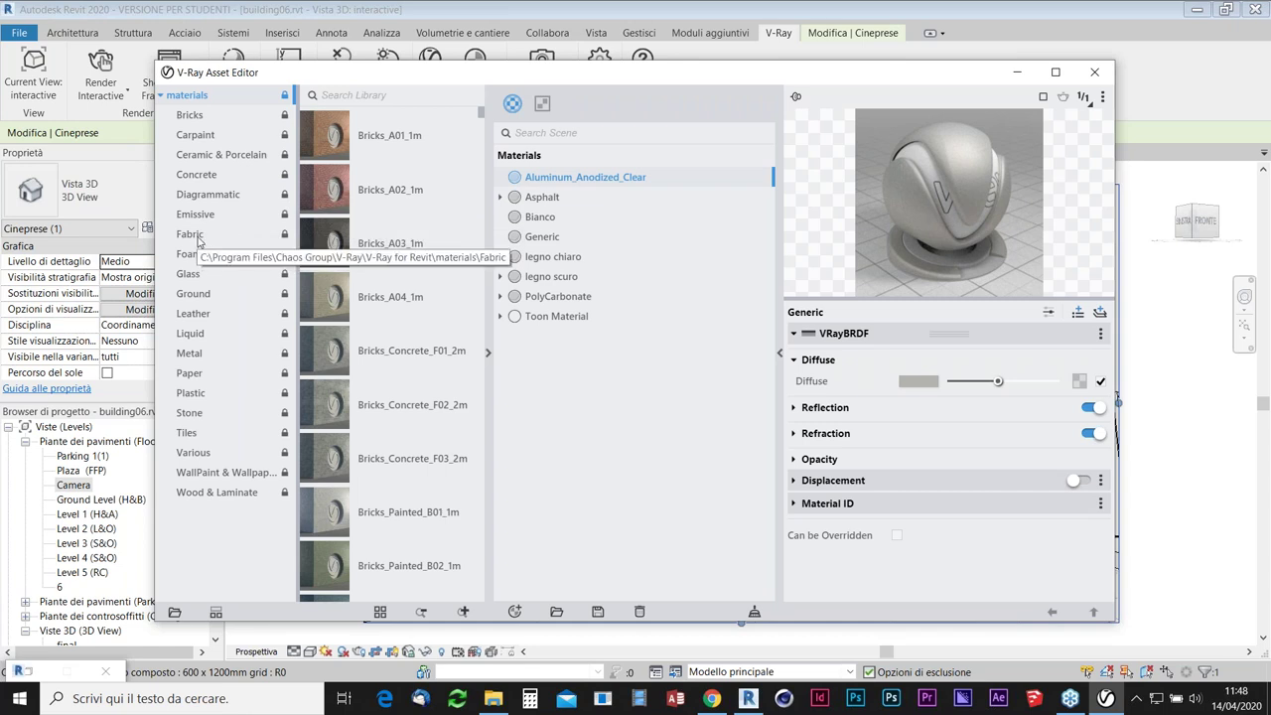
left_click(196, 239)
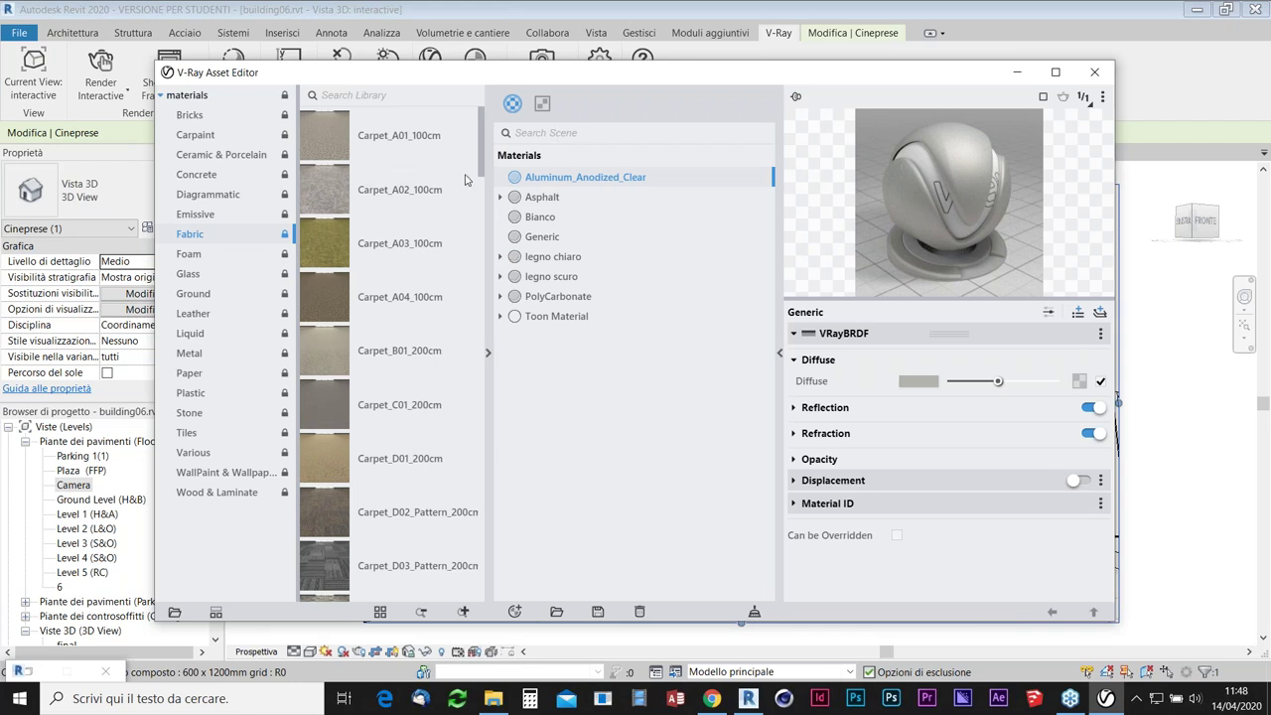
Scroll the Fabric presets, select Fabric_E03_20cm, then switch to the Bricks category.
scroll(322, 499, "down", 2)
scroll(326, 497, "down", 2)
scroll(329, 494, "down", 2)
scroll(331, 492, "down", 2)
scroll(332, 492, "down", 2)
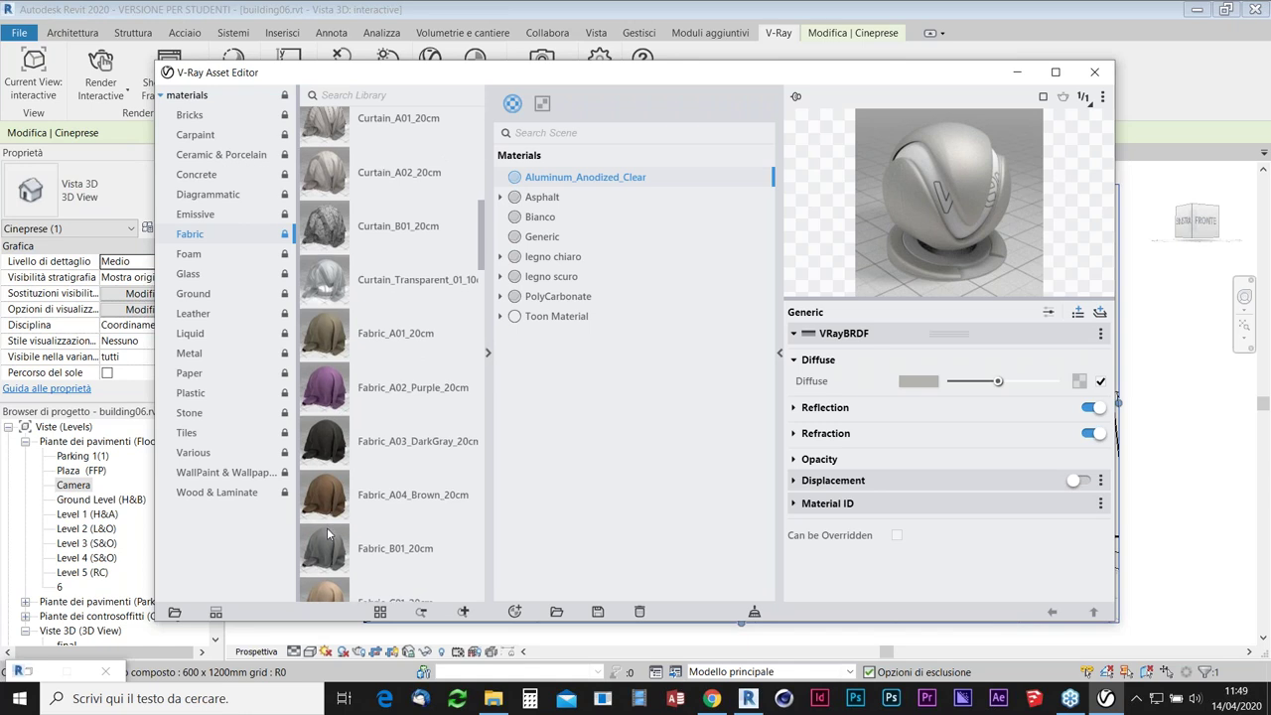
scroll(328, 527, "down", 3)
scroll(331, 524, "down", 2)
scroll(334, 521, "down", 1)
scroll(338, 517, "down", 3)
scroll(337, 518, "down", 1)
scroll(337, 519, "down", 2)
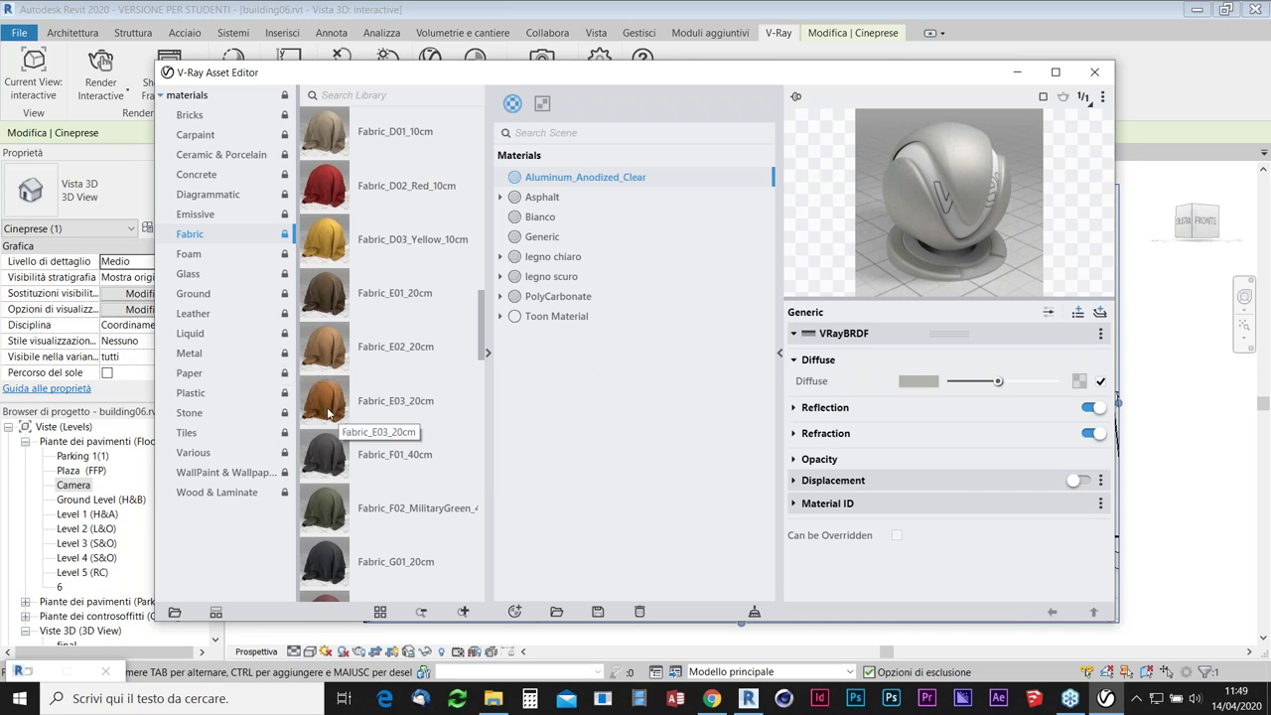
left_click(328, 412)
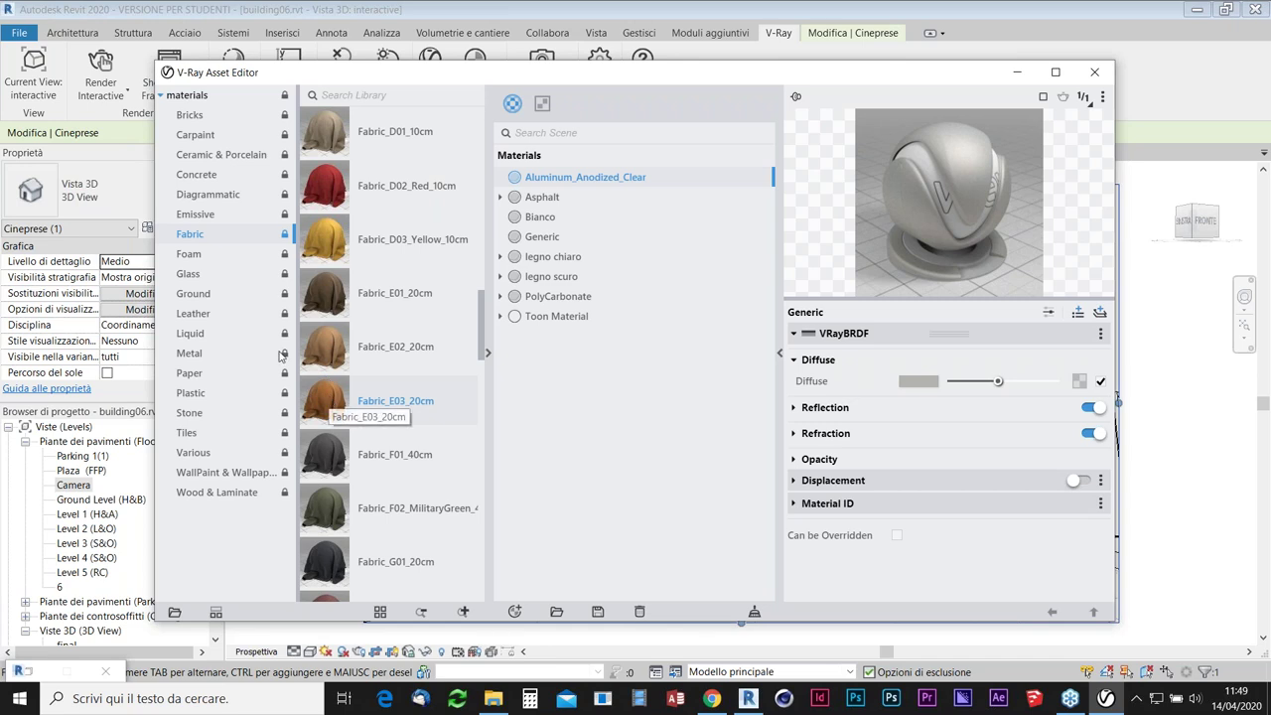
left_click(193, 118)
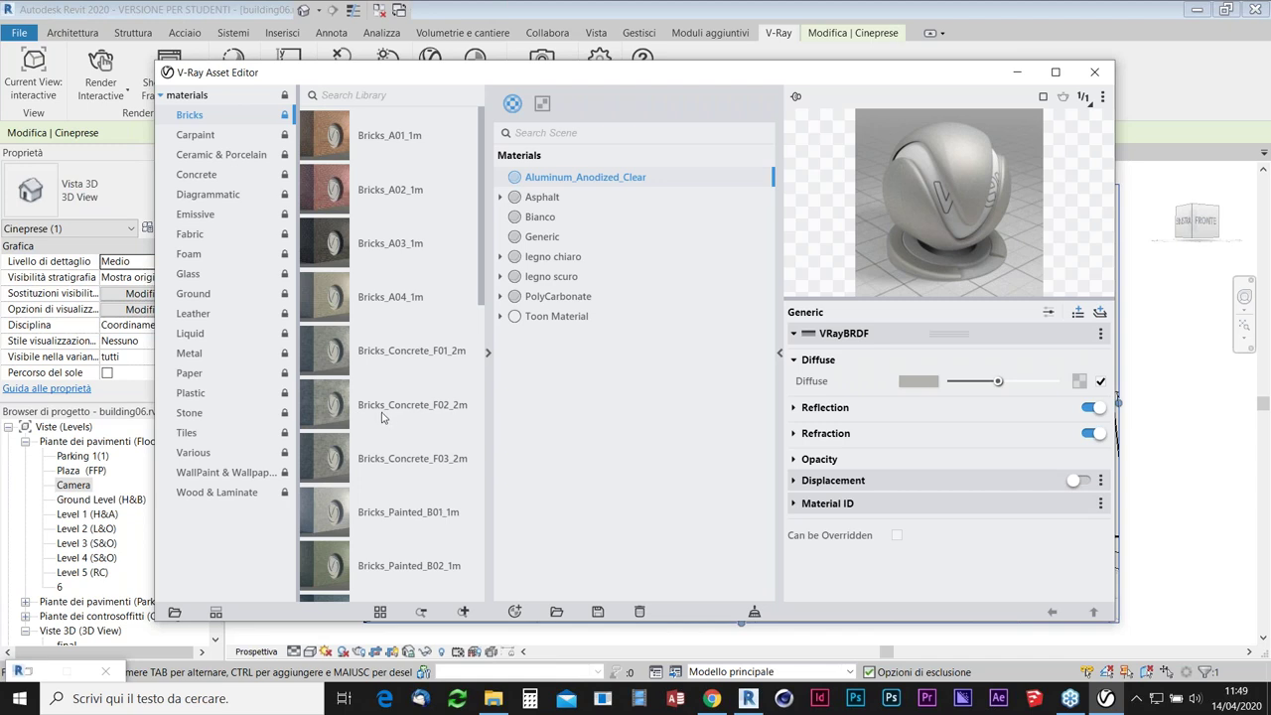
Drag Bricks_Concrete_F02_2m from the Bricks library into the scene Materials list.
left_click_drag(336, 407, 614, 390)
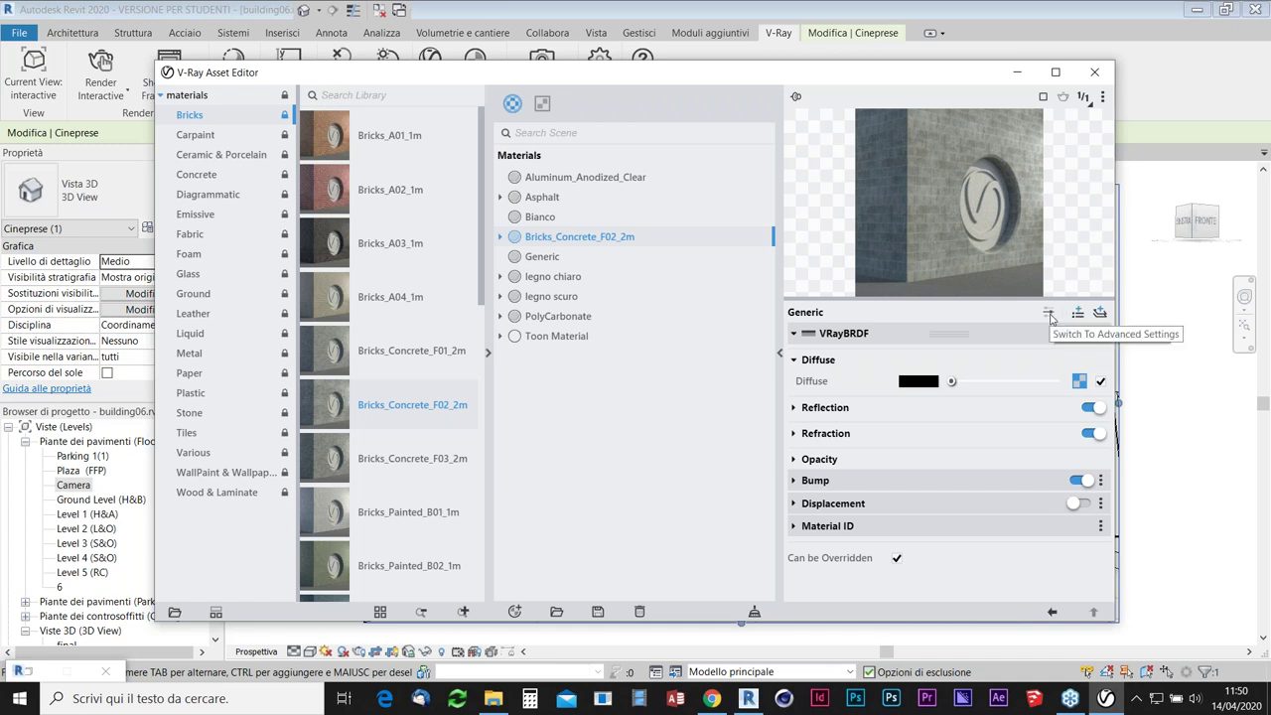
Switch Bricks_Concrete_F02_2m to advanced settings and check the Create Asset menu without adding anything.
left_click(1049, 313)
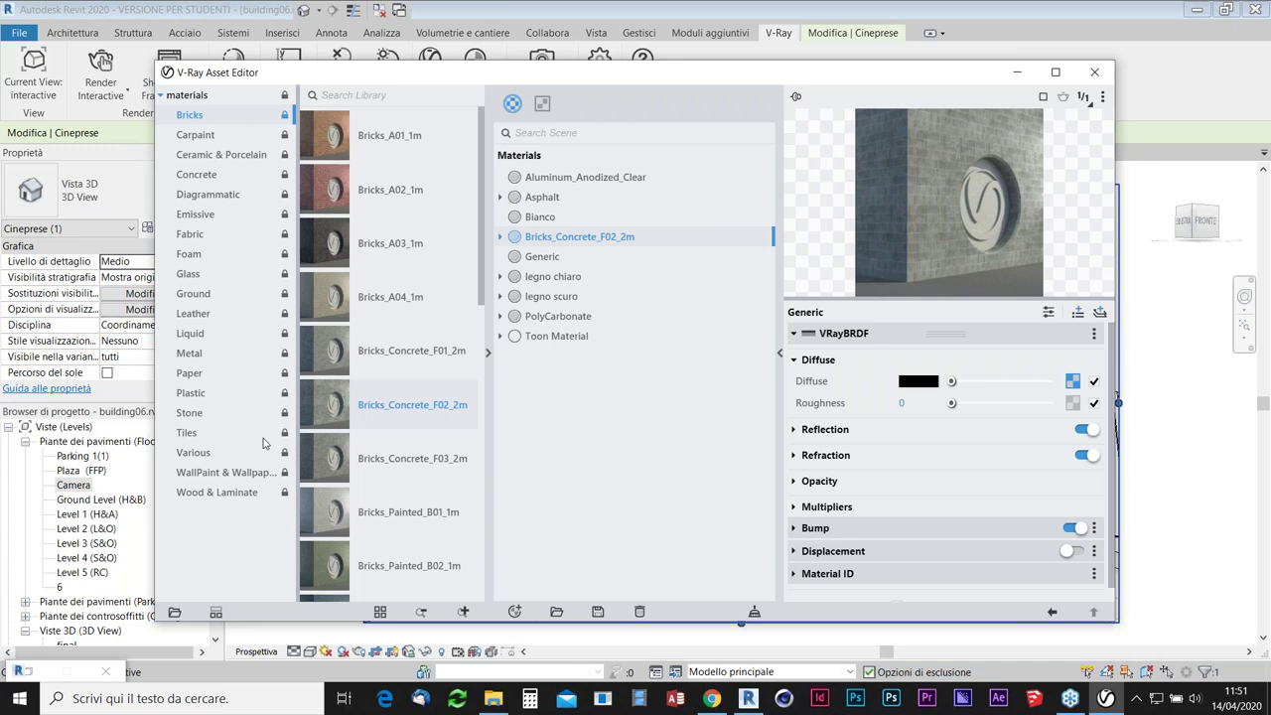
left_click(515, 610)
mouse_move(539, 568)
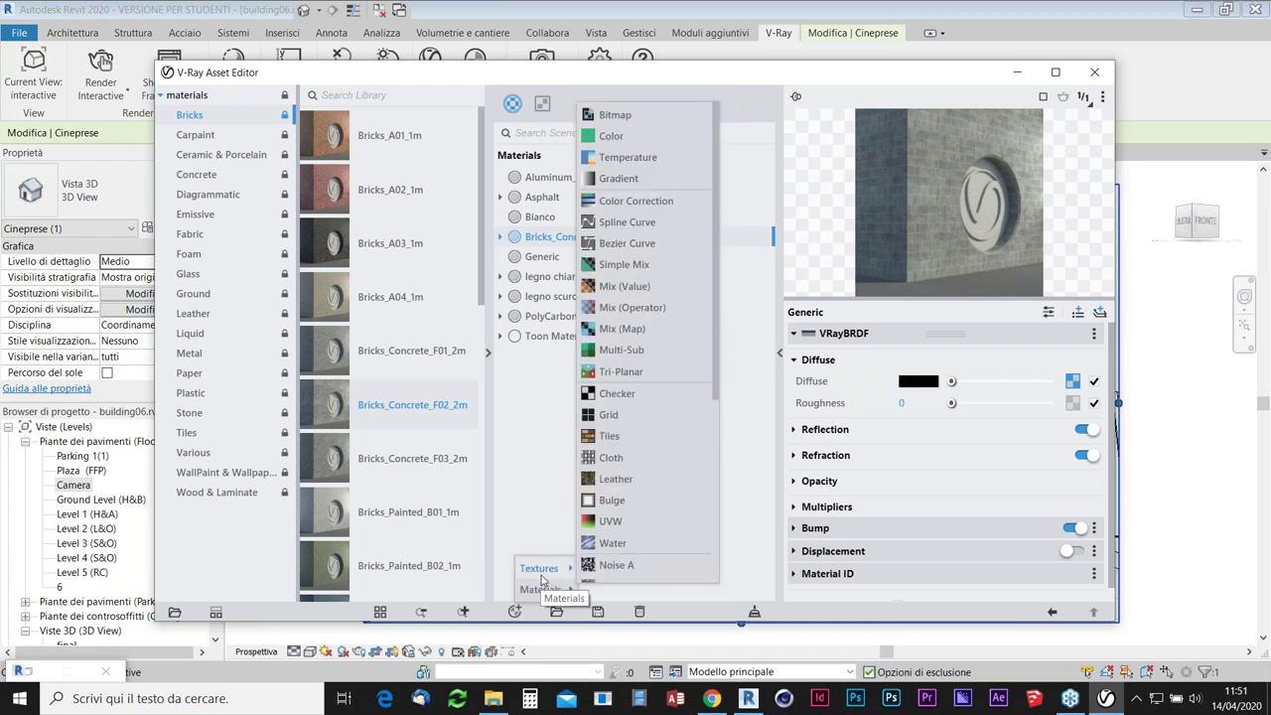
left_click(520, 503)
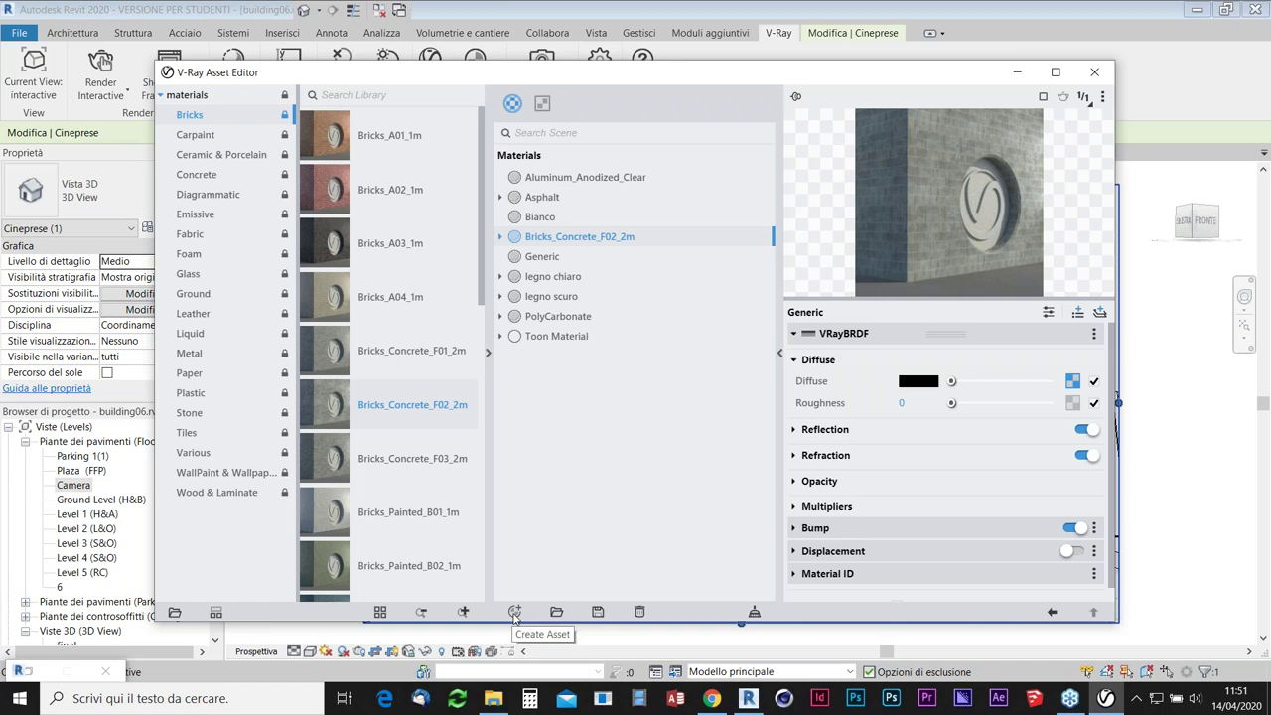
left_click(515, 615)
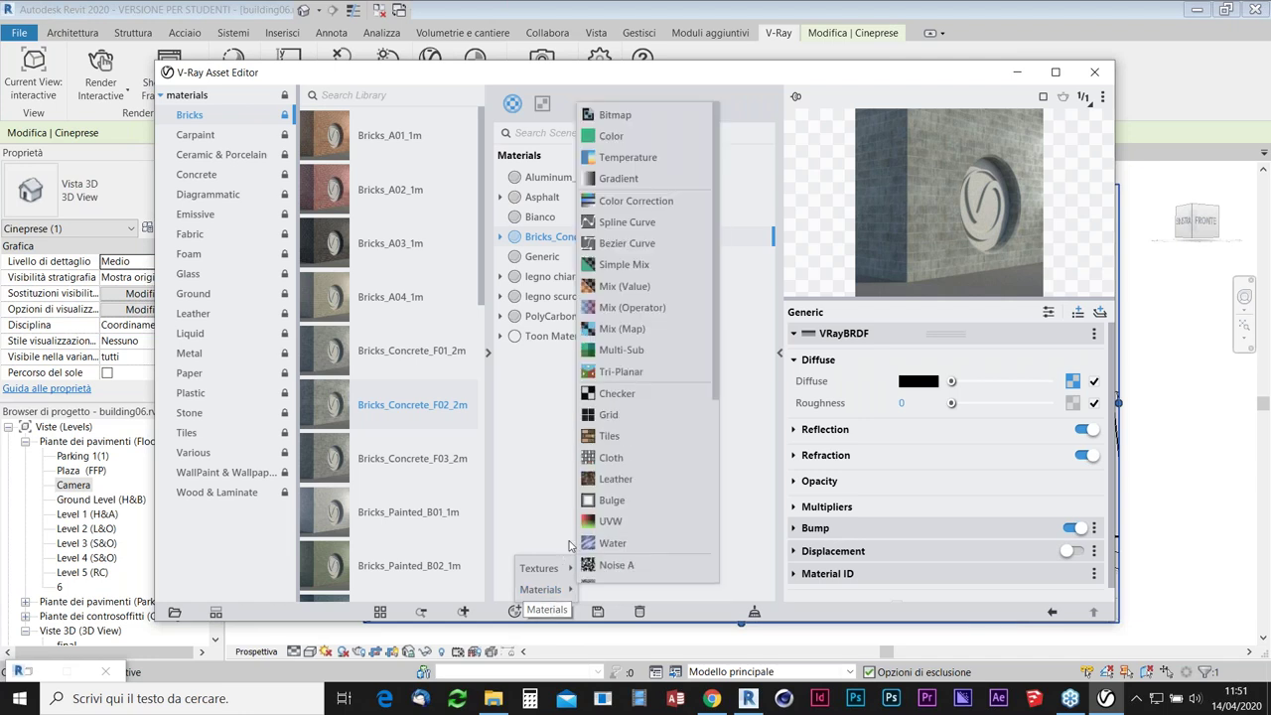
mouse_move(539, 568)
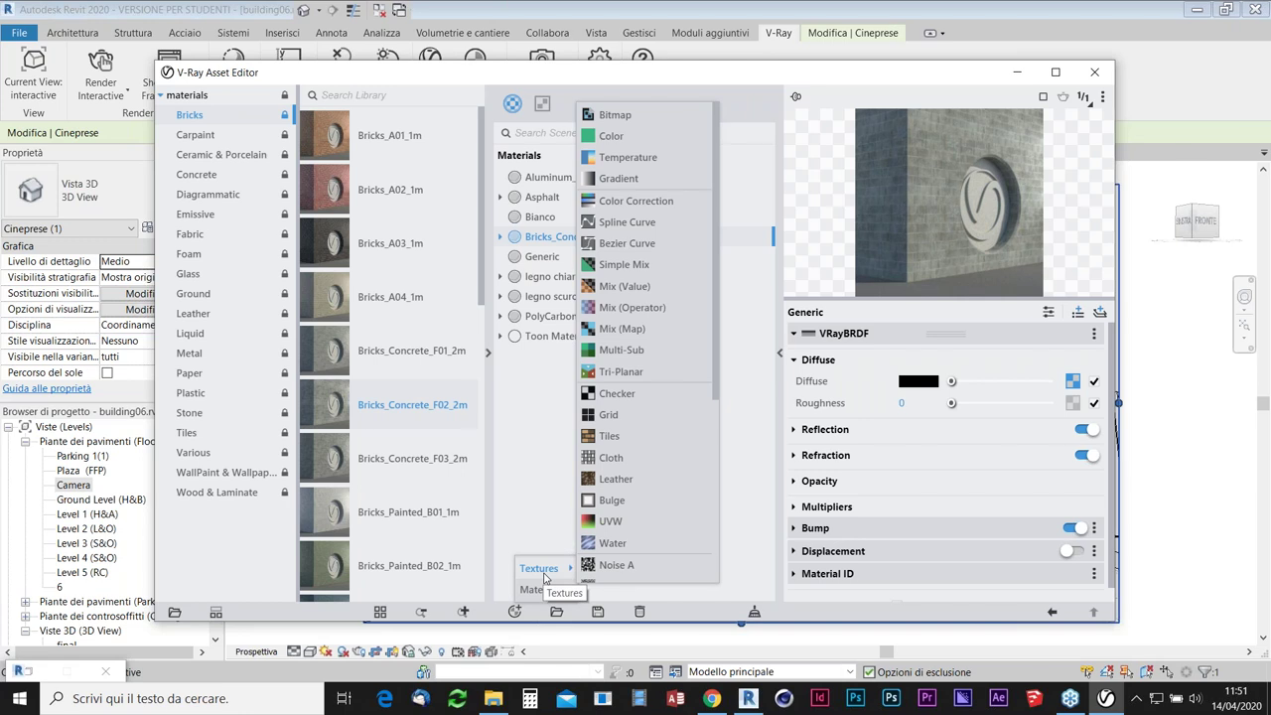
left_click(533, 514)
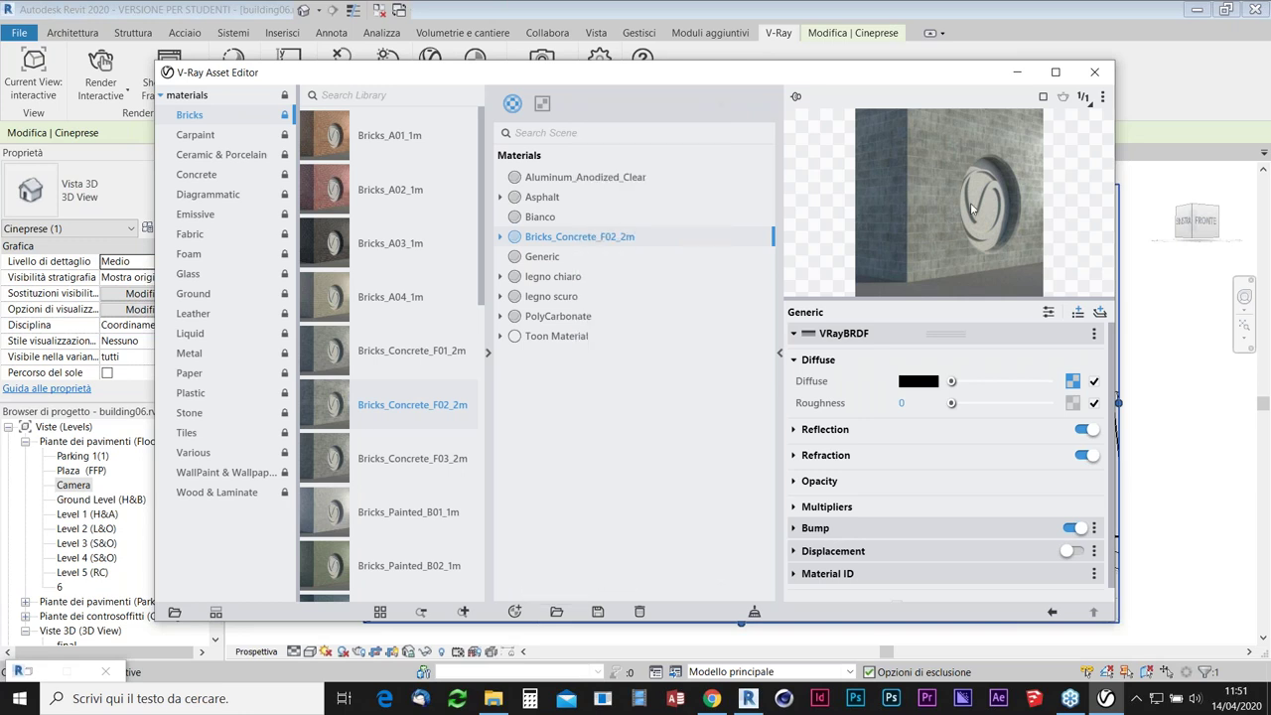
Close the Asset Editor, open the V-Ray Appearance Manager and browse the project materials.
left_click(1095, 75)
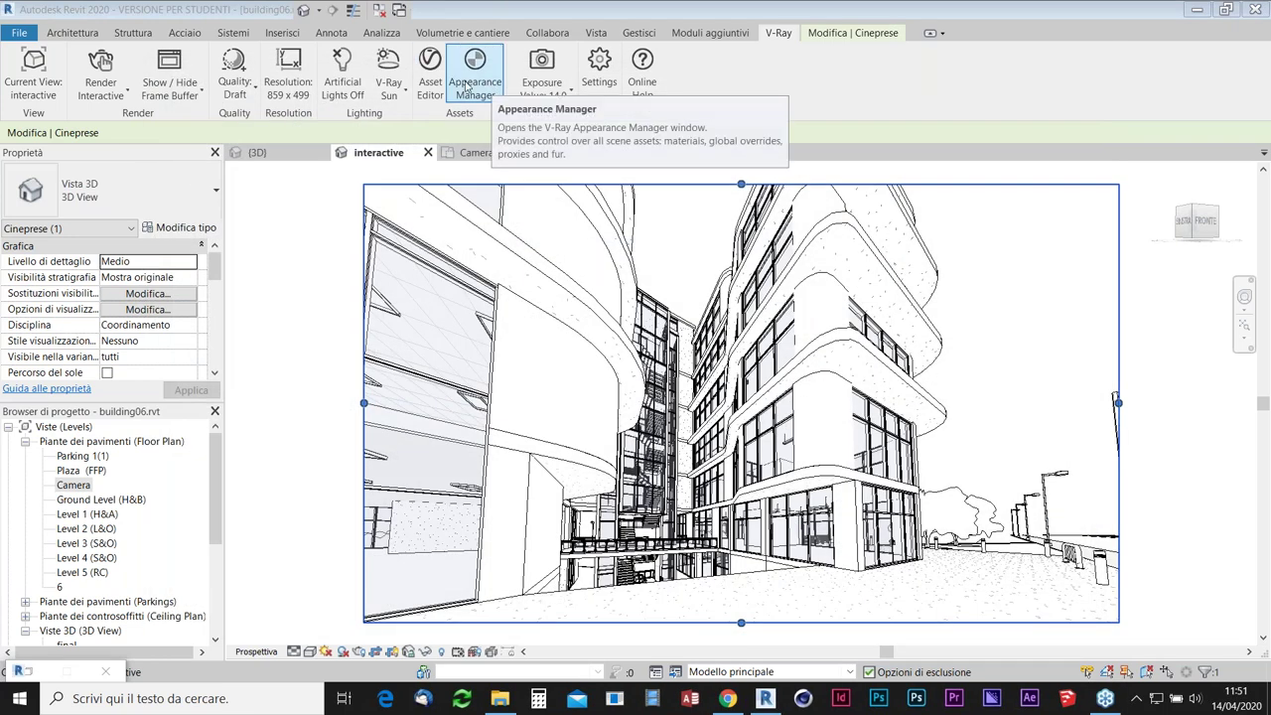
left_click(467, 90)
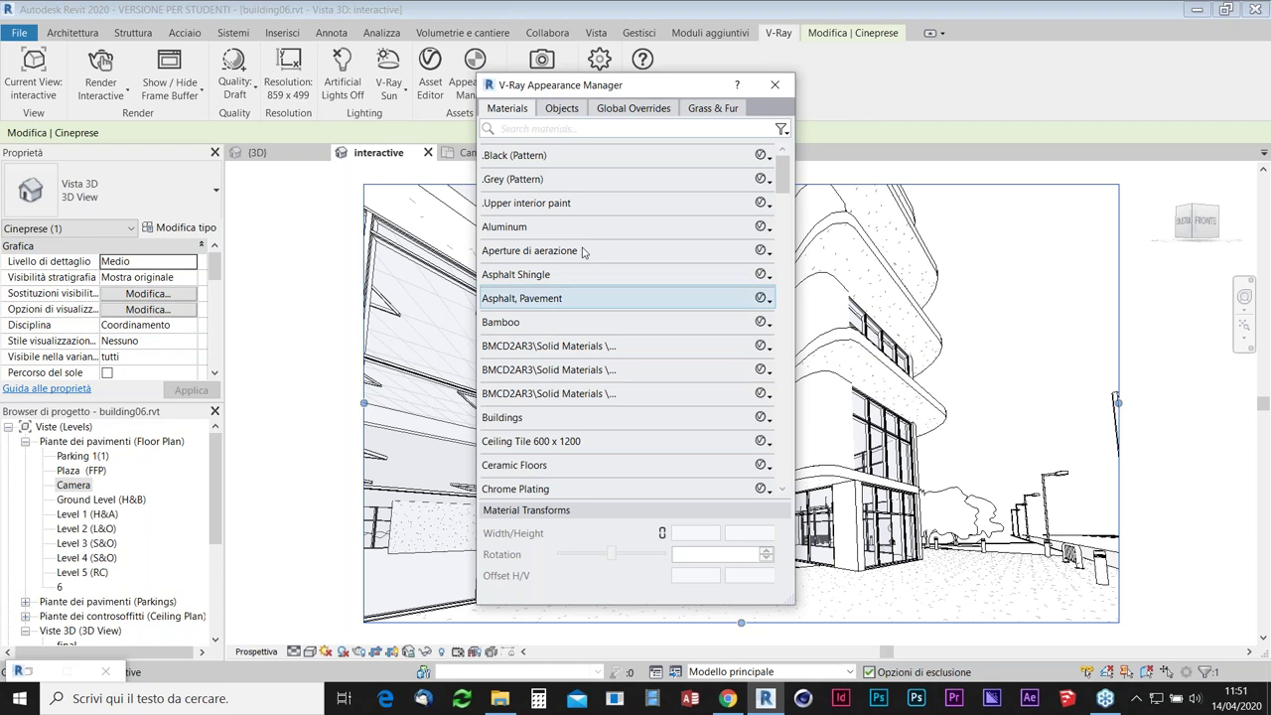
scroll(582, 218, "down", 5)
scroll(582, 221, "down", 2)
scroll(596, 224, "up", 3)
scroll(606, 226, "up", 3)
scroll(613, 228, "up", 1)
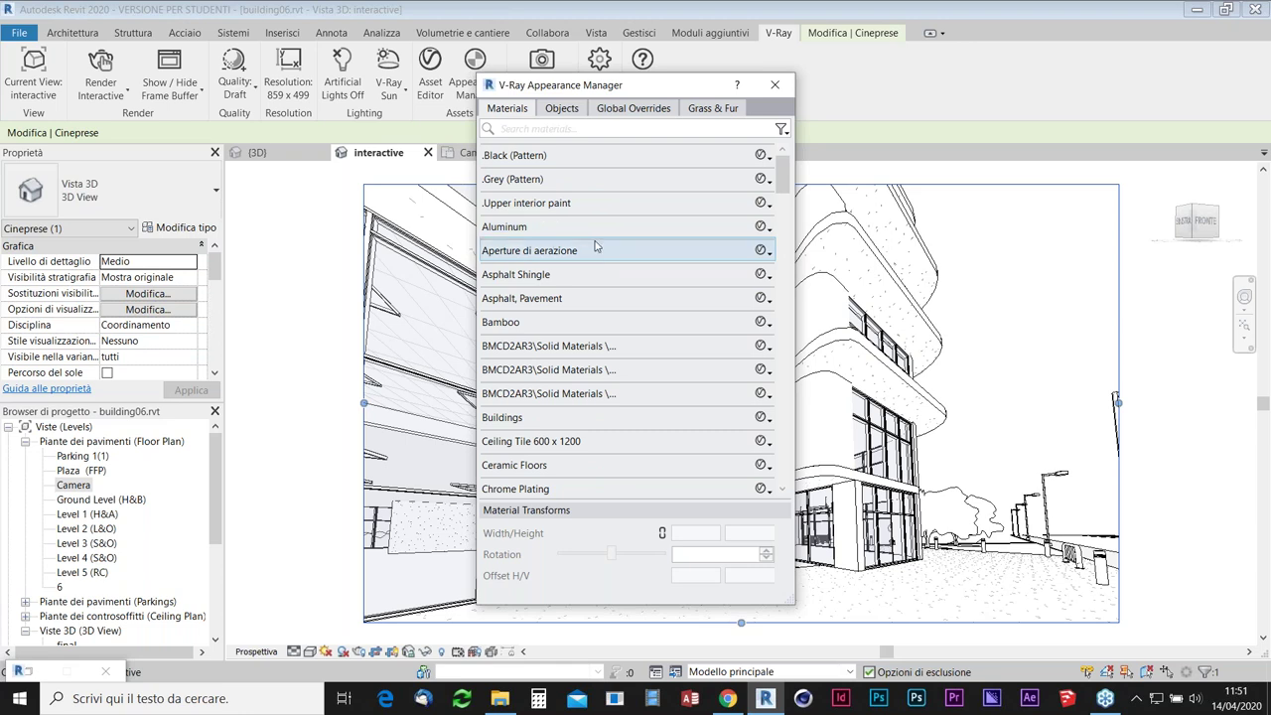
scroll(586, 323, "down", 3)
scroll(587, 334, "down", 4)
scroll(587, 334, "down", 4)
scroll(587, 333, "down", 4)
scroll(587, 334, "down", 4)
scroll(587, 333, "down", 4)
scroll(587, 334, "up", 6)
scroll(591, 334, "up", 6)
scroll(594, 334, "up", 3)
scroll(597, 334, "up", 1)
scroll(596, 334, "up", 4)
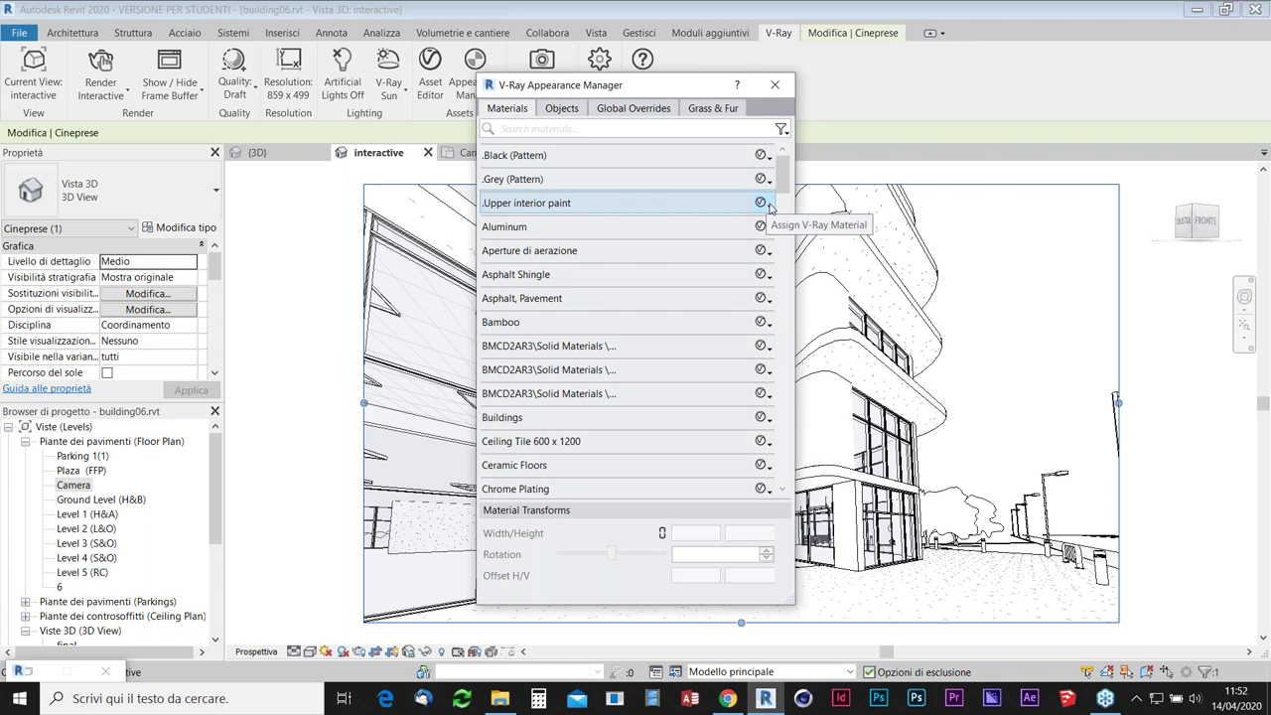
Open the V-Ray material list for .Upper interior paint and close it without assigning.
left_click(768, 205)
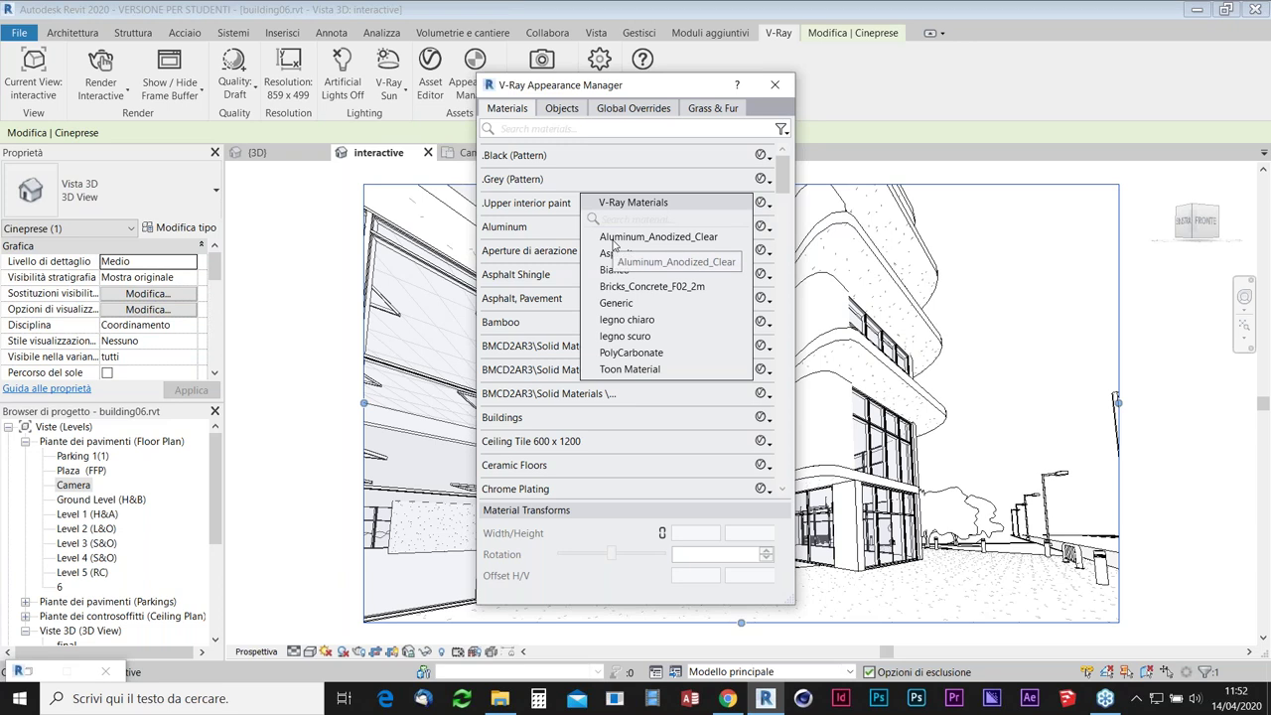
left_click(655, 86)
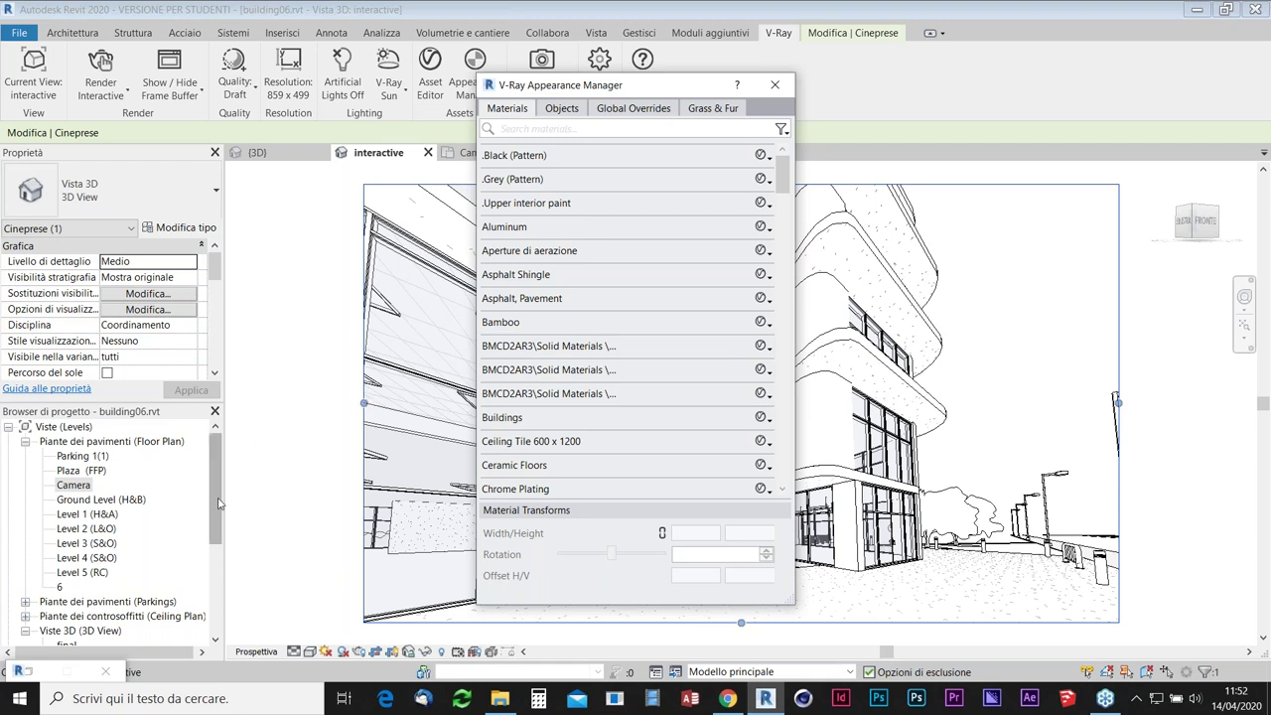
left_click_drag(214, 493, 212, 548)
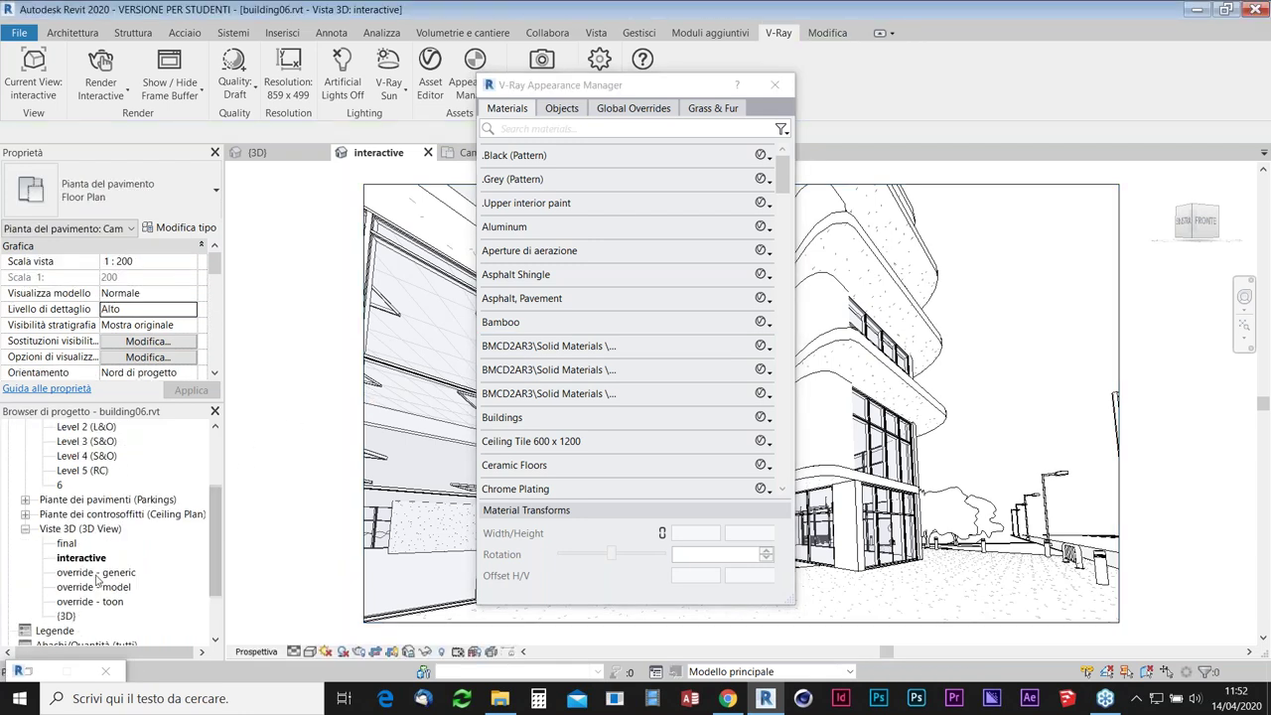
Open the 'override - generic' 3D view and set it as V-Ray's Current View.
left_click(97, 573)
double_click(96, 573)
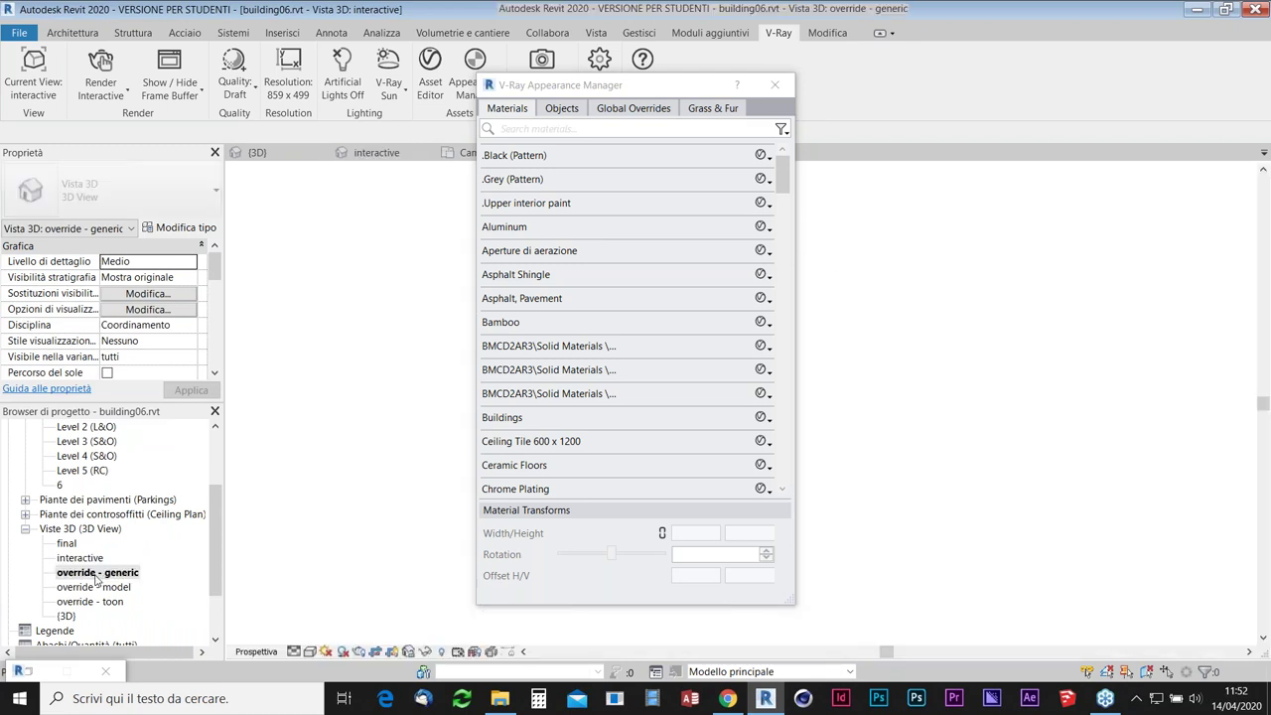
left_click(363, 469)
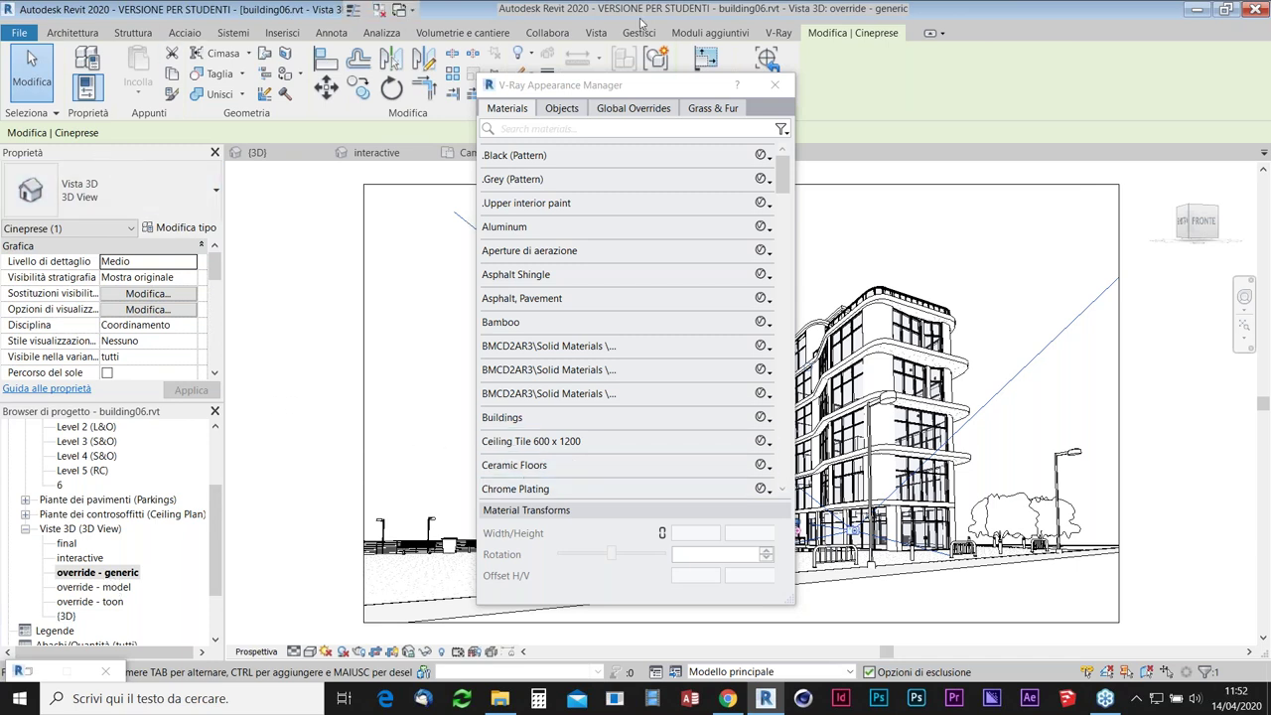
left_click(779, 32)
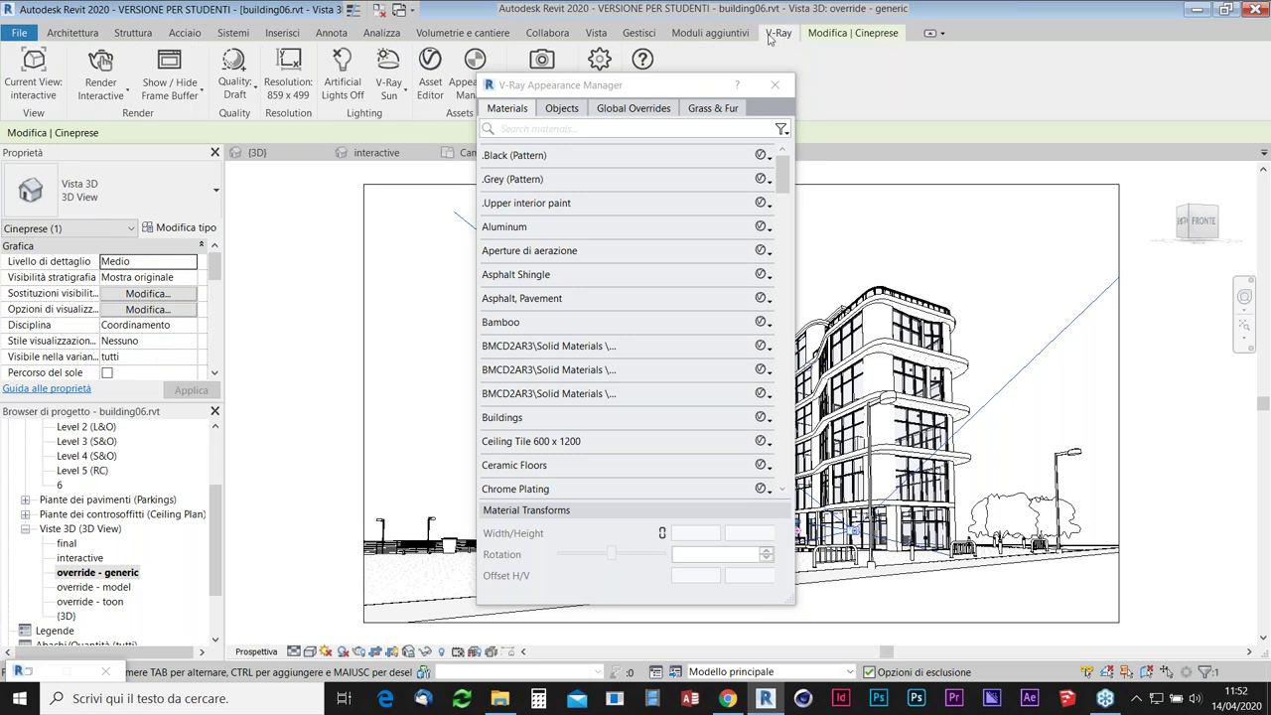
left_click(33, 89)
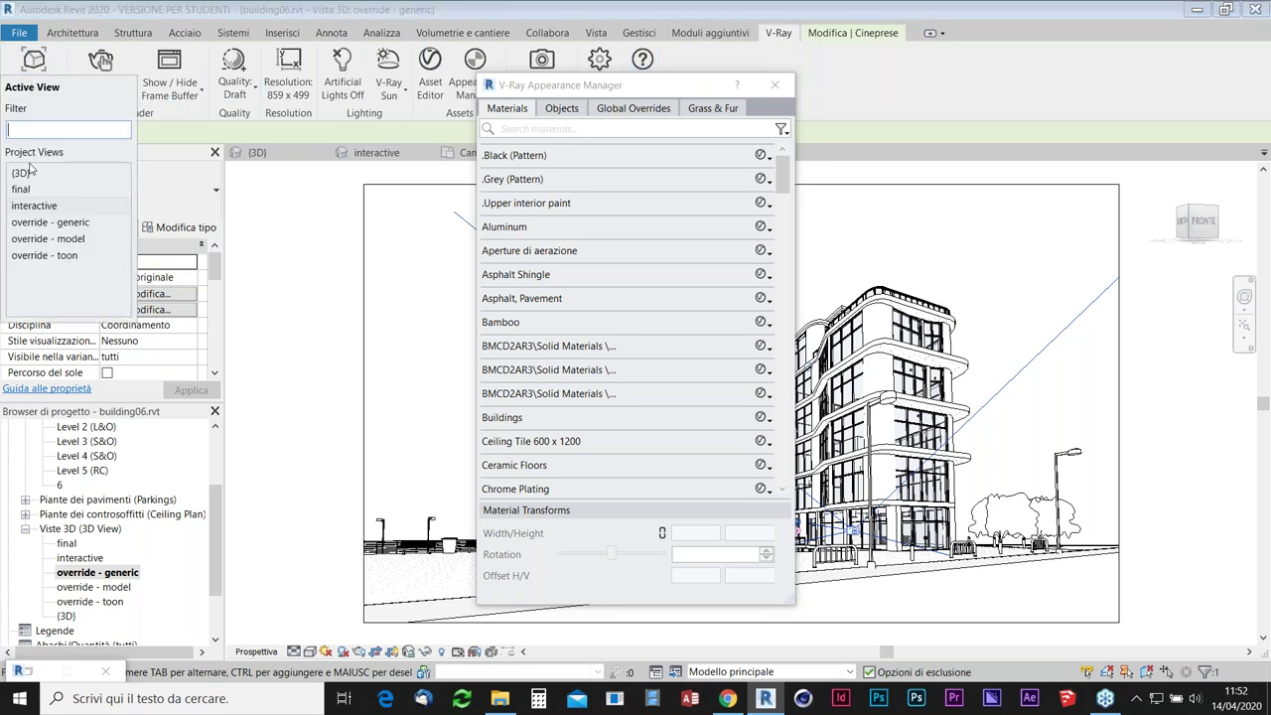
left_click(40, 222)
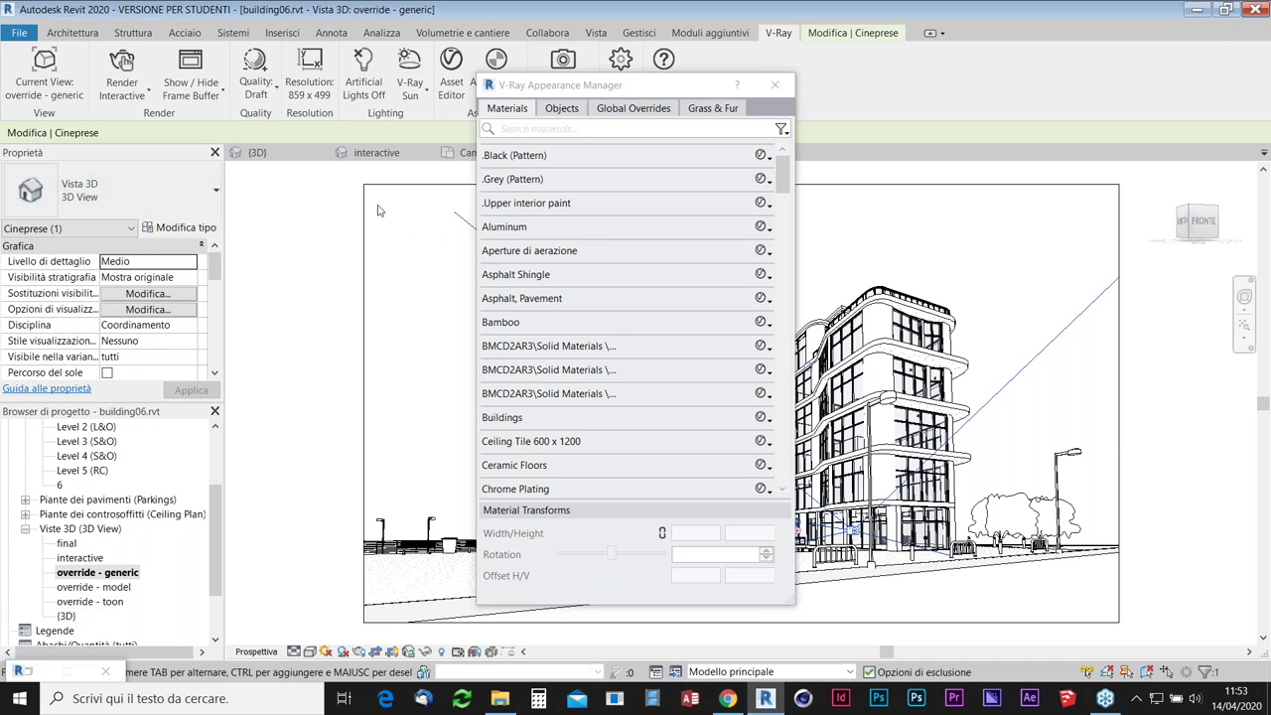
In Global Overrides, set the Opaque Materials override to Generic instead of legno chiaro, and start an interactive render.
left_click(627, 111)
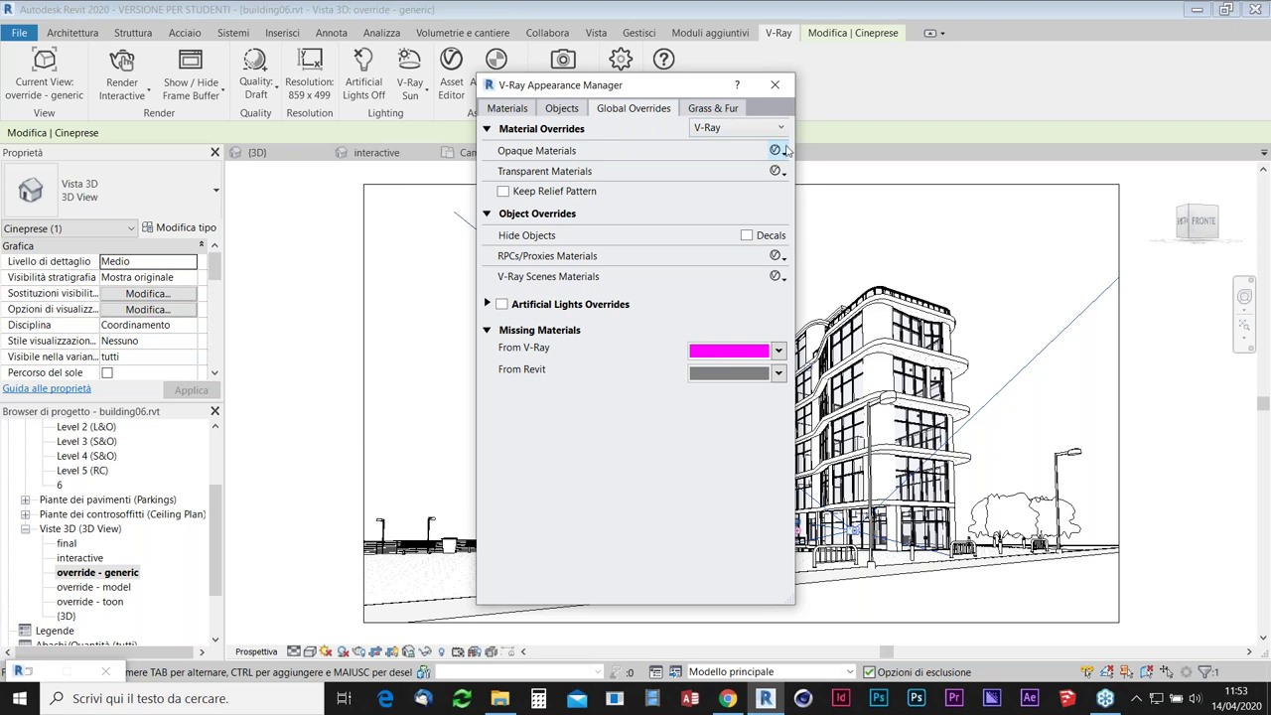
mouse_move(776, 150)
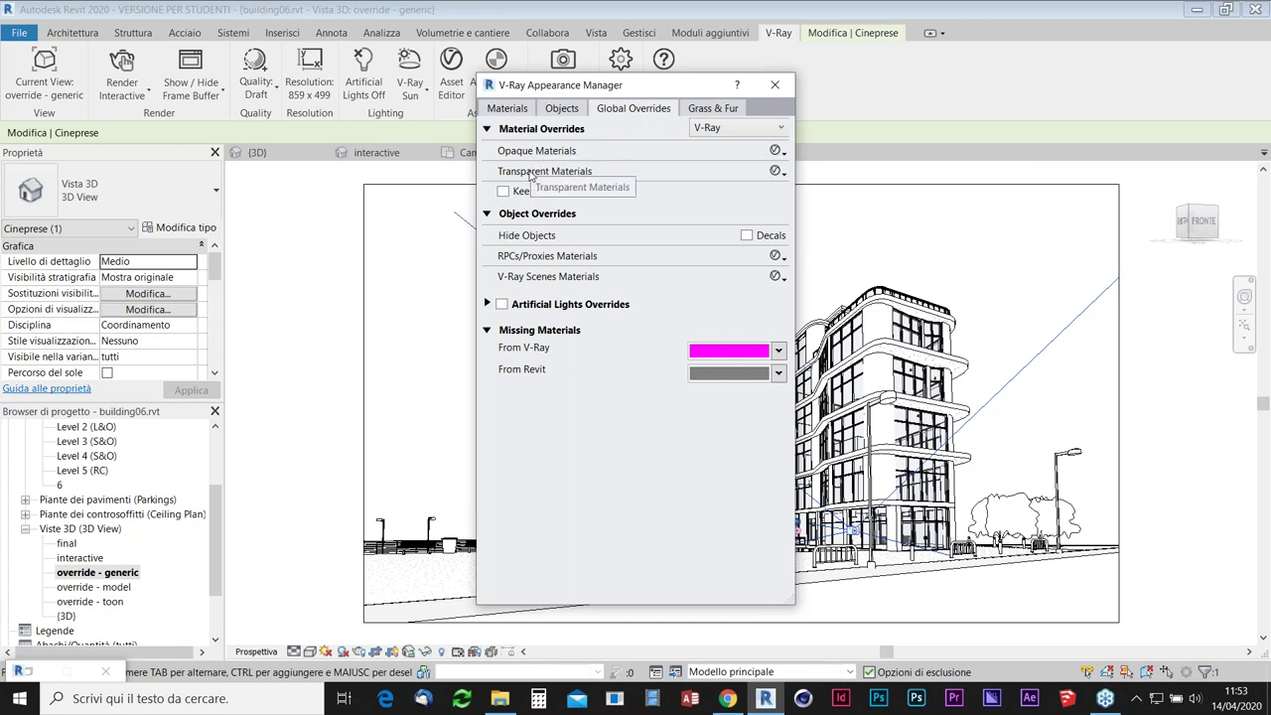
left_click(778, 150)
left_click(672, 268)
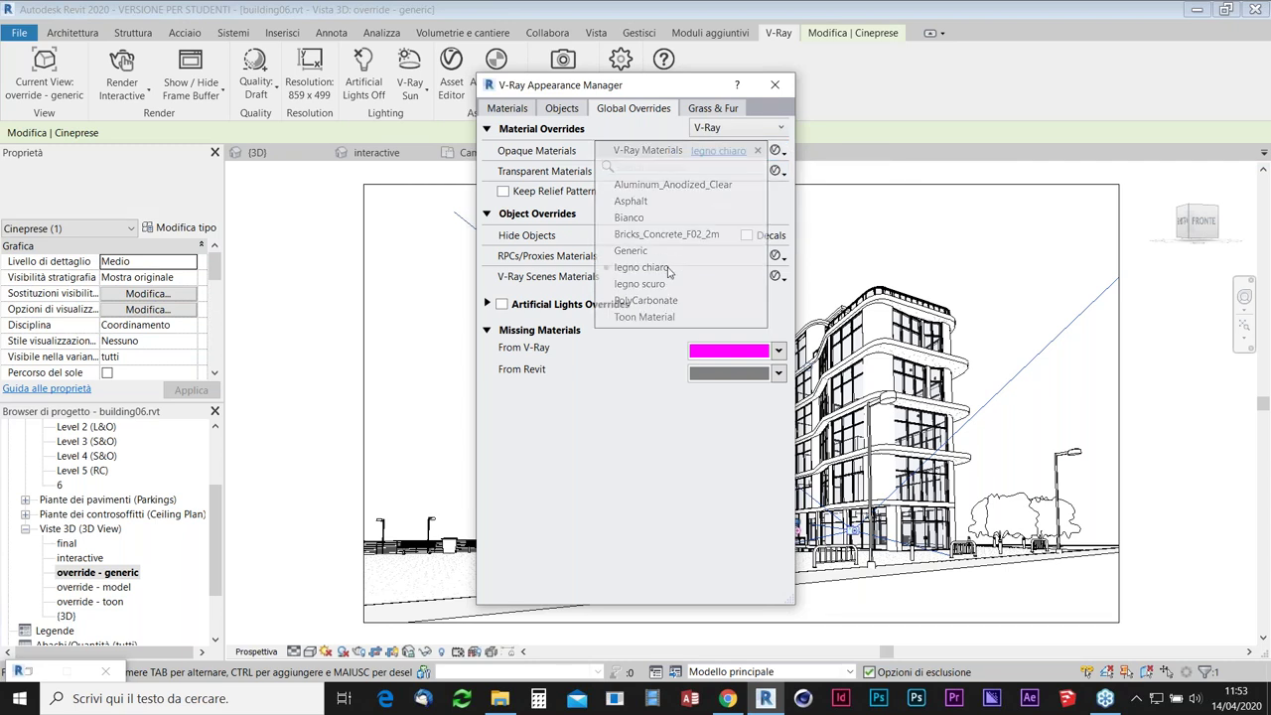
left_click(775, 150)
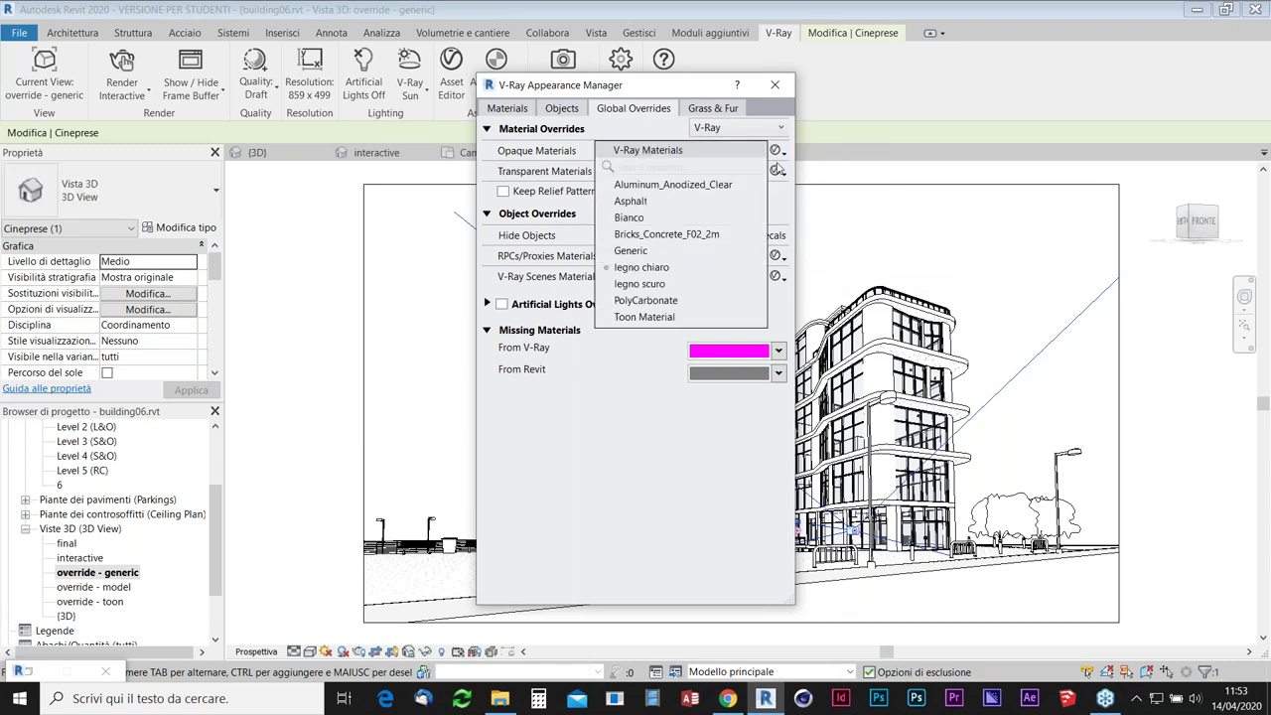
left_click(643, 252)
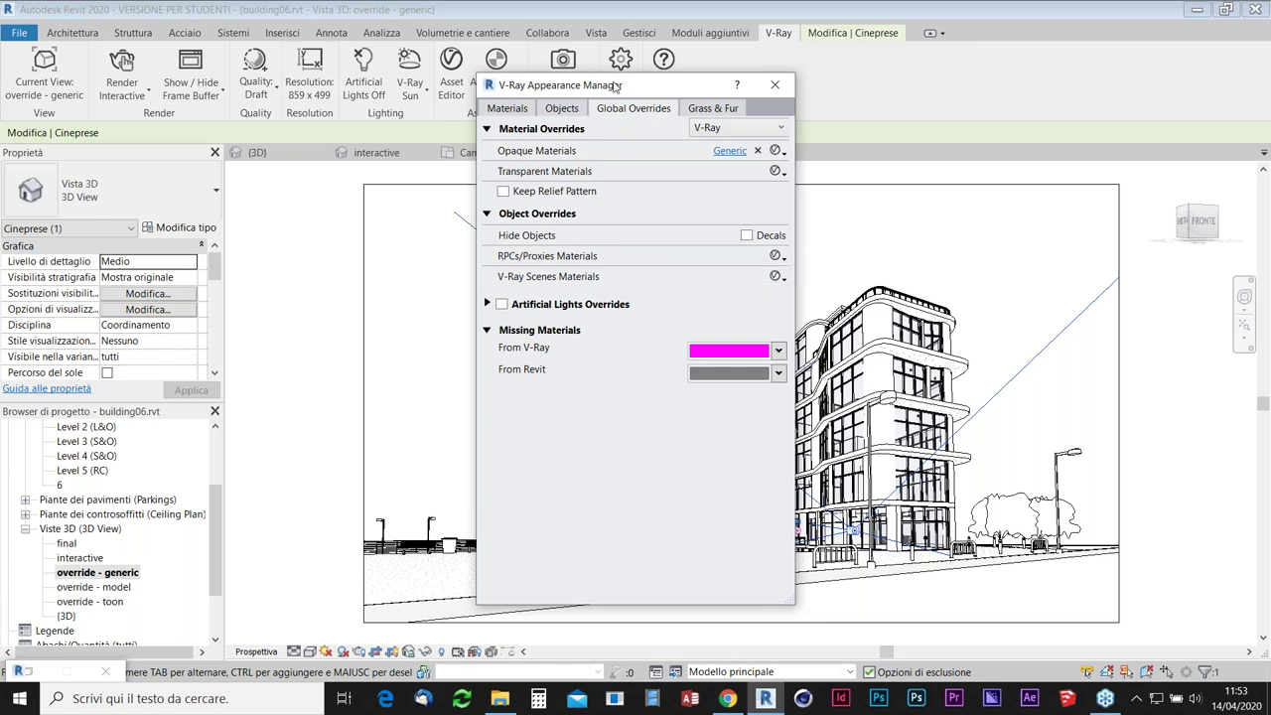
left_click_drag(623, 90, 586, 97)
left_click(119, 64)
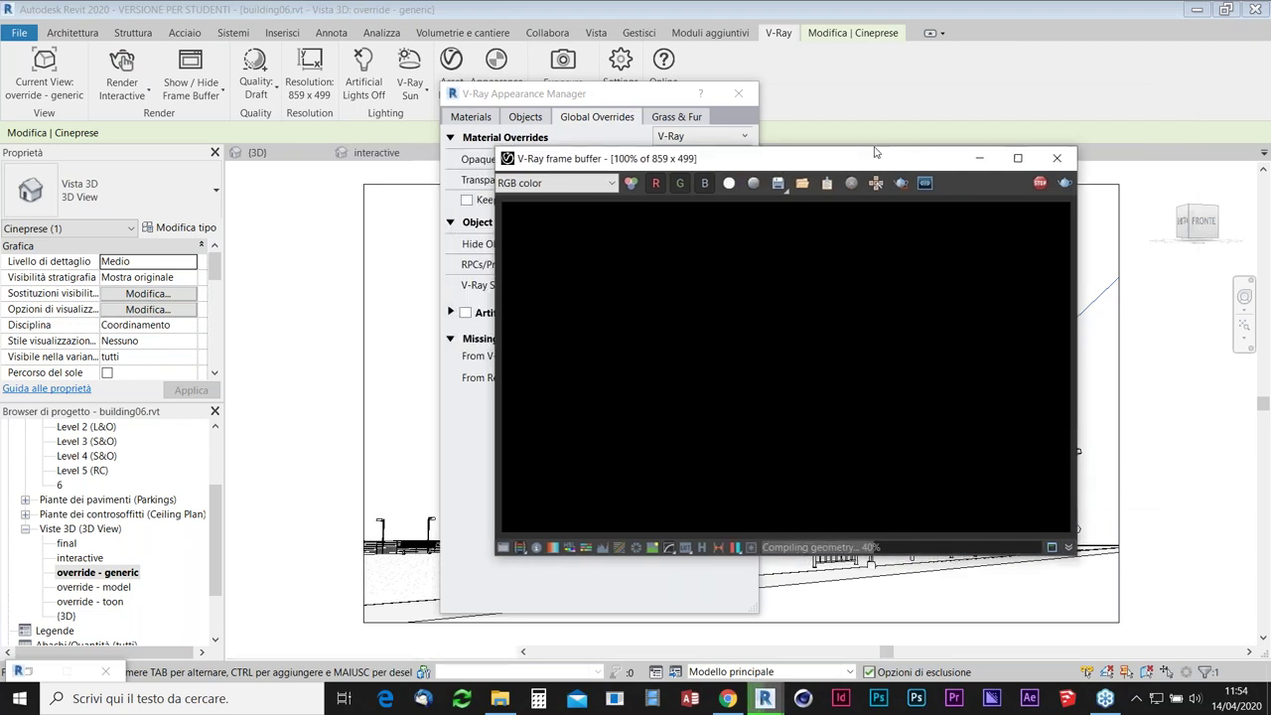
Move the Appearance Manager left to watch the Generic-overridden interactive render.
left_click_drag(620, 100, 439, 100)
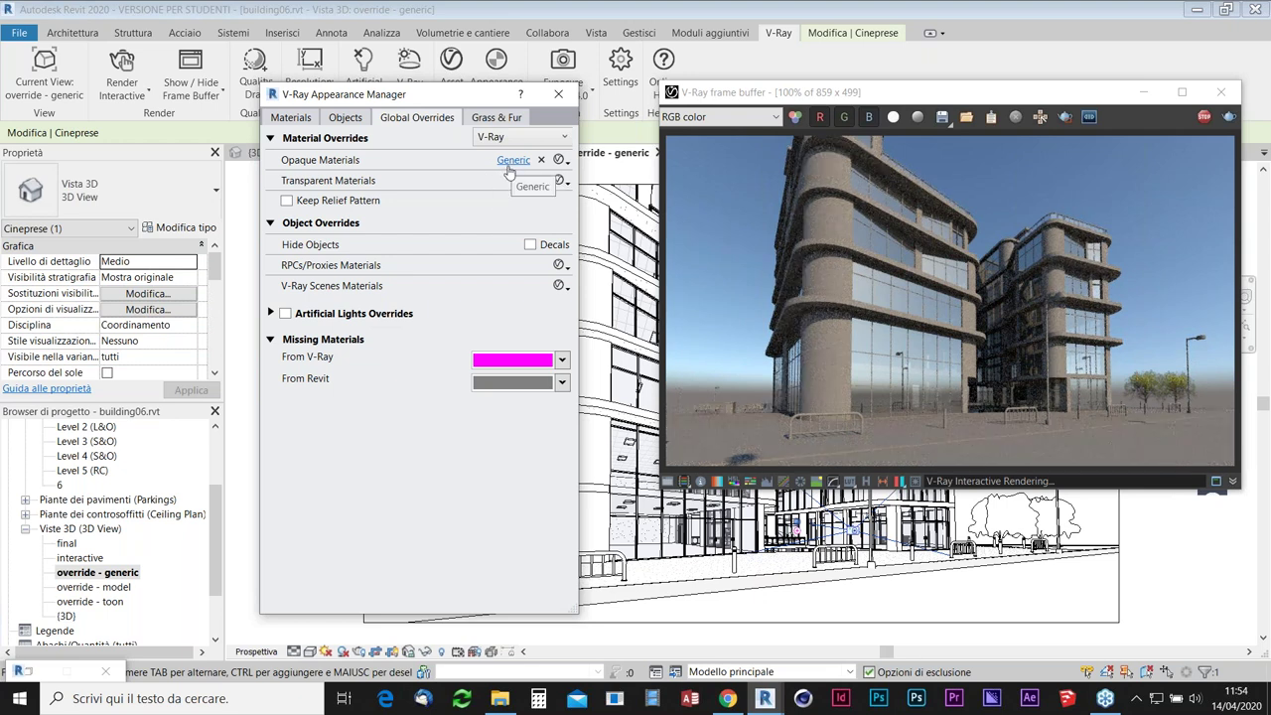
Override Transparent and RPCs/Proxies materials with Generic, then stop the render and close the frame buffer.
left_click(562, 183)
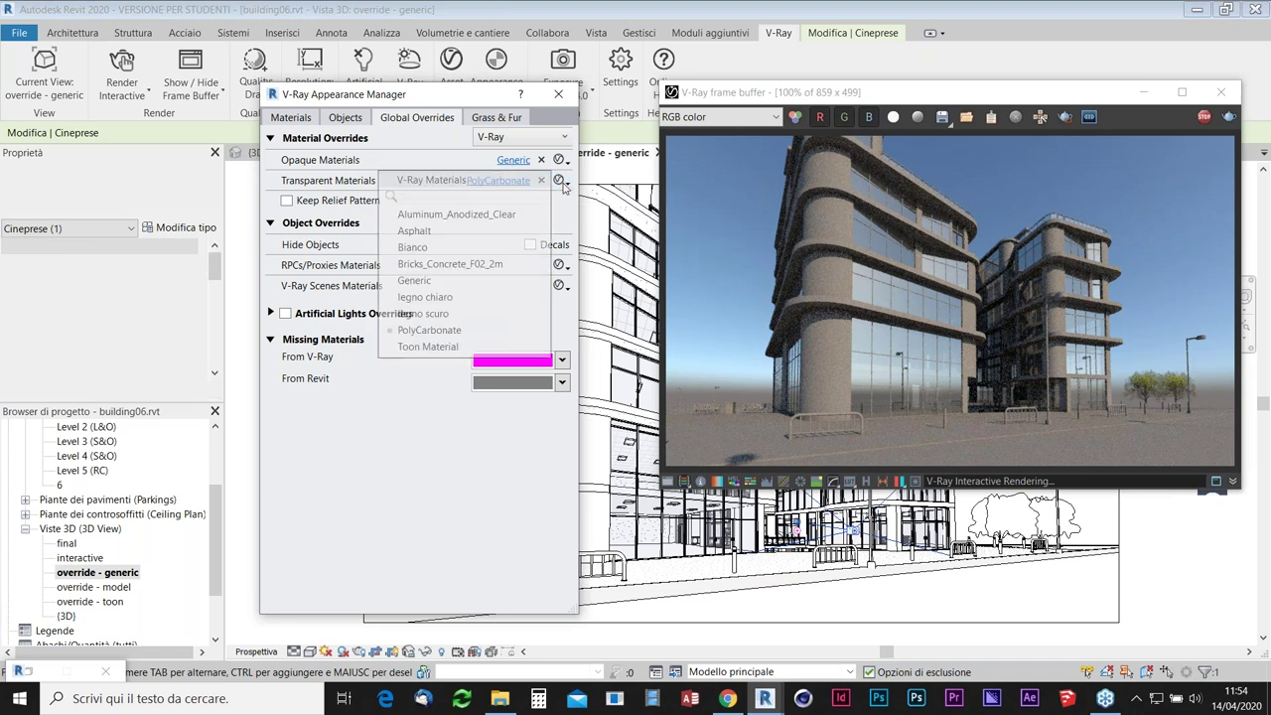
left_click(435, 280)
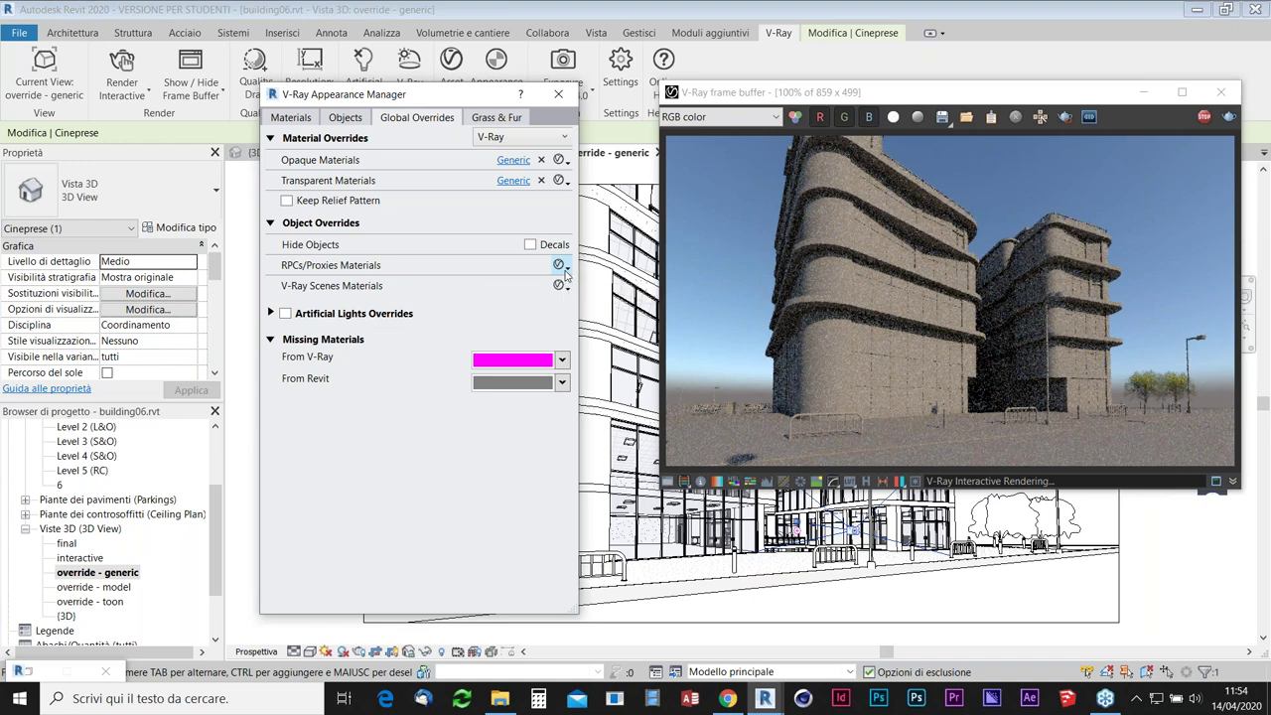
left_click(566, 274)
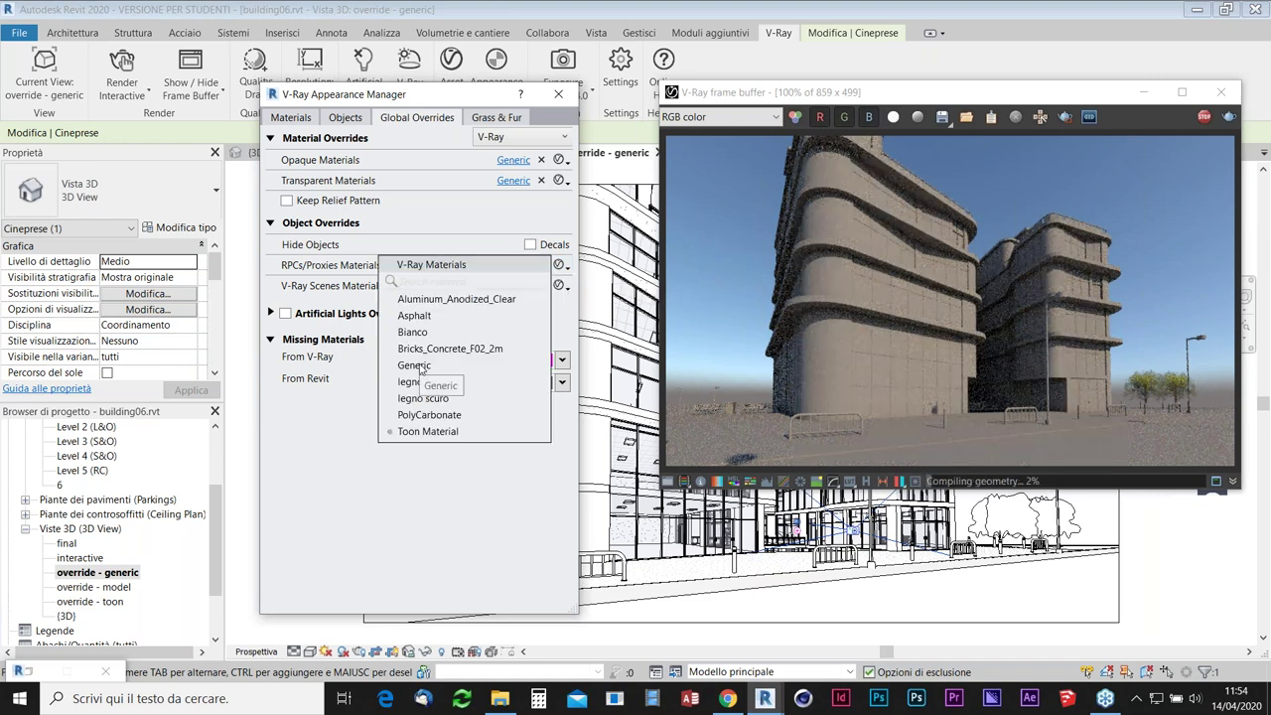
left_click(418, 367)
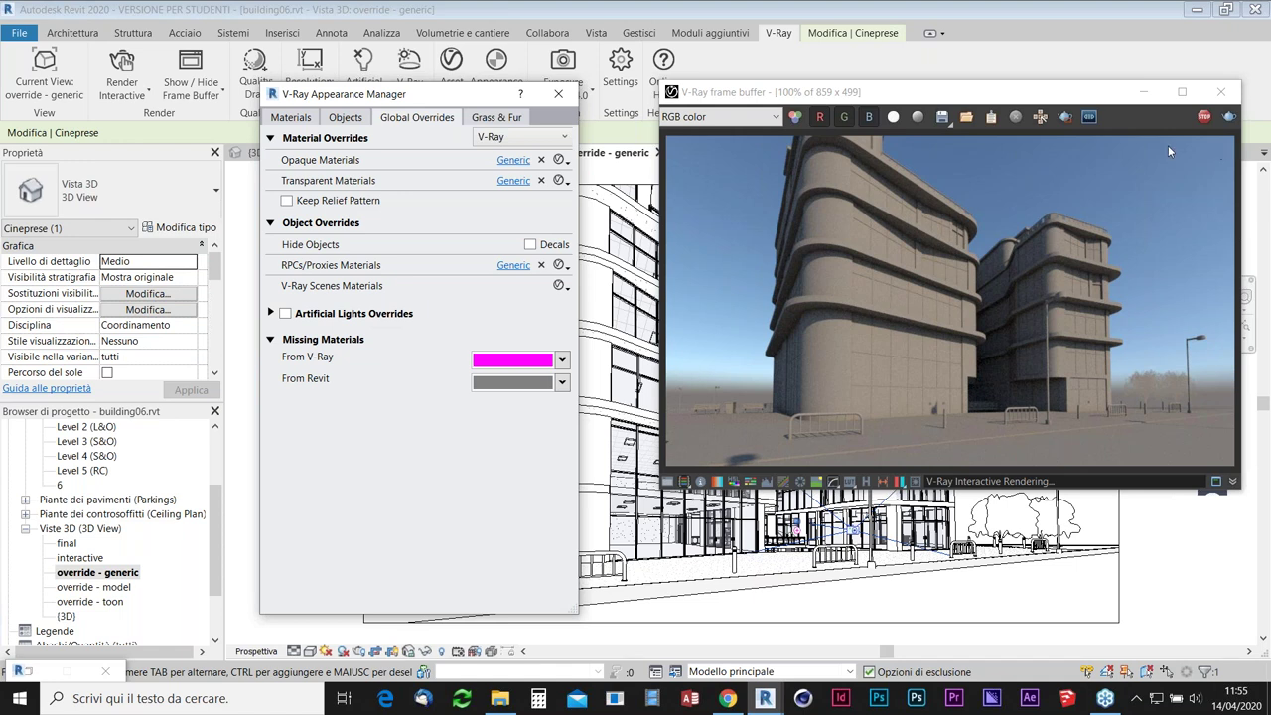
left_click(1205, 116)
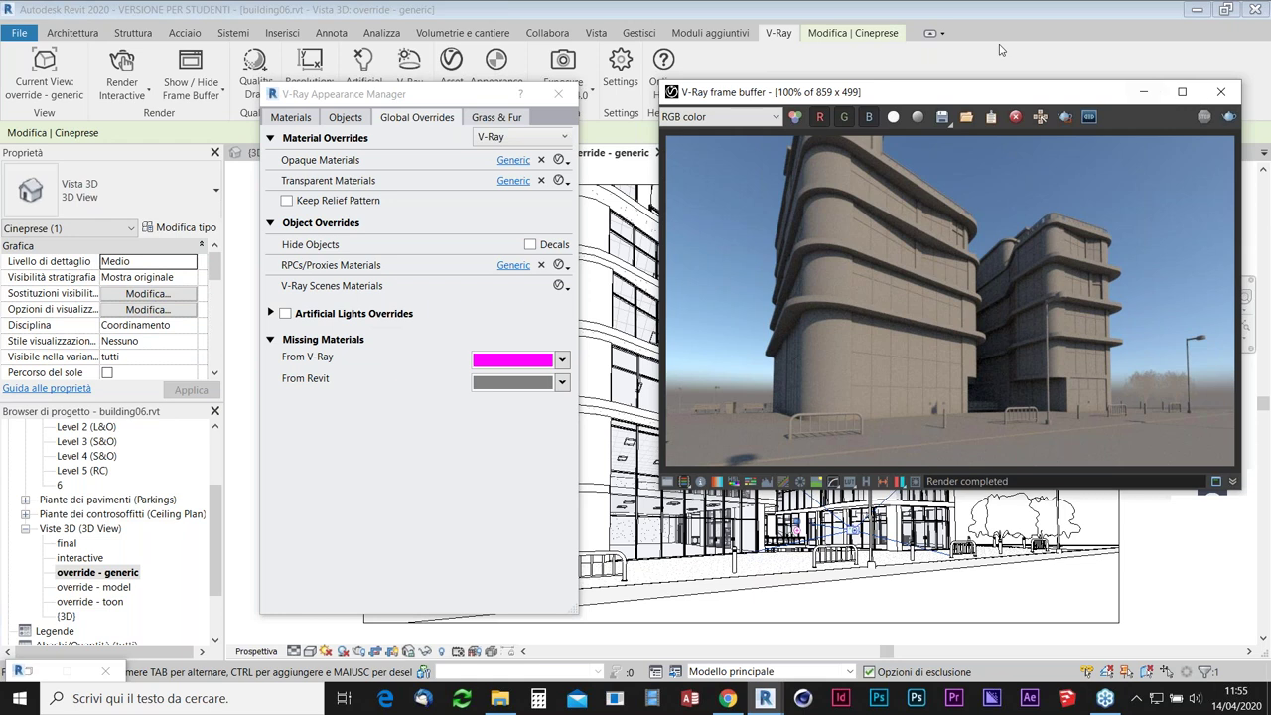
left_click(1221, 92)
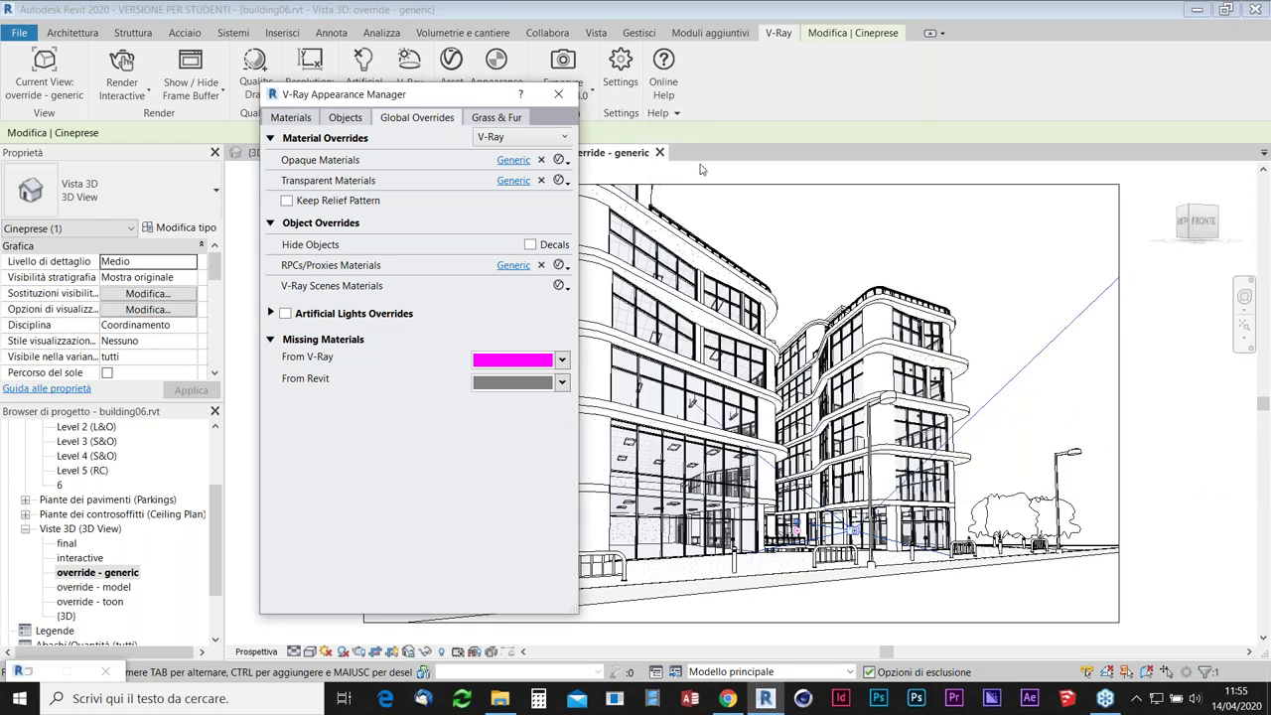
Open the 'override - model' 3D view and make it V-Ray's current view.
left_click(86, 594)
double_click(87, 587)
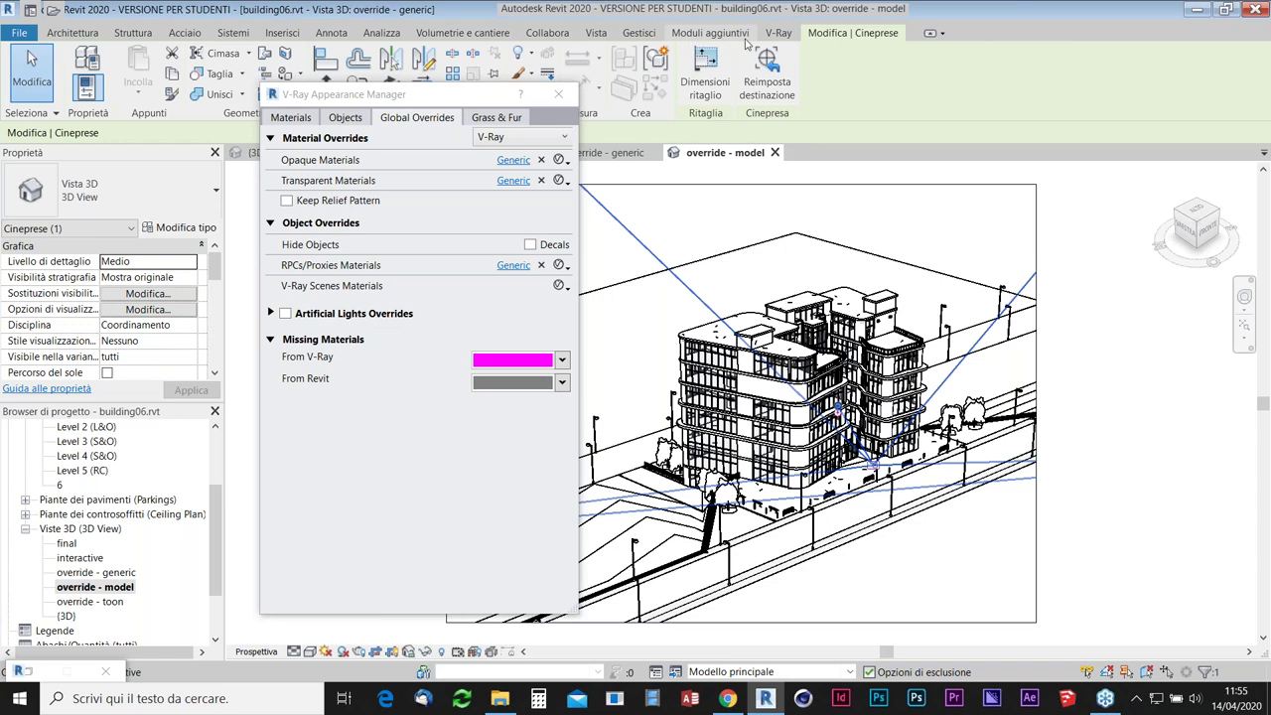
left_click(779, 33)
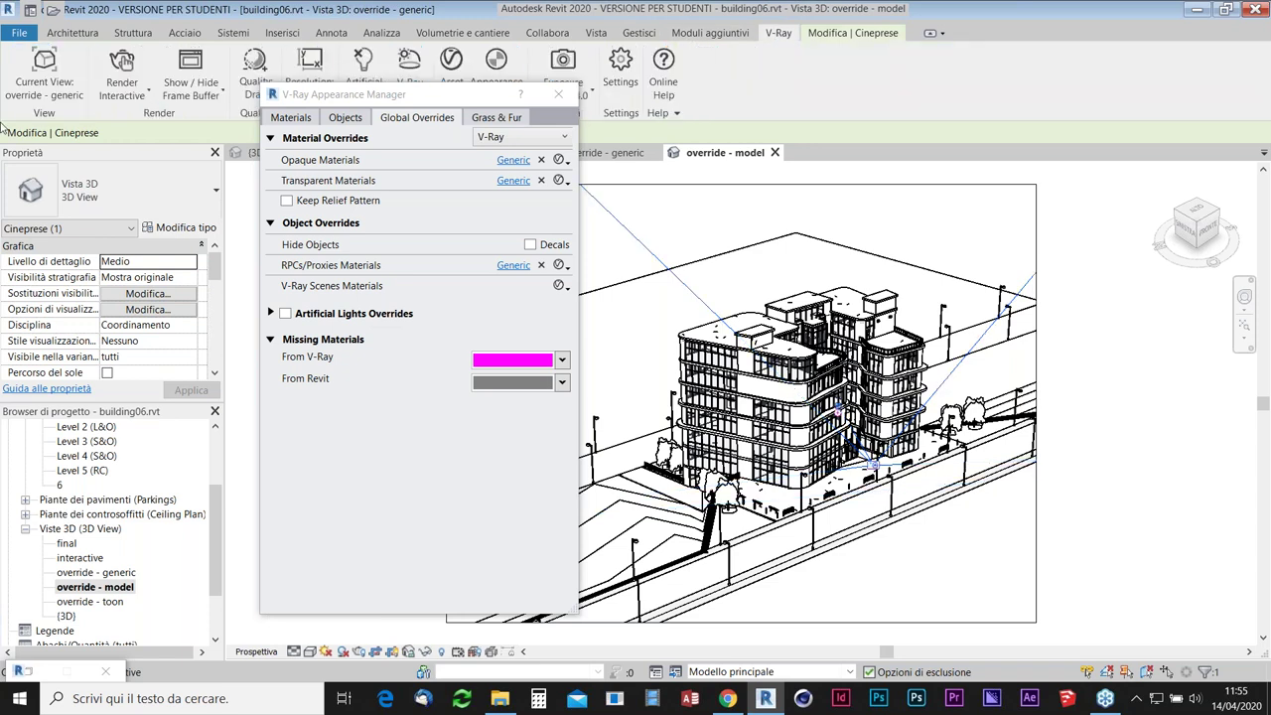
left_click(44, 84)
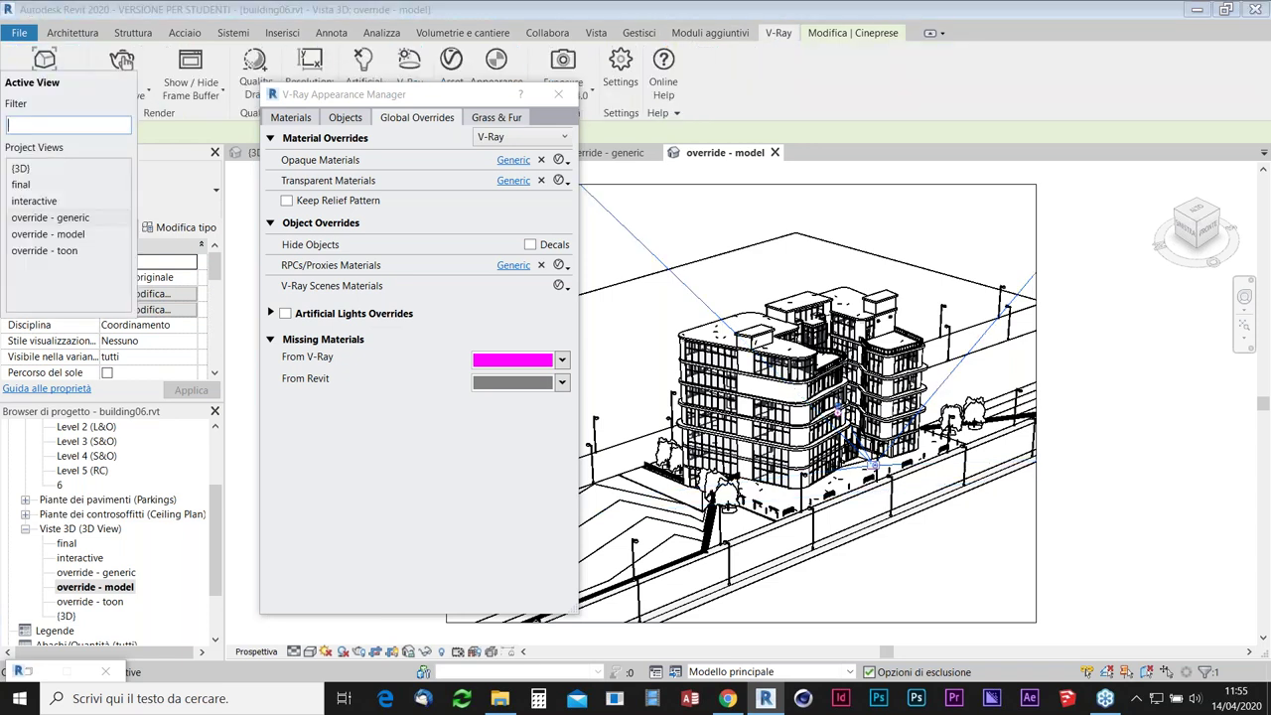
left_click(56, 236)
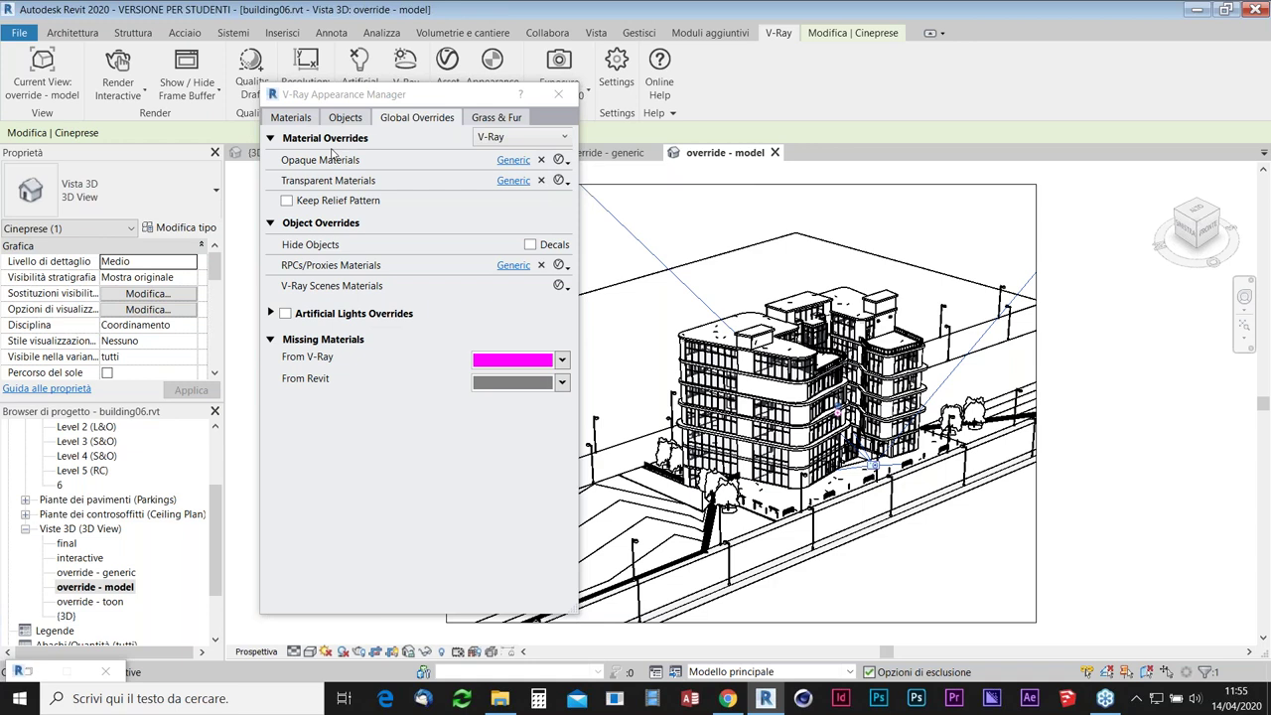
Override the opaque, transparent and RPC/proxy materials with legno chiaro.
left_click(559, 160)
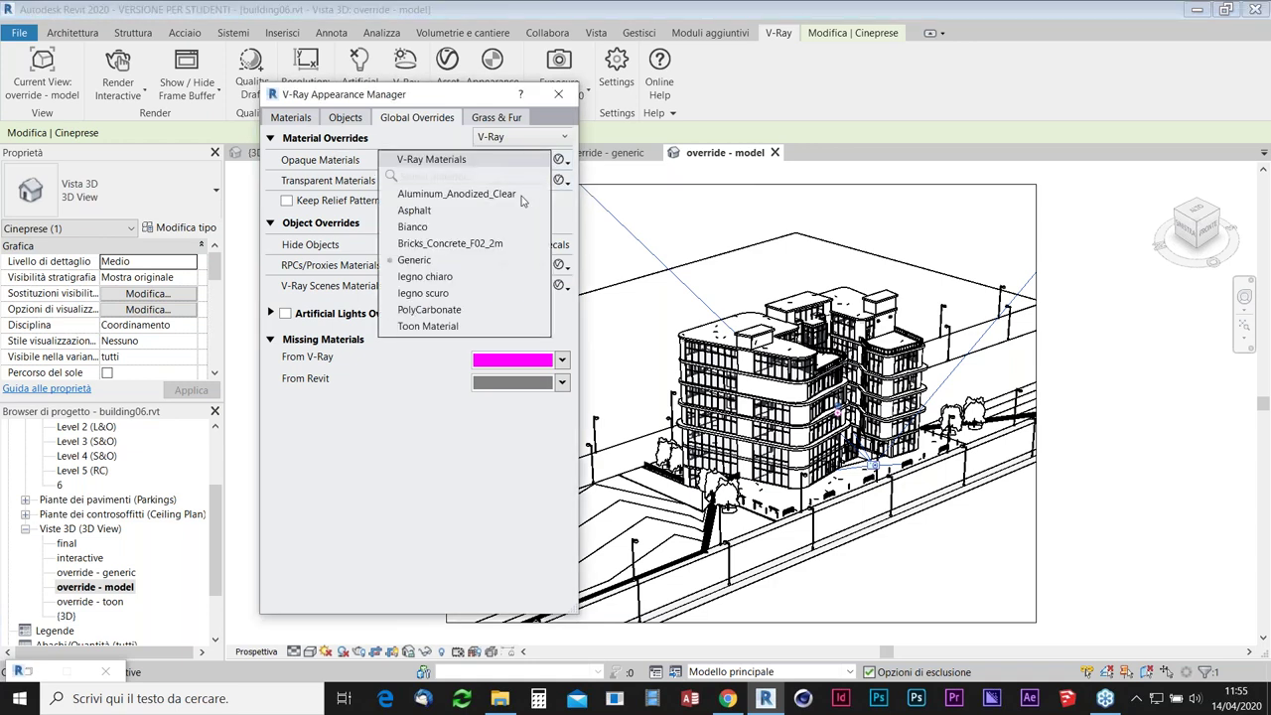
left_click(429, 282)
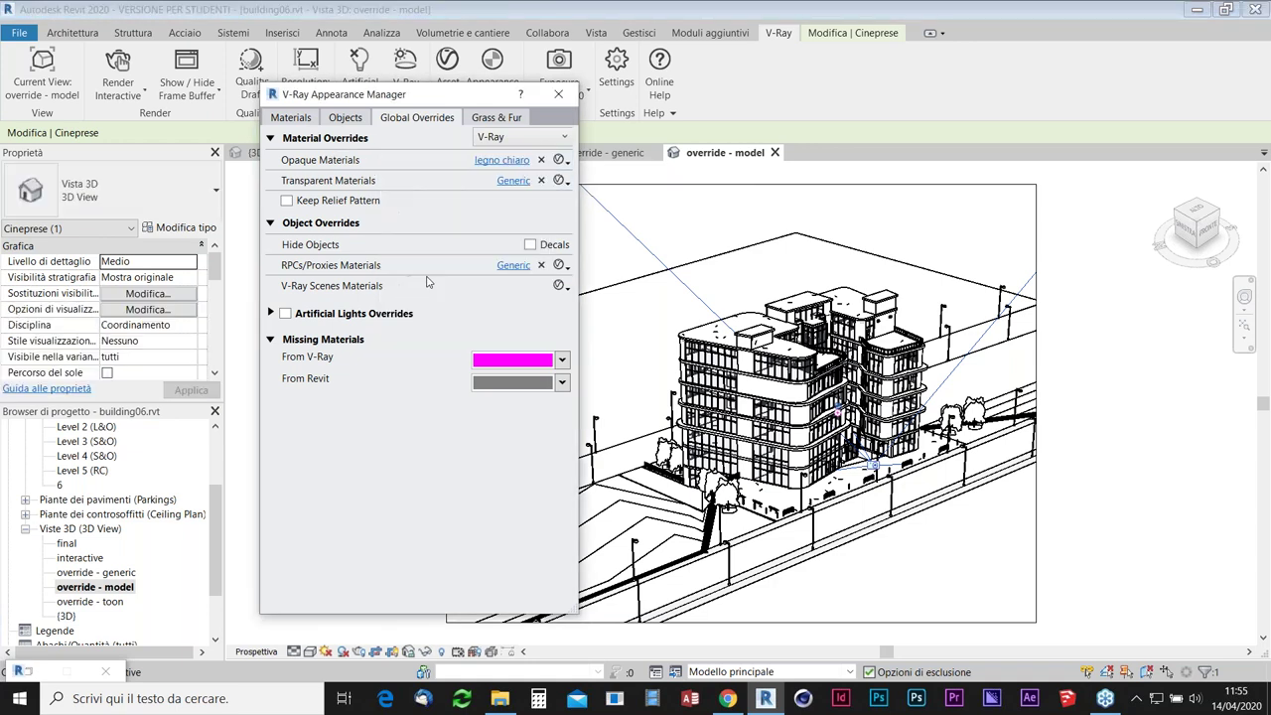
left_click(559, 179)
left_click(427, 297)
left_click(567, 270)
left_click(449, 385)
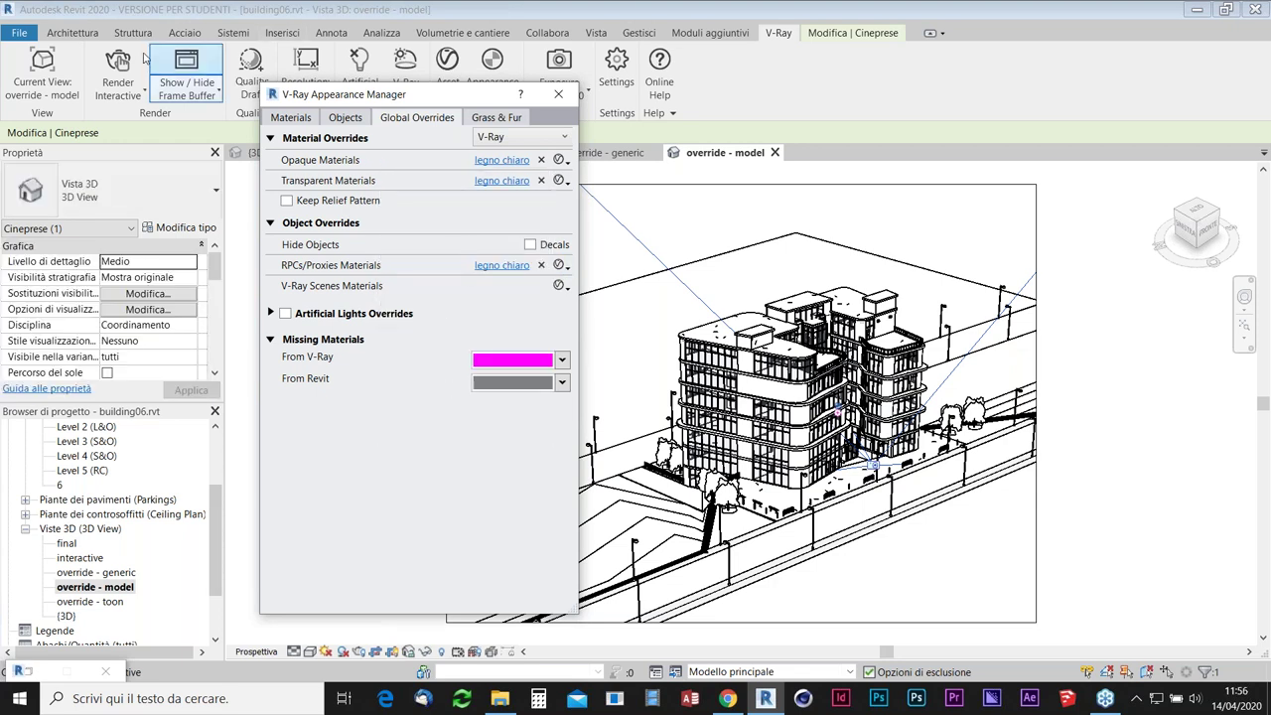
left_click(117, 62)
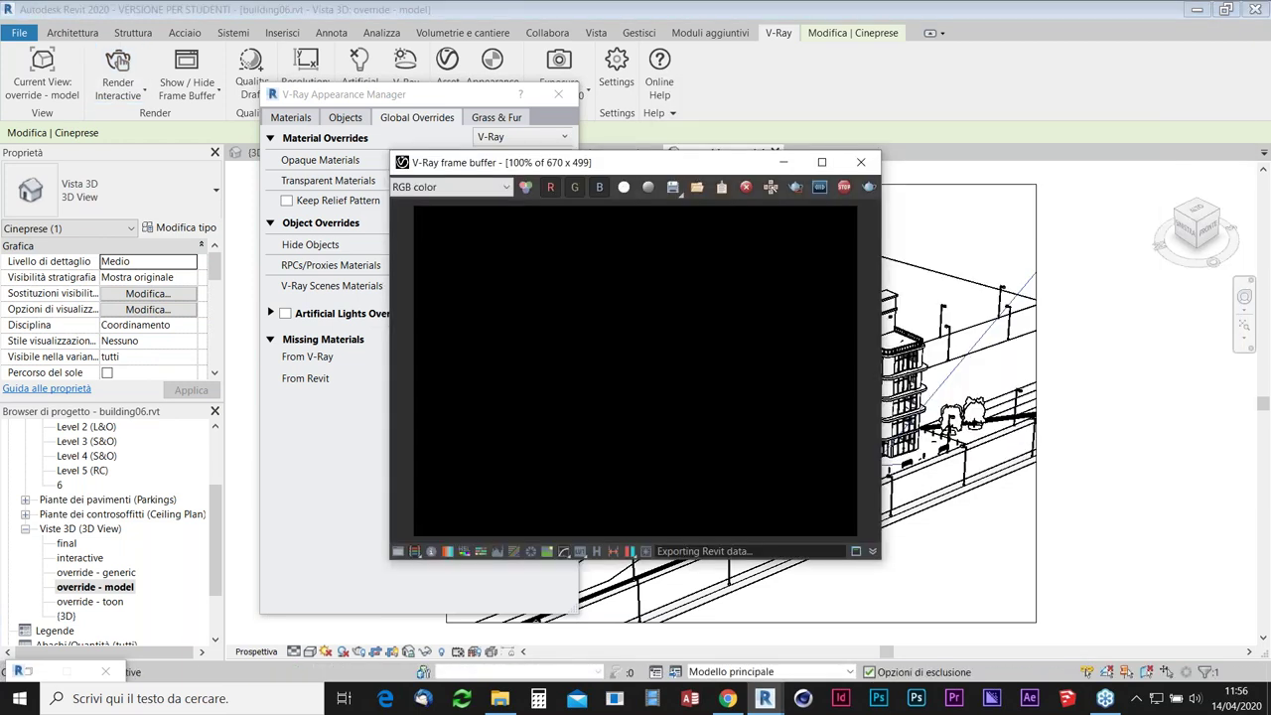
Move the V-Ray frame buffer to the right while the legno chiaro render refines.
mouse_move(767, 162)
left_mouse_down()
mouse_move(897, 168)
mouse_move(1040, 133)
left_mouse_up()
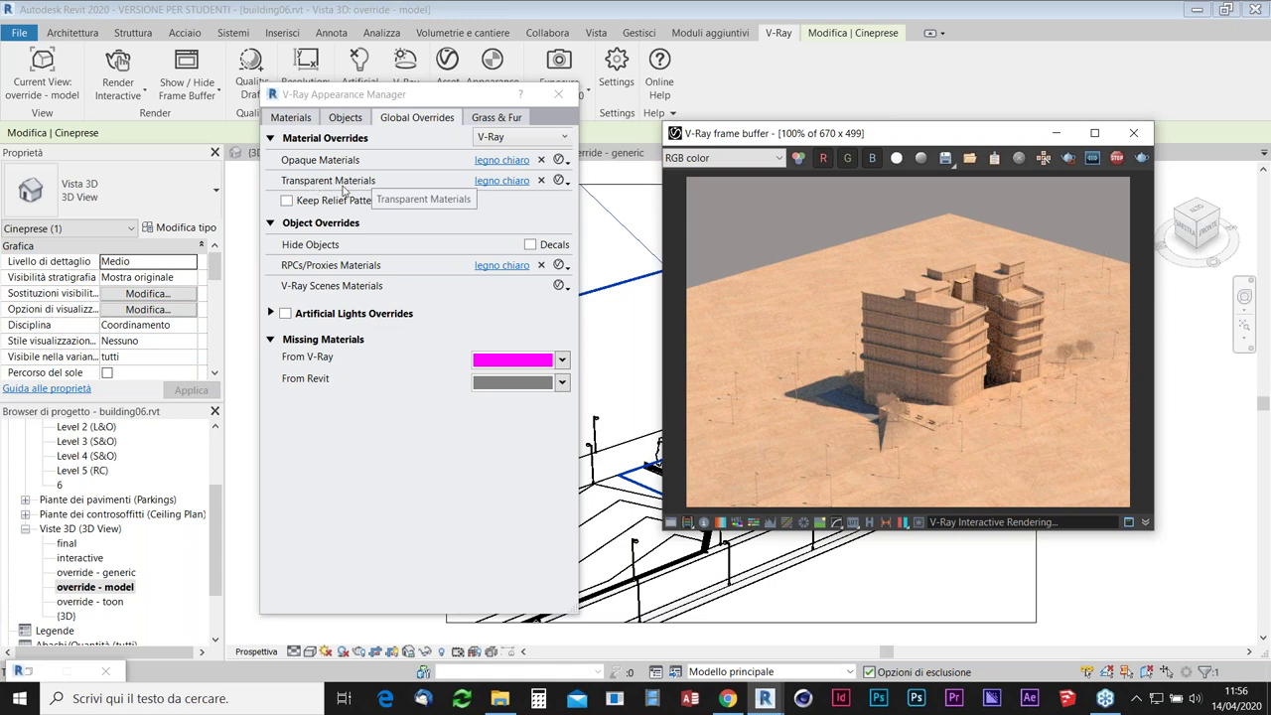
Switch the transparent override to PolyCarbonate, stop the render and save it to history as 'model'.
left_click(559, 181)
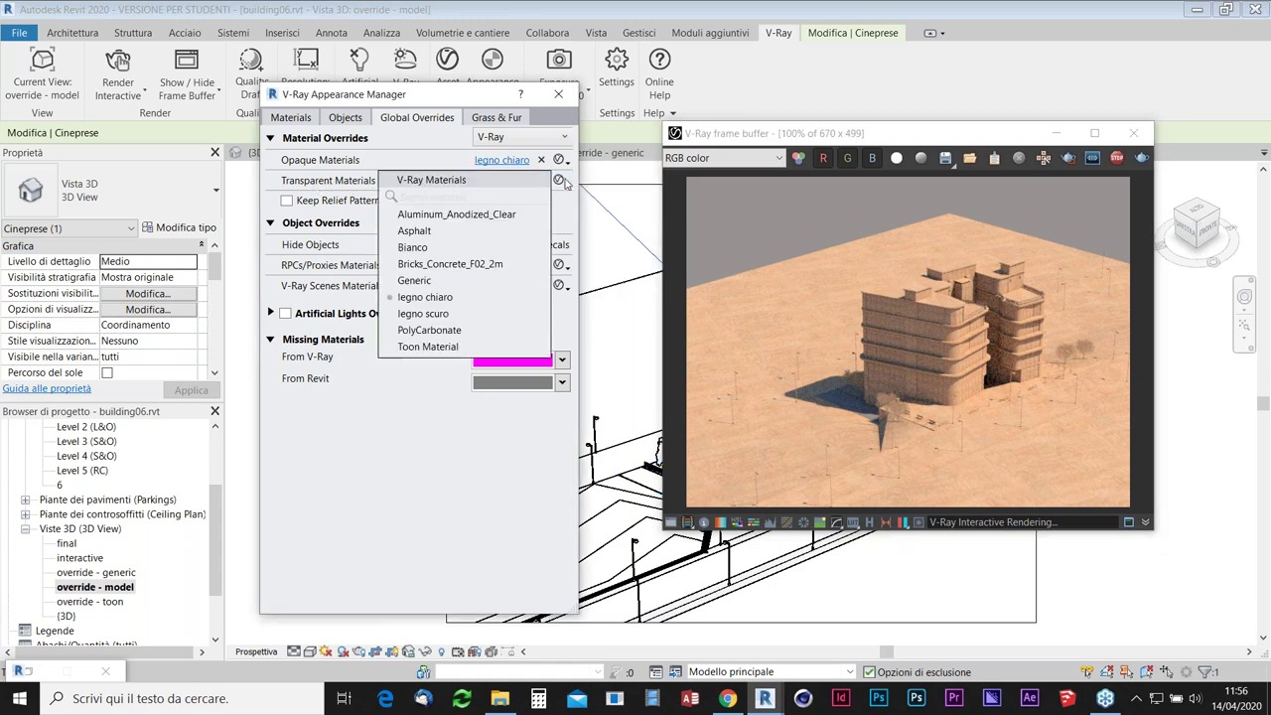
left_click(415, 329)
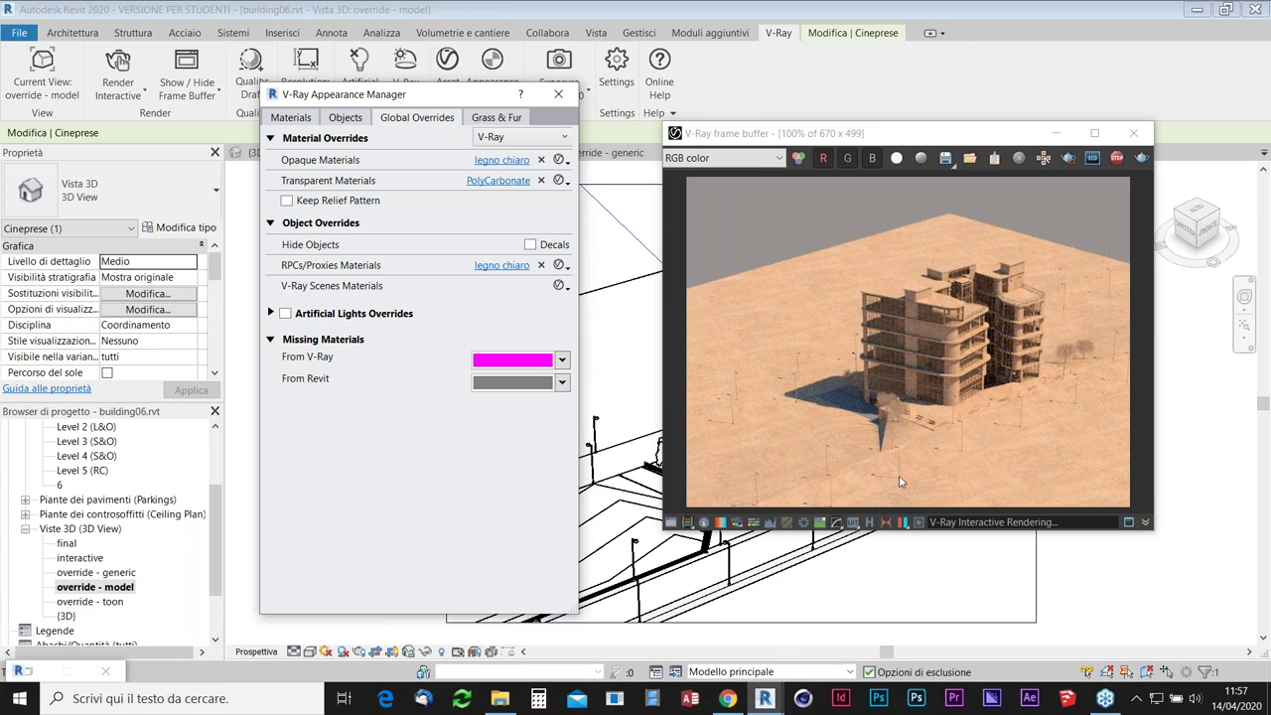
left_click(1109, 159)
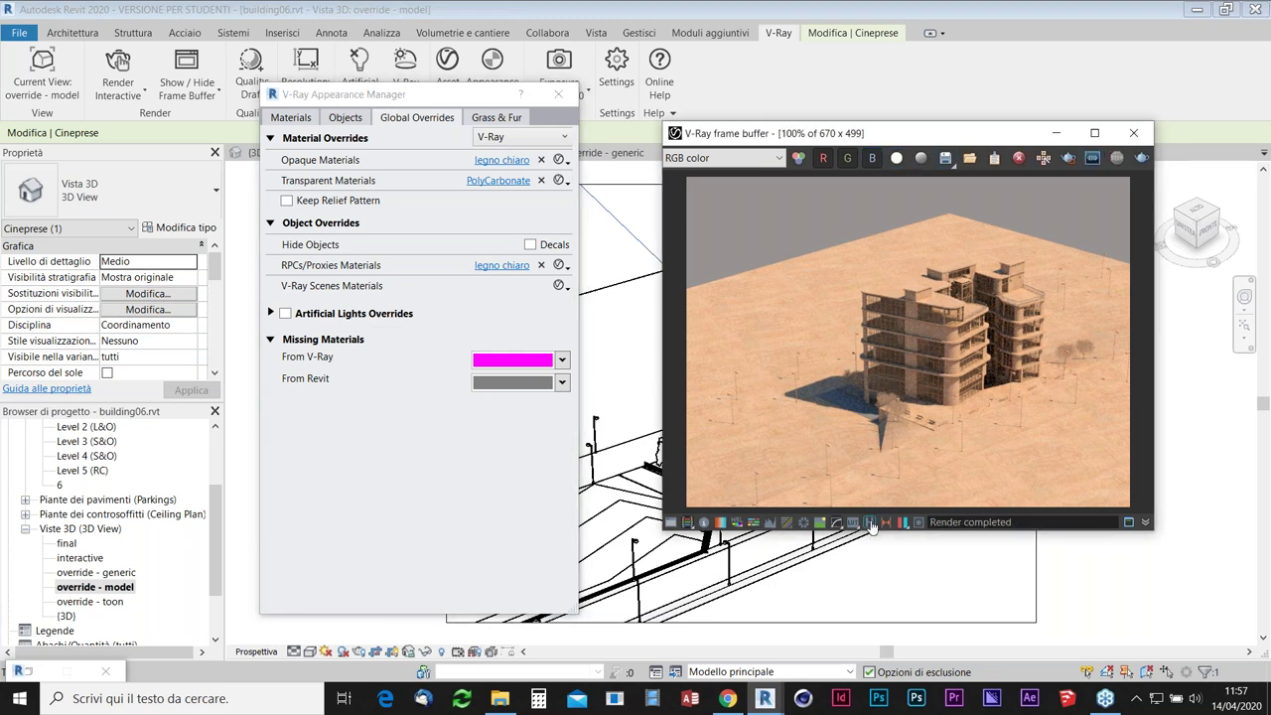
left_click(870, 523)
left_click(515, 341)
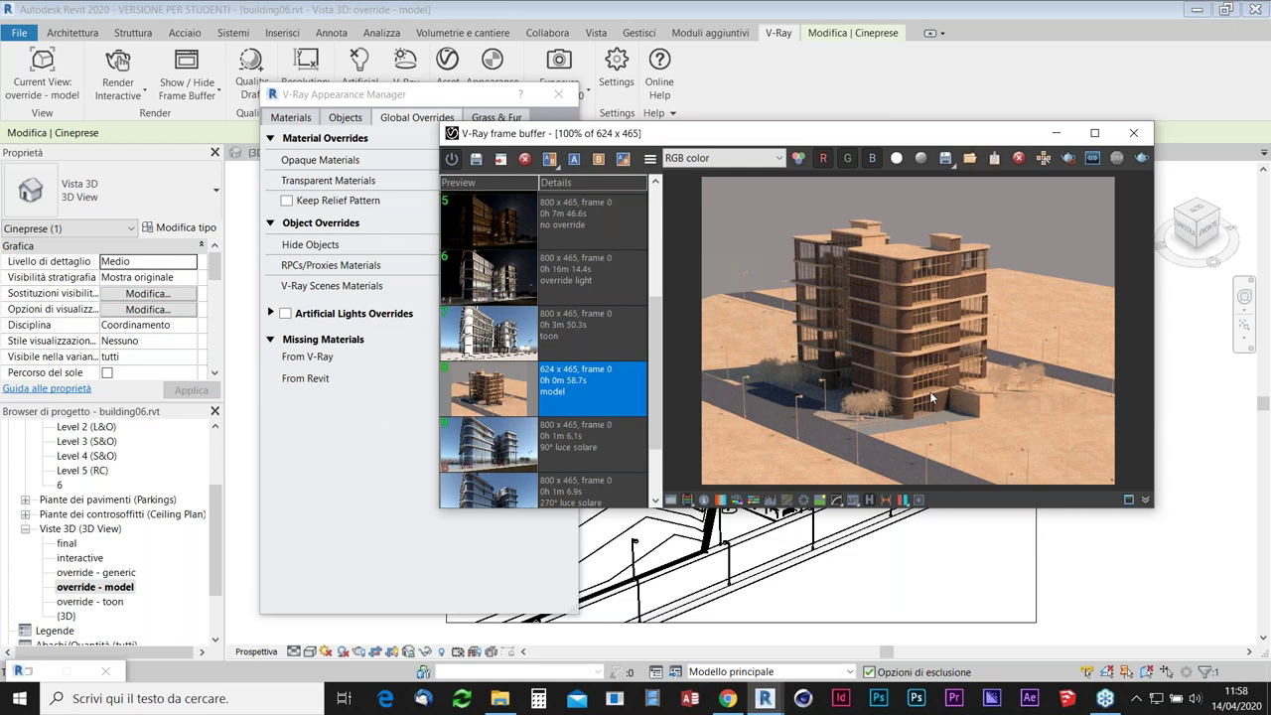
Load the saved 800 x 465 'toon' render from the V-Ray render history.
mouse_move(704, 138)
left_mouse_down()
mouse_move(732, 137)
mouse_move(740, 221)
left_mouse_up()
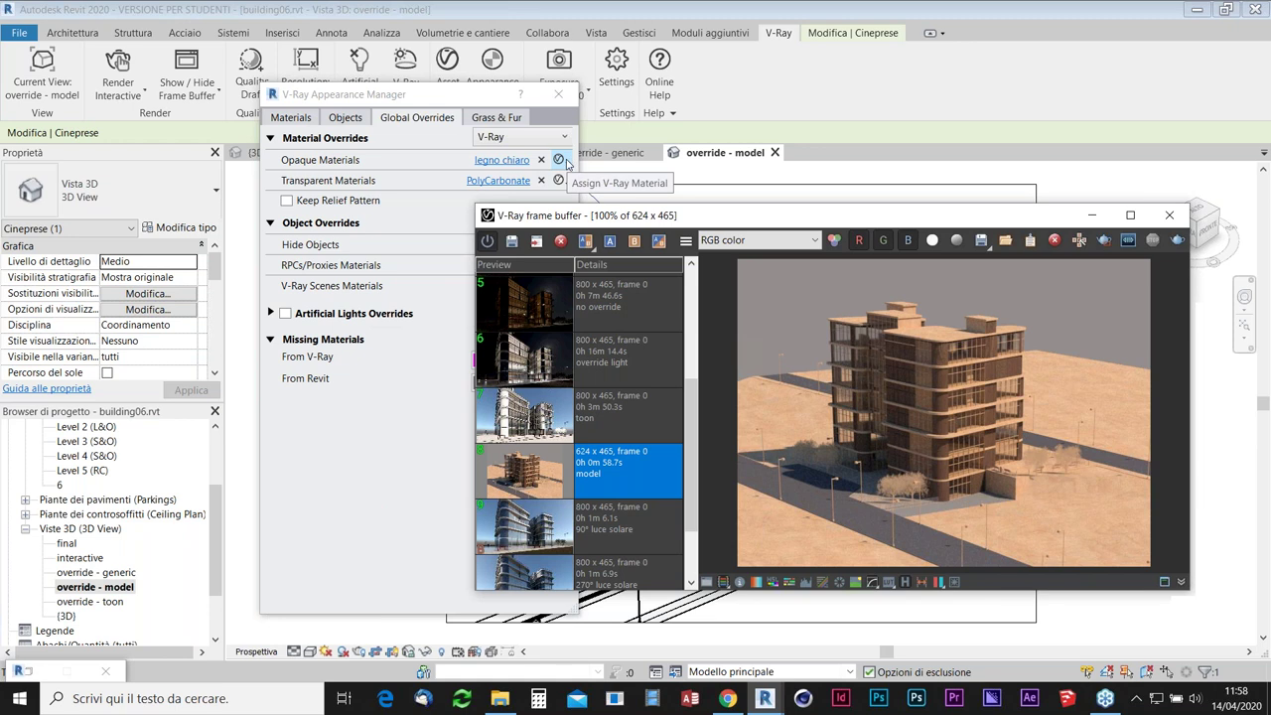
left_click(559, 160)
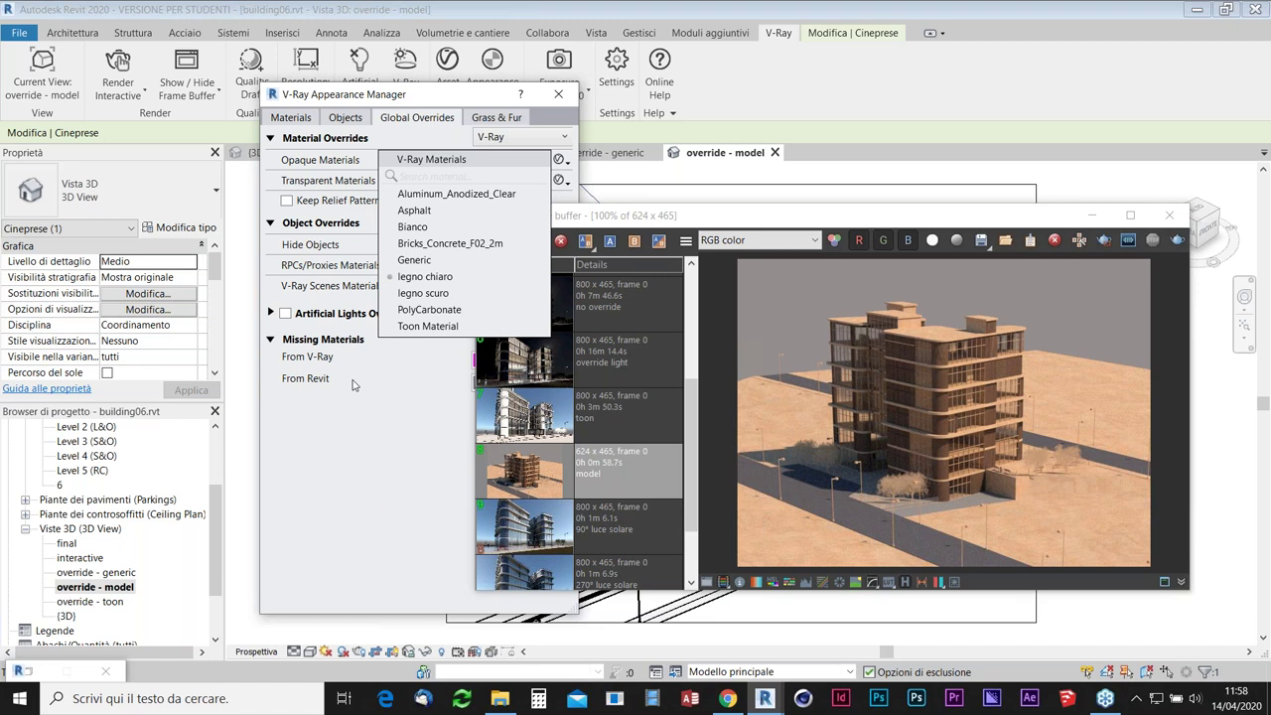
left_click(515, 398)
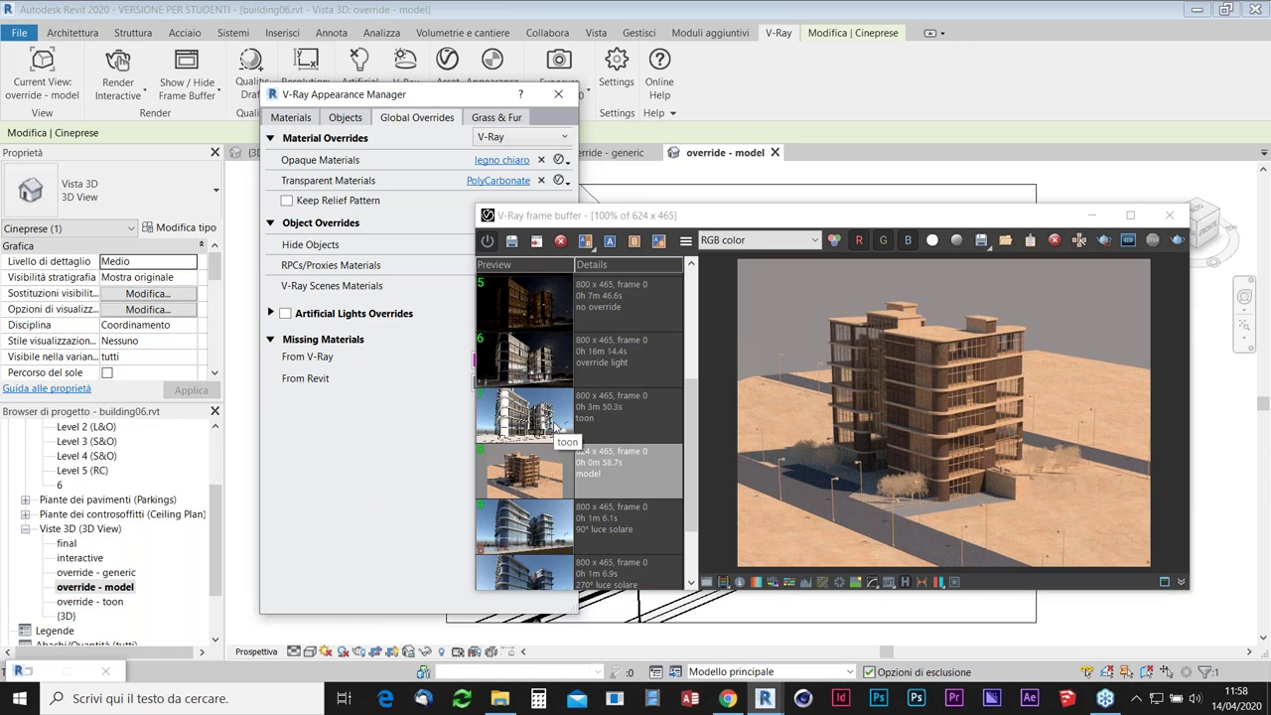
left_click(556, 428)
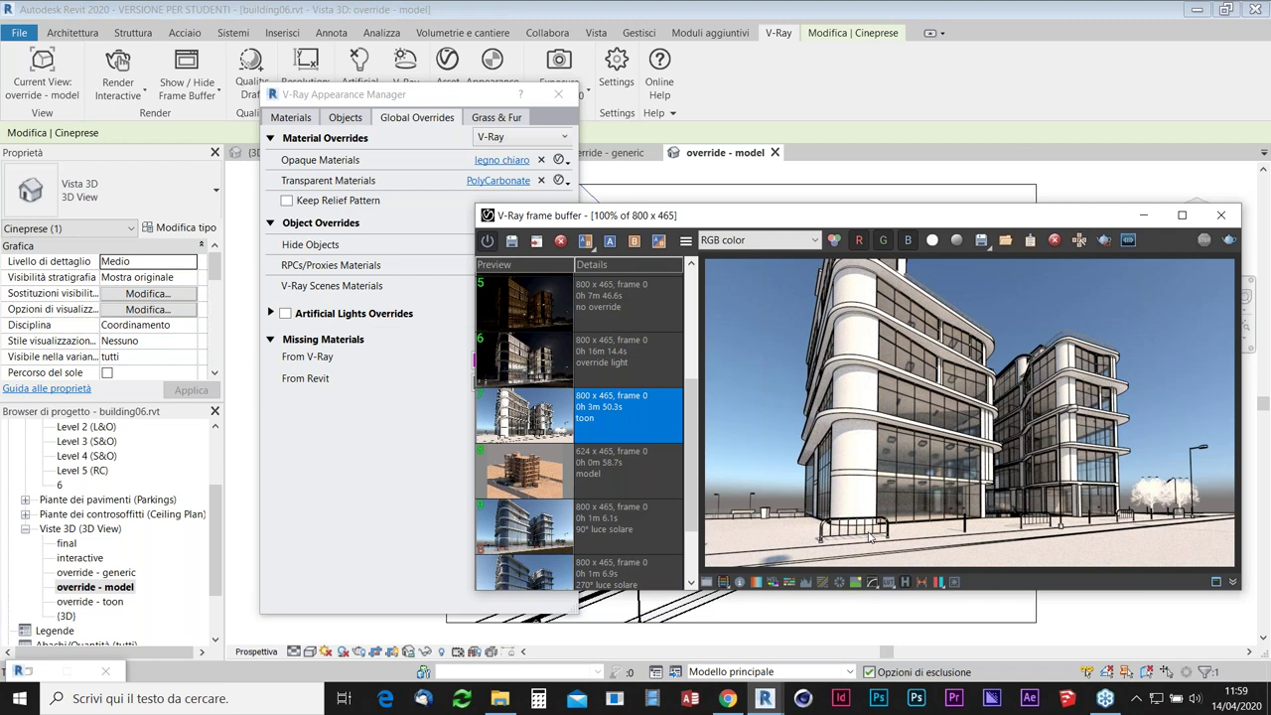
Hide the render history, clear the Opaque, Transparent and RPCs global overrides, and open 'final'.
left_click(903, 582)
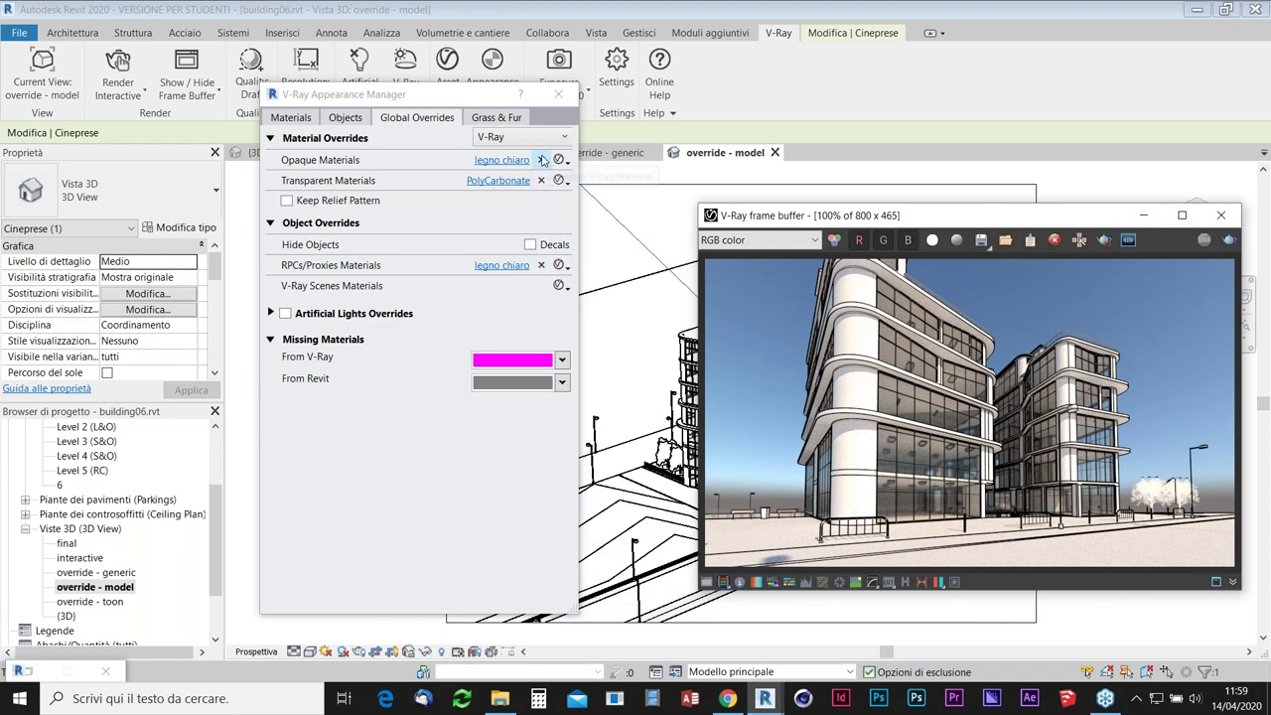
left_click(542, 160)
left_click(542, 180)
left_click(543, 265)
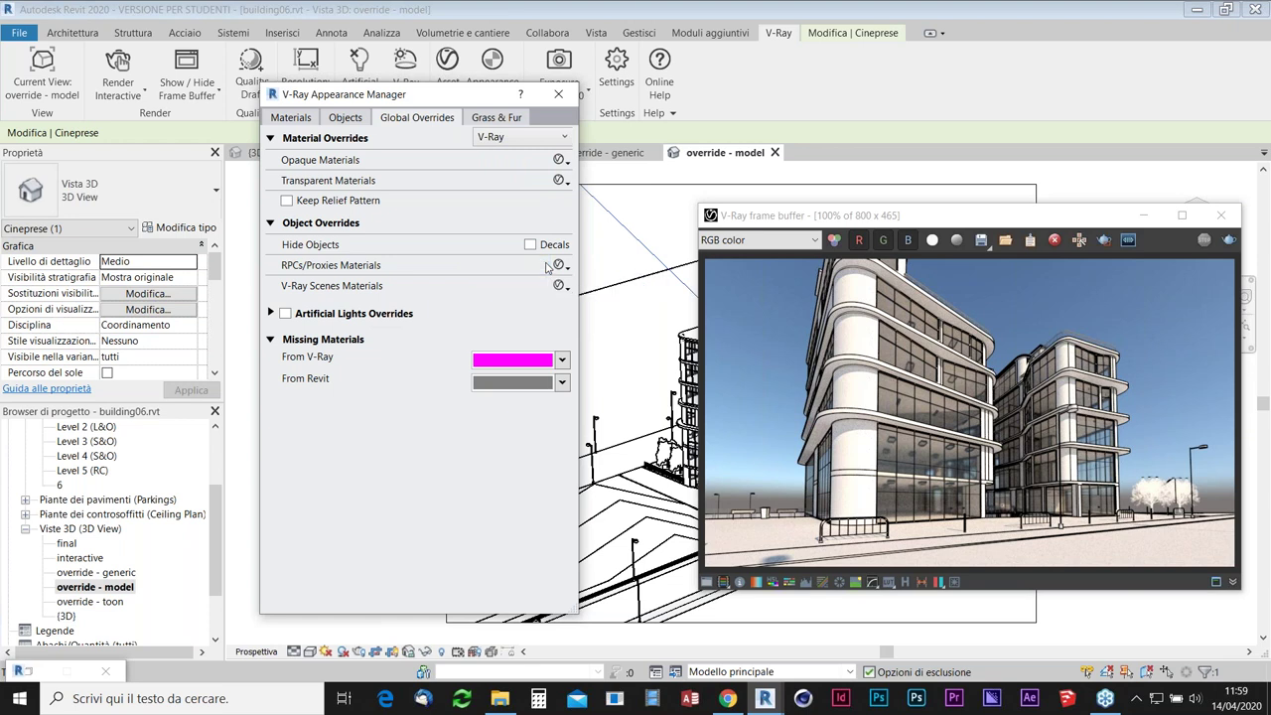
left_click(558, 94)
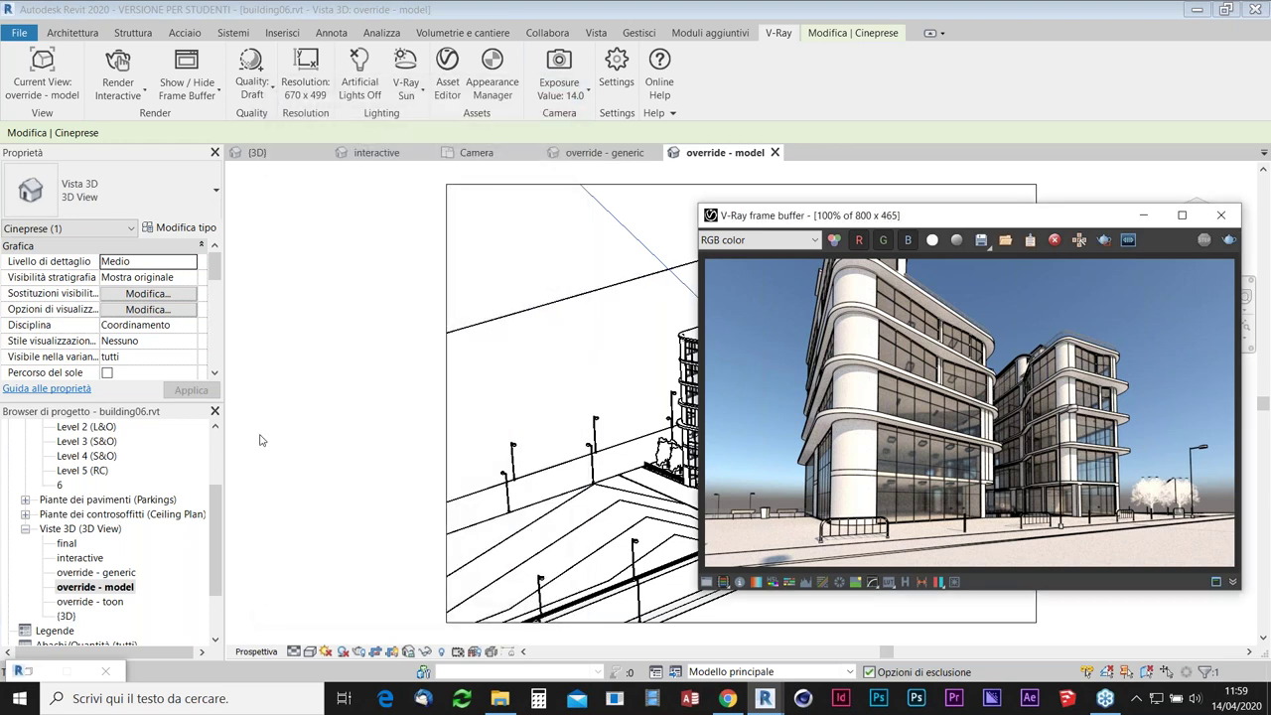
double_click(69, 543)
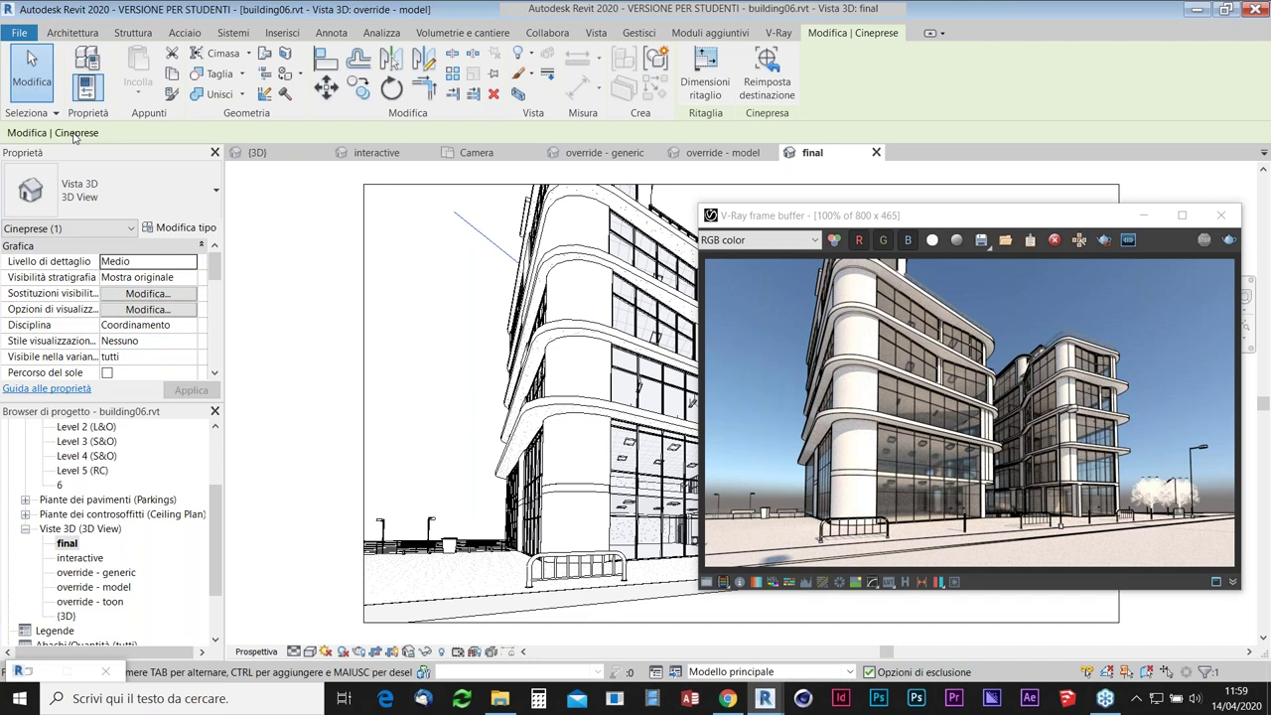
Make 'final' the V-Ray current view and turn on V-Ray Sun environment lighting.
left_click(778, 33)
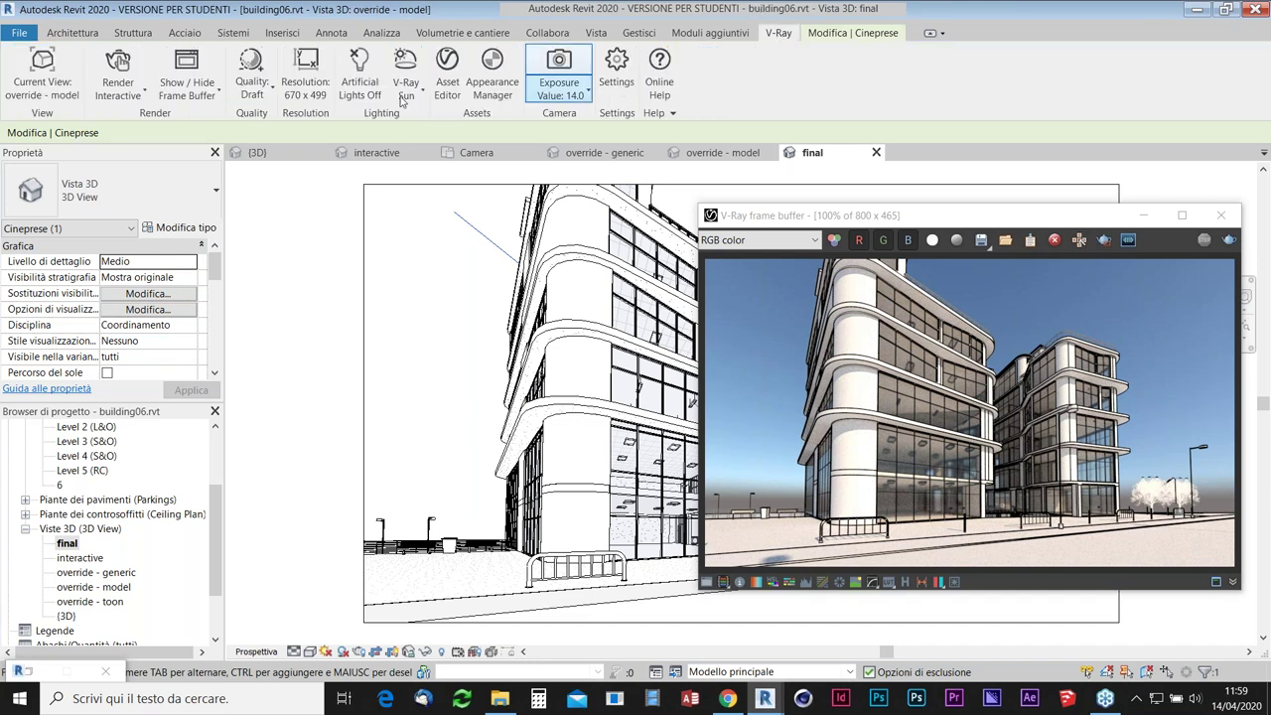
left_click(42, 71)
left_click(32, 188)
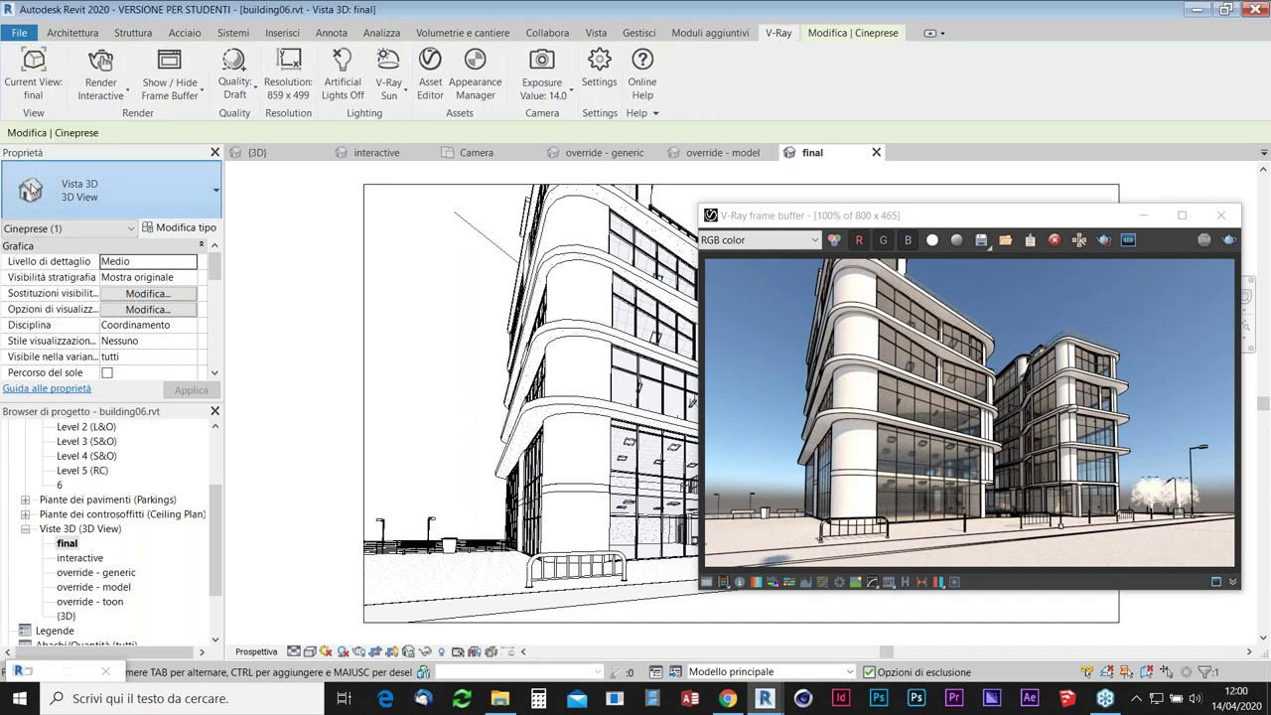
left_click(33, 189)
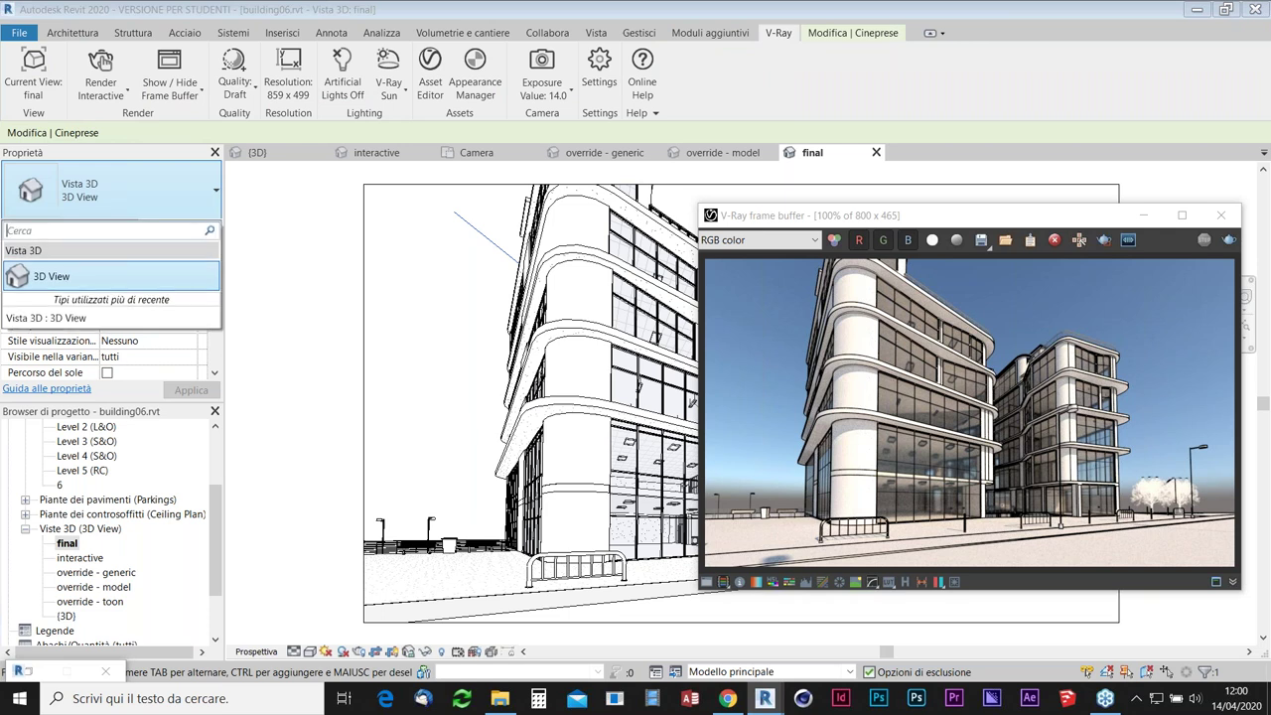
key("Escape")
key("Escape")
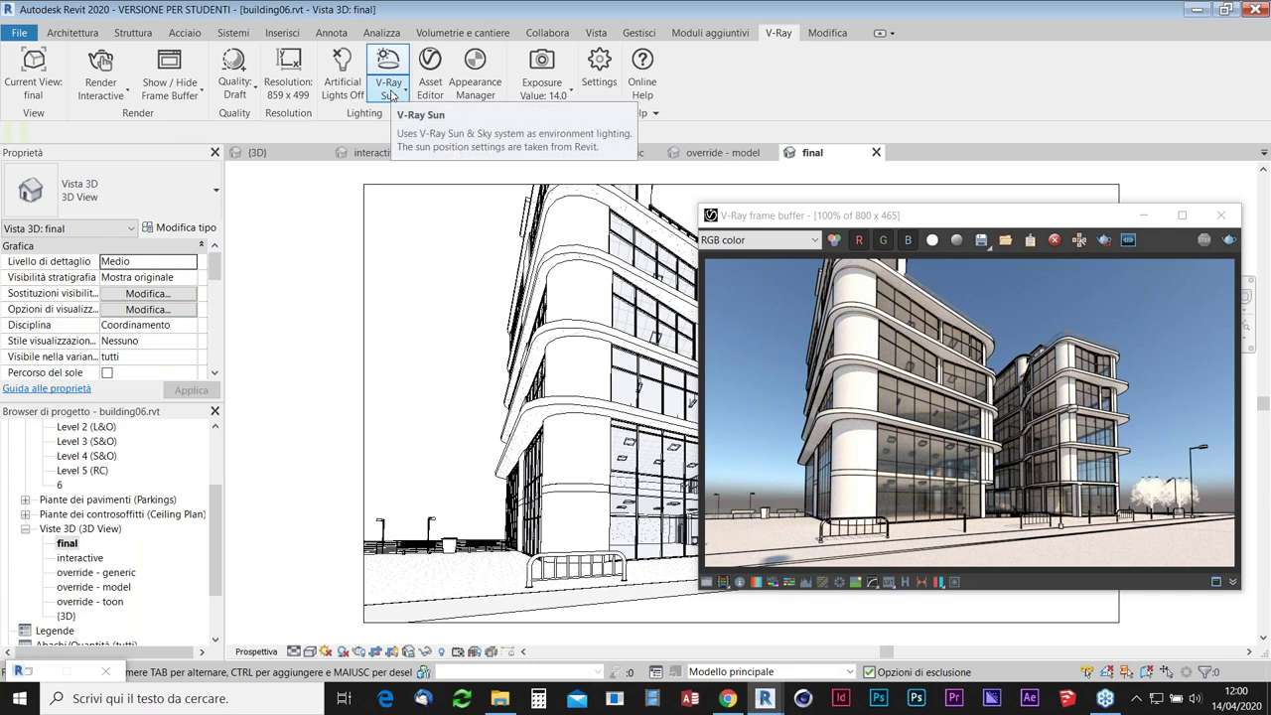
left_click(391, 94)
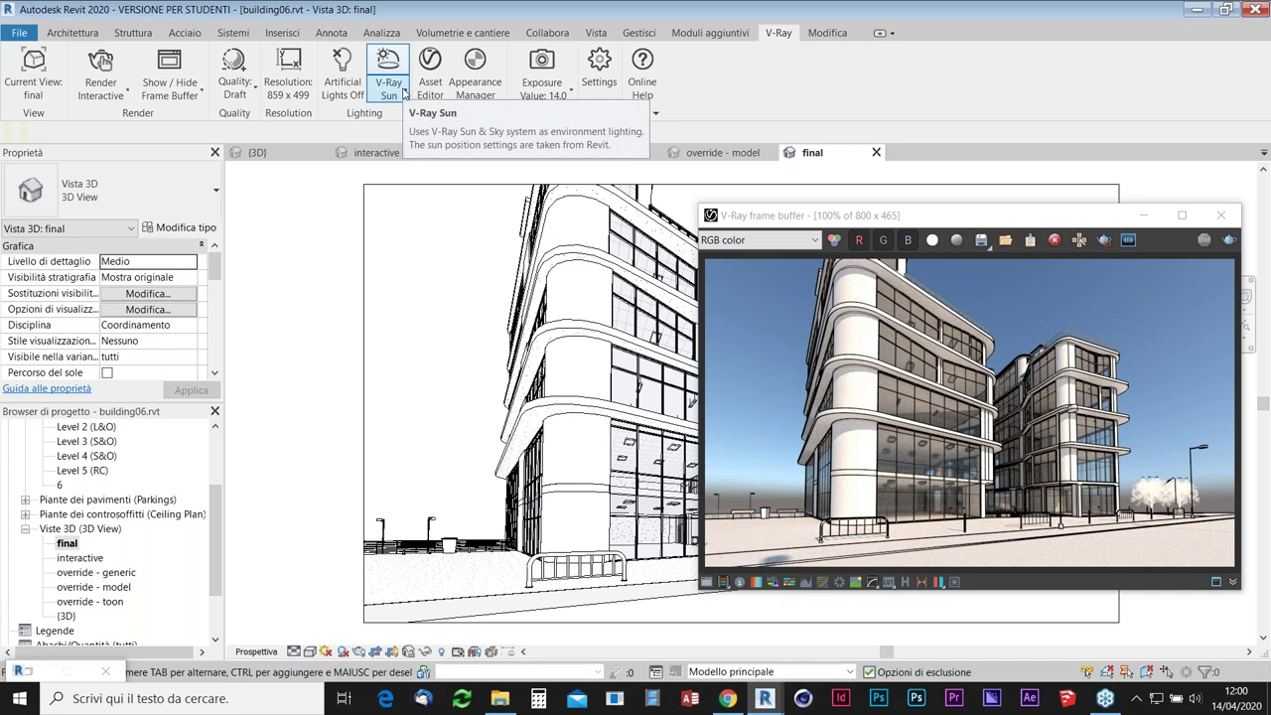
left_click(401, 95)
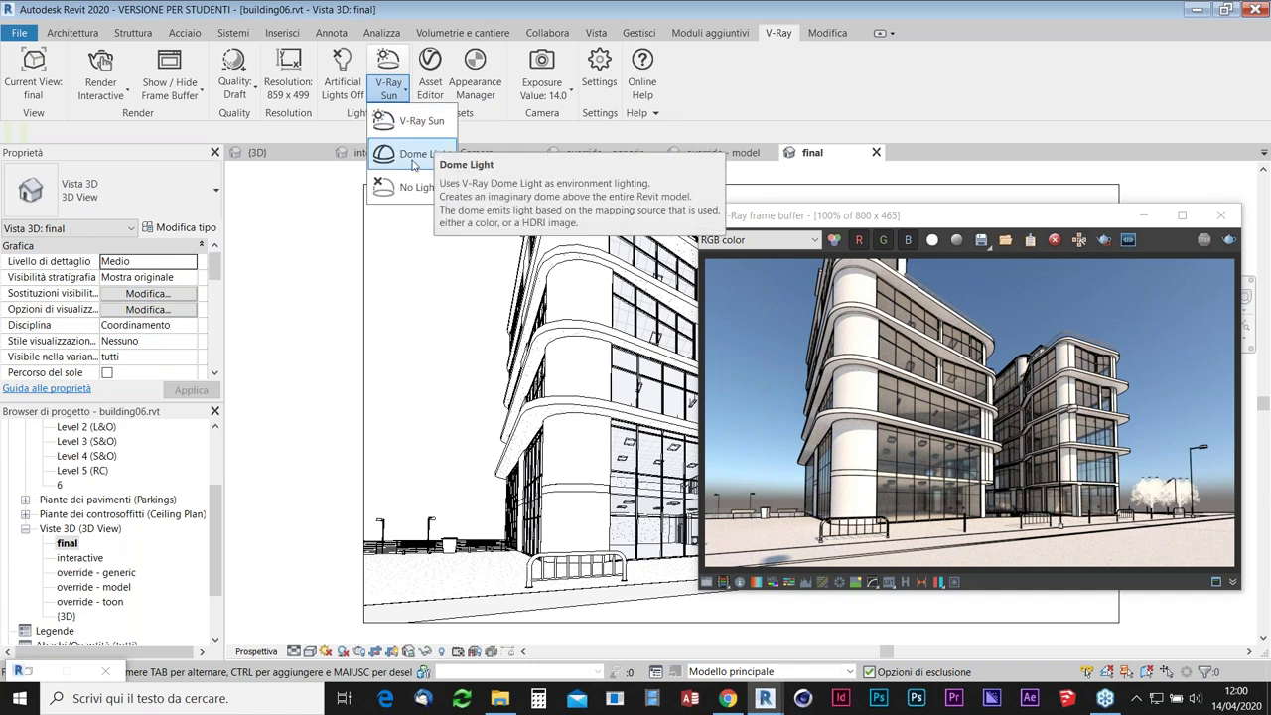
Switch environment lighting to a Dome Light using flower_road_4k.hdr, with its HDR preview expanded.
left_click(413, 164)
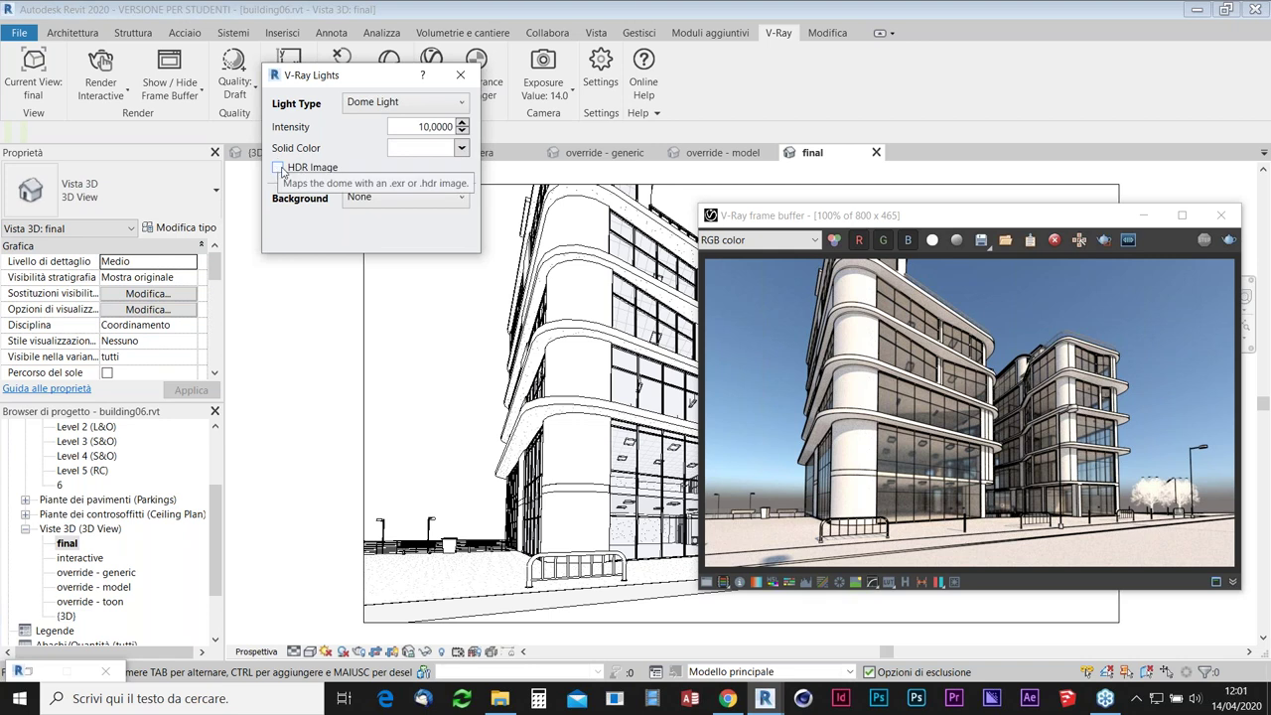
left_click(279, 168)
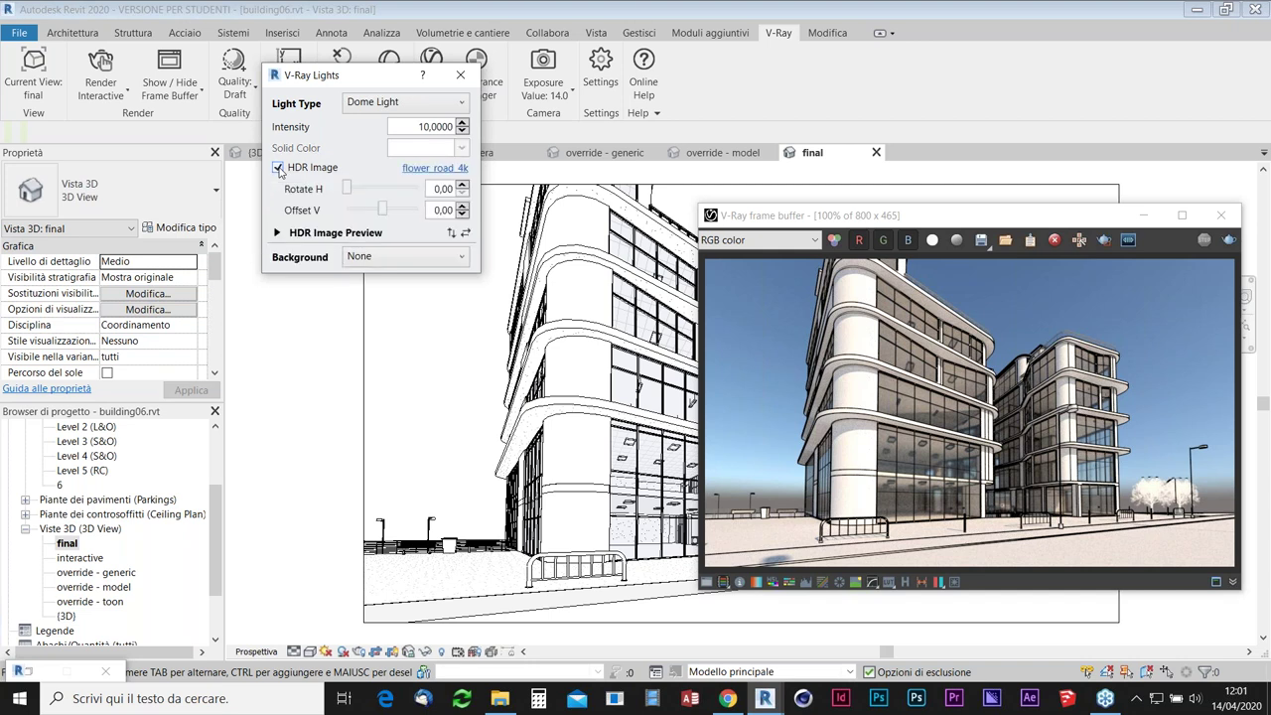
left_click(447, 169)
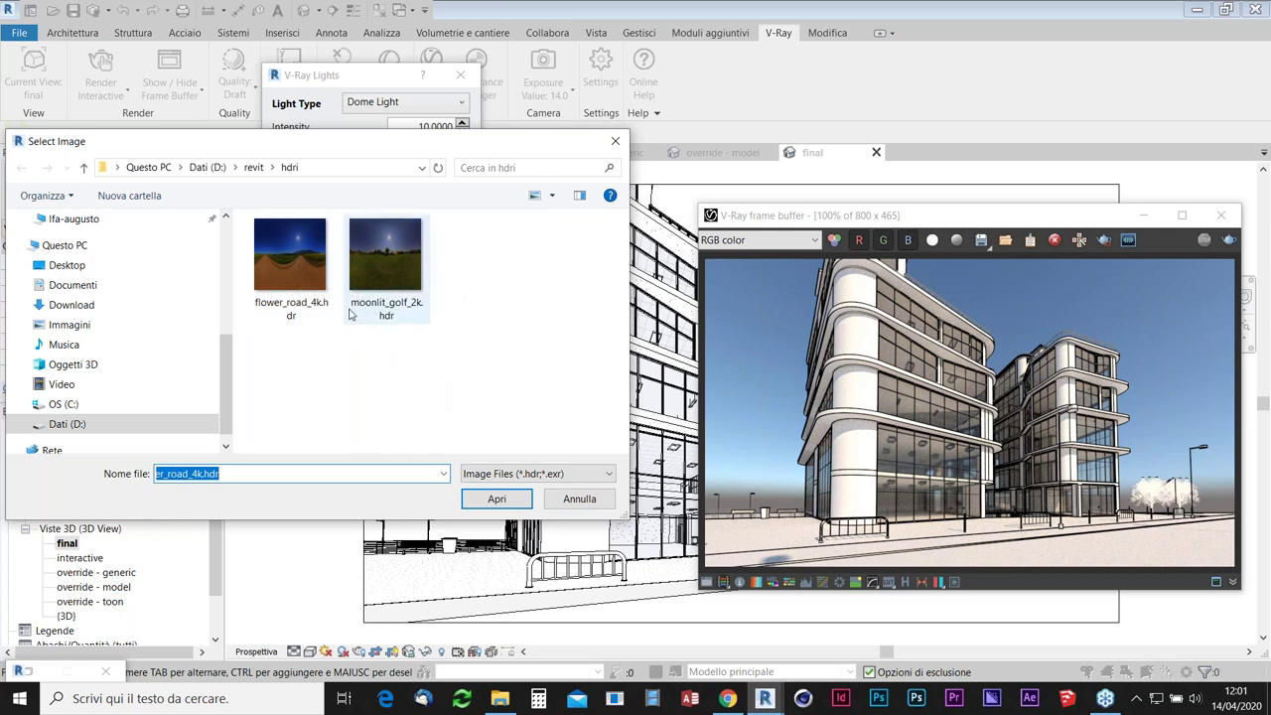
left_click(499, 499)
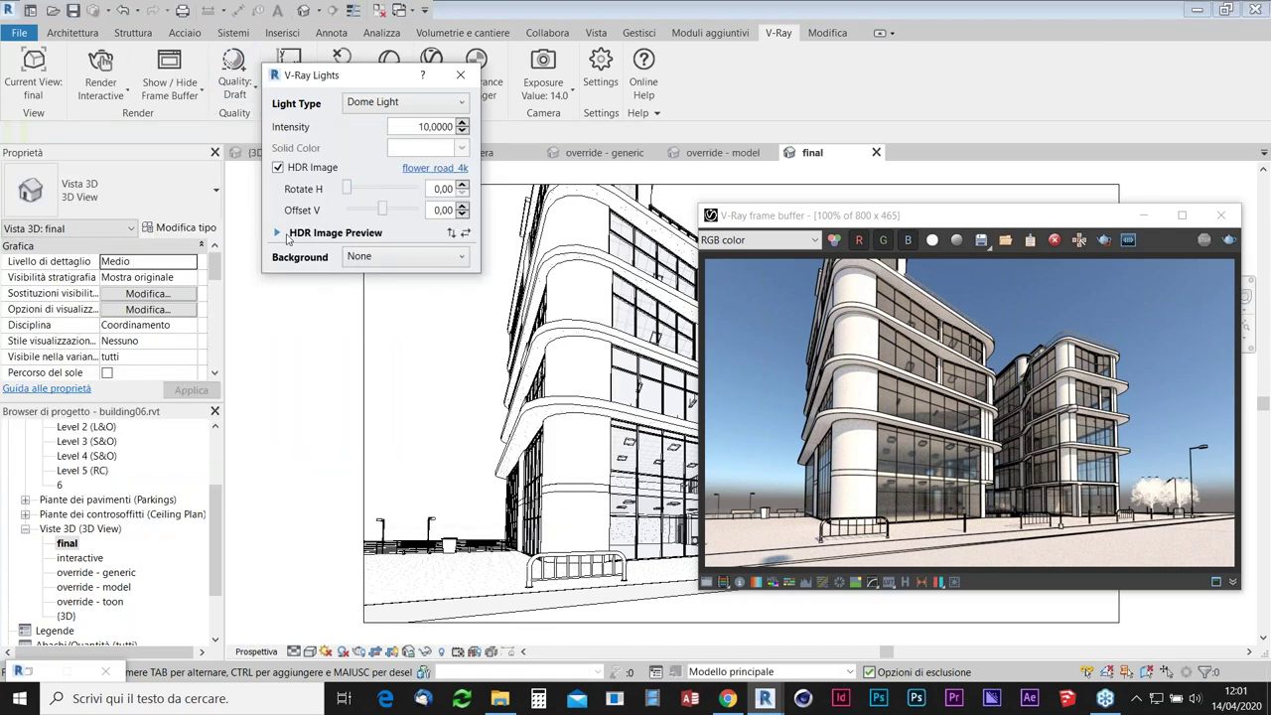
left_click(283, 236)
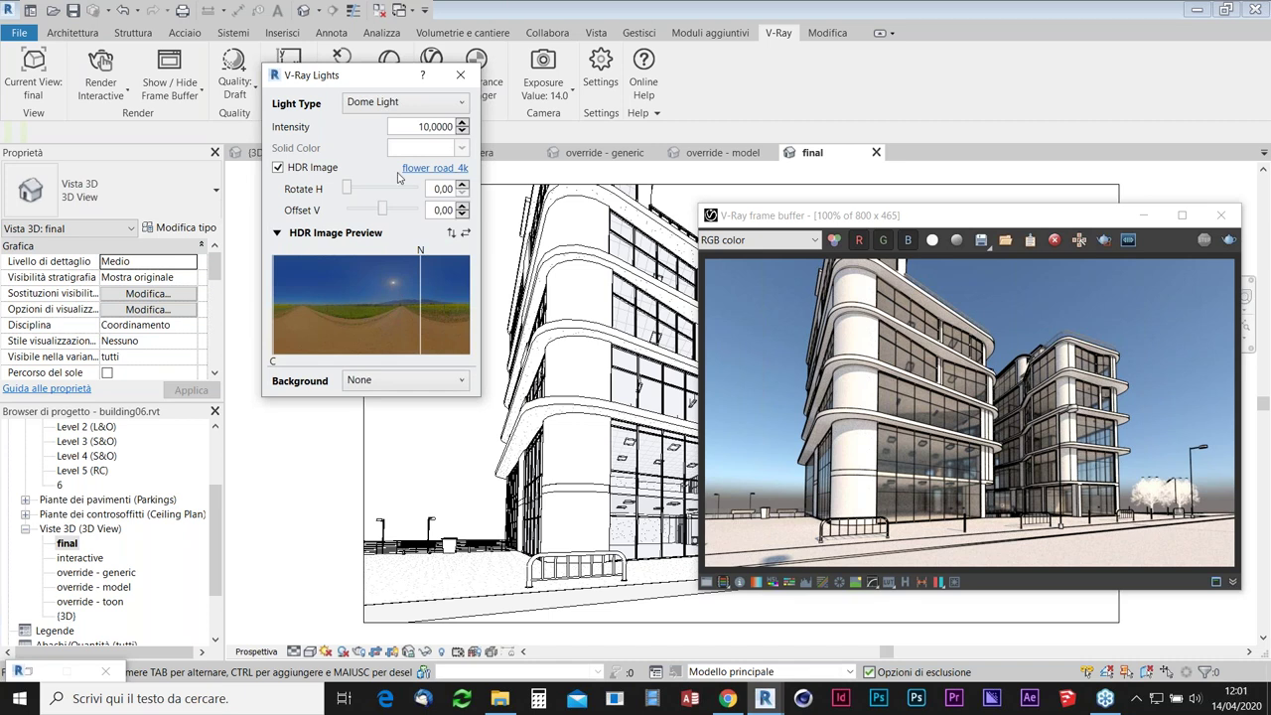
mouse_move(371, 79)
left_mouse_down()
mouse_move(383, 146)
mouse_move(364, 162)
left_mouse_up()
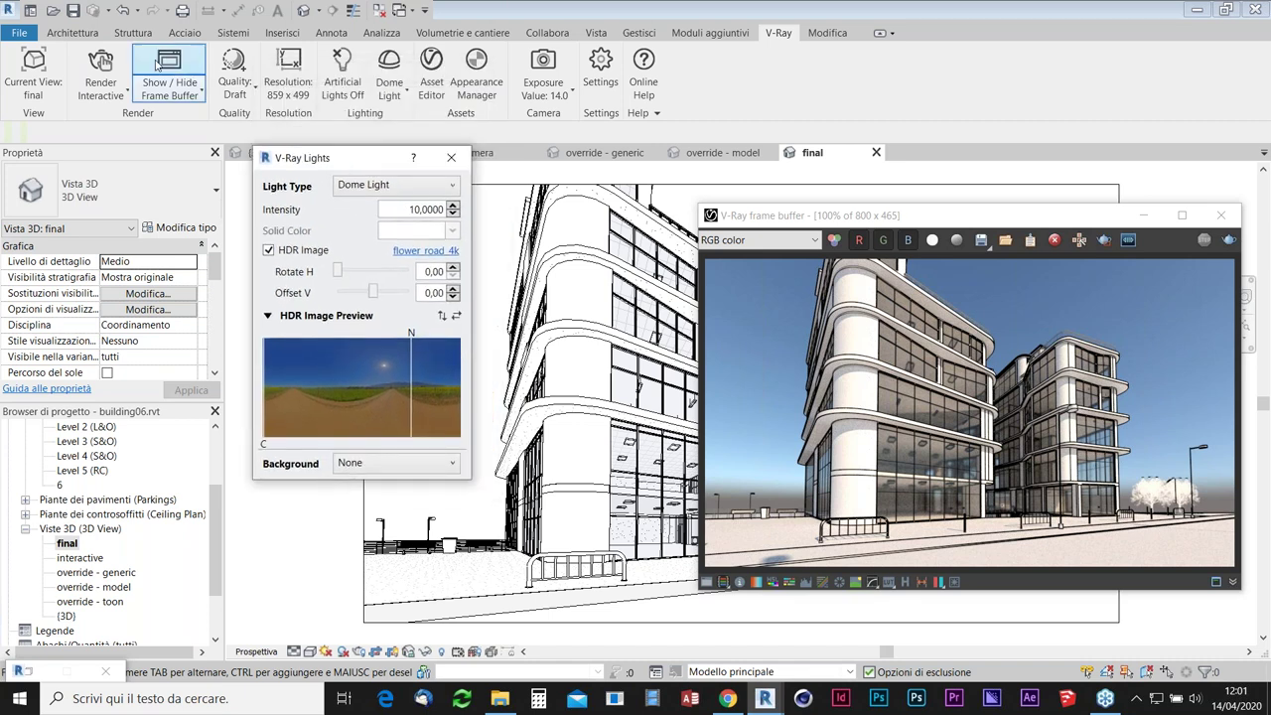
Start a V-Ray interactive render of 'final' and move the frame buffer up and right.
left_click(101, 61)
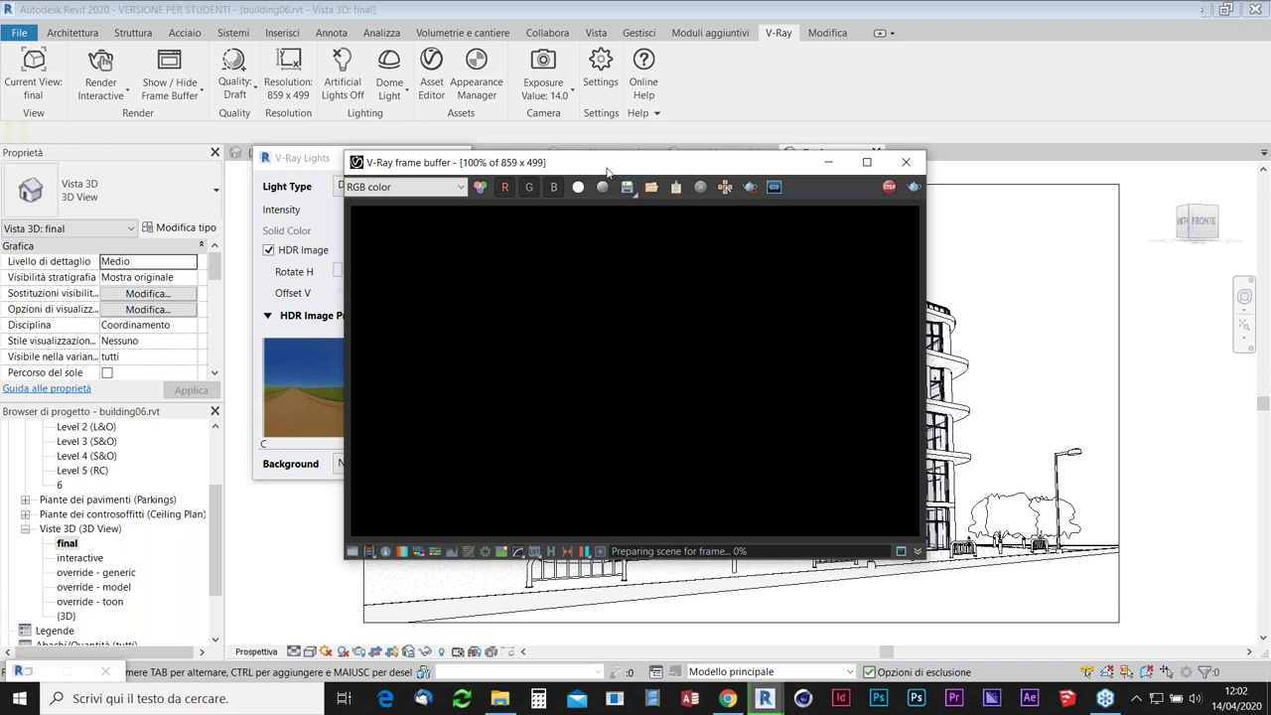
left_click_drag(607, 171, 859, 148)
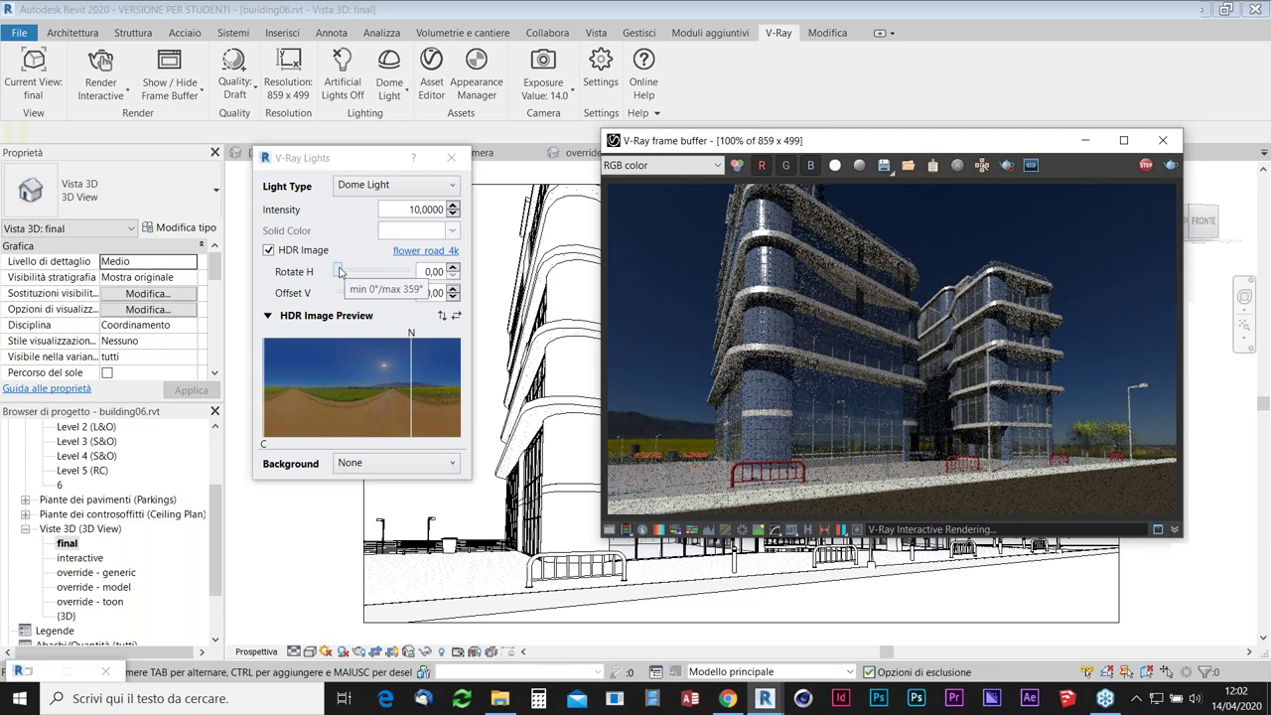
Rotate the dome HDR horizontally and settle its Offset V at 16,74.
left_click_drag(340, 272, 367, 272)
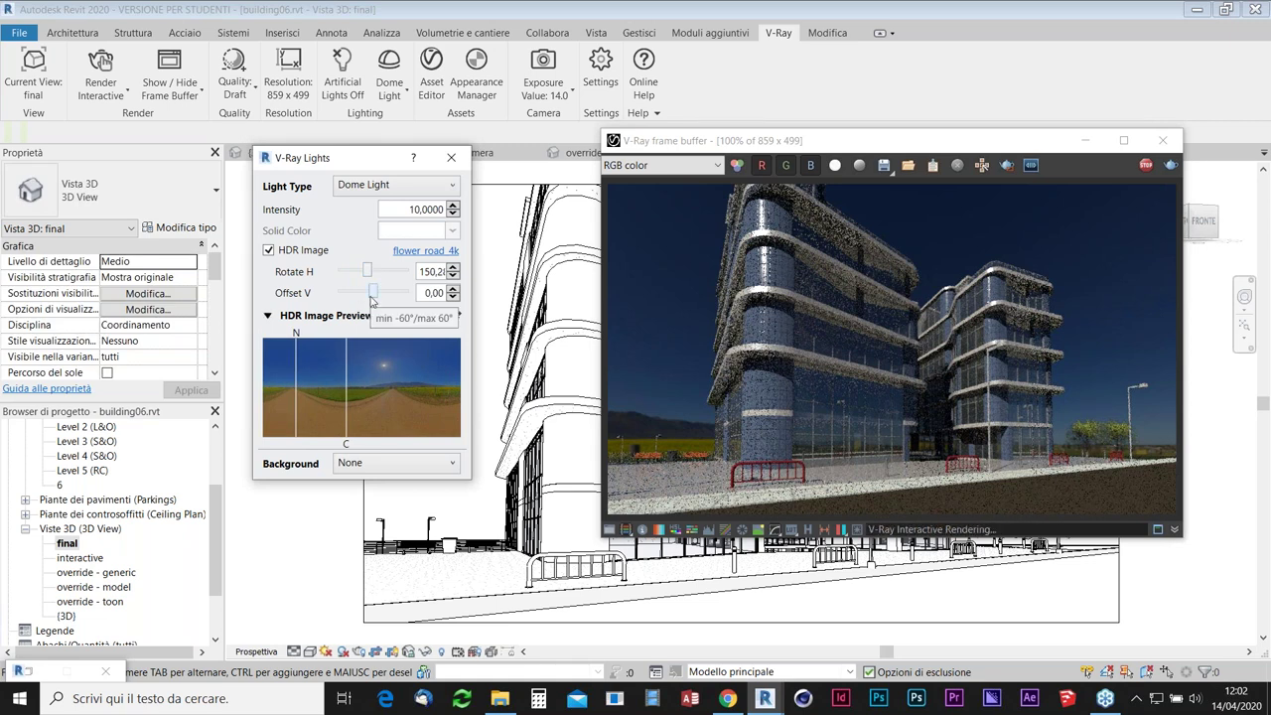
left_click(372, 294)
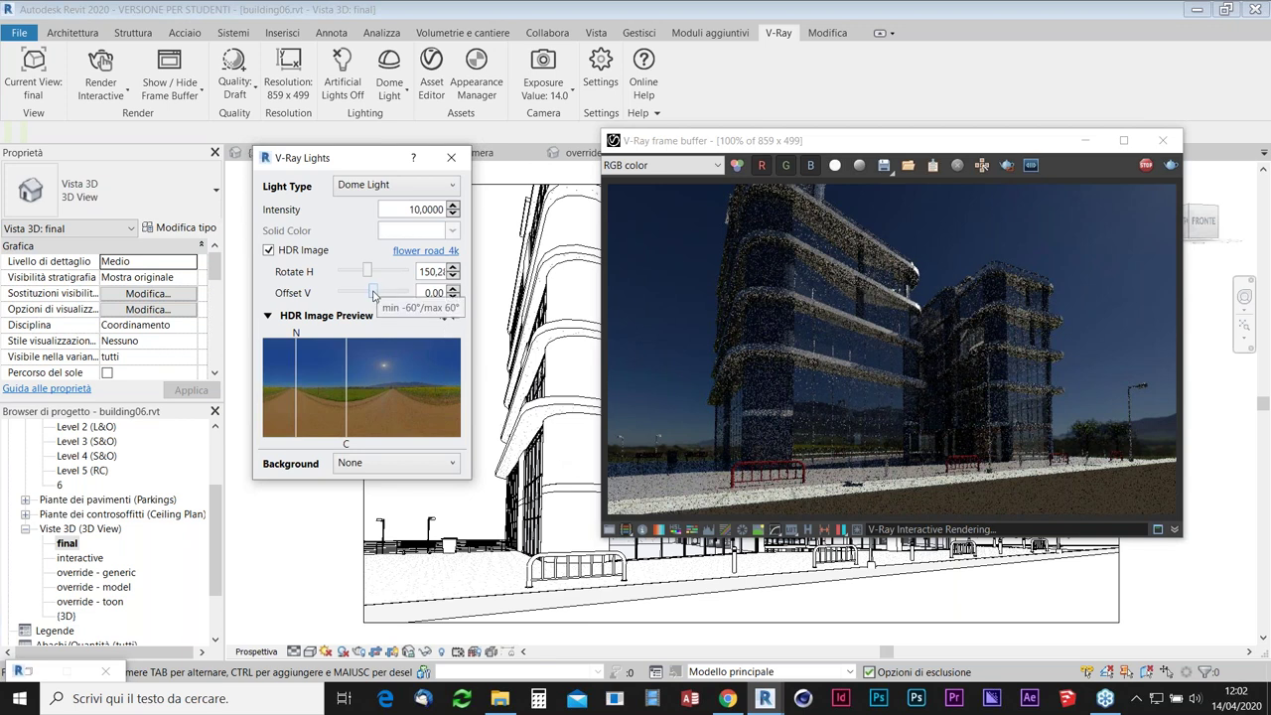
left_click_drag(373, 295, 381, 297)
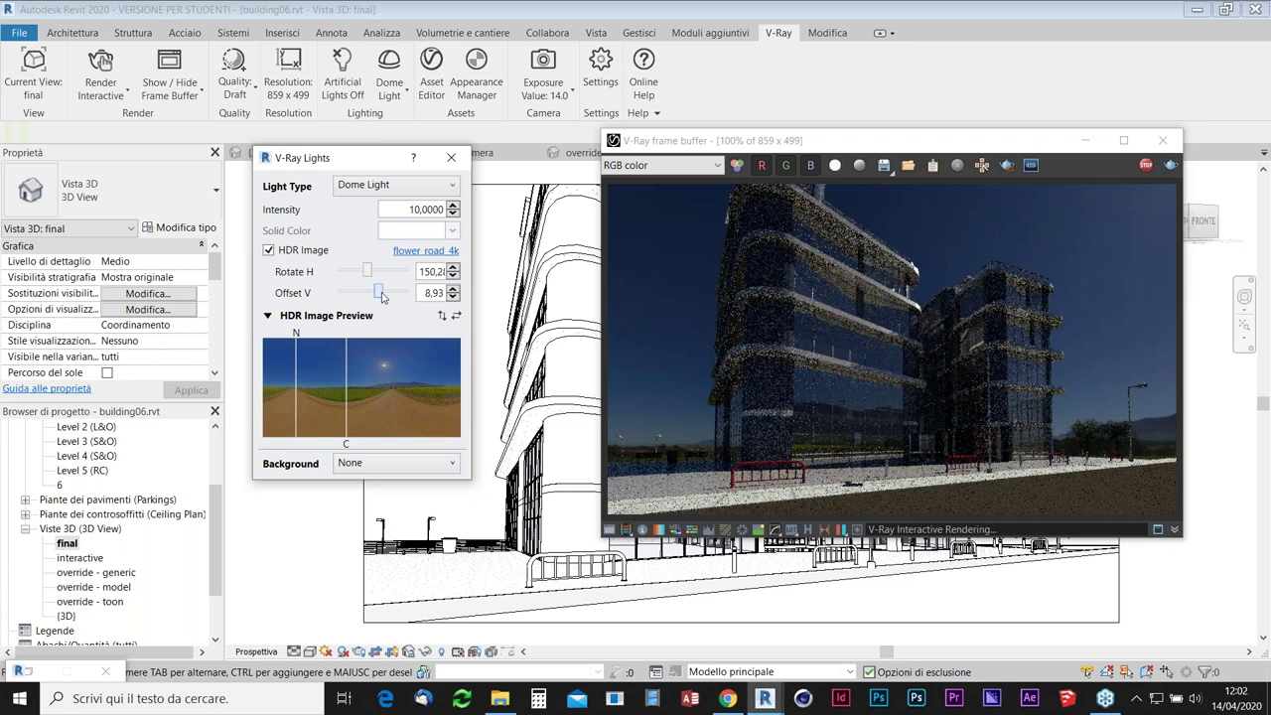
left_click_drag(378, 293, 384, 296)
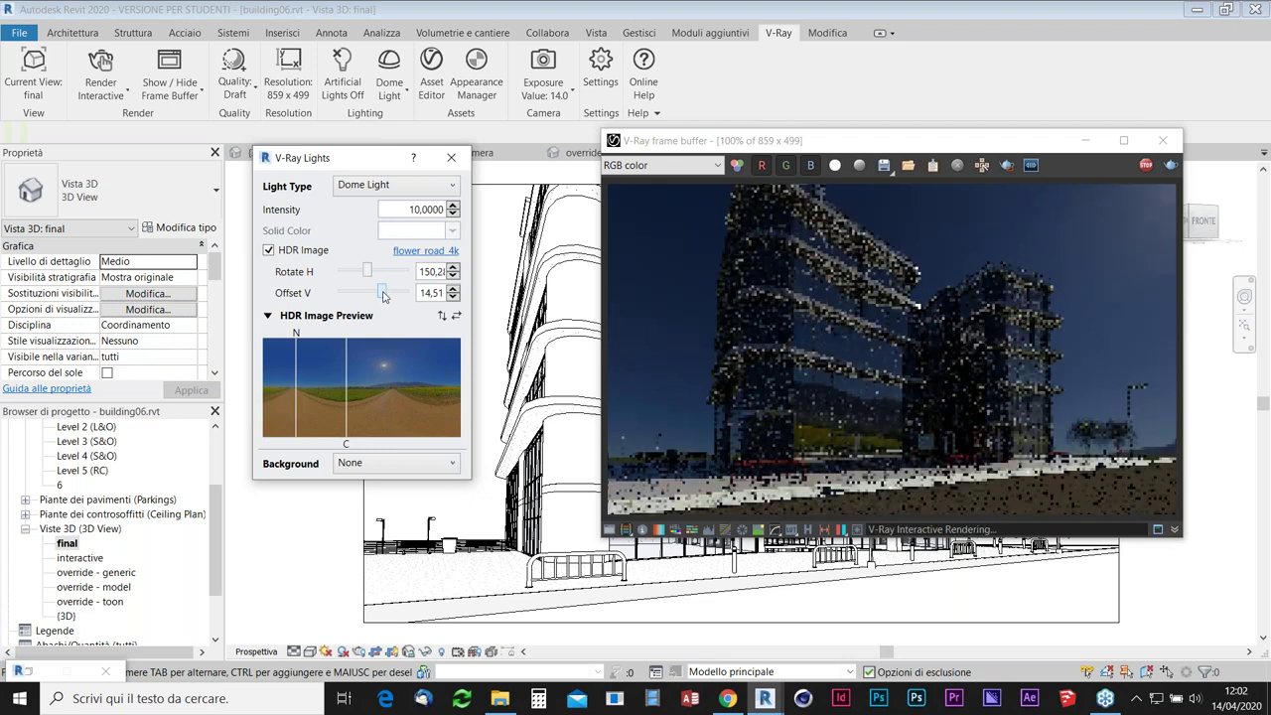
left_click_drag(383, 292, 383, 296)
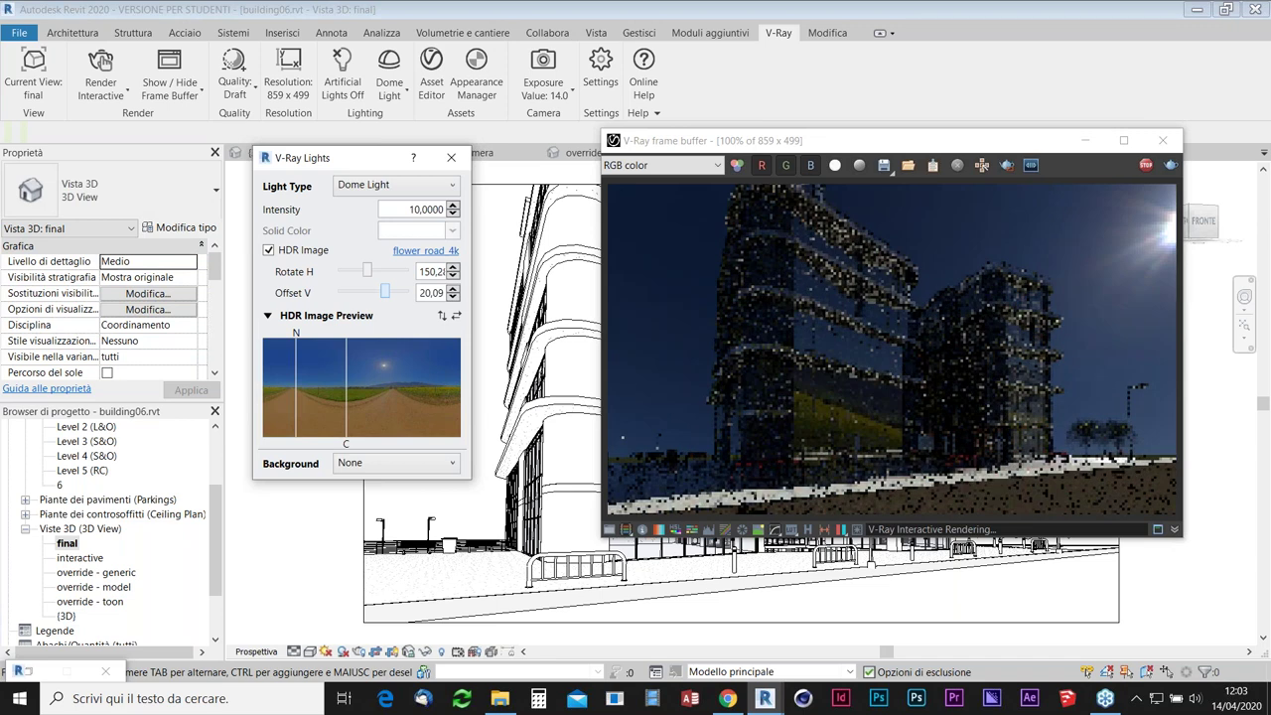
left_click_drag(384, 294, 382, 295)
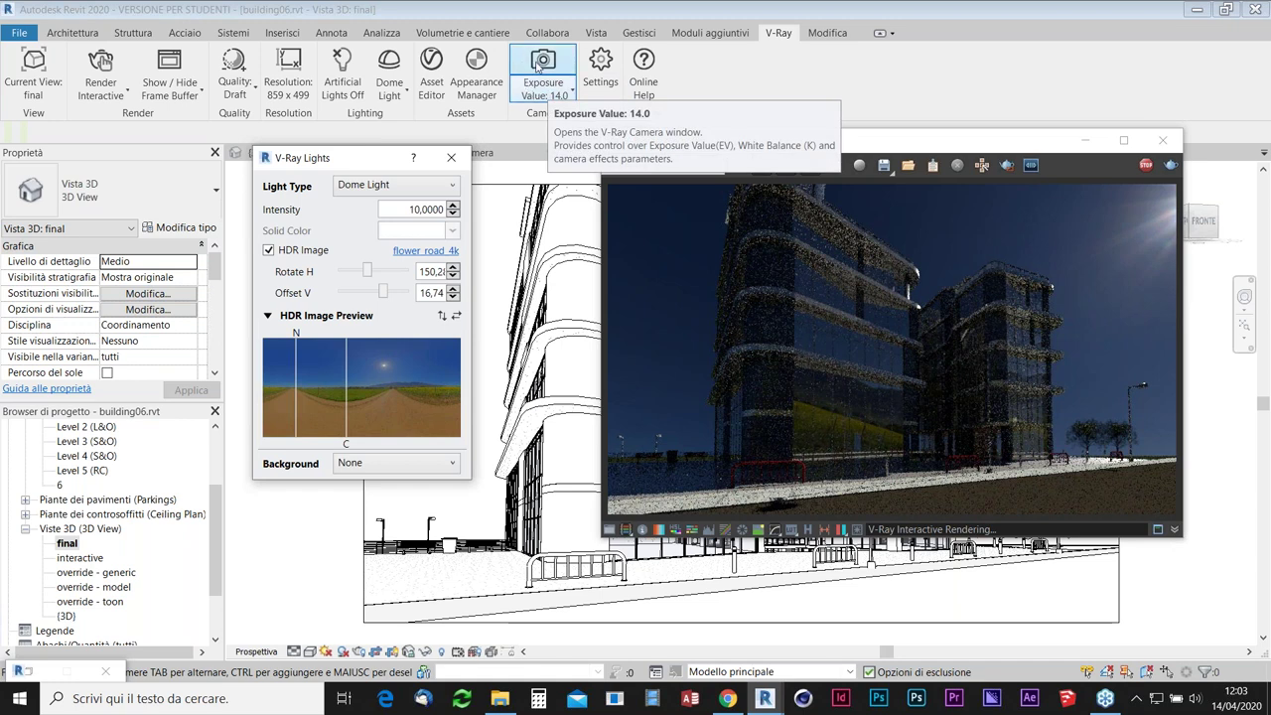
In V-Ray Camera settings, step Exposure (EV) down from 14 to 11,00.
left_click(537, 66)
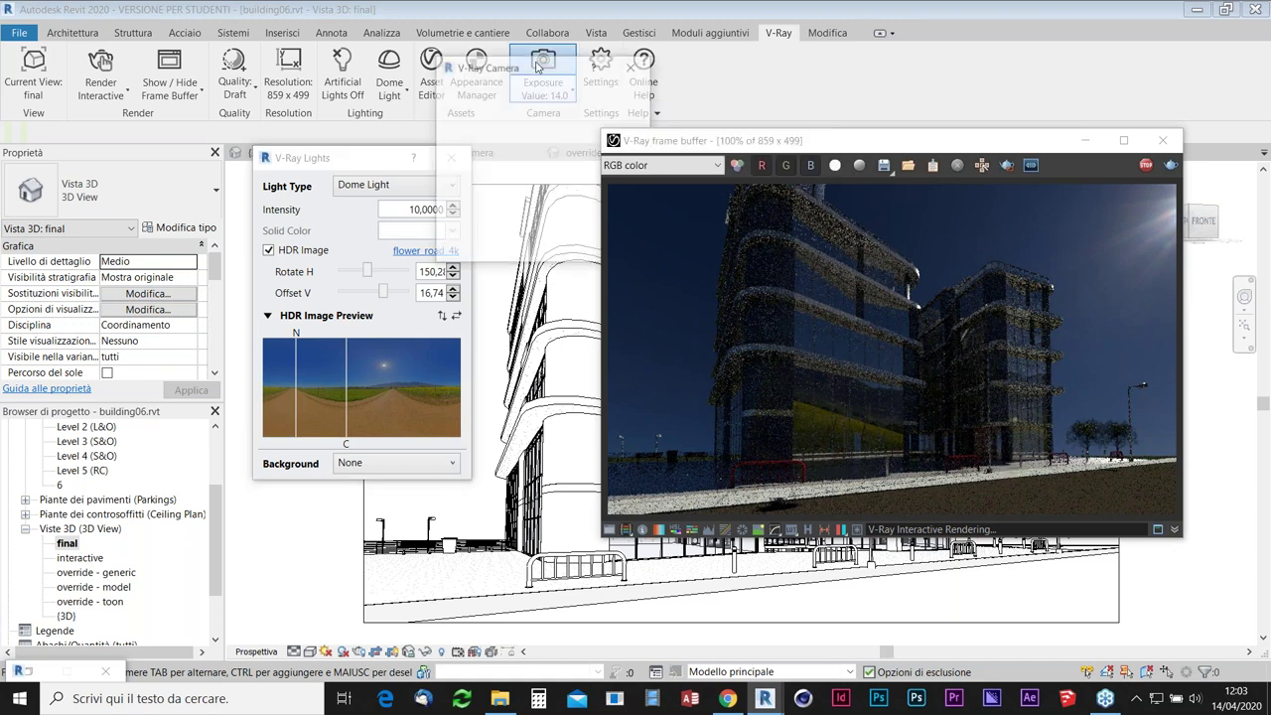
mouse_move(520, 60)
left_mouse_down()
mouse_move(346, 78)
mouse_move(276, 164)
left_mouse_up()
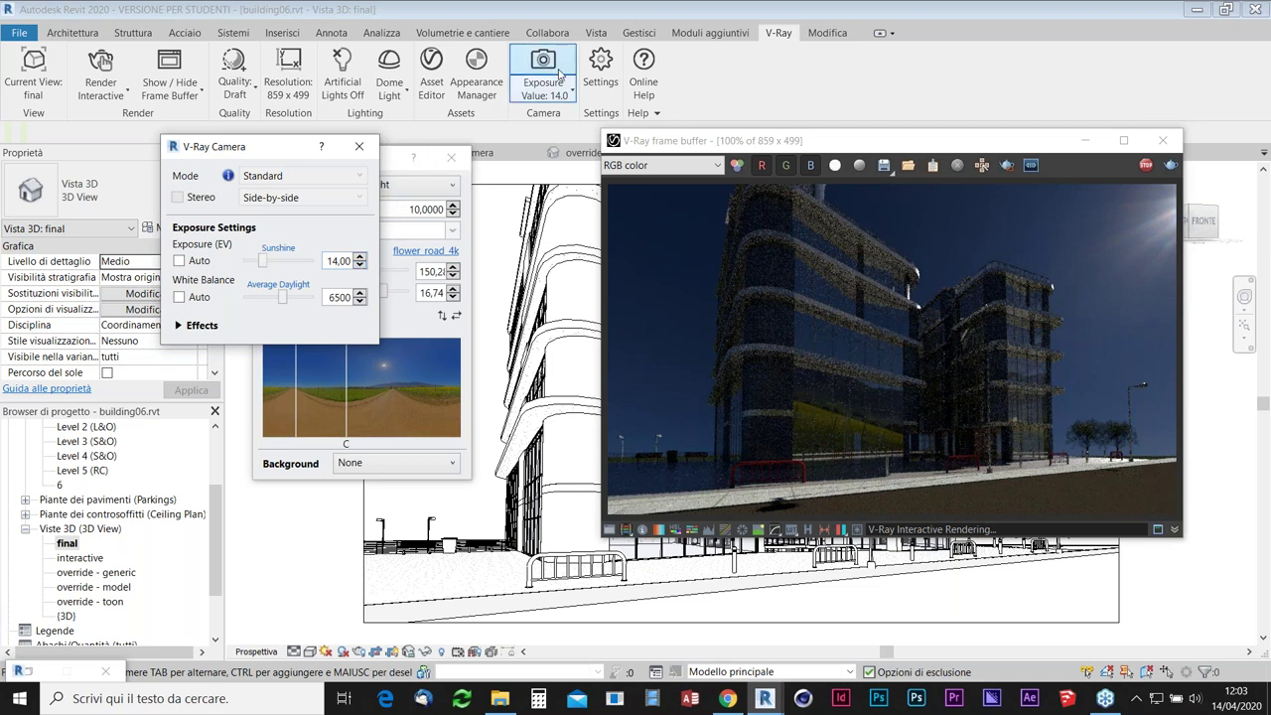
left_click(361, 266)
left_click(360, 266)
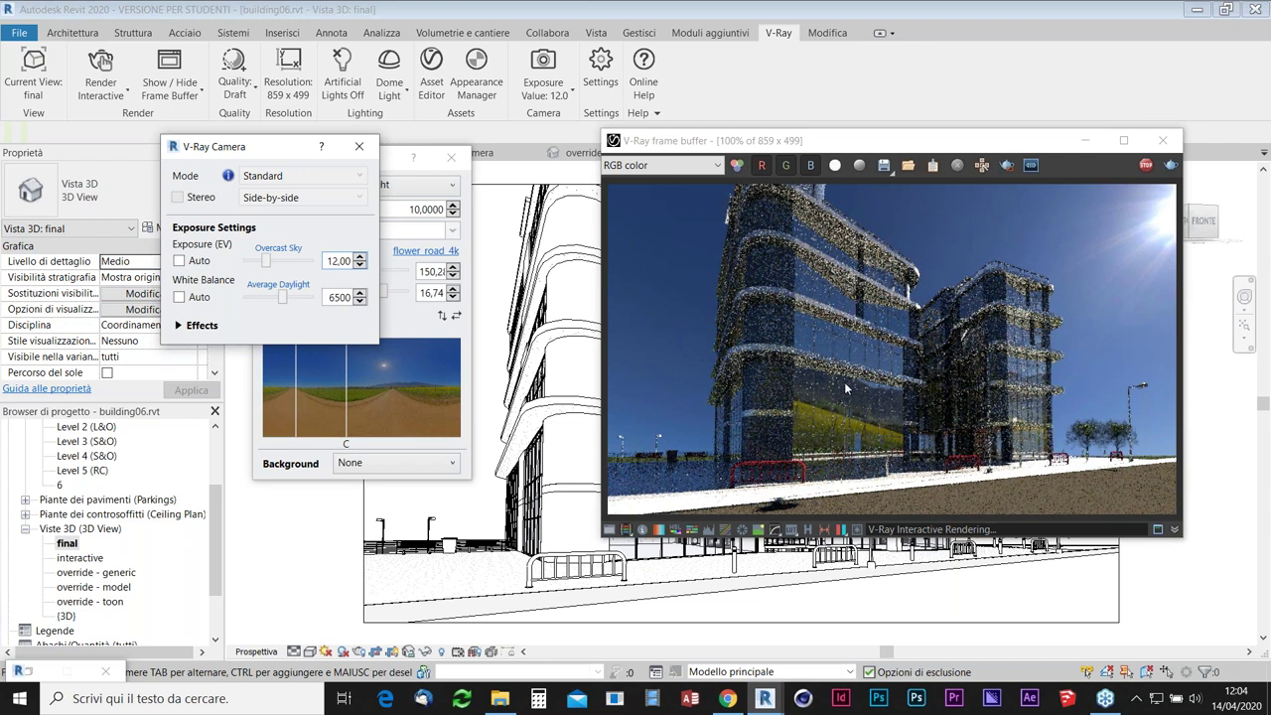
left_click(360, 265)
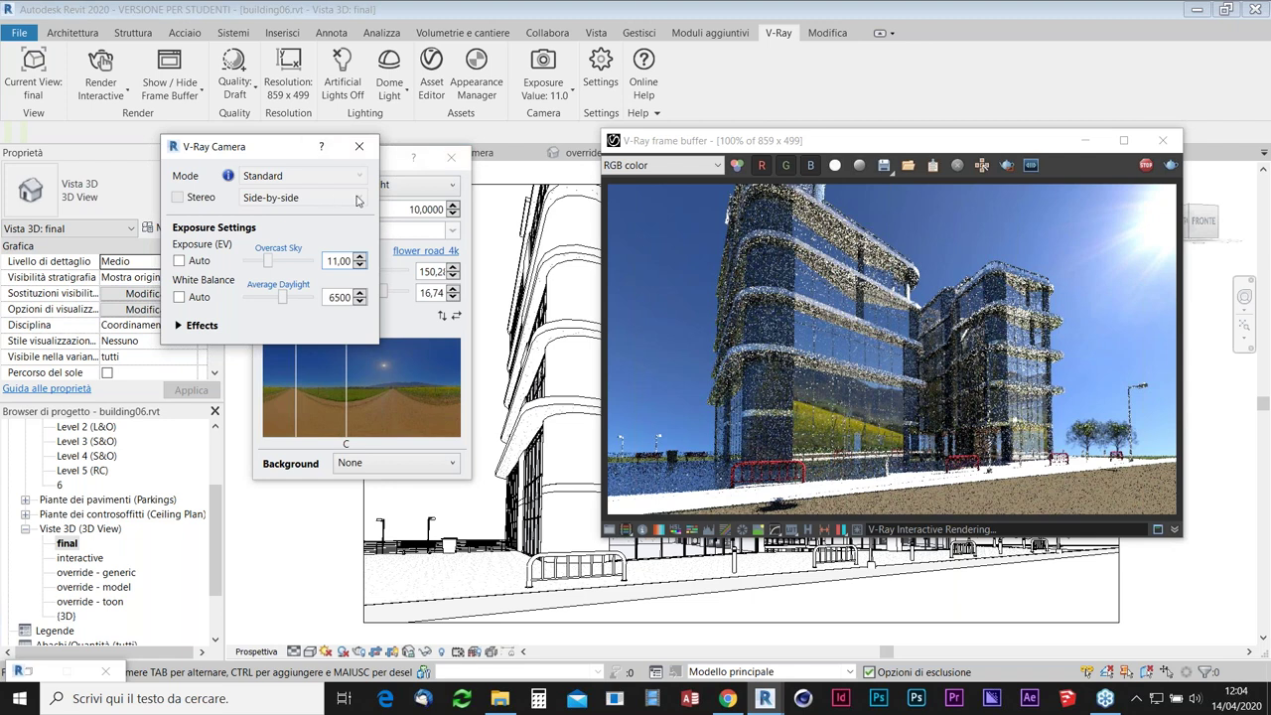
mouse_move(266, 149)
left_mouse_down()
mouse_move(438, 129)
mouse_move(628, 82)
left_mouse_up()
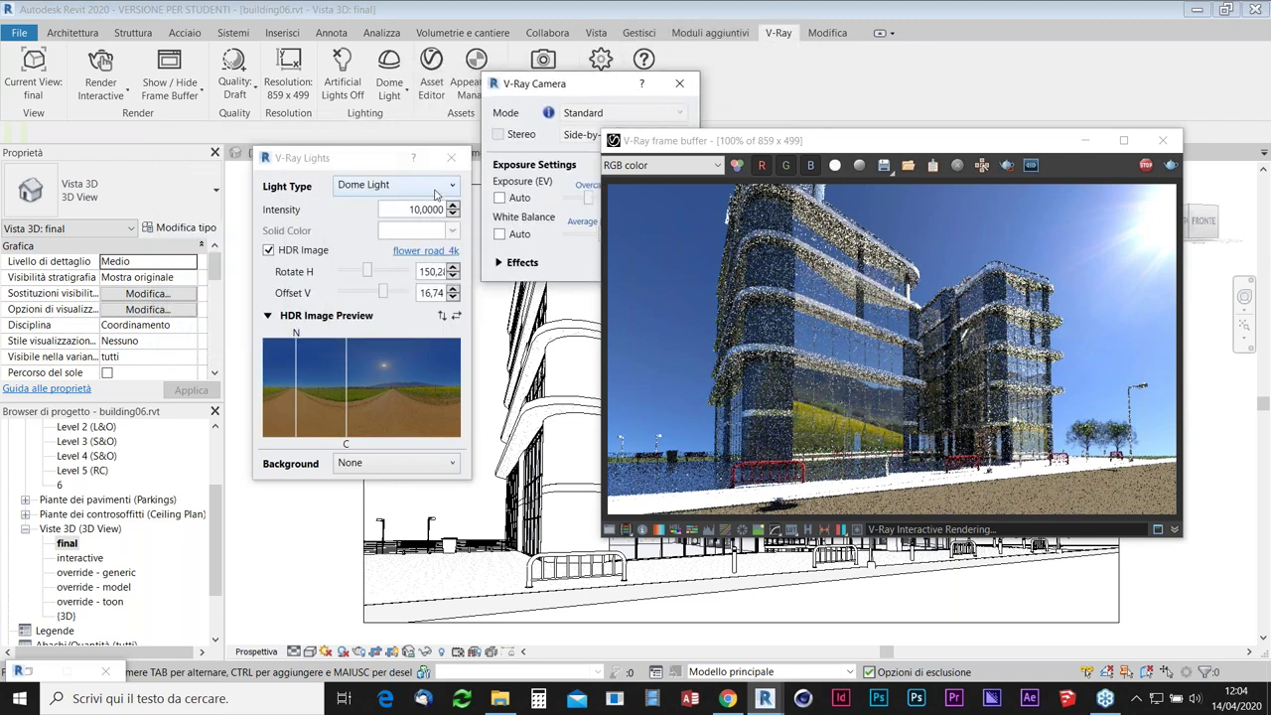
Close the dome light settings, turn artificial lights off, and stop the interactive render.
left_click(450, 158)
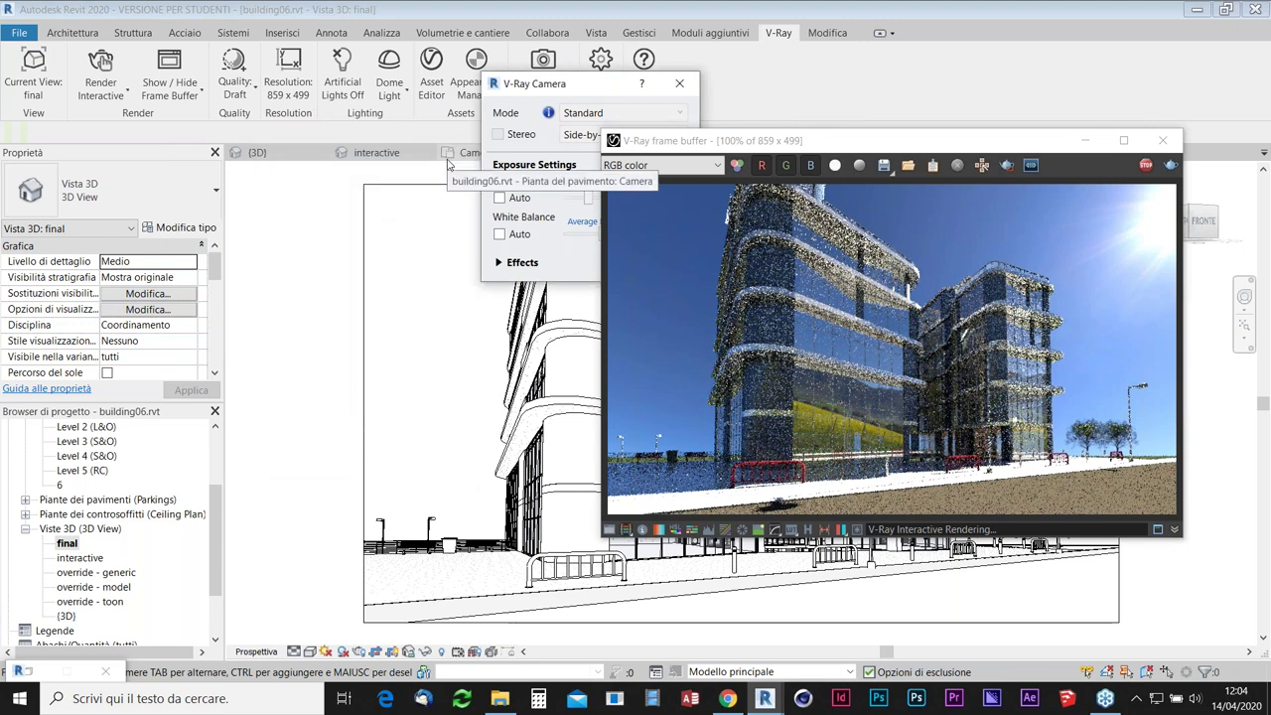
left_click_drag(536, 83, 293, 182)
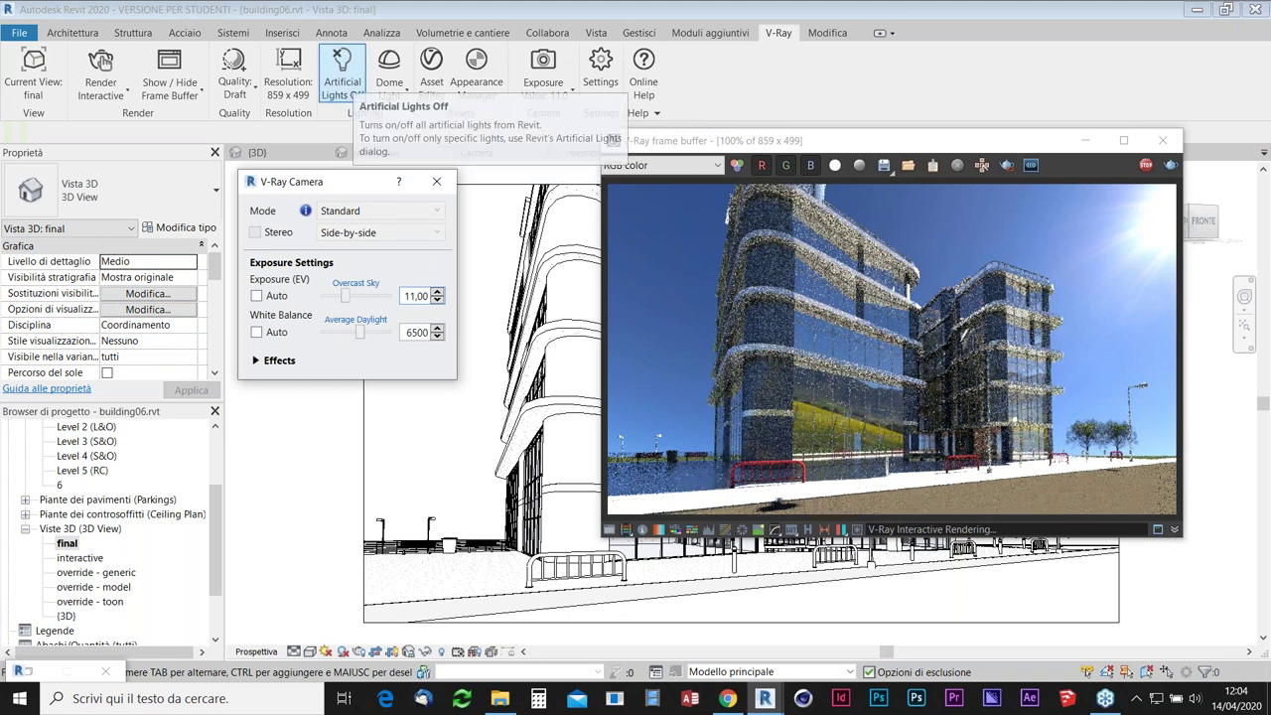
left_click(348, 96)
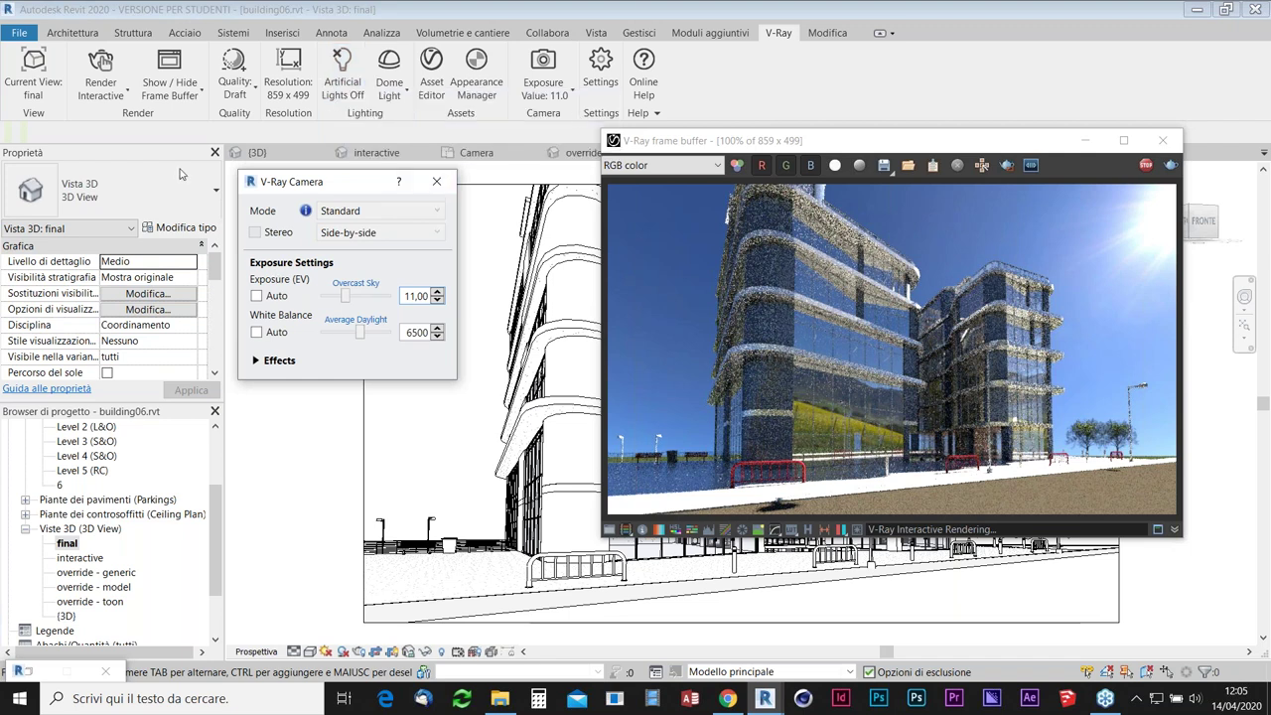
left_click(1147, 165)
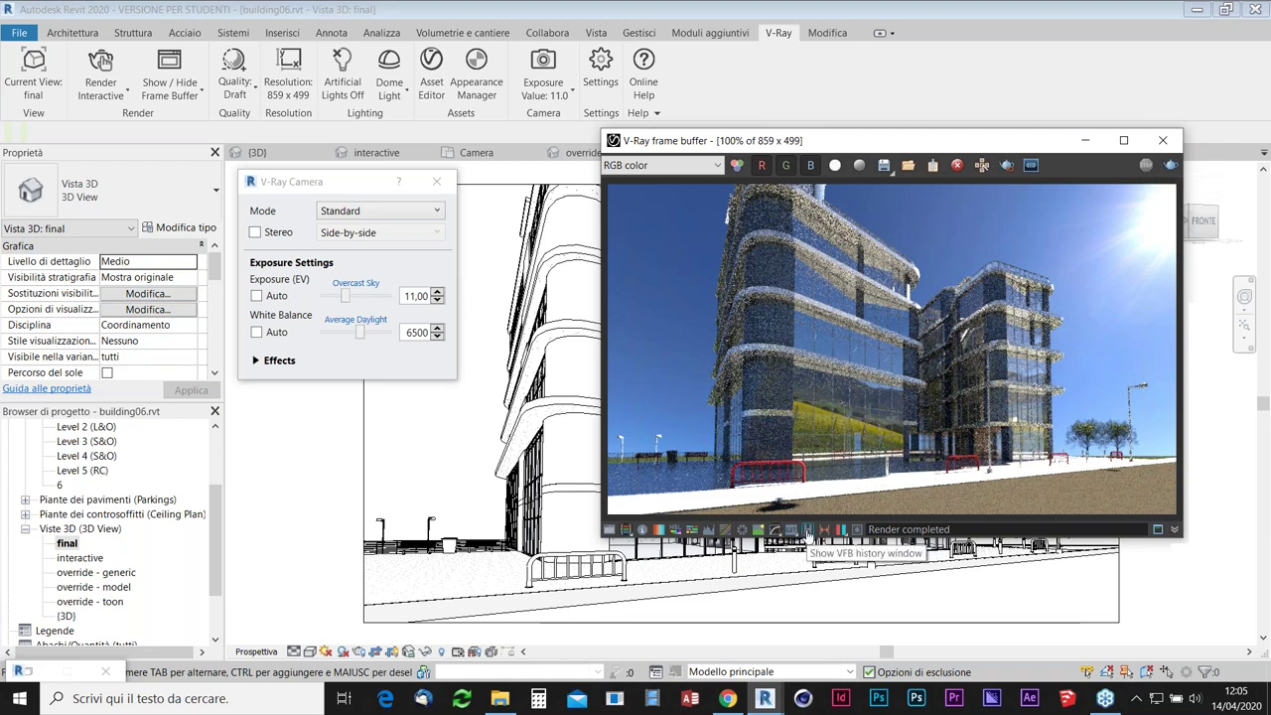
left_click(808, 530)
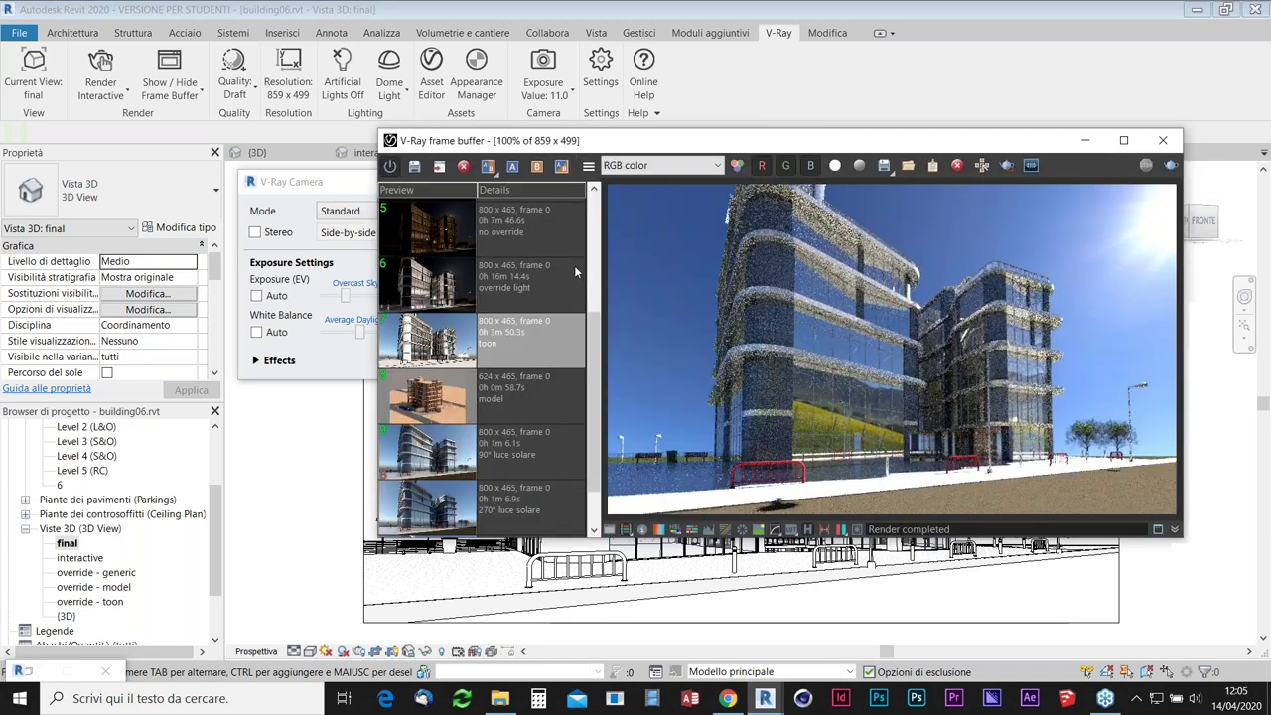
Load the 'no override' night render from the frame buffer history.
left_click_drag(594, 331, 594, 300)
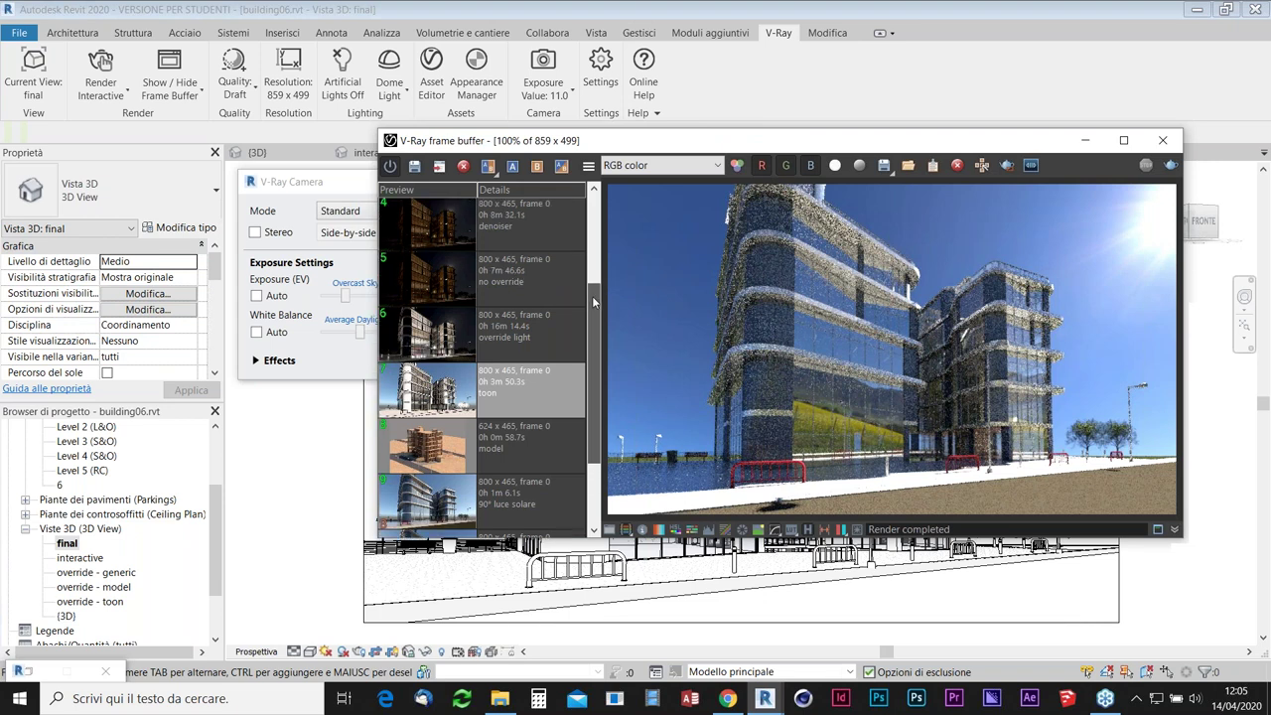
double_click(533, 294)
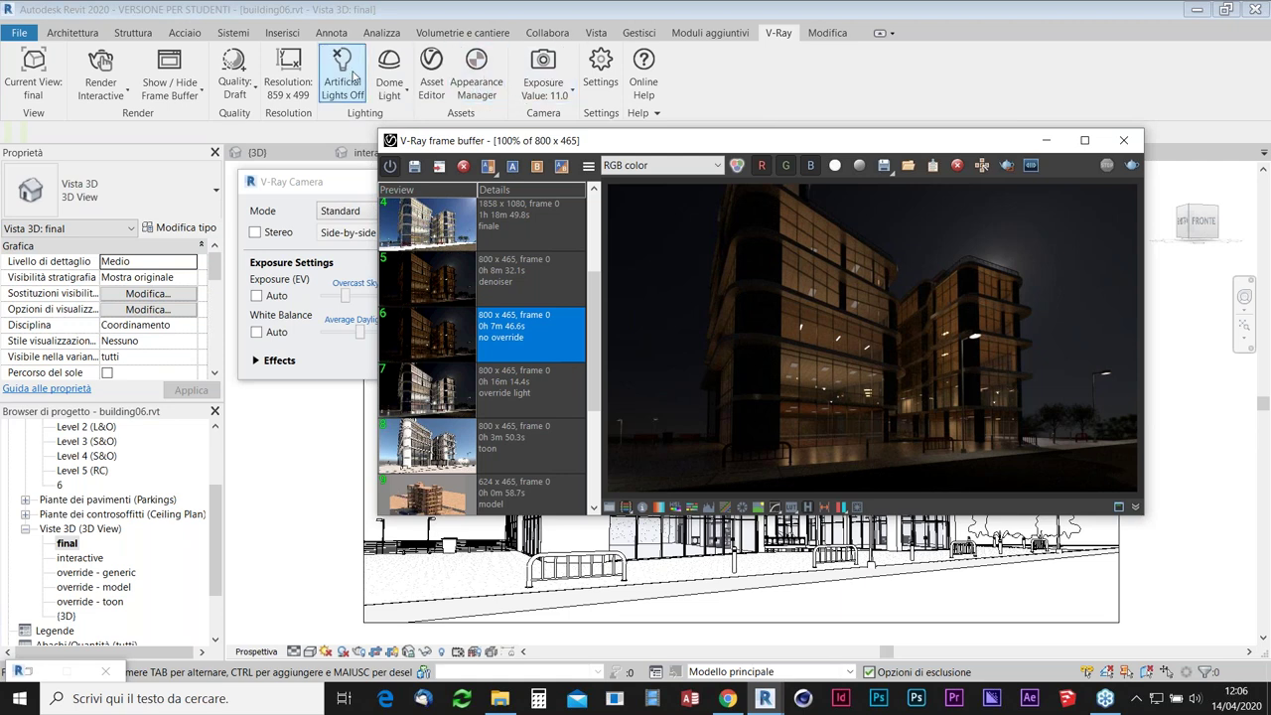
Review the global overrides in the V-Ray Appearance Manager, then close it.
left_click(494, 100)
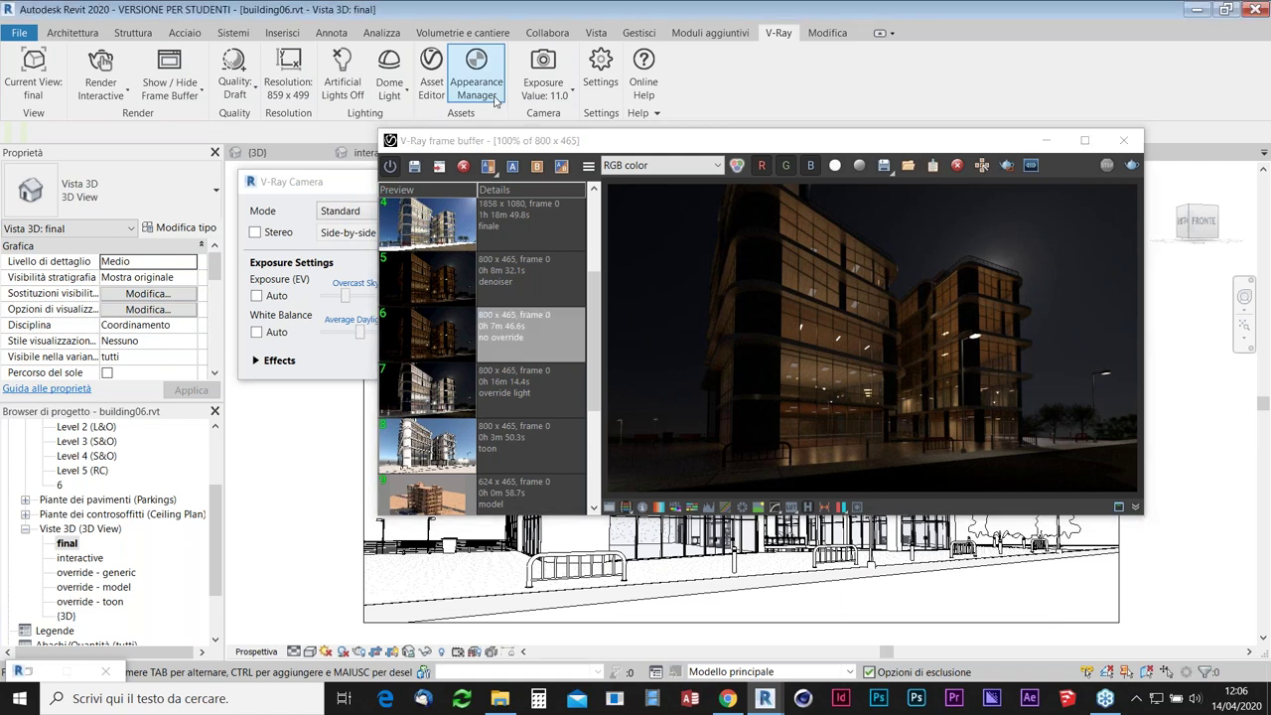
left_click_drag(412, 95, 258, 71)
left_click(262, 93)
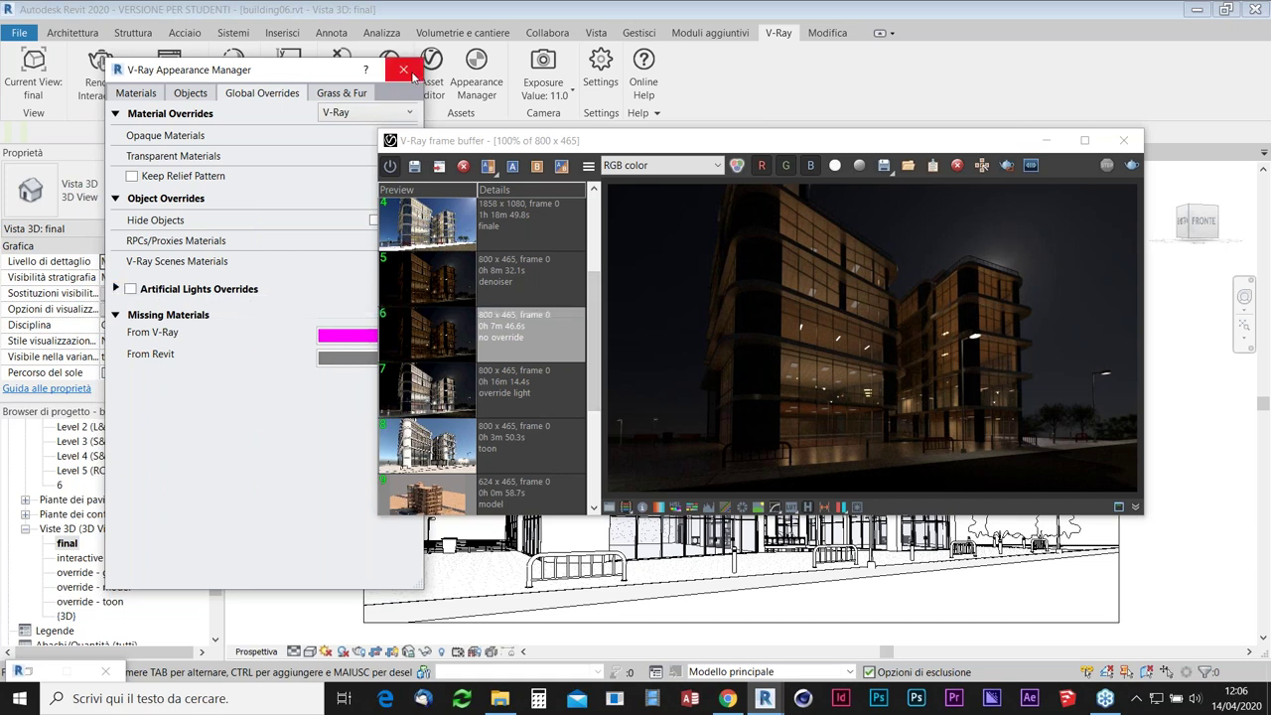
left_click(412, 73)
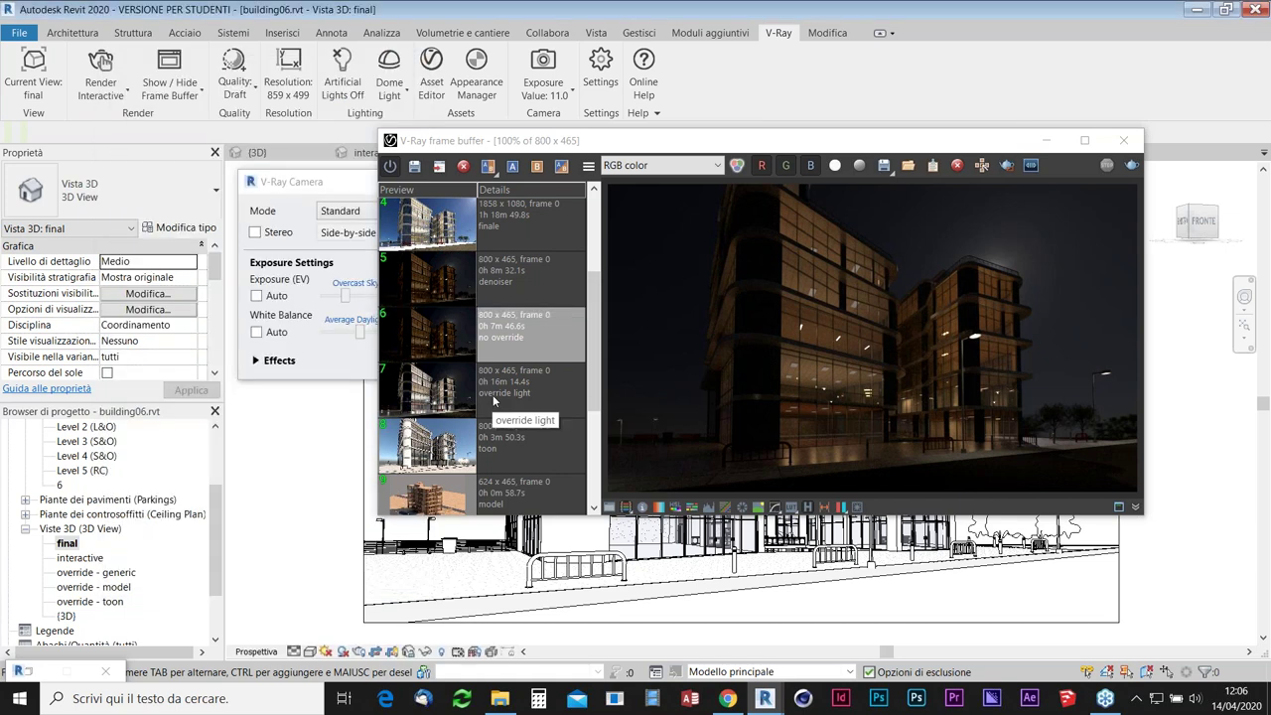
Compare 'override light' with 'no override' in history, ending on the 'denoiser' render.
left_click(492, 394)
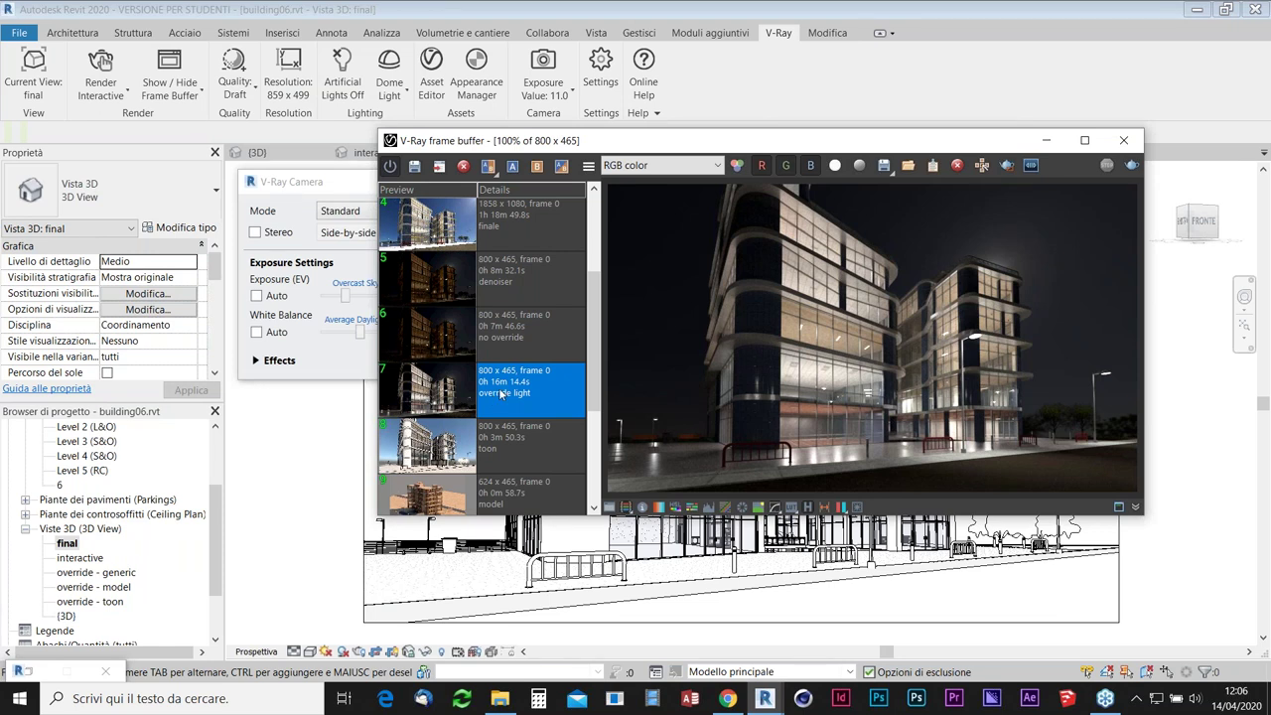
left_click(513, 352)
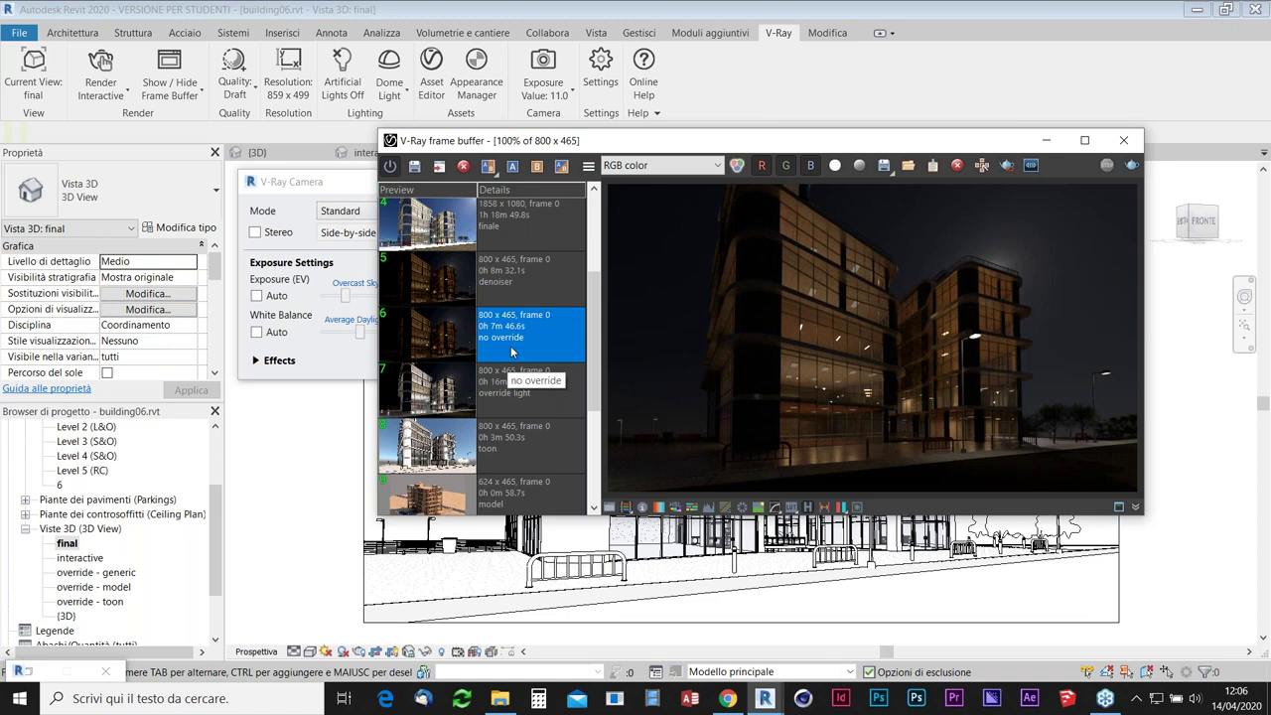
left_click(511, 385)
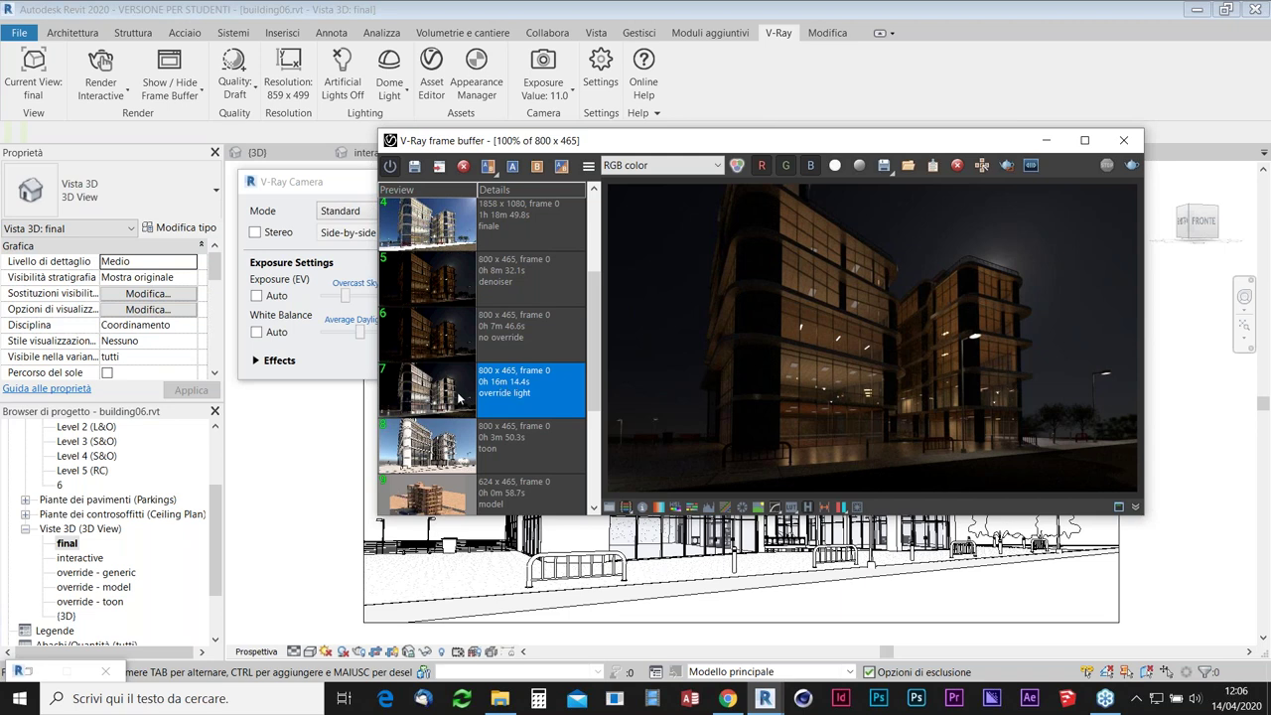
double_click(459, 397)
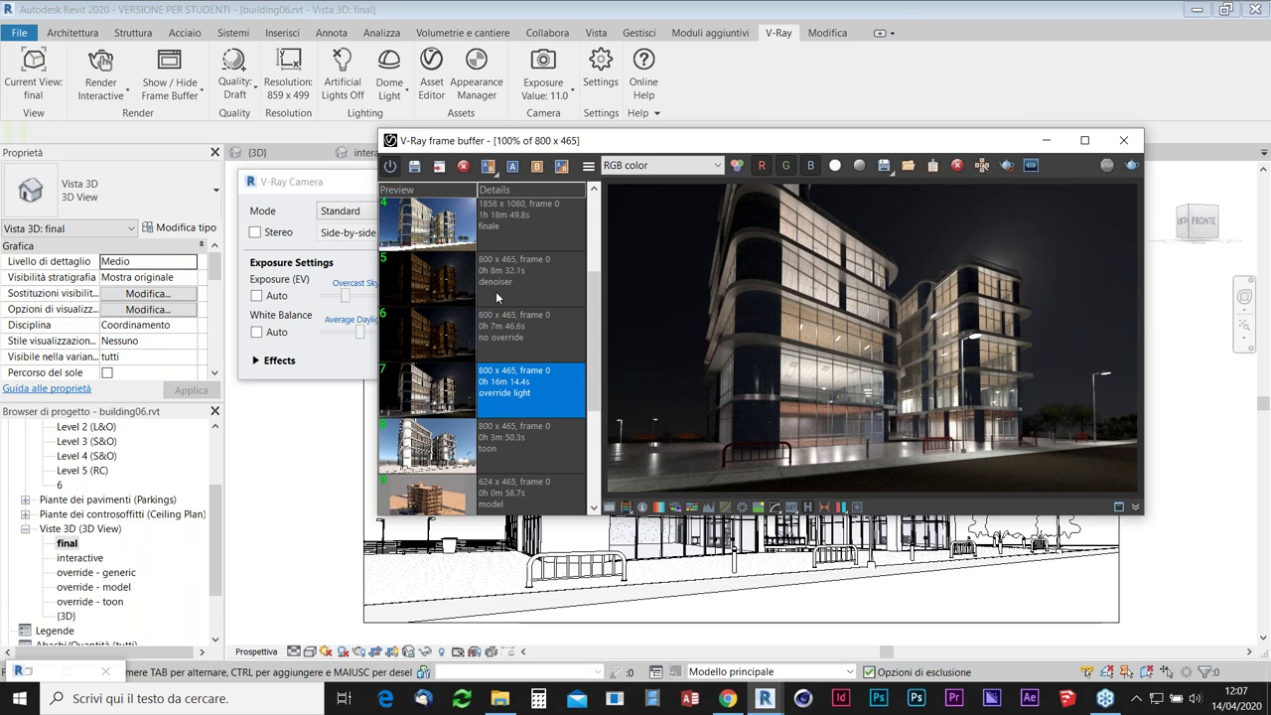
left_click(496, 296)
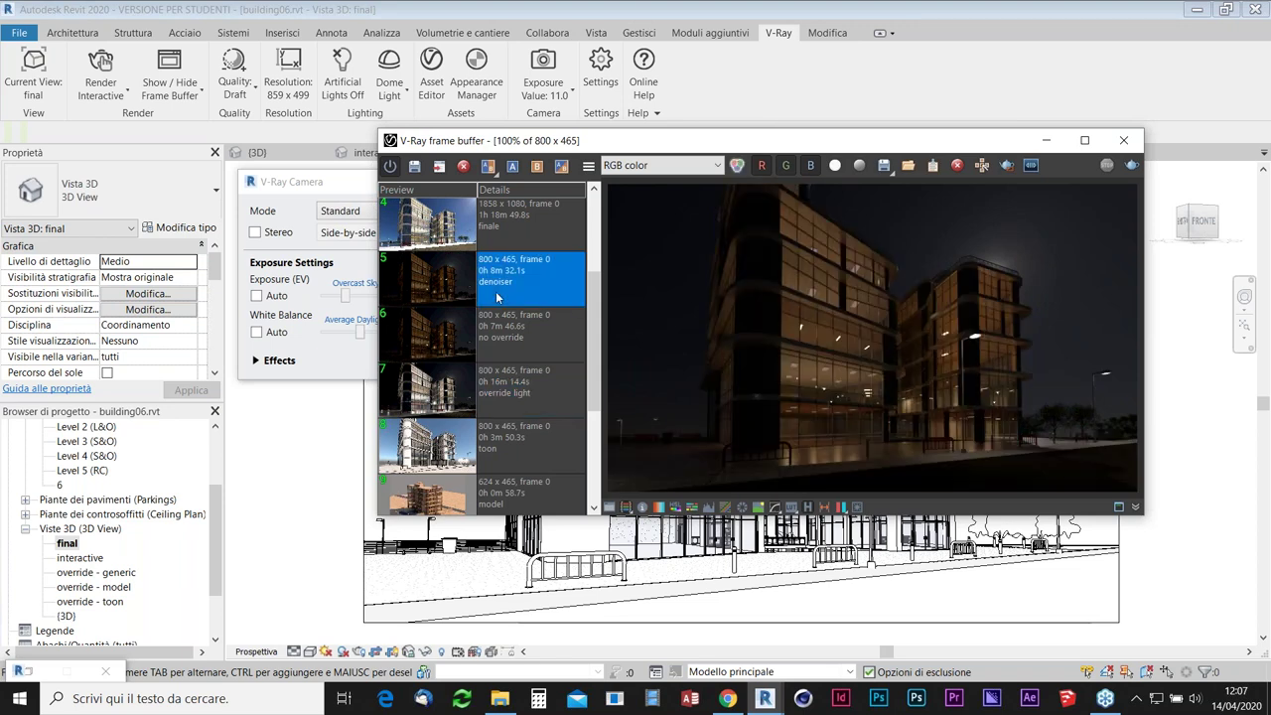
Show the effectsResult channel, zoomed in, in a maximized frame buffer.
left_click(675, 169)
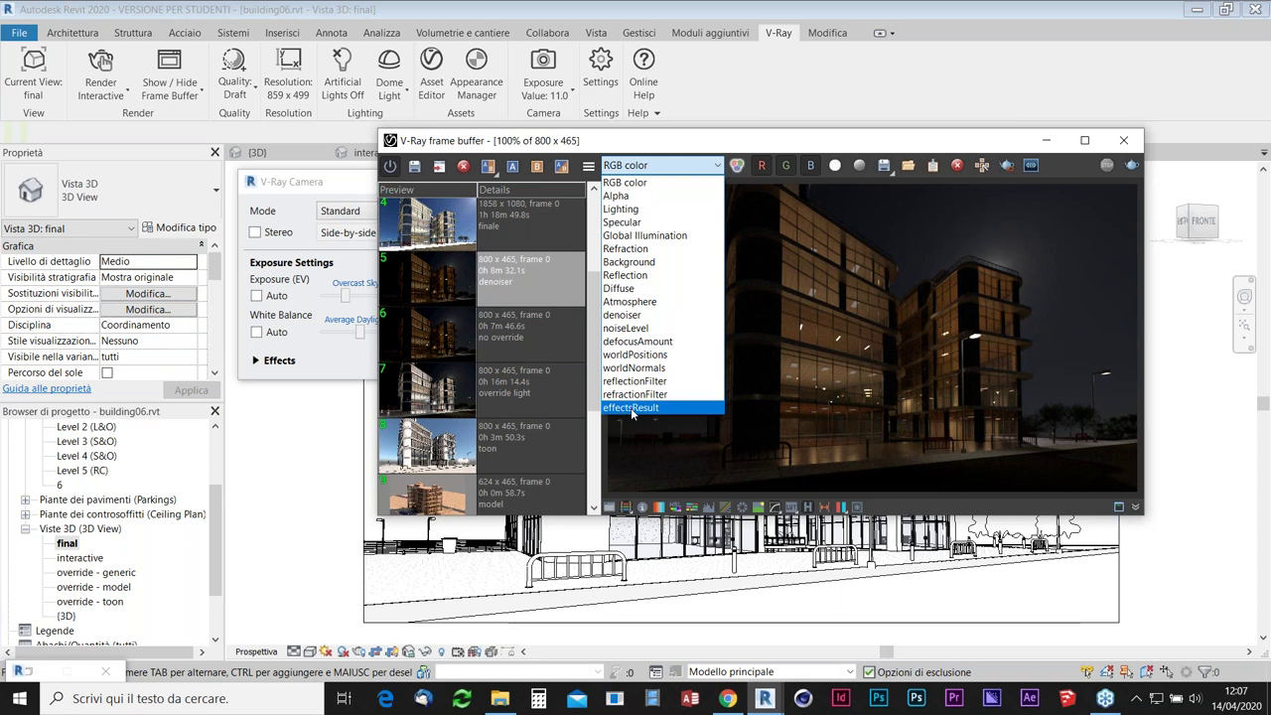
left_click(634, 409)
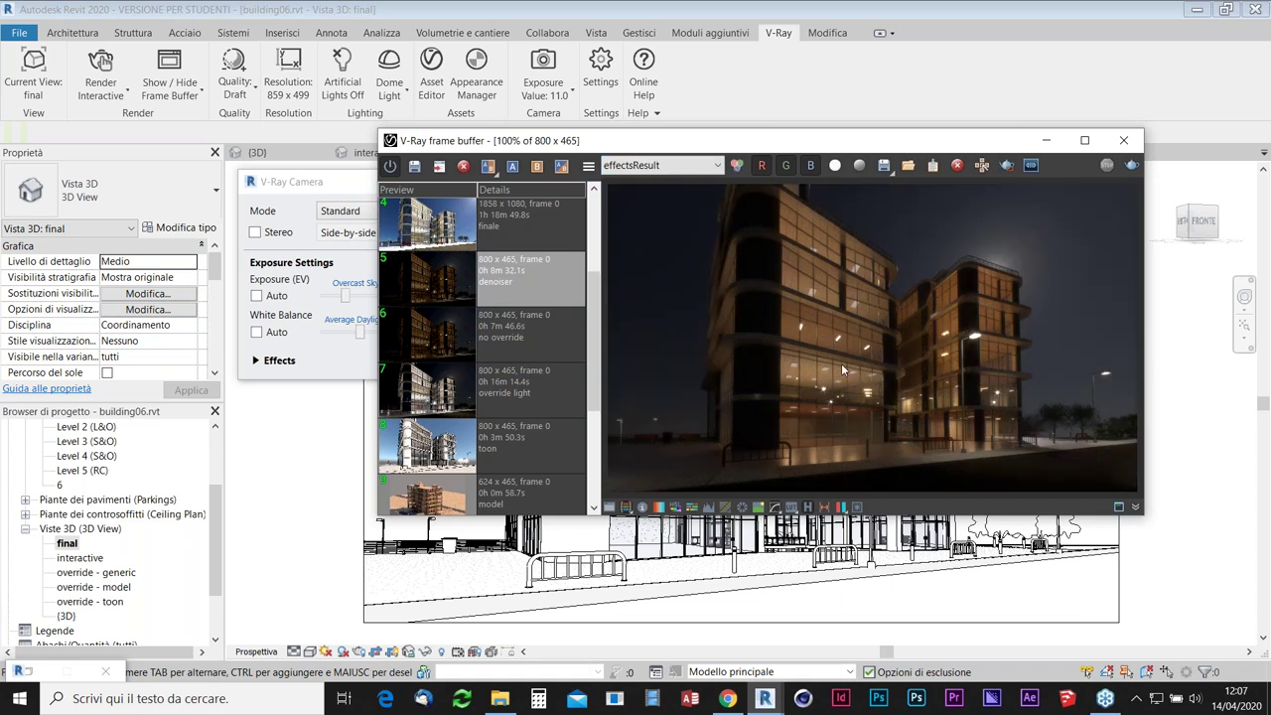
scroll(842, 362, "up", 1)
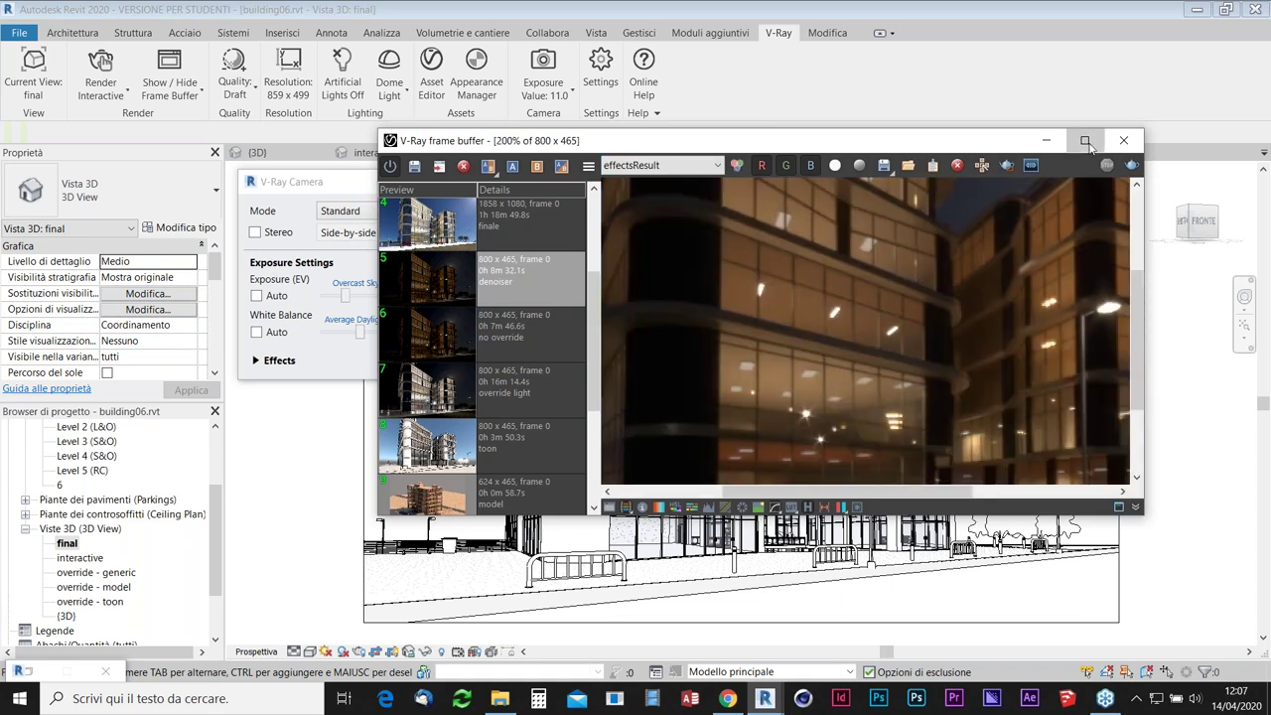
left_click(1085, 140)
scroll(661, 372, "up", 1)
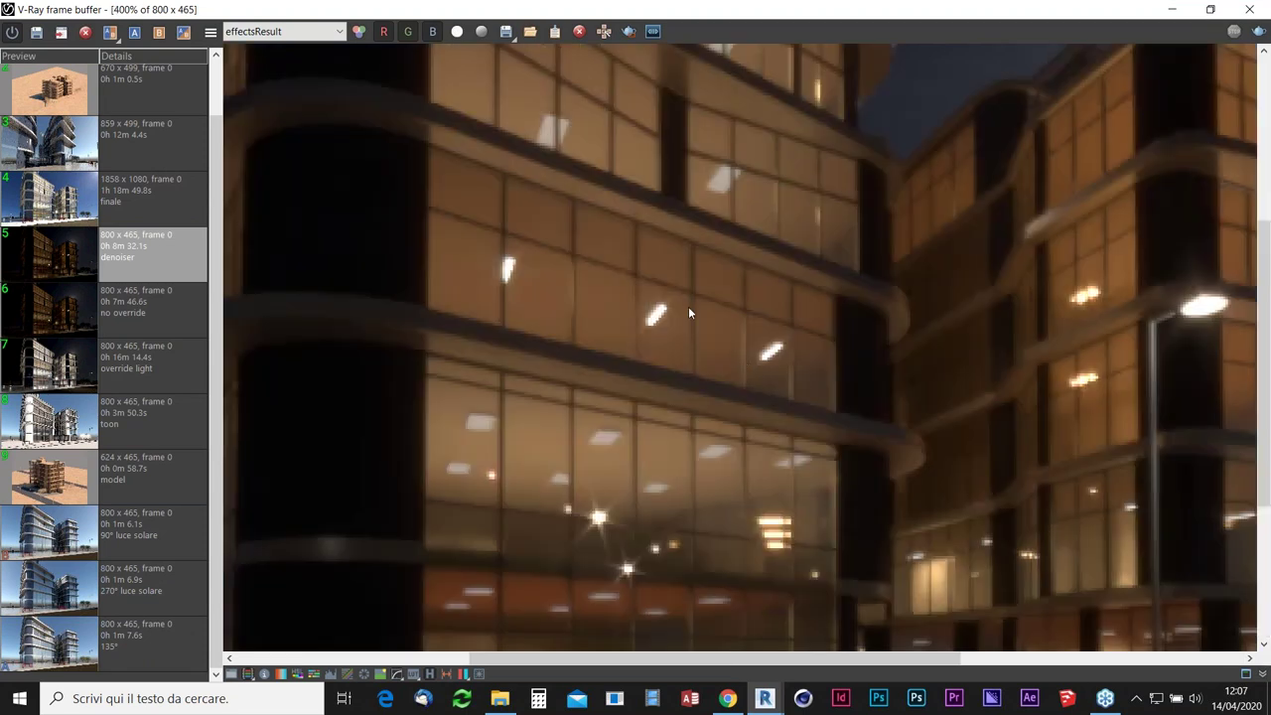
Compare 'no override' with 'denoiser', zoom out, and load the 'finale' render.
left_click(134, 314)
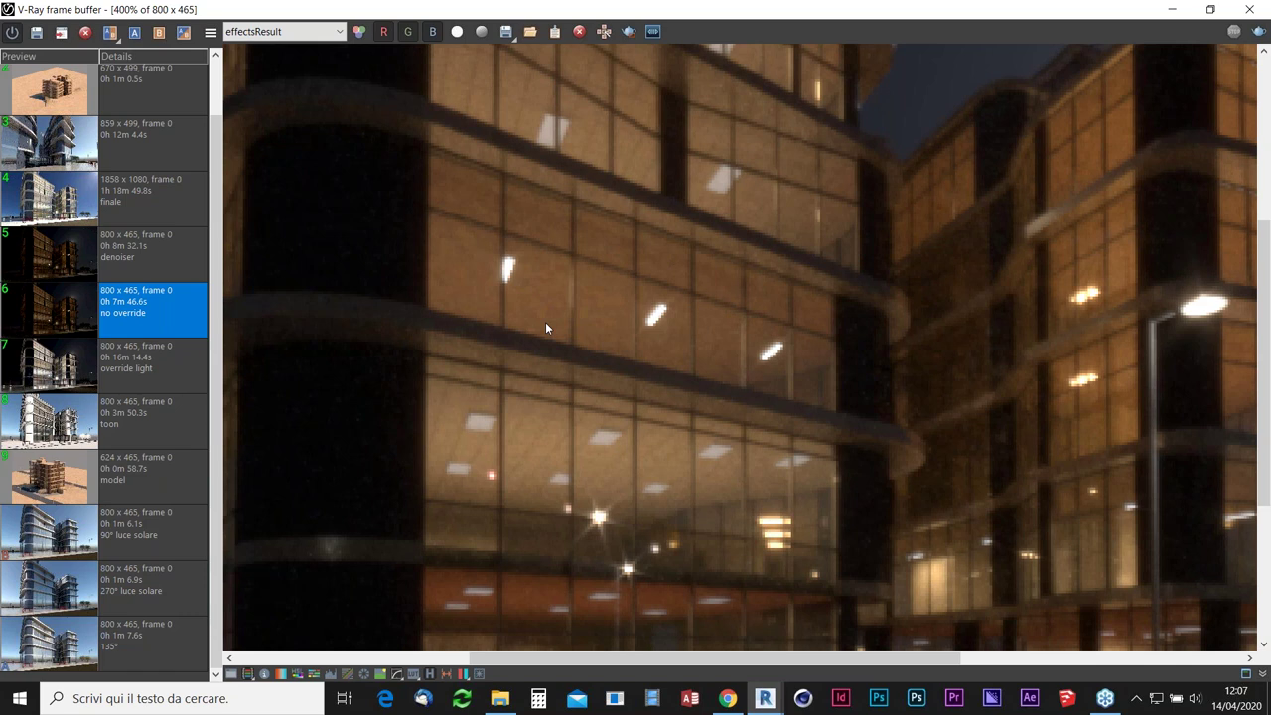
left_click(175, 271)
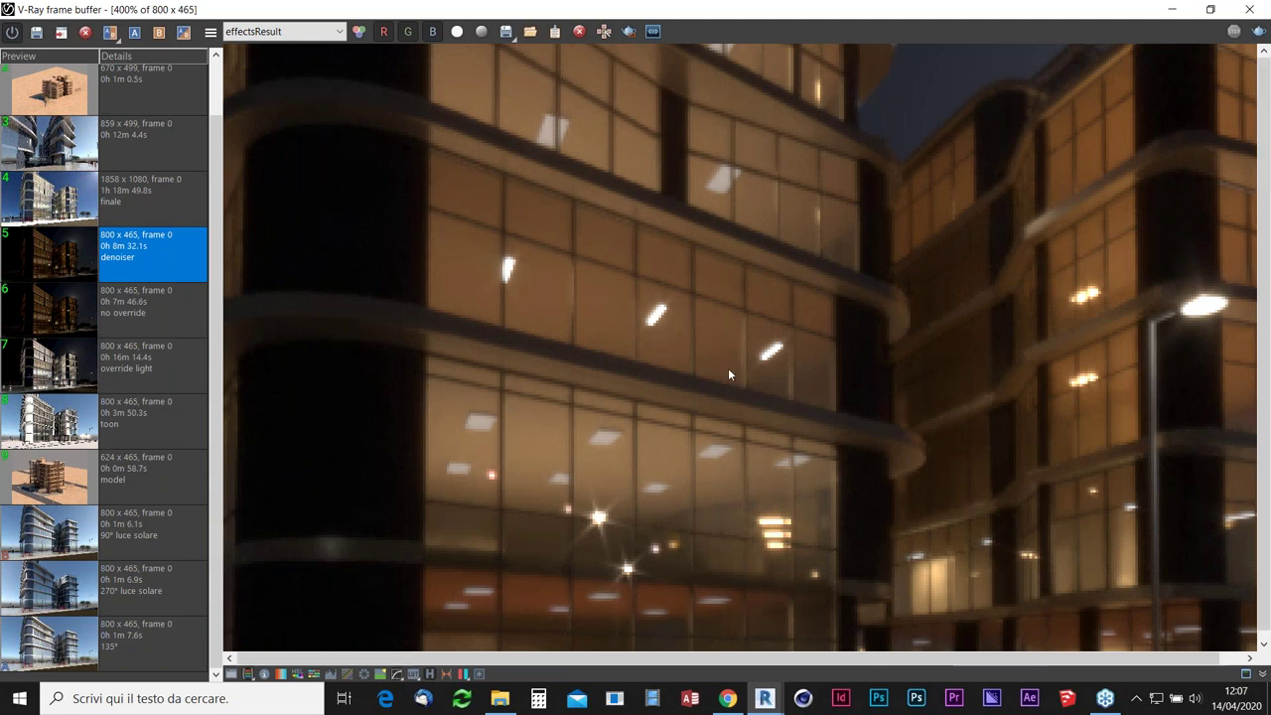
scroll(728, 375, "down", 2)
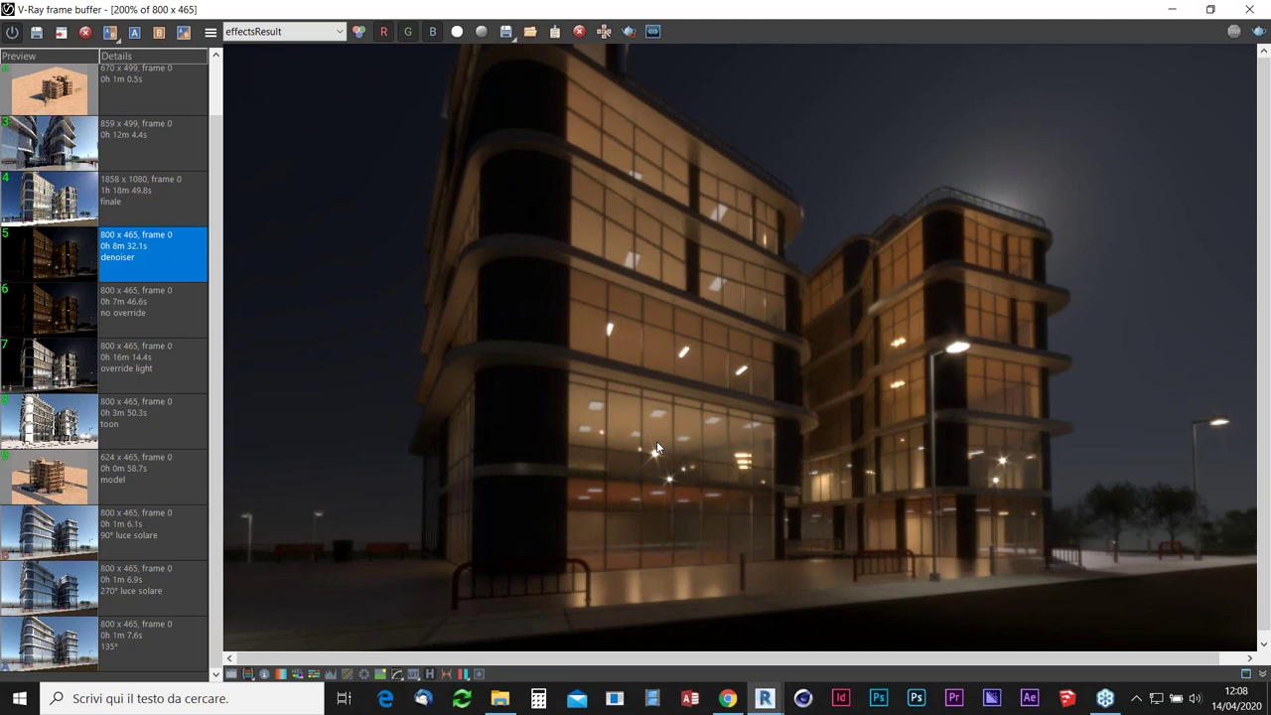
left_click(130, 215)
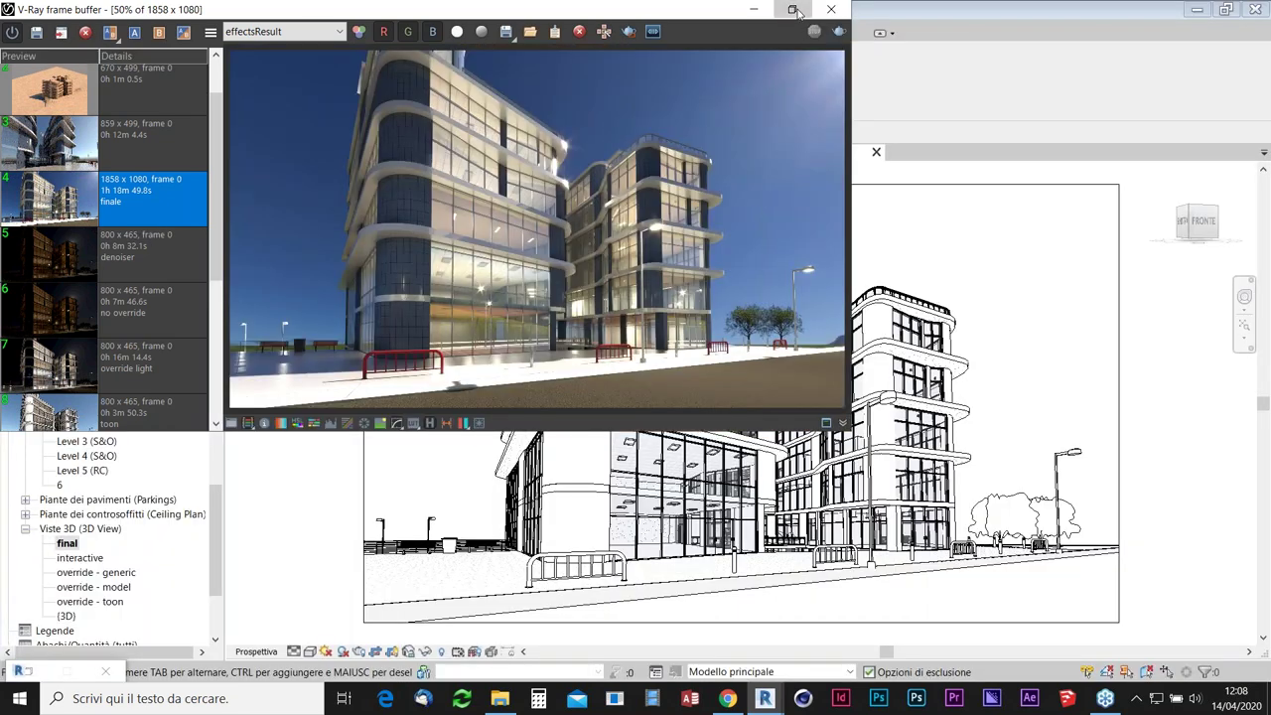
Maximize the frame buffer, zoom the 1858 x 1080 finale render to 100%, and show its RGB channel.
left_click_drag(798, 12, 1087, 143)
left_click(1086, 143)
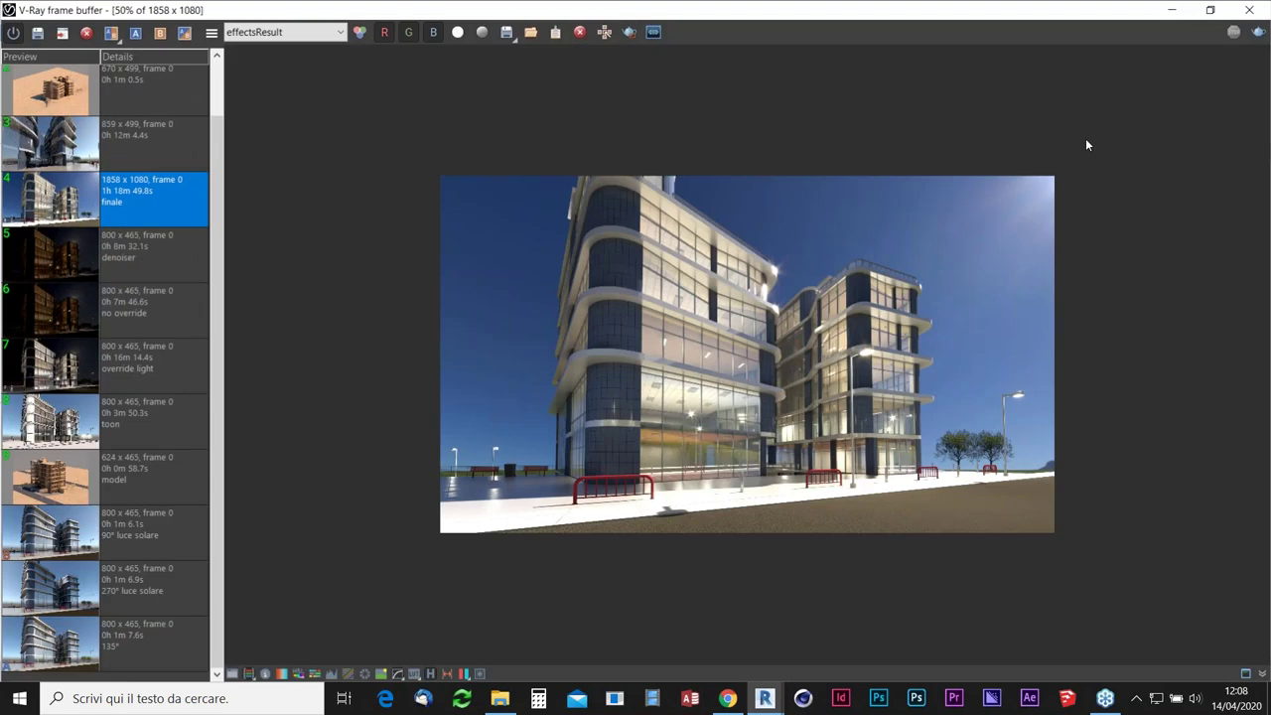
scroll(750, 395, "up", 3)
scroll(750, 395, "down", 3)
scroll(750, 394, "up", 2)
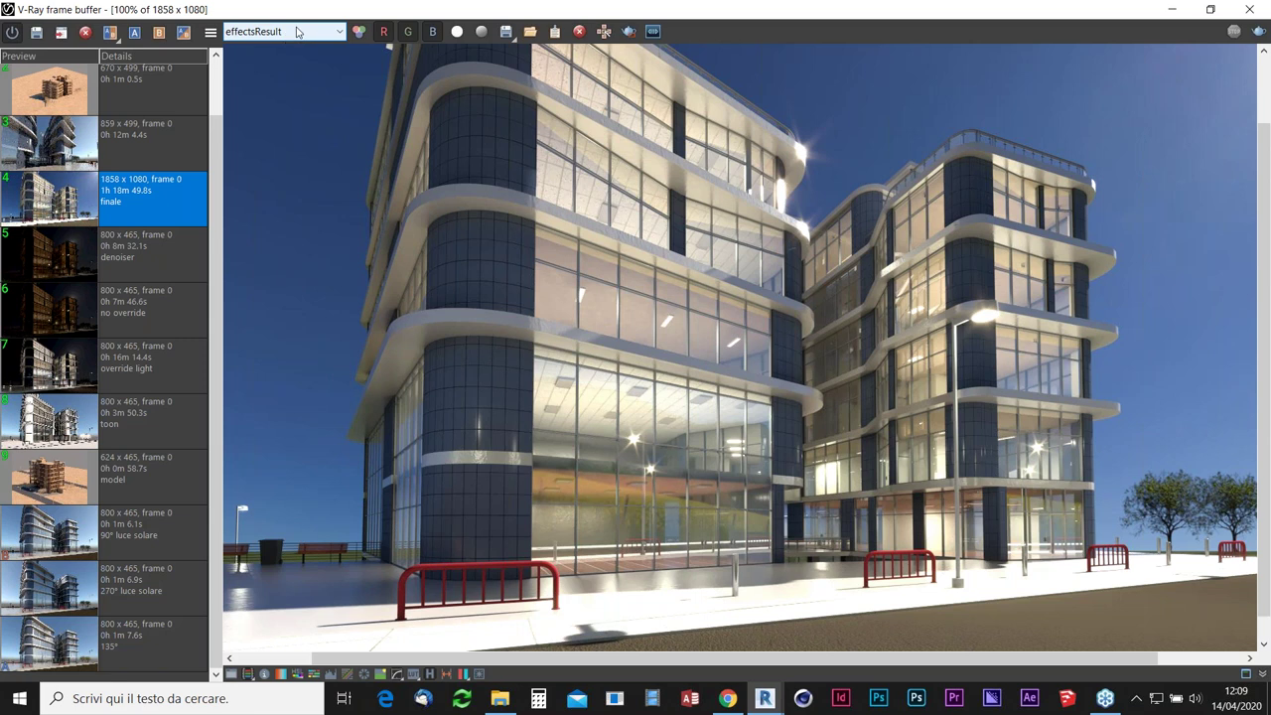
left_click(297, 35)
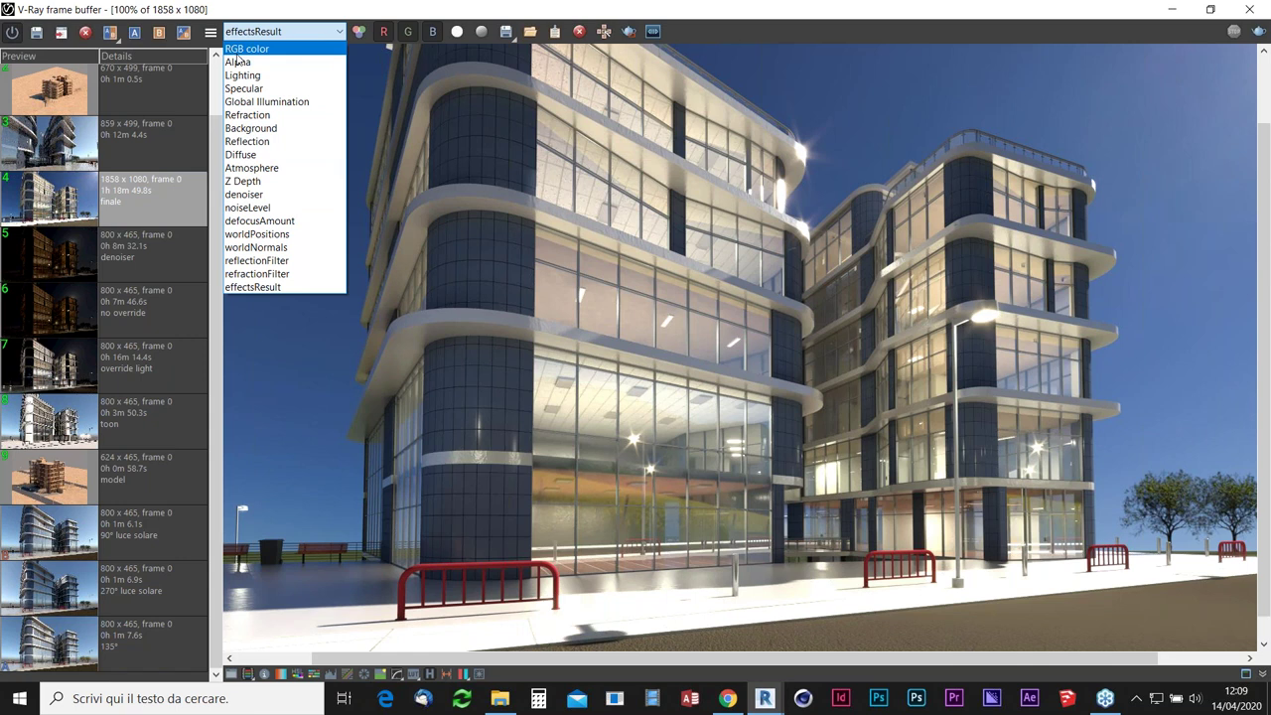
left_click(236, 52)
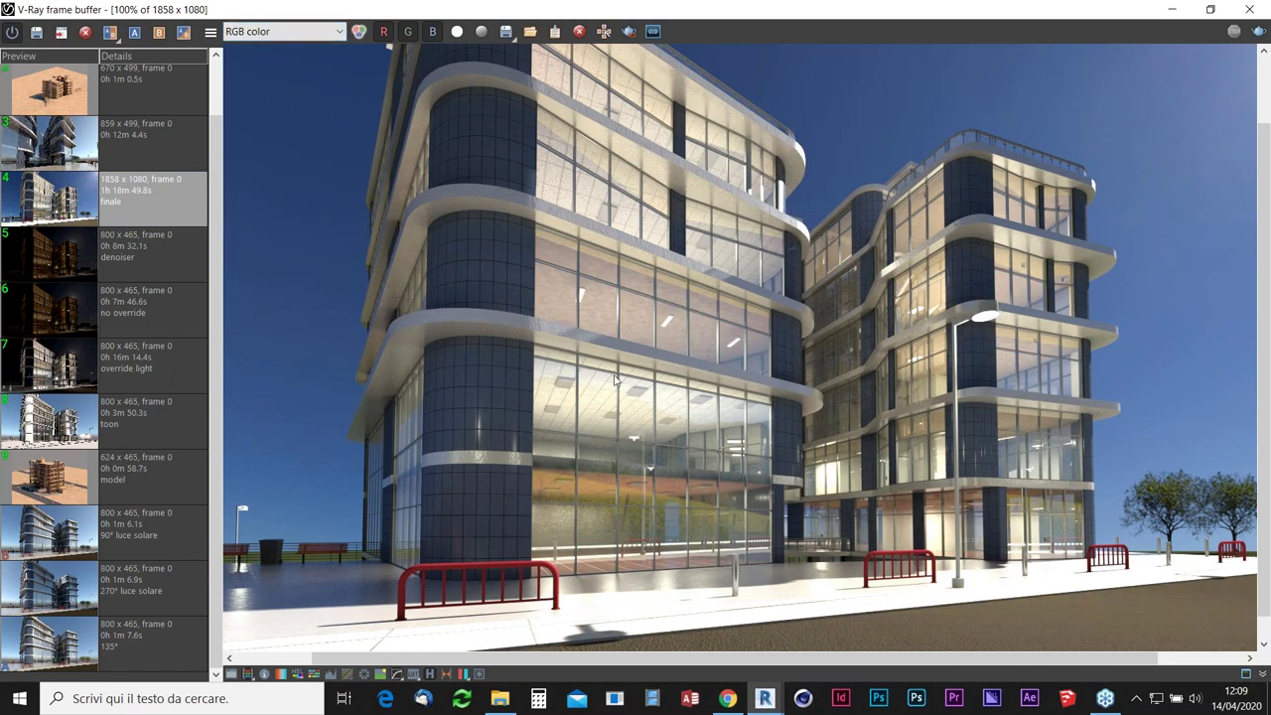
View the Alpha, Lighting, Global Illumination and Refraction channels of the finale render in turn.
left_click(299, 39)
left_click(267, 56)
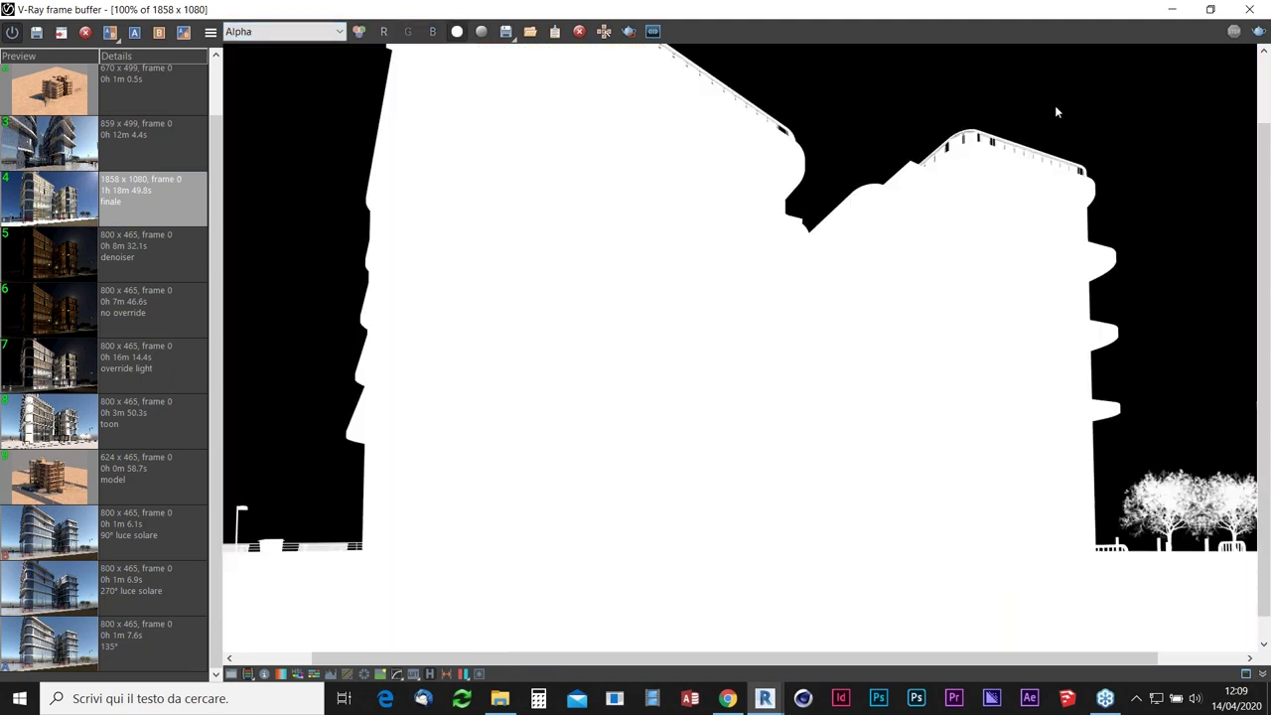
left_click(307, 33)
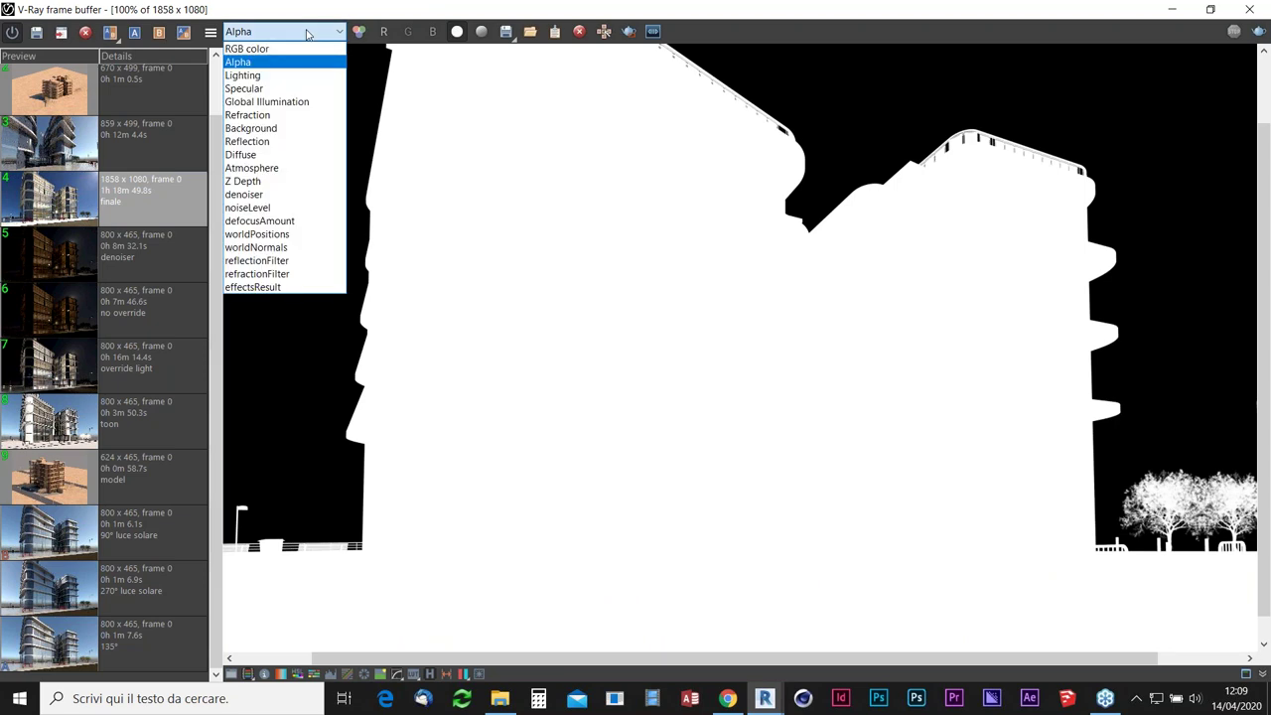
left_click(274, 78)
left_click(275, 32)
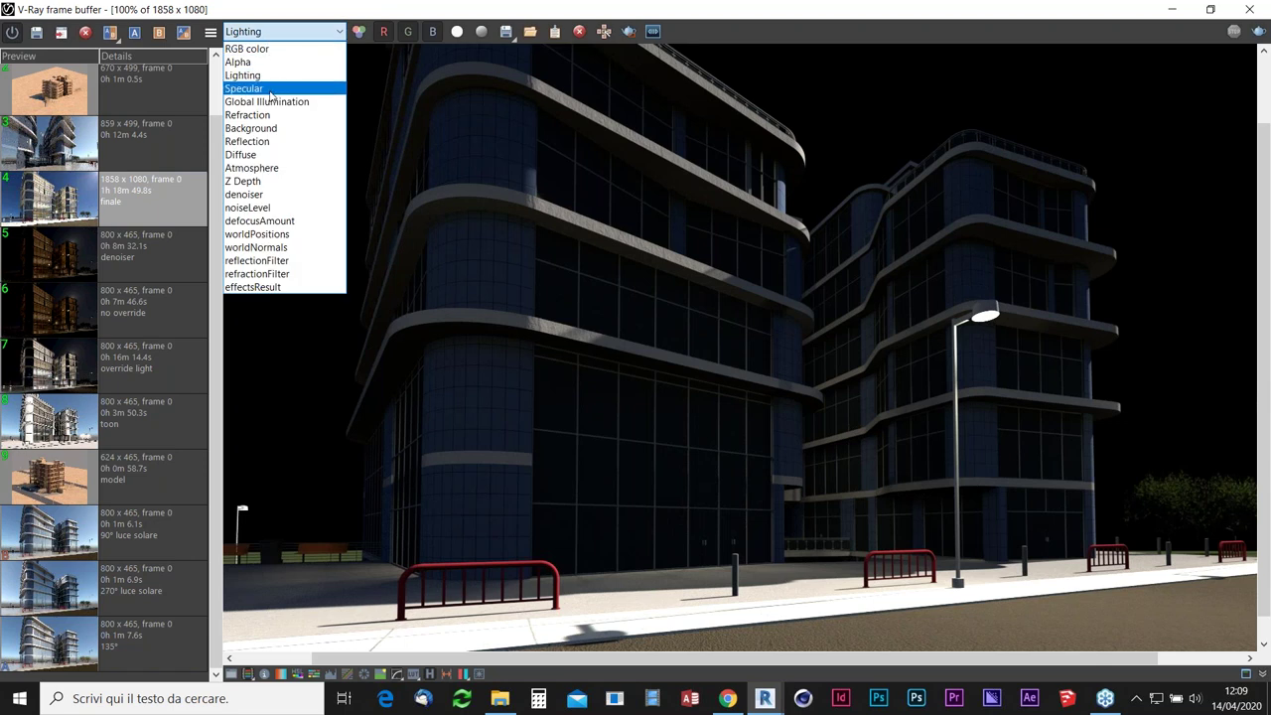
left_click(269, 99)
left_click(270, 35)
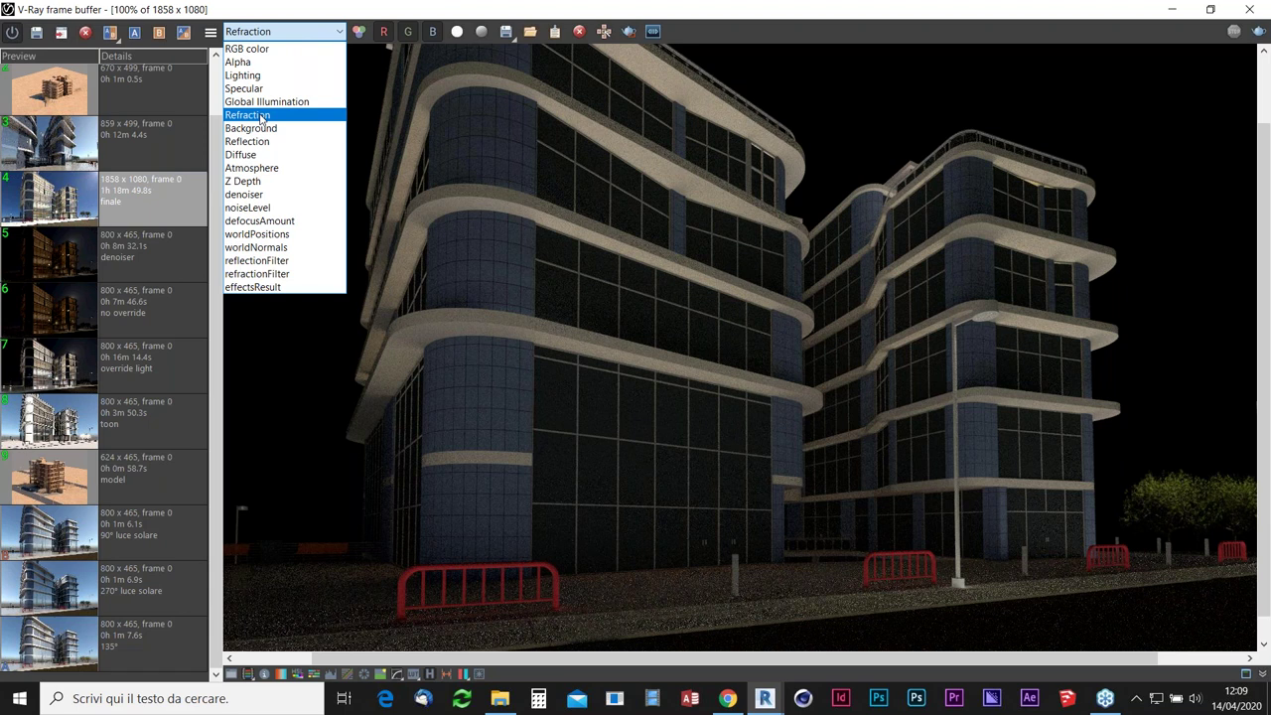
left_click(261, 117)
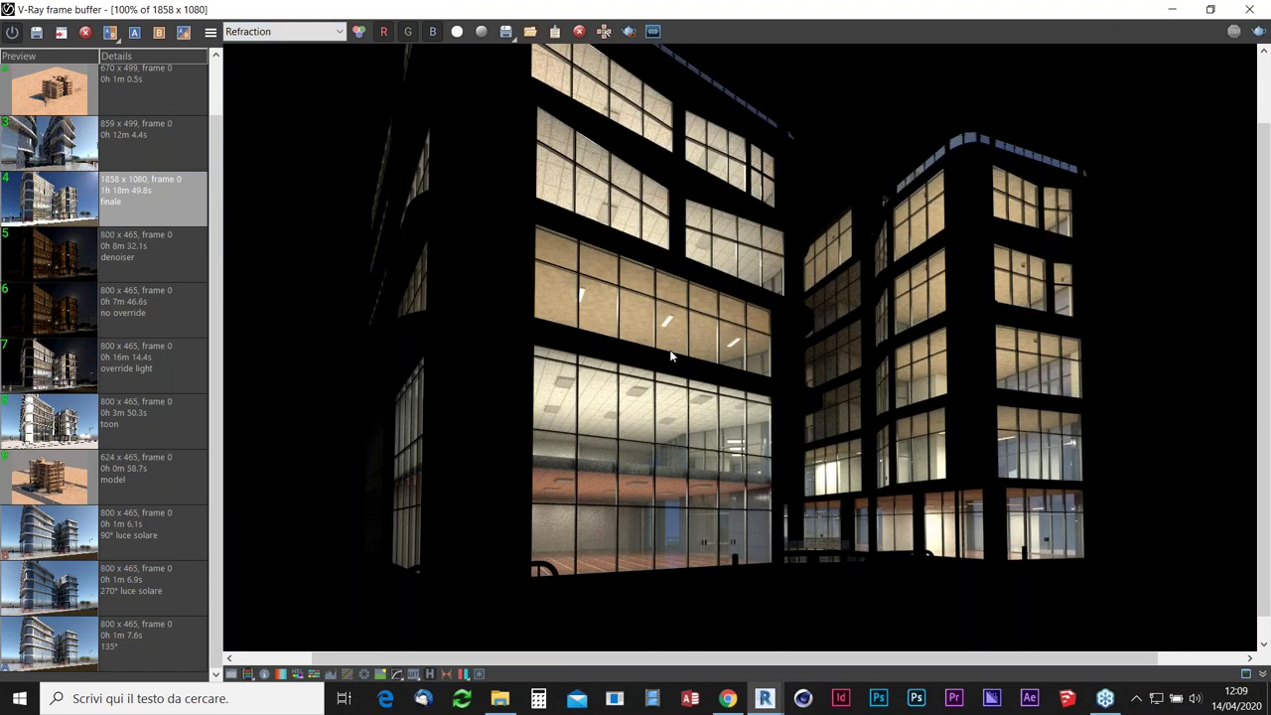
View the Reflection and Z Depth channels, then settle on the denoiser channel.
left_click(280, 35)
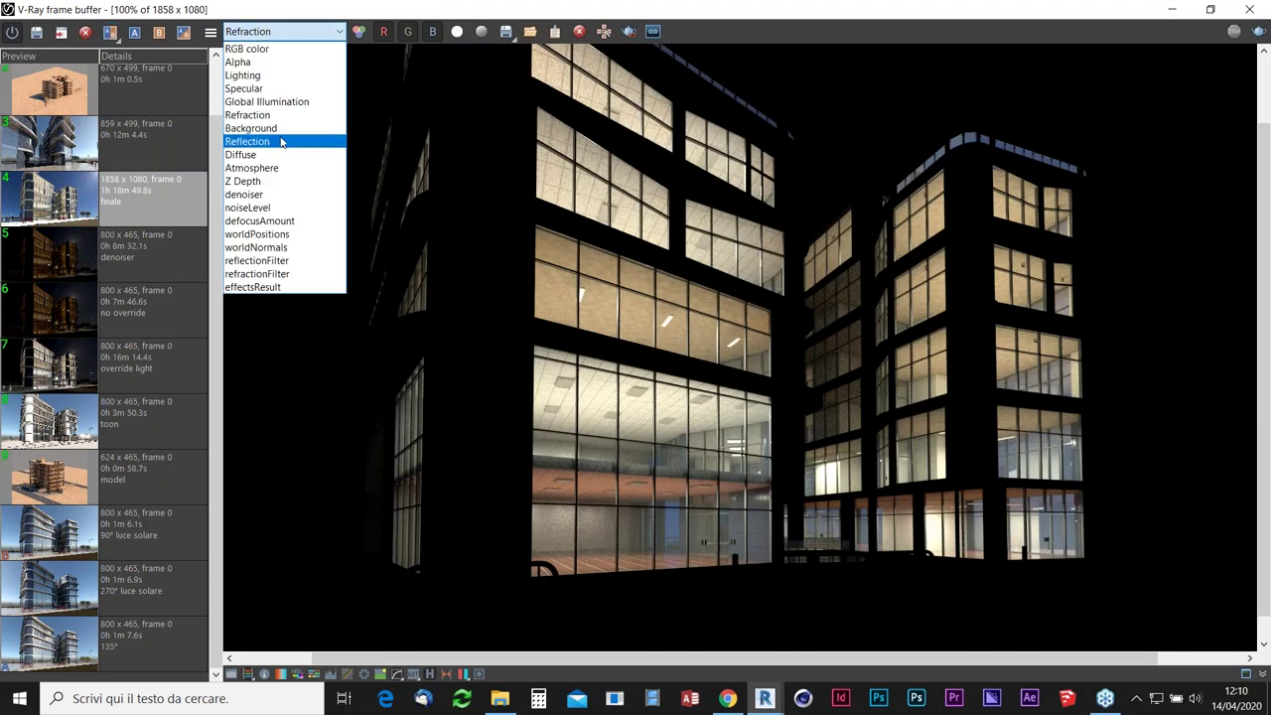
left_click(281, 143)
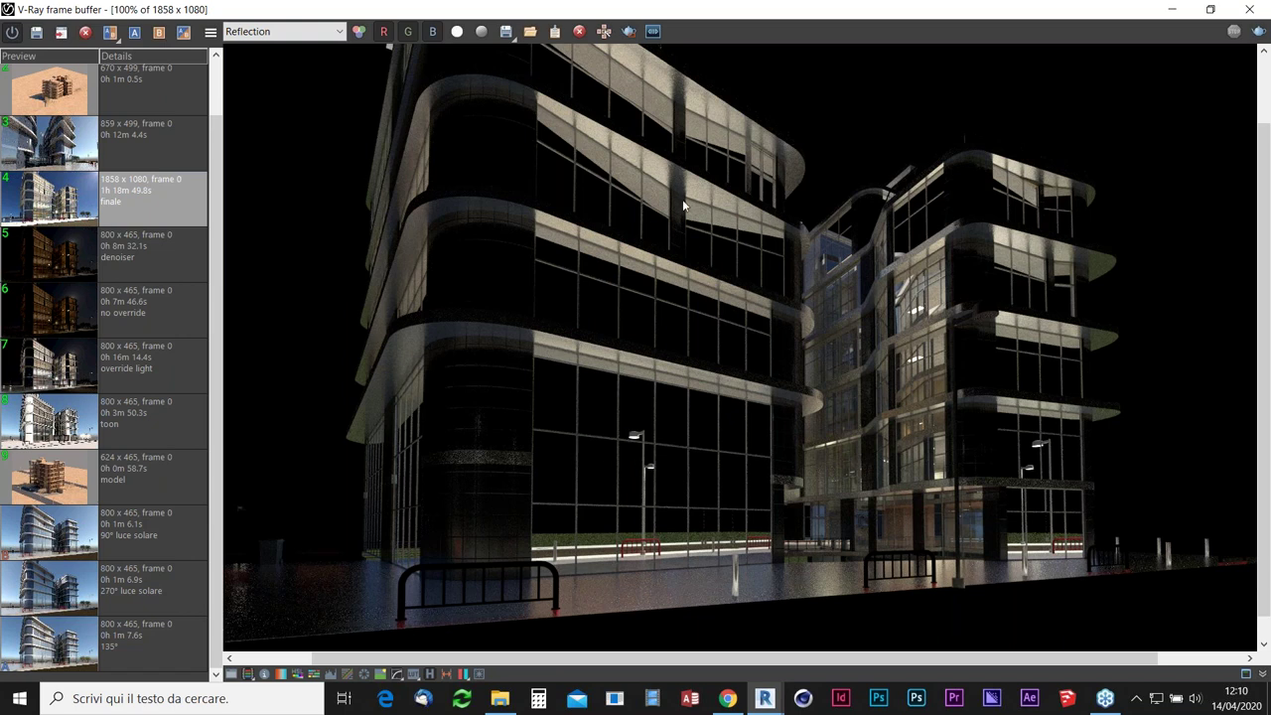
left_click(271, 36)
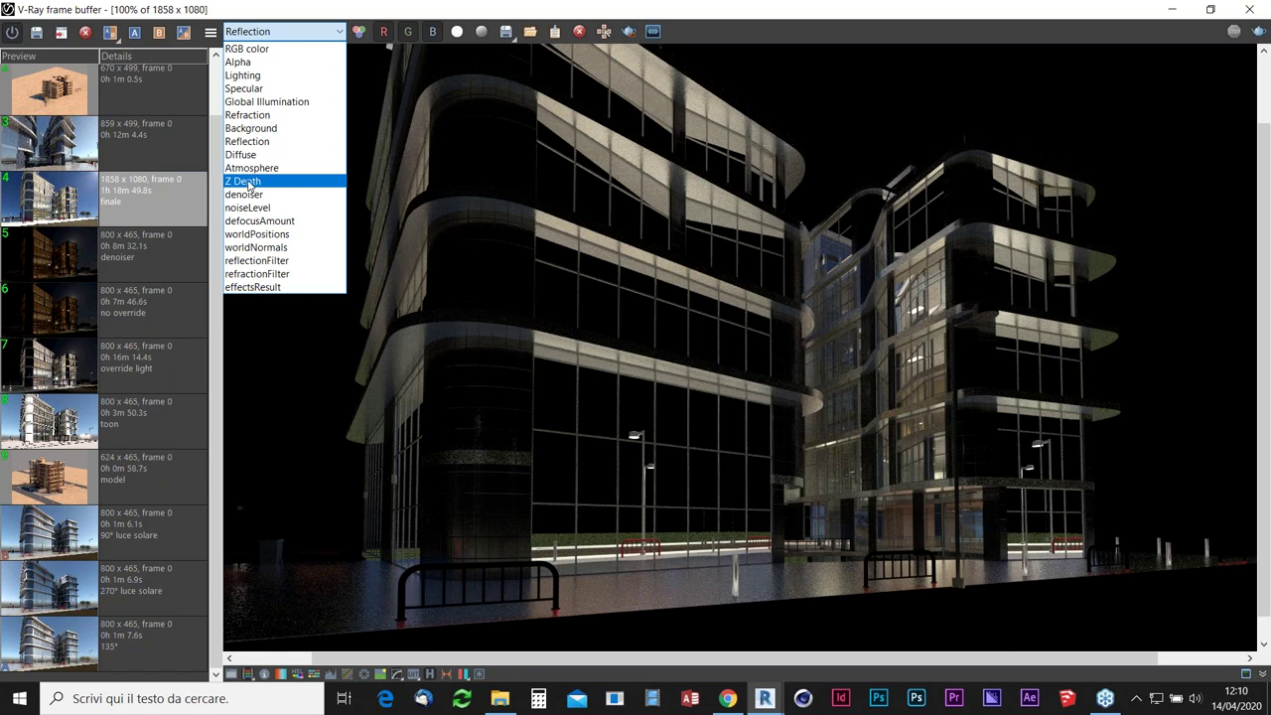
left_click(256, 186)
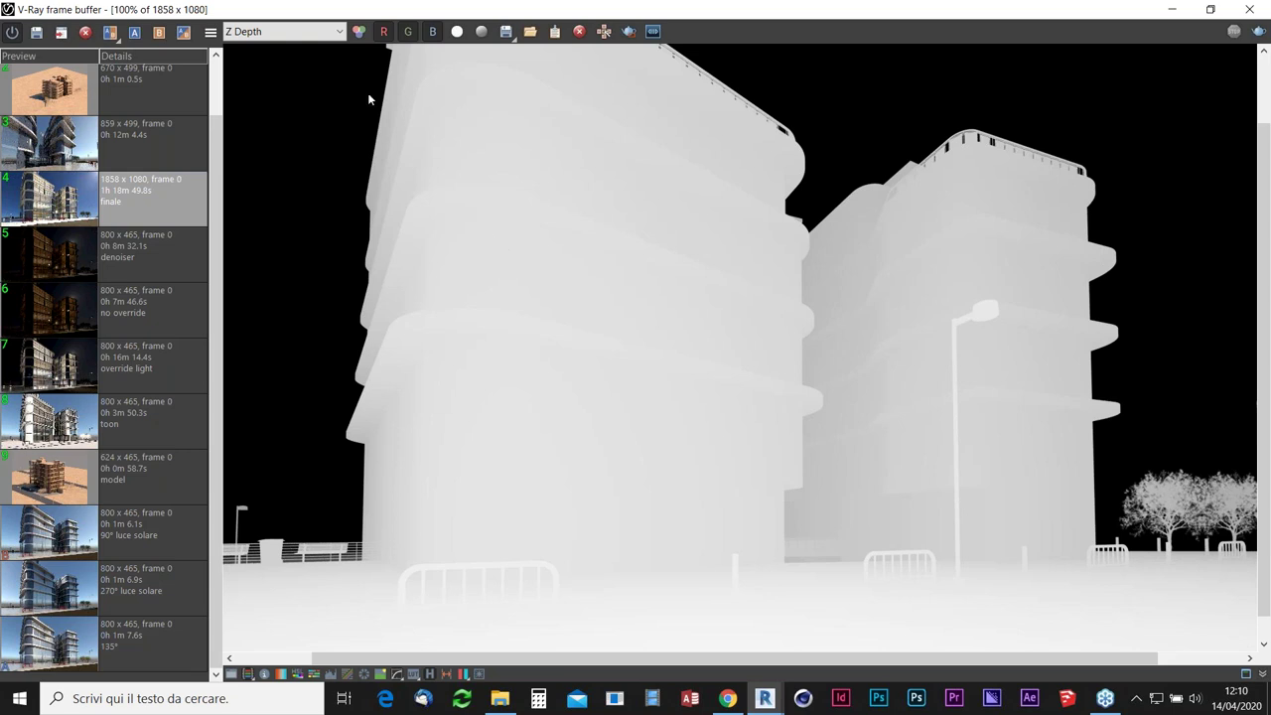
left_click(312, 36)
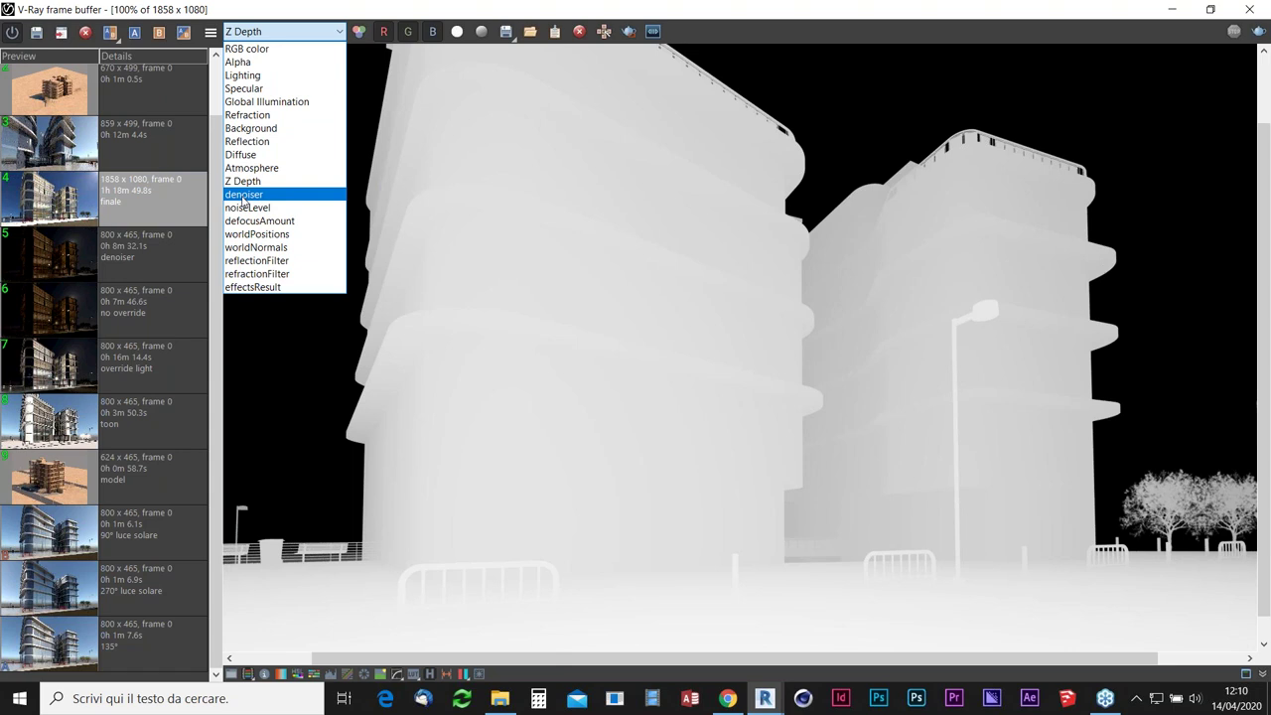
left_click(243, 194)
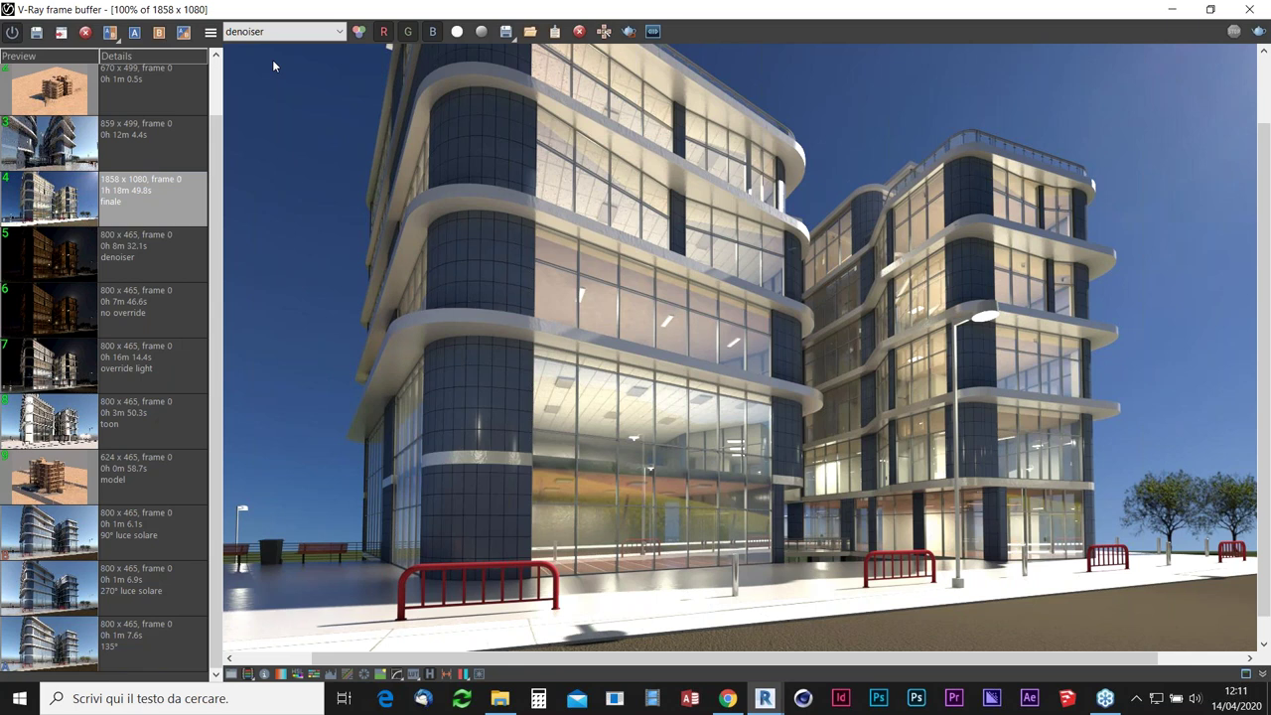
left_click(1211, 10)
mouse_move(728, 699)
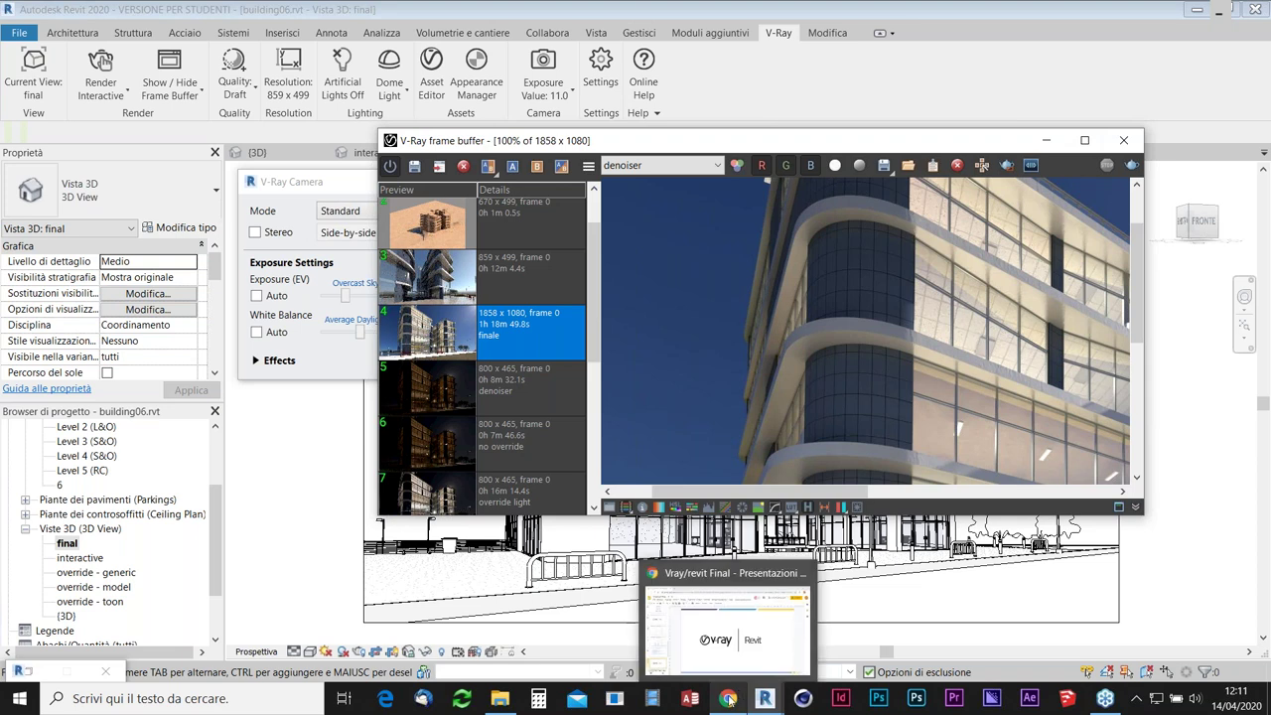
Close the render window and present the Google Slides deck, advancing to the render-pass thumbnail grid.
left_click(729, 699)
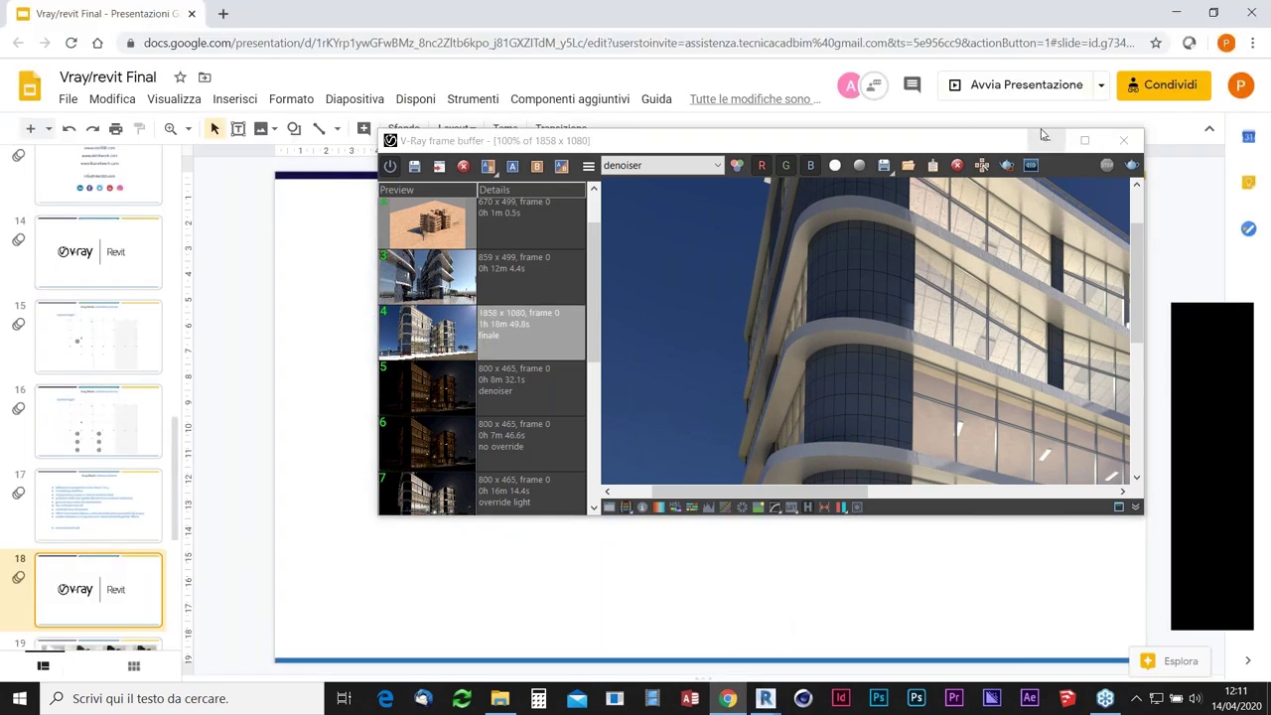
left_click(1130, 144)
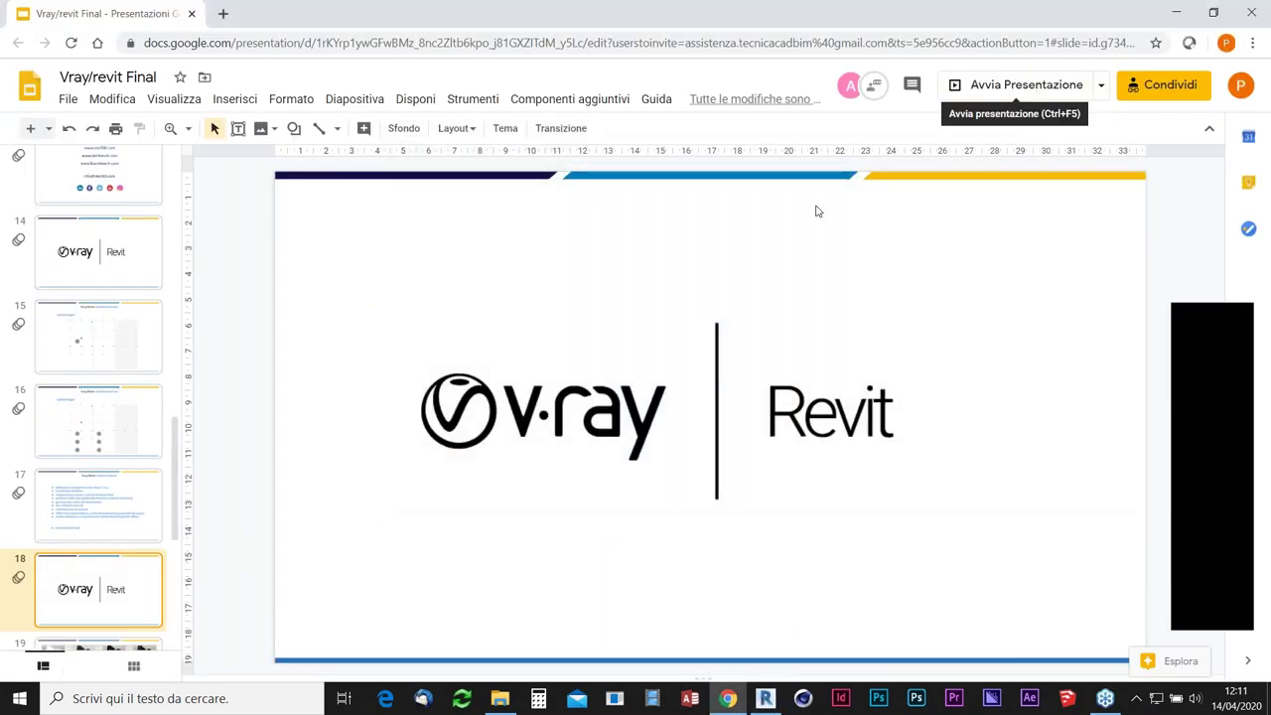
left_click(1040, 89)
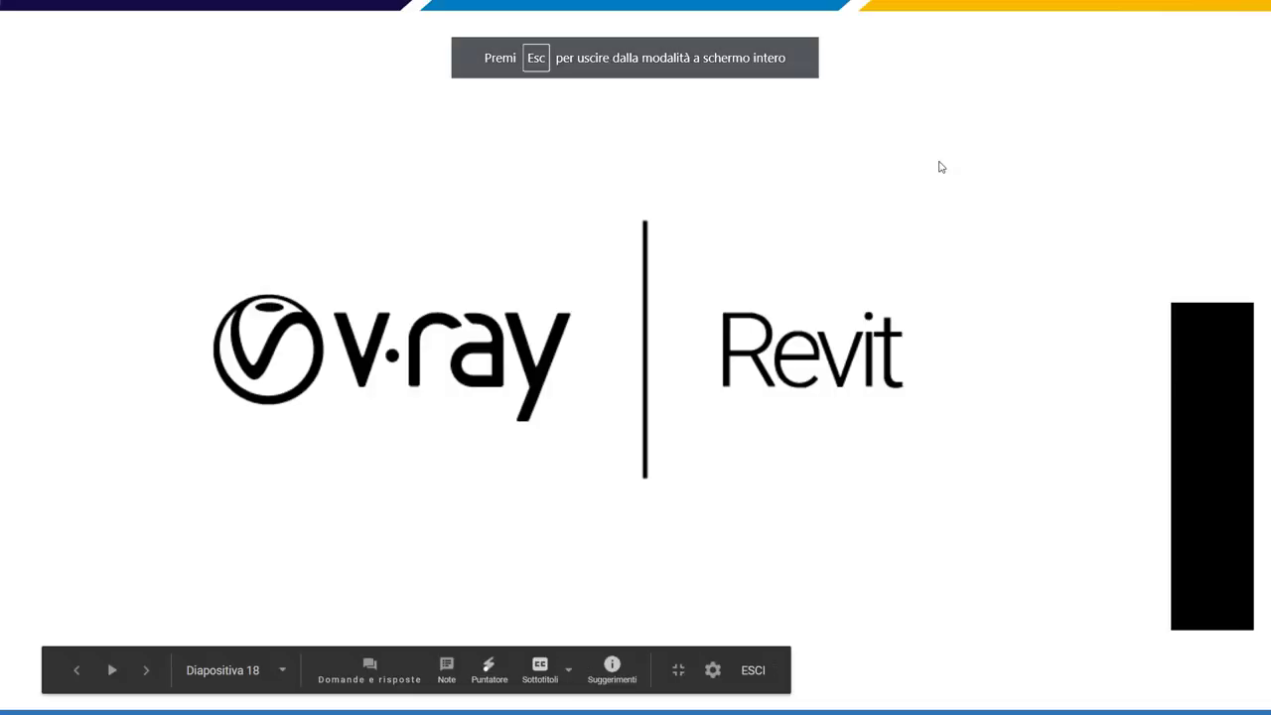
key("Right")
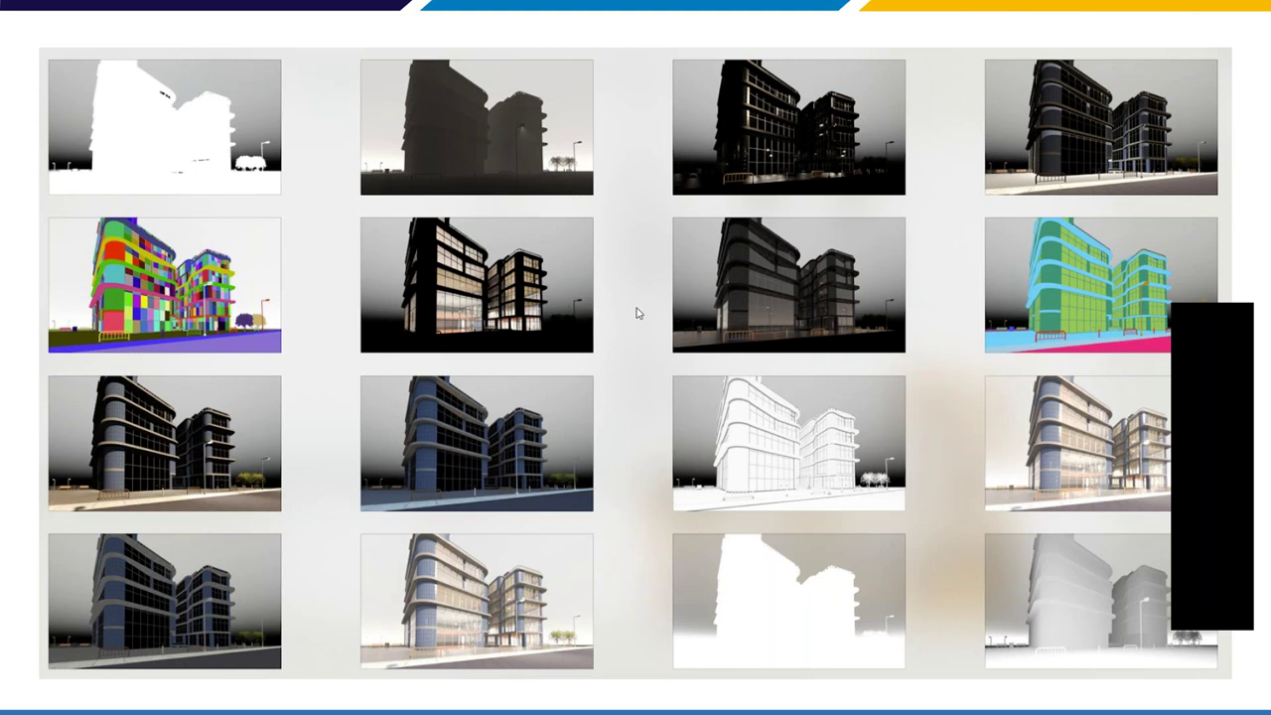
Advance the slideshow to the full-screen facade render, then to the closing THANK YOU slide 21.
left_click(637, 314)
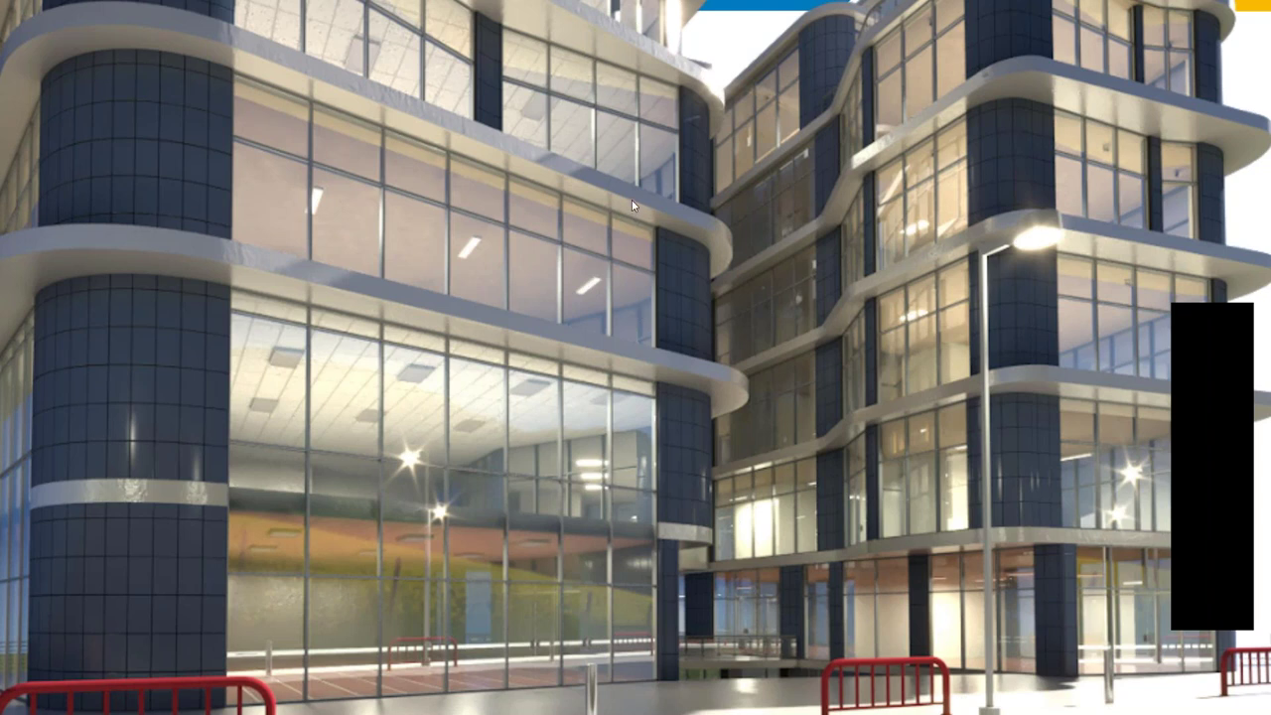
left_click(631, 234)
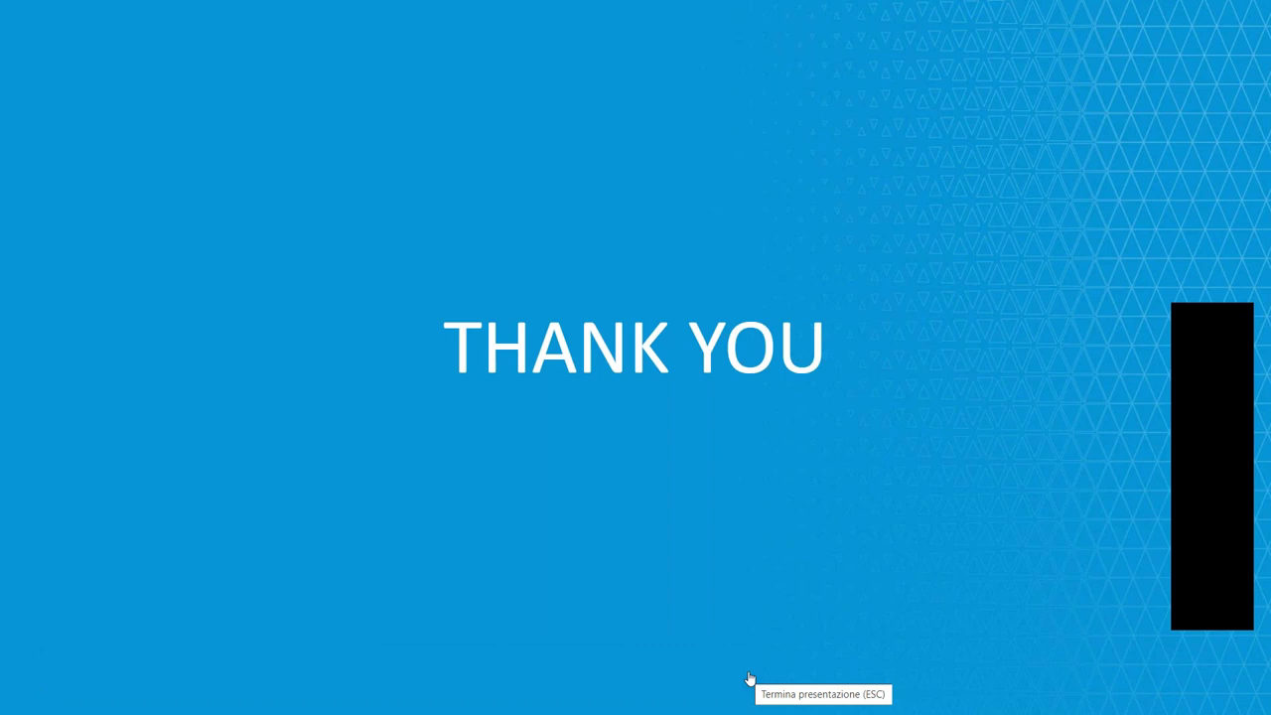
Exit presentation mode with Termina presentazione, back to the 'Vray/revit Final' editor.
left_click(750, 679)
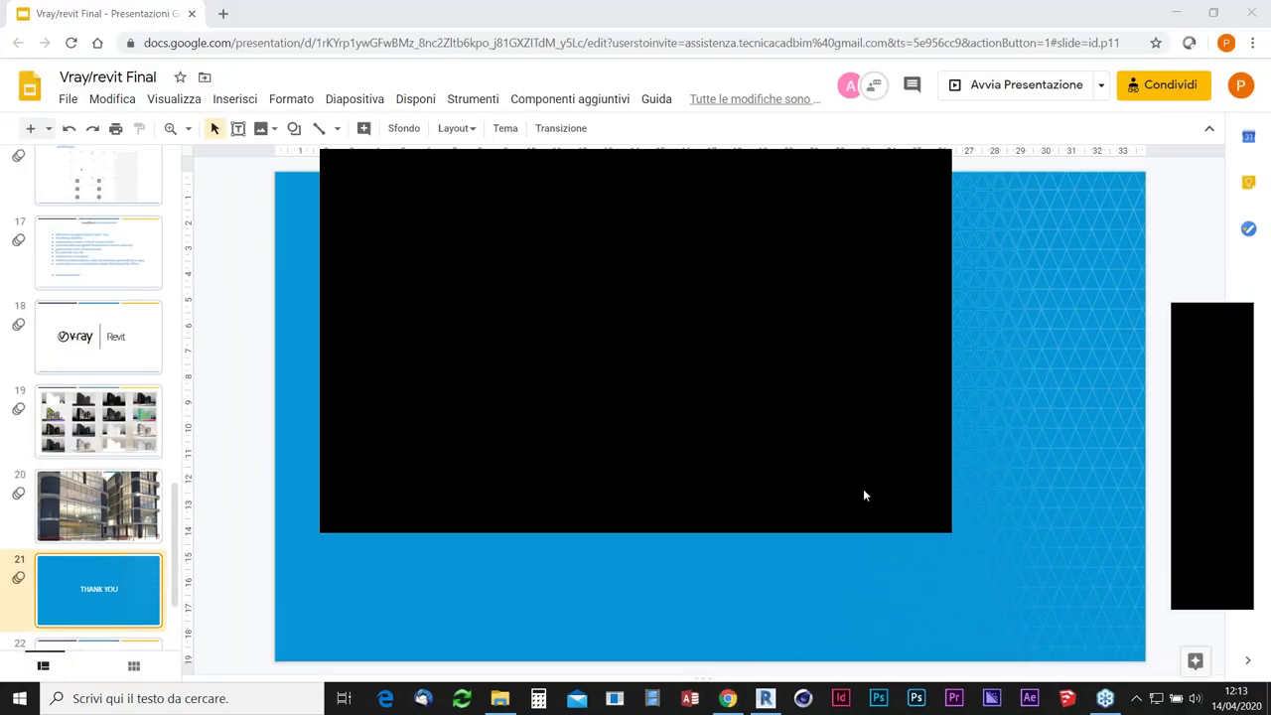
double_click(921, 514)
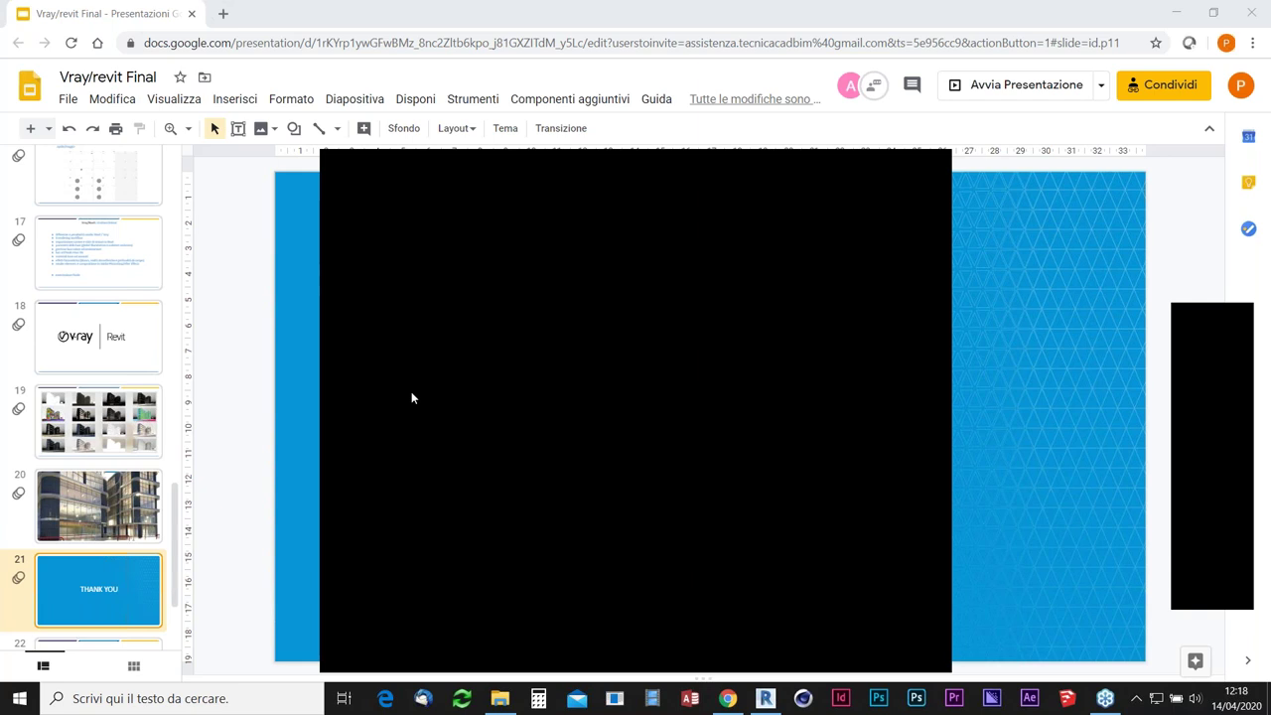
In Revit's V-Ray frame buffer, view the earlier 670x499 and 859x499 history renders, then close it.
left_click(767, 699)
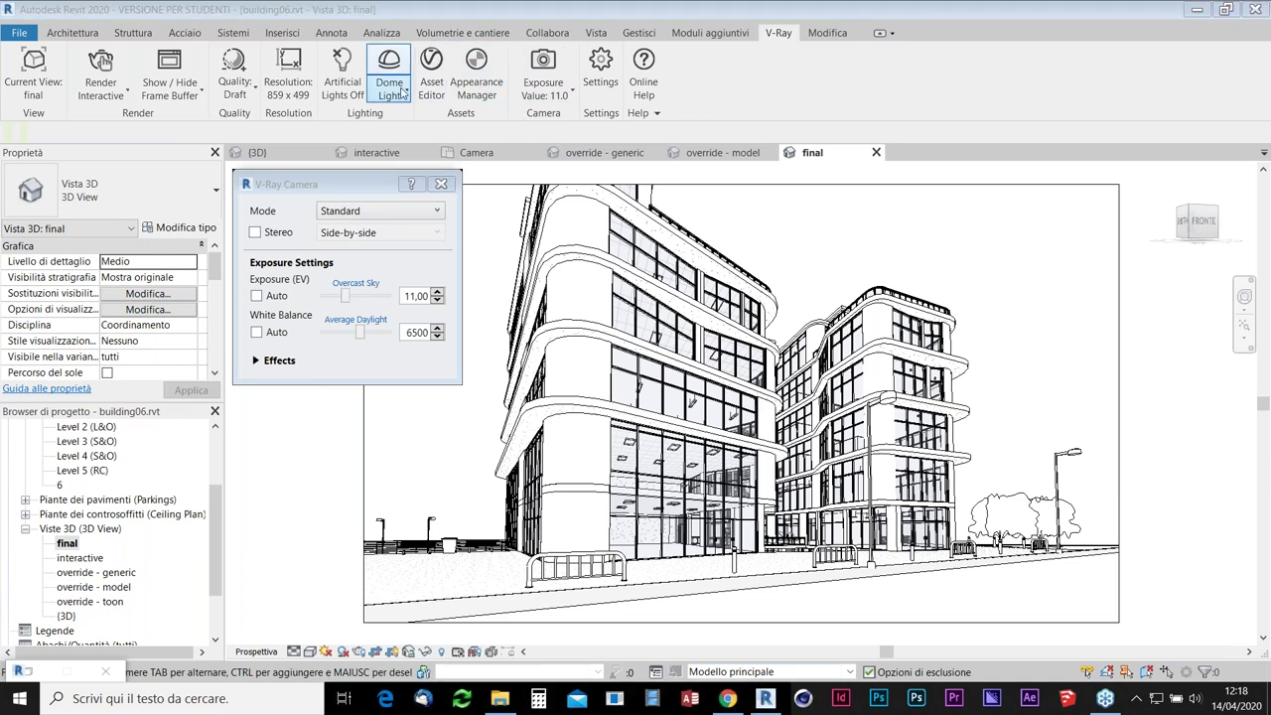
left_click(170, 63)
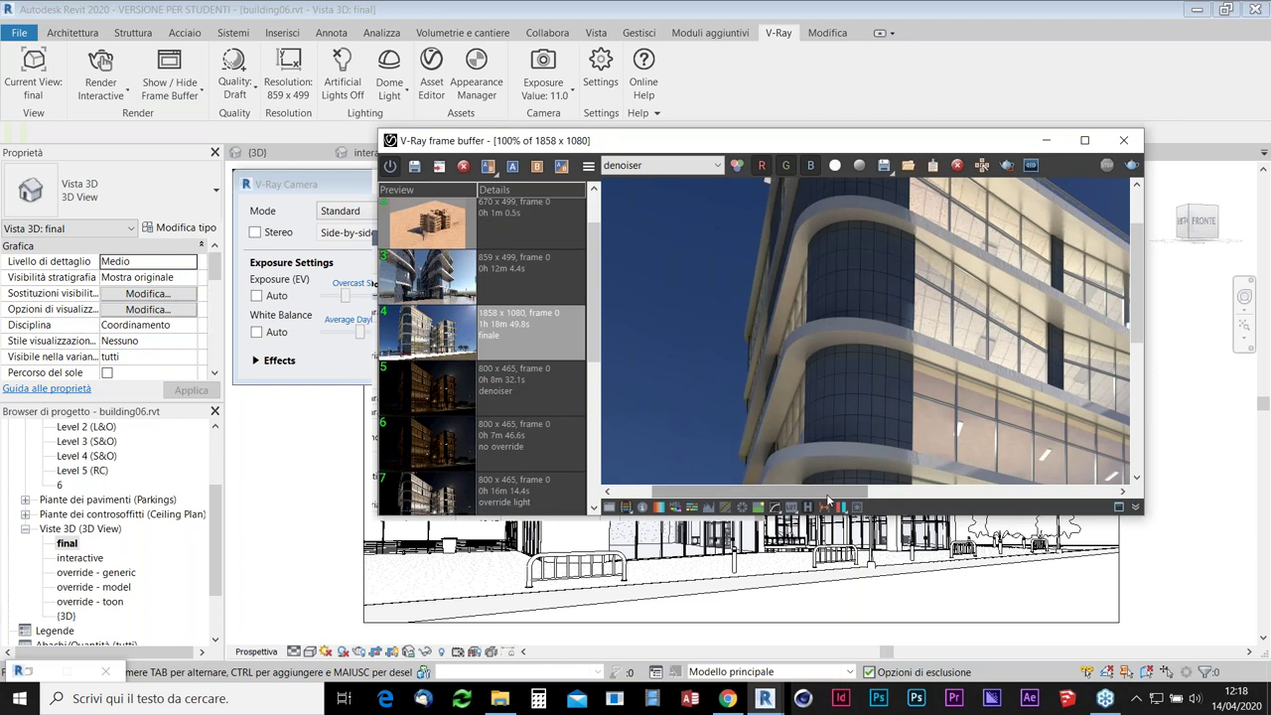
left_click(452, 208)
left_click_drag(591, 260, 598, 212)
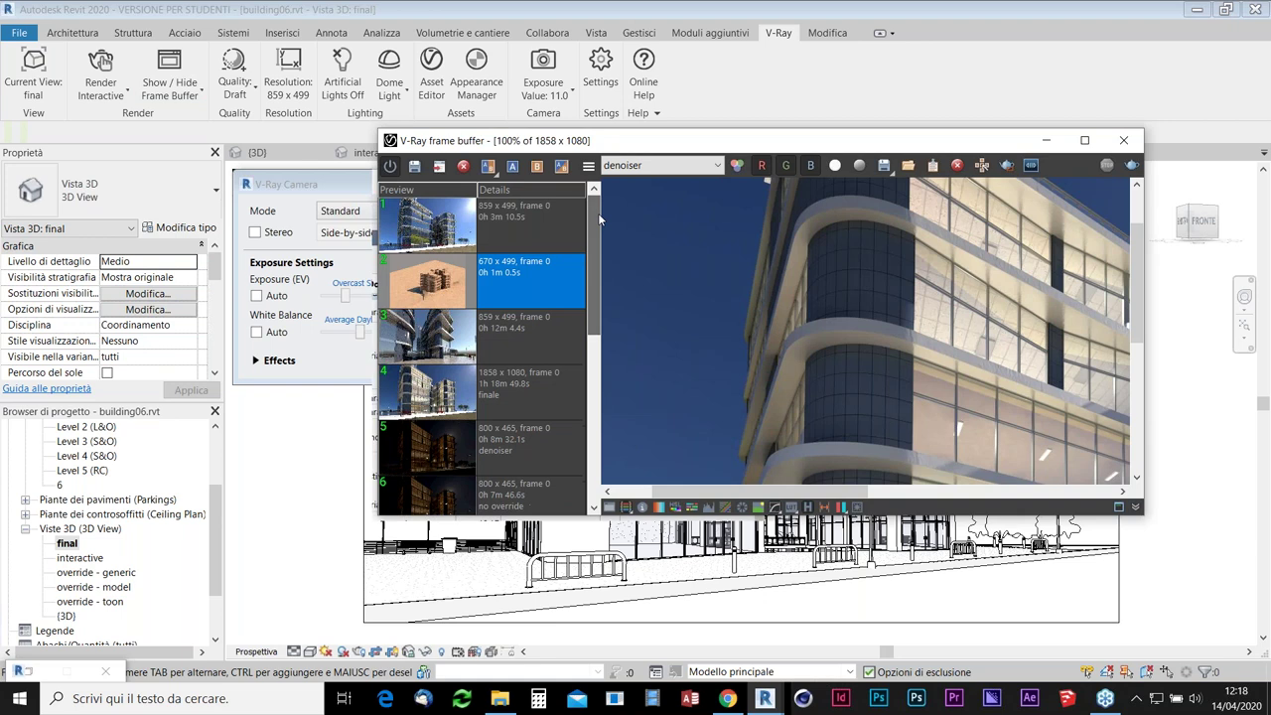
left_click(533, 228)
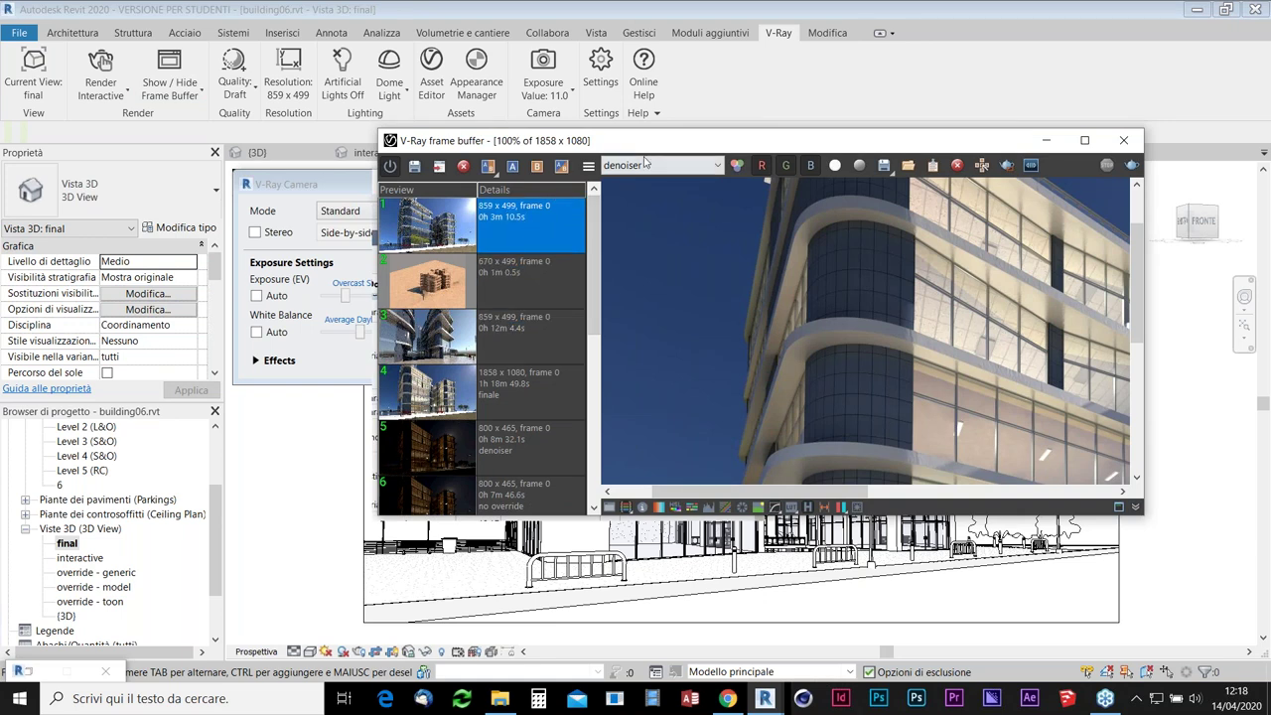
left_click(1117, 140)
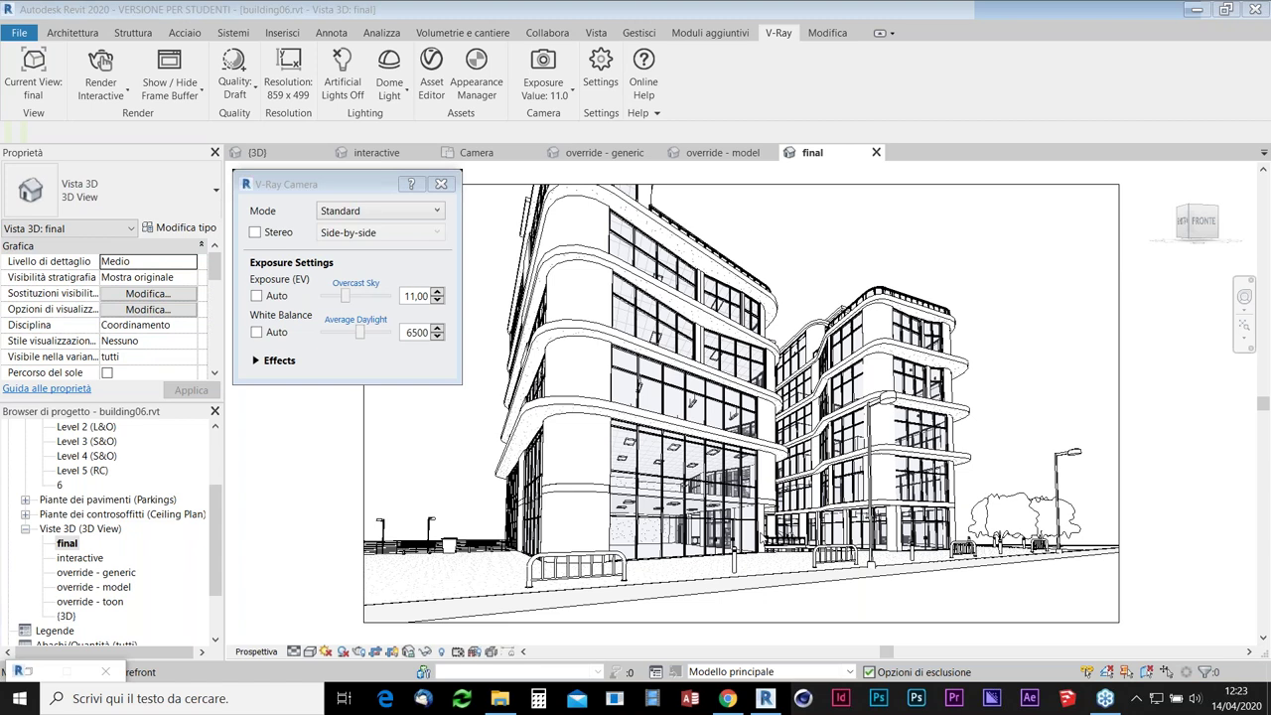
Return to the 'Vray/revit Final' deck, scroll to slide 22, and start the fullscreen slideshow.
left_click(728, 698)
scroll(884, 432, "down", 1)
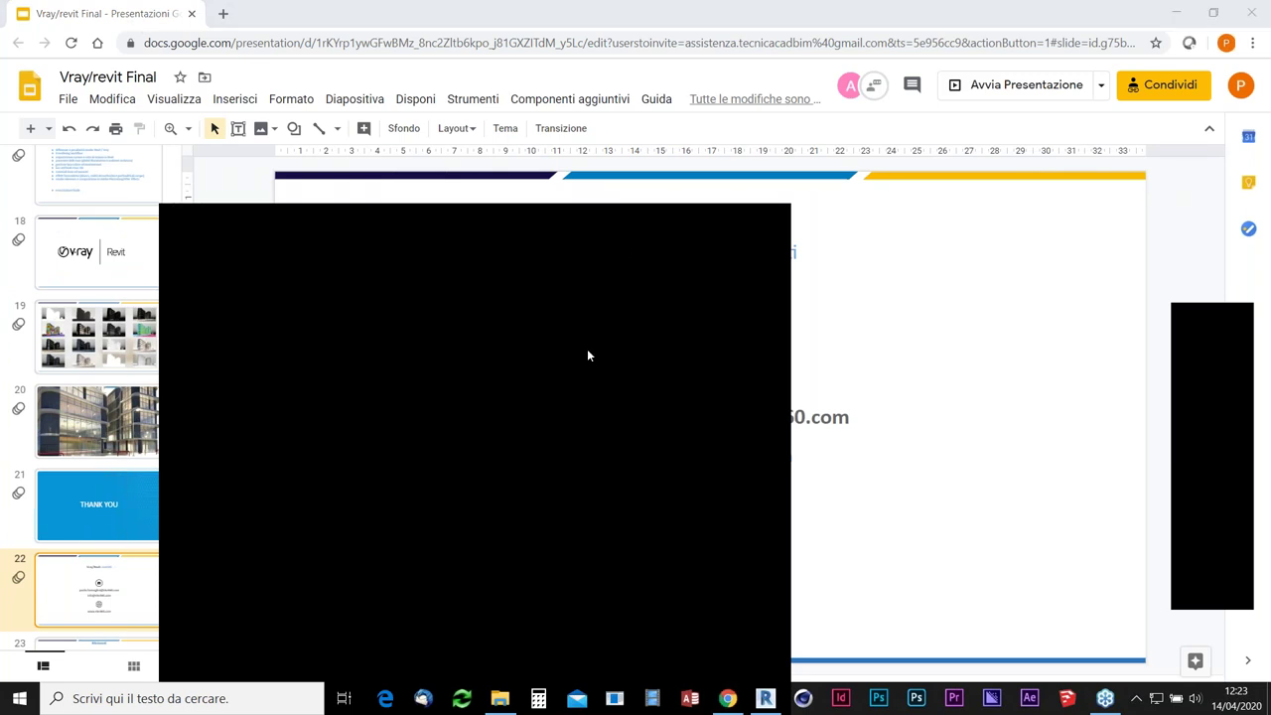
left_click(1023, 87)
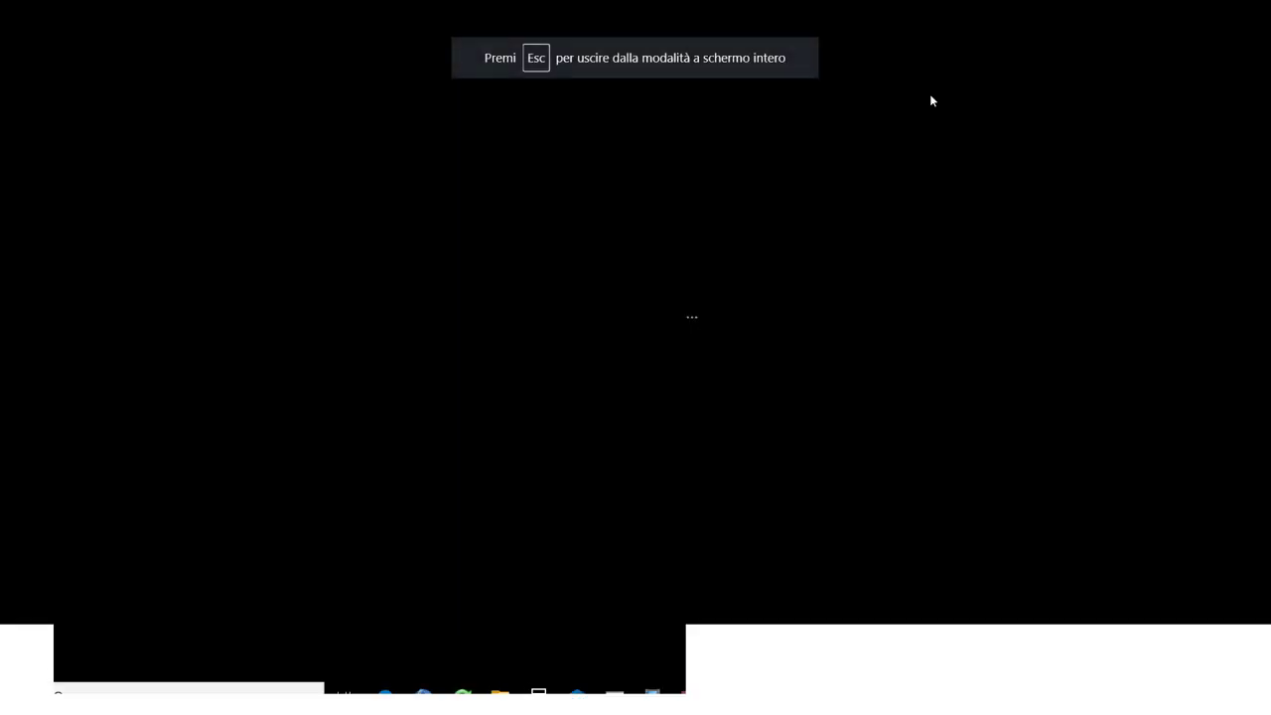